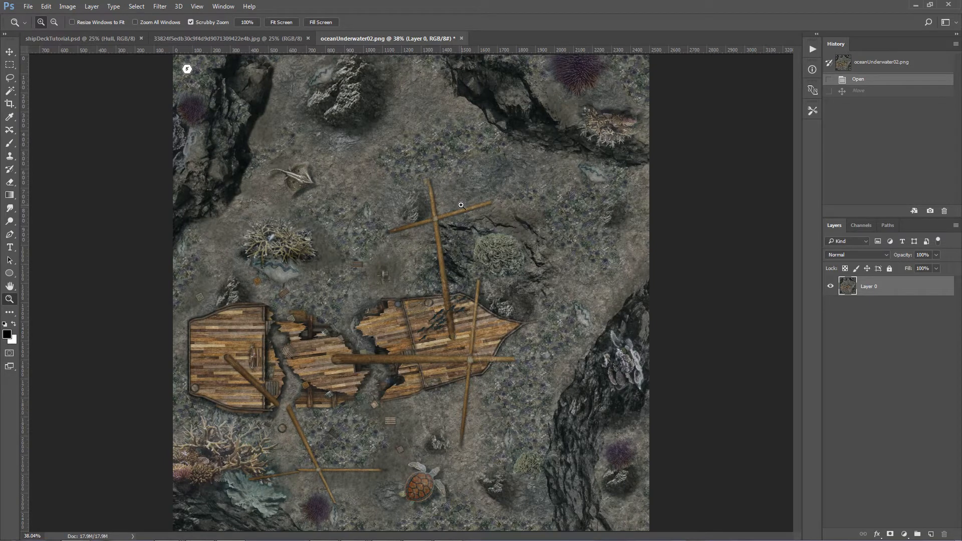
Step: Compare the intact ship deck with the finished wreck in oceanUnderwater02.png, examining the broken hull close up
left_click(97, 41)
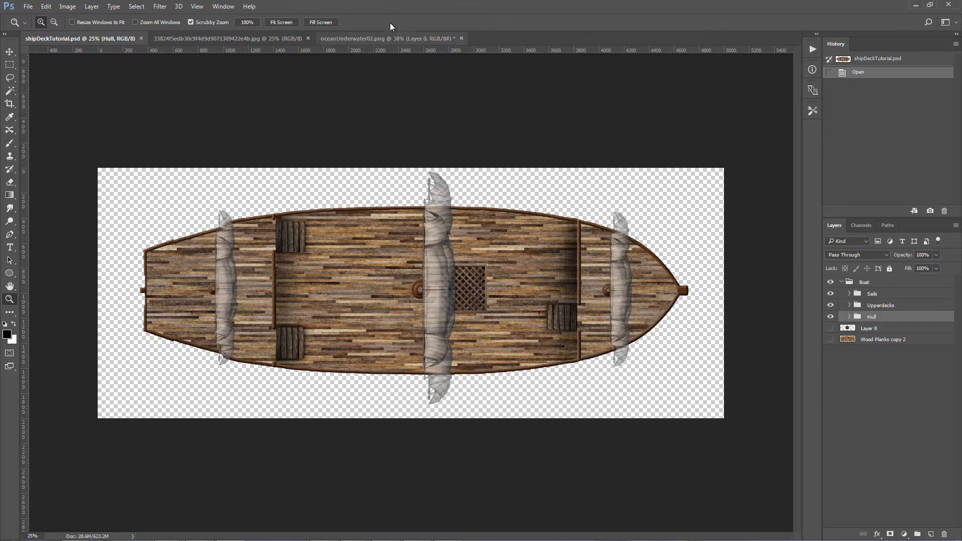
left_click(374, 38)
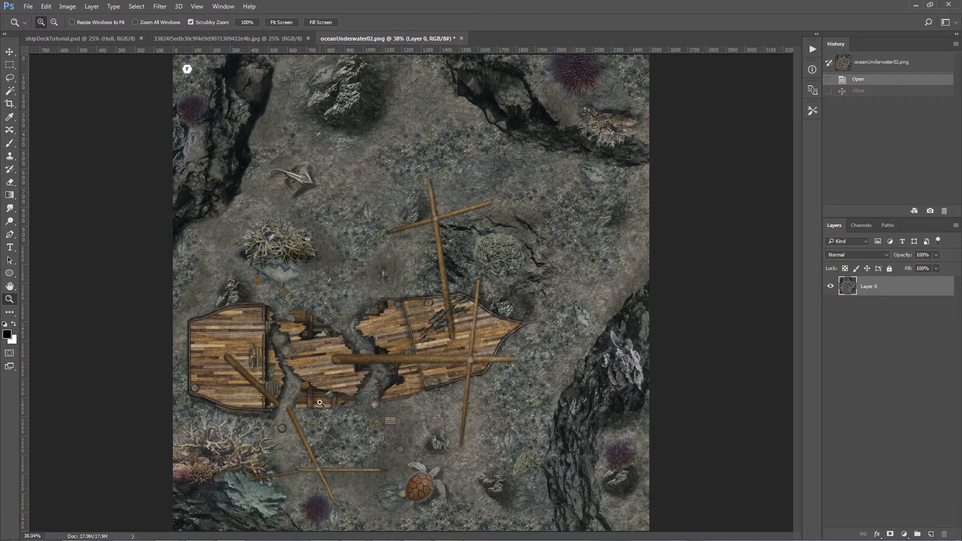
left_click_drag(318, 399, 355, 400)
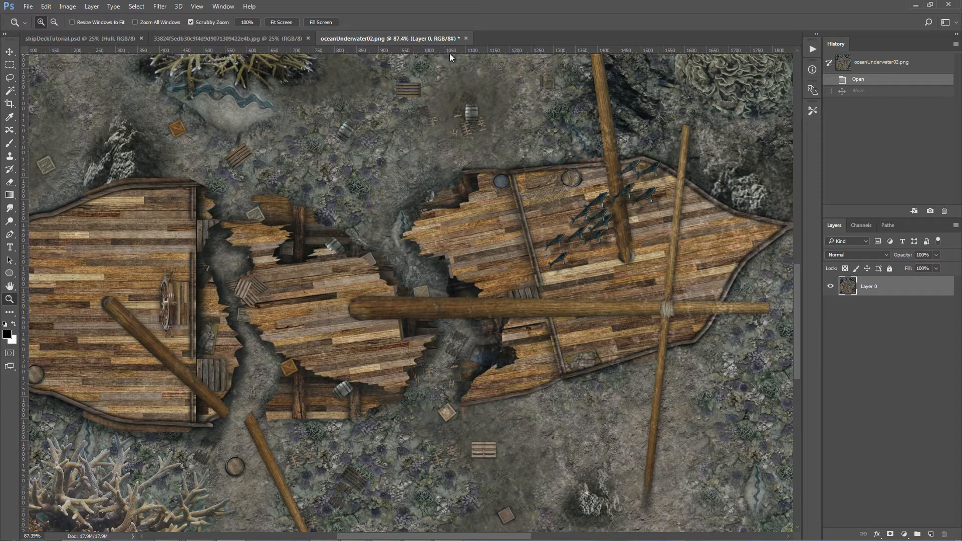
left_click(77, 38)
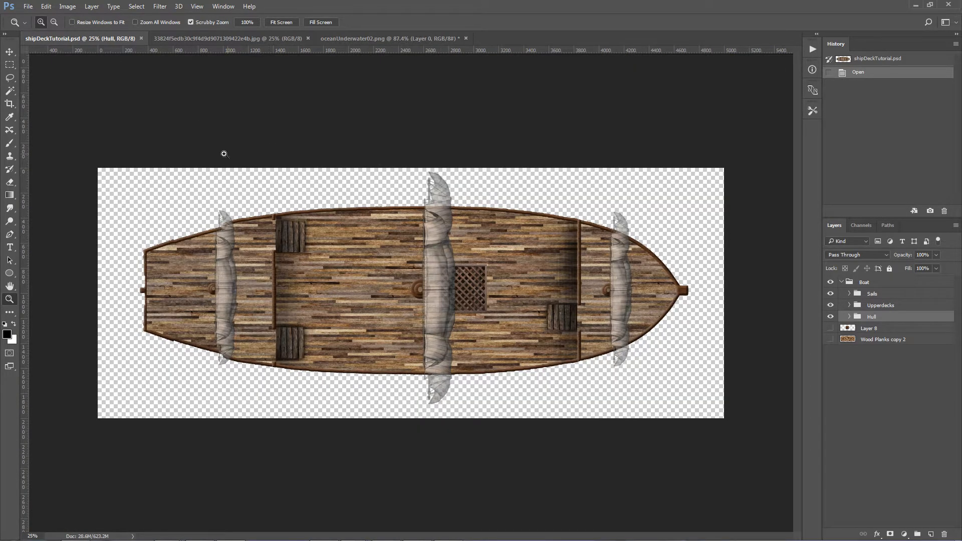
Step: Delete the hidden layers Layer 8 and Wood Planks copy 2 from shipDeckTutorial.psd and collapse the Boat group
left_click(870, 333)
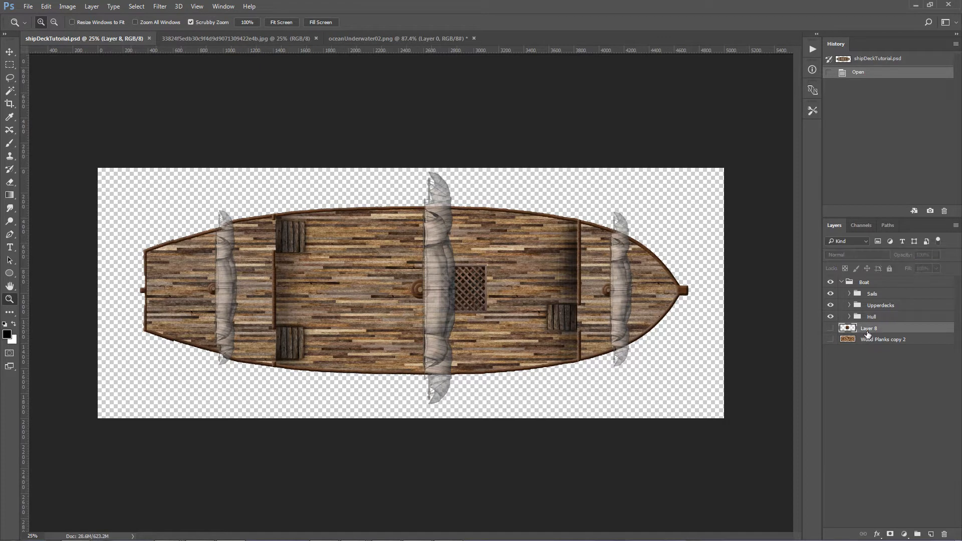
left_click(873, 341, "shift")
left_click(941, 535)
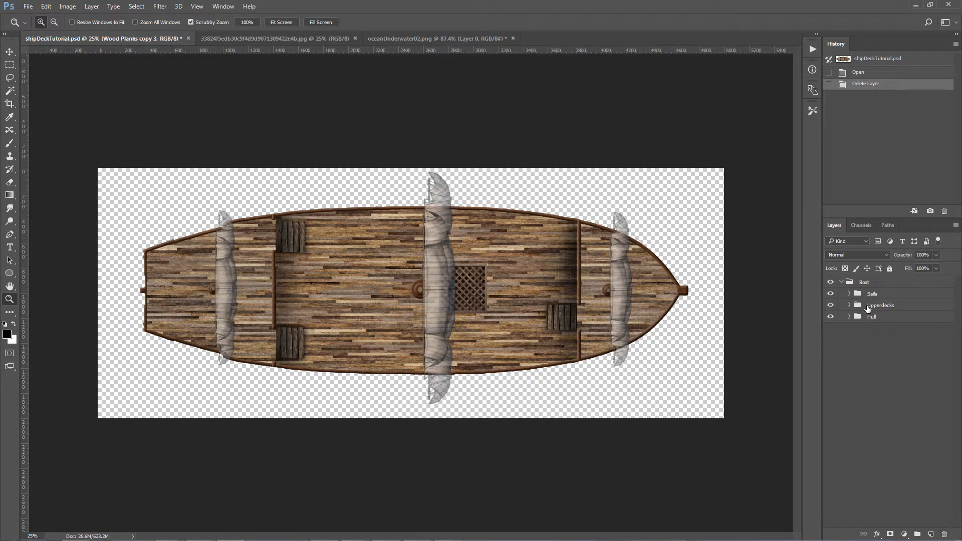
left_click(841, 284)
left_click(843, 283)
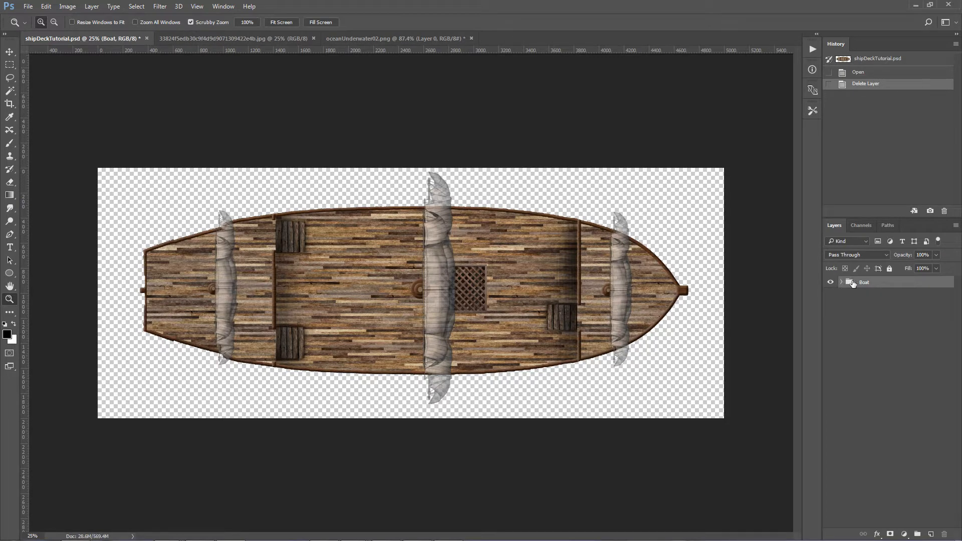
Step: Duplicate the Boat group twice within the ship document, as Boat copy and Boat copy 2
left_click(832, 283)
left_click(831, 282)
left_click(366, 38)
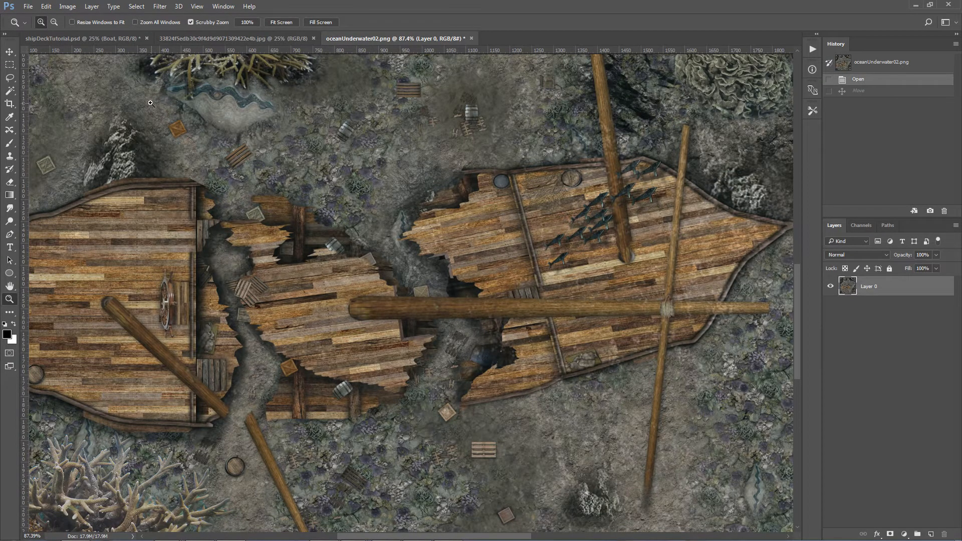
left_click(121, 38)
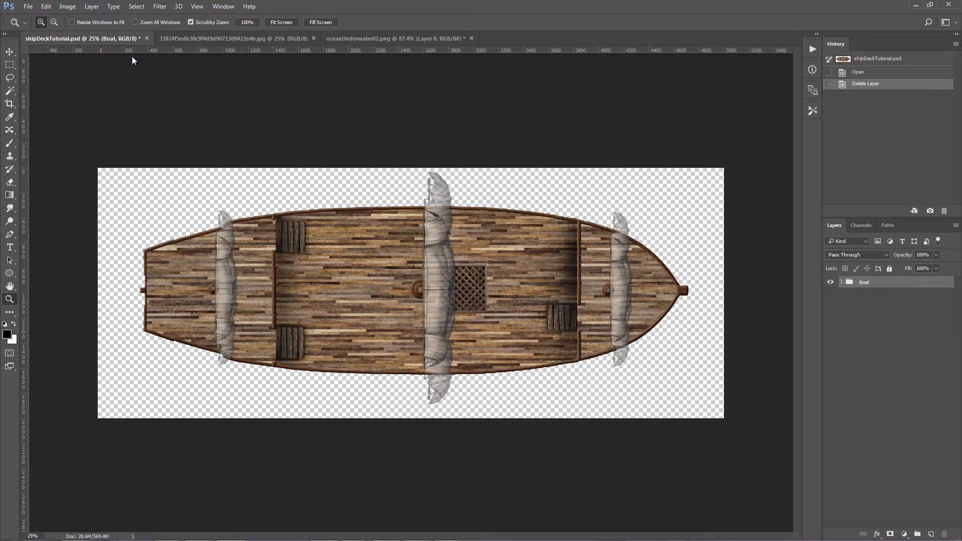
right_click(868, 283)
left_click(808, 234)
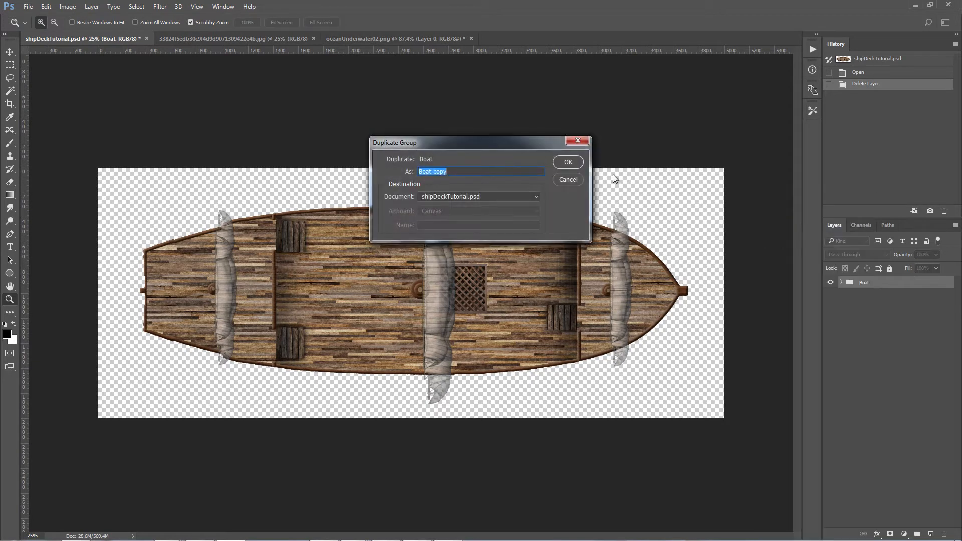
left_click(568, 162)
right_click(862, 285)
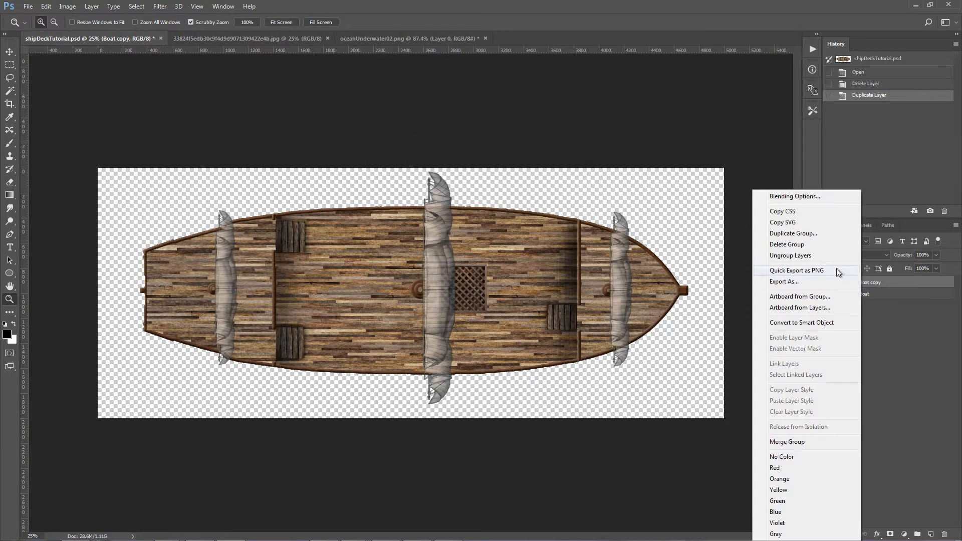
left_click(807, 233)
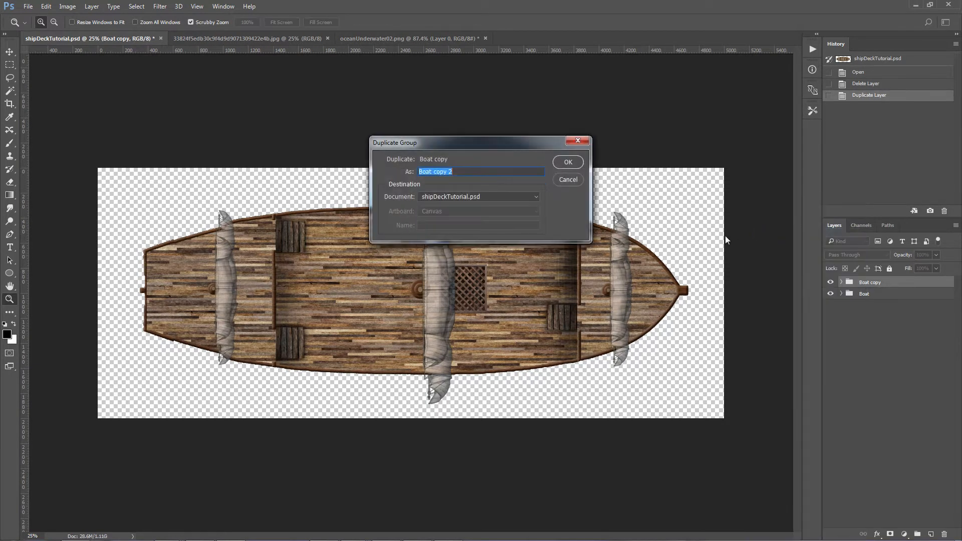
left_click(567, 163)
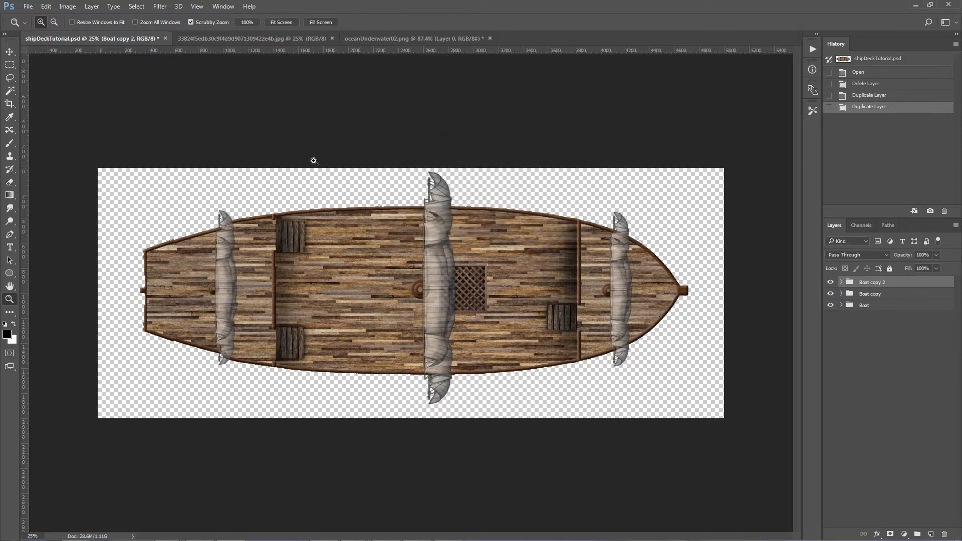
Step: Save the document under the name shipWreckTutorial01.psd in the Boat folder, replacing the existing file
left_click(28, 6)
left_click(56, 117)
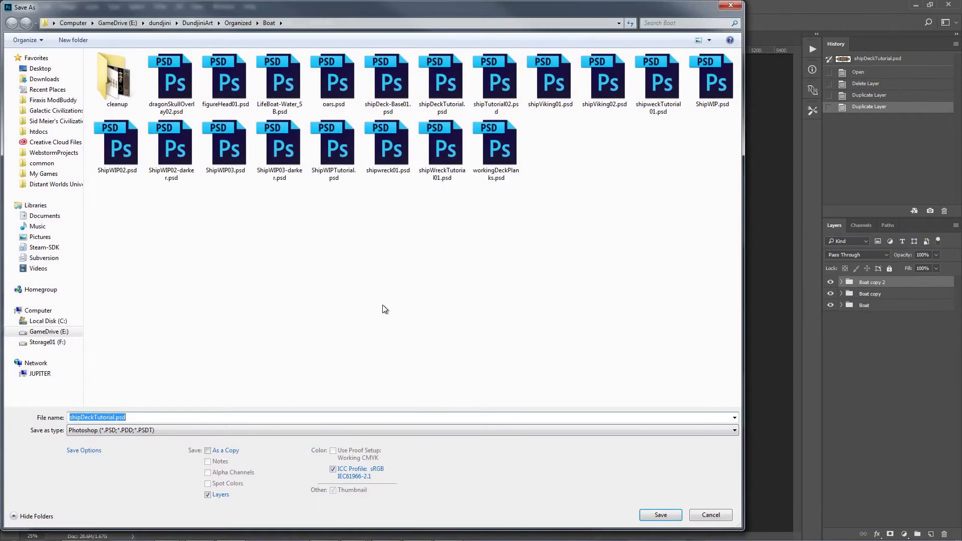
type("shi")
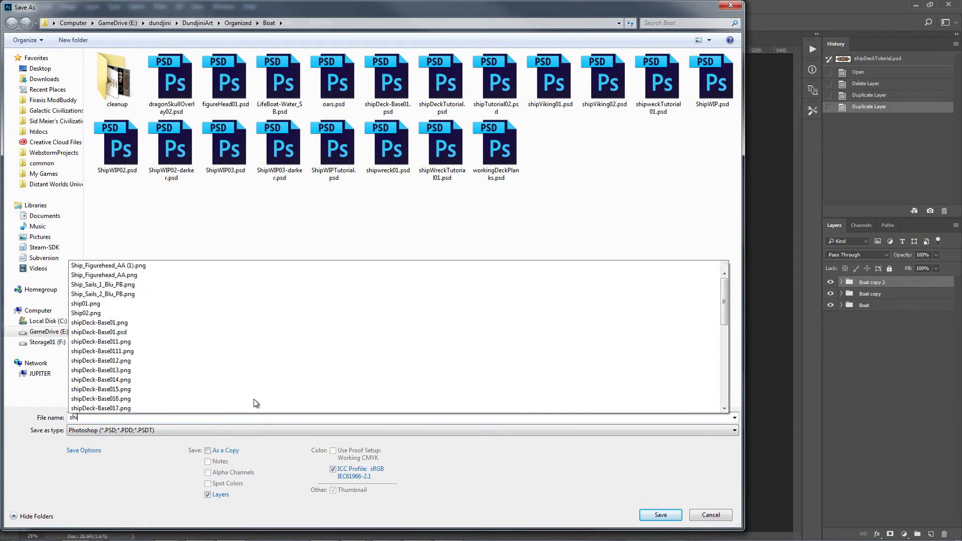
type("pWreck")
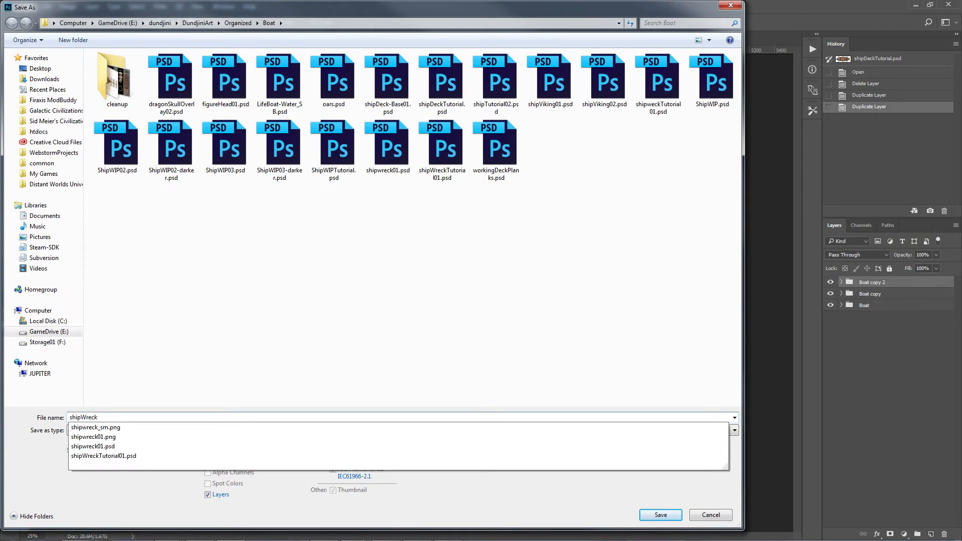
type("Tutot")
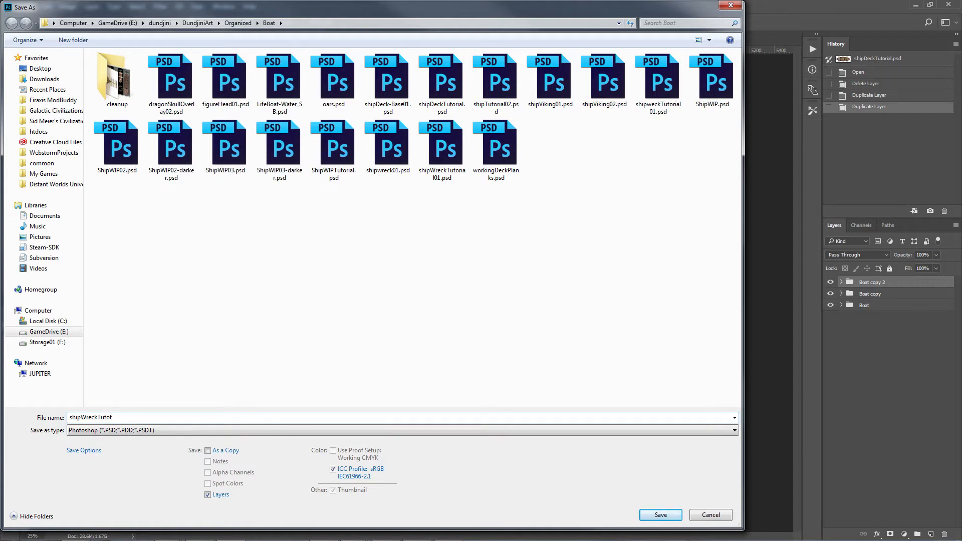
key("BackSpace")
type("rial01")
key("Return")
key("Return")
left_click(651, 518)
left_click(505, 275)
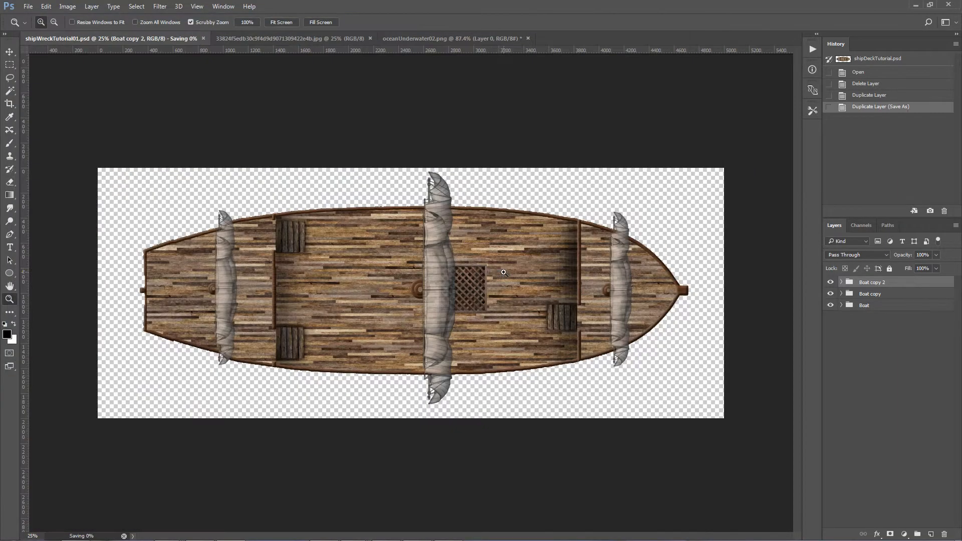
Step: Enlarge the canvas to 8000 pixels wide and 6000 pixels high, anchored at the center
left_click(68, 7)
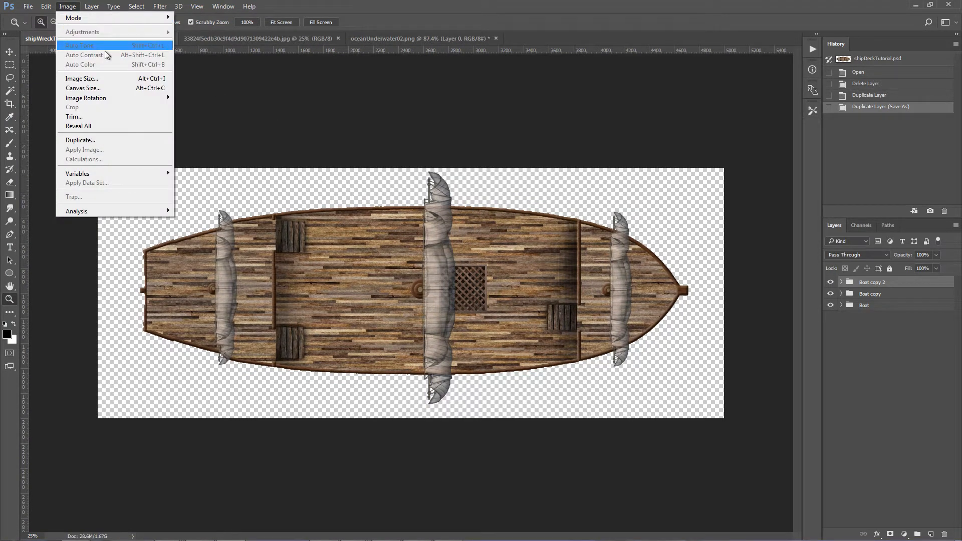
left_click(100, 90)
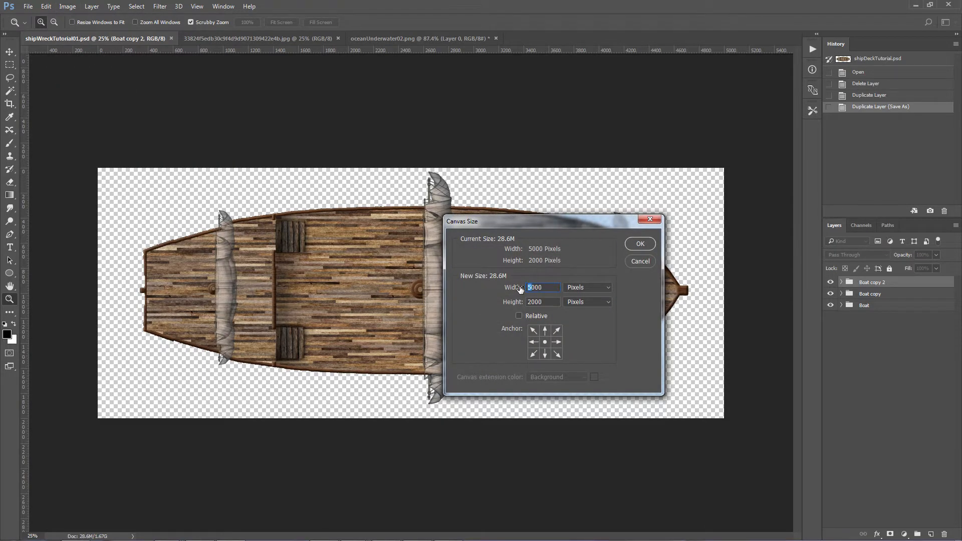
type("8")
left_click_drag(531, 304, 523, 305)
type("6")
left_click(641, 244)
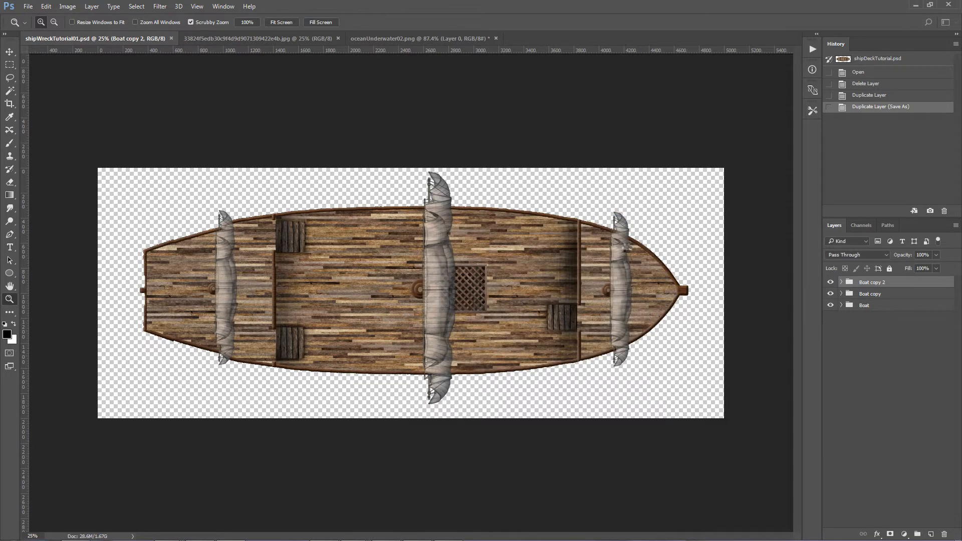
Step: Check the wreck reference, and rename the groups Boat copy 2, Boat copy and Boat as Foward, Center and Stern
left_click(406, 38)
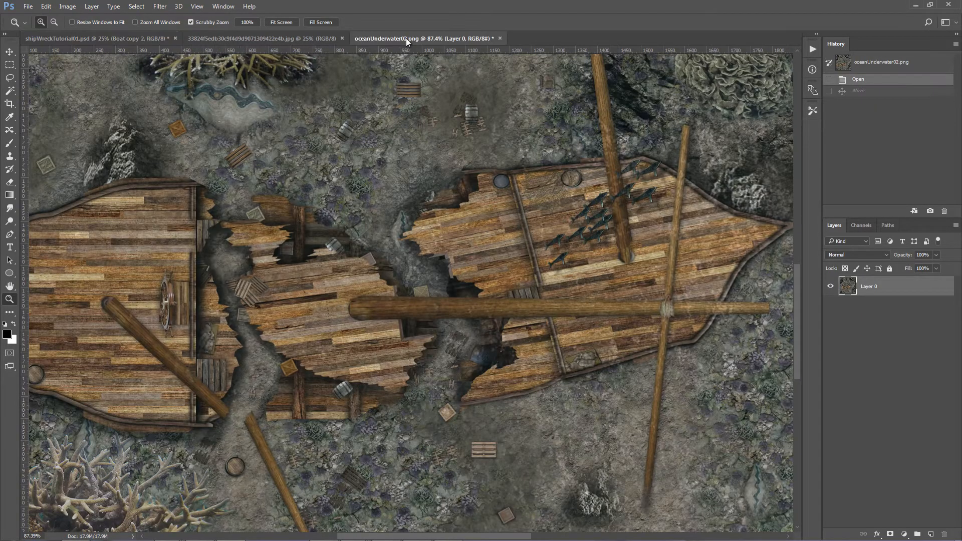
key("ctrl+0")
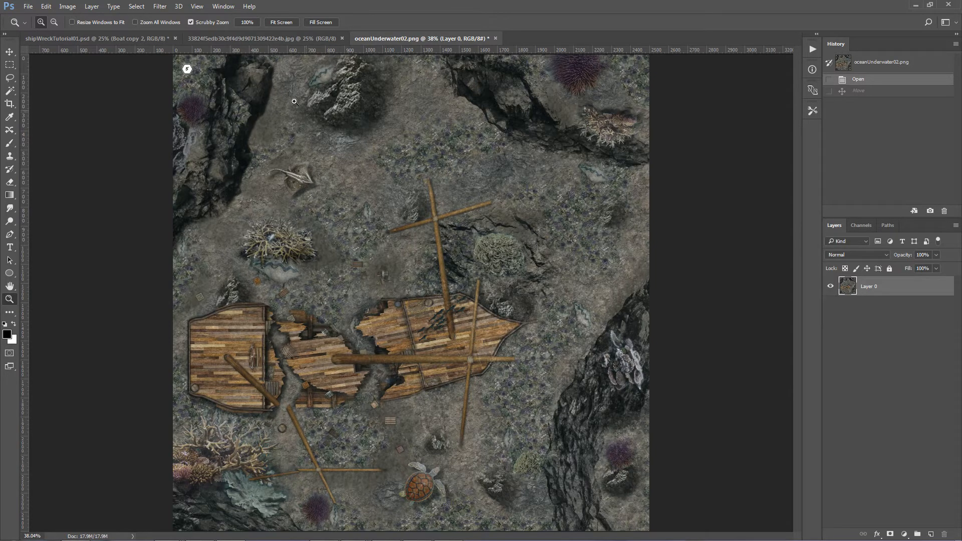
left_click(147, 37)
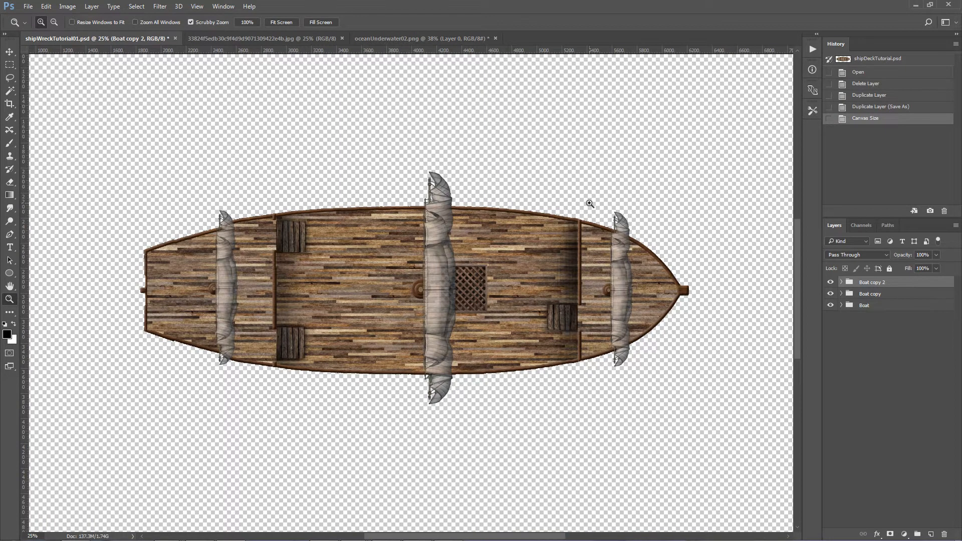
double_click(870, 283)
type("Fo")
key("Return")
double_click(870, 294)
type("Center")
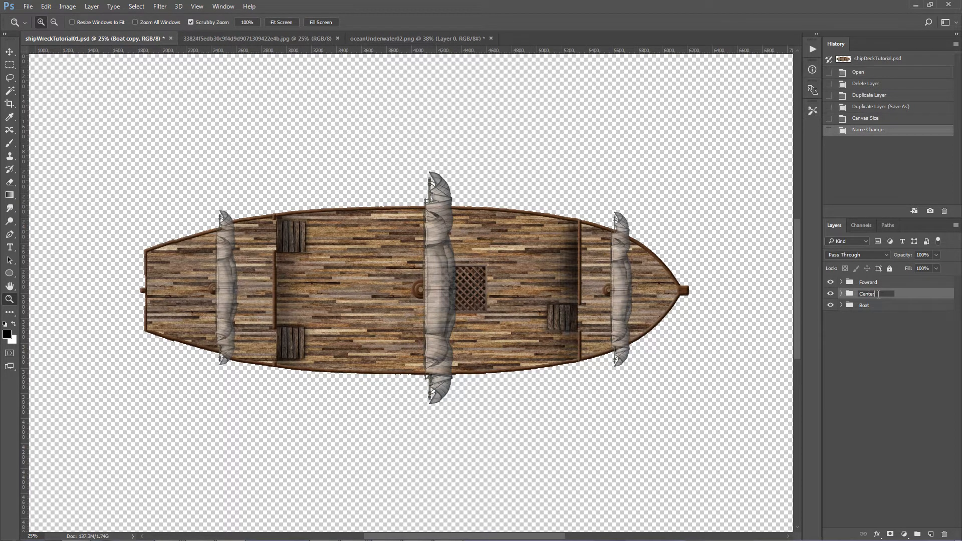
key("Return")
double_click(861, 306)
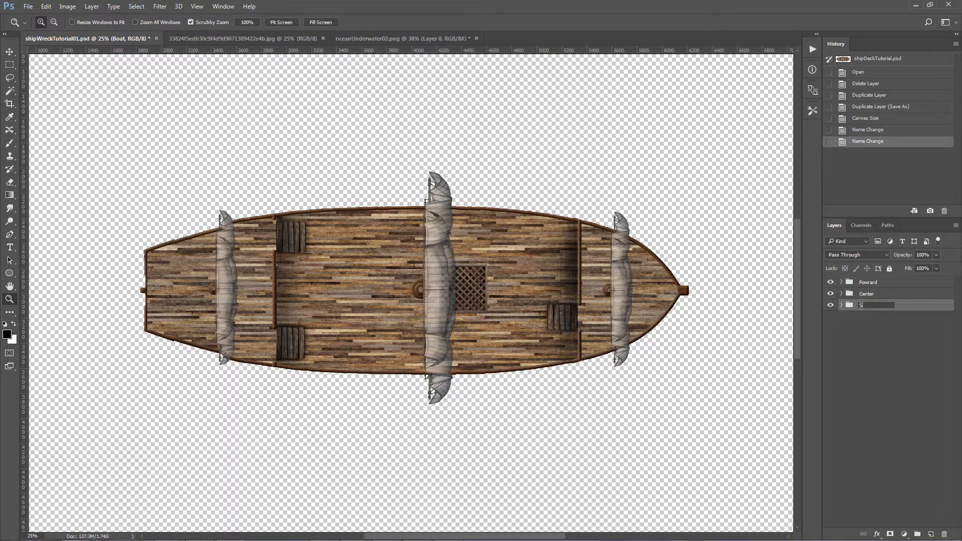
key("Return")
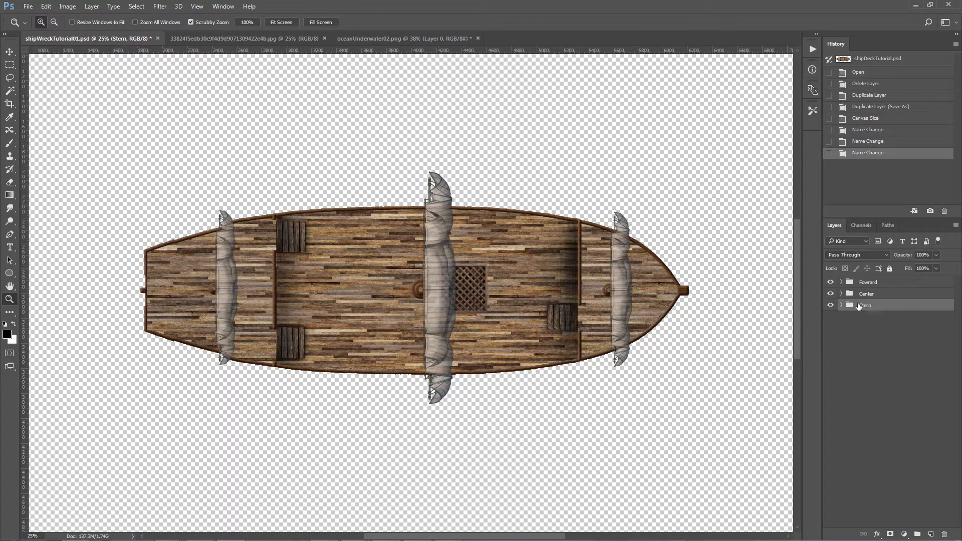
Step: Hide the Foward and Center groups, and mask the Stern group with a freehand lasso selection around the stern that has a jagged break edge
left_click_drag(830, 282, 830, 294)
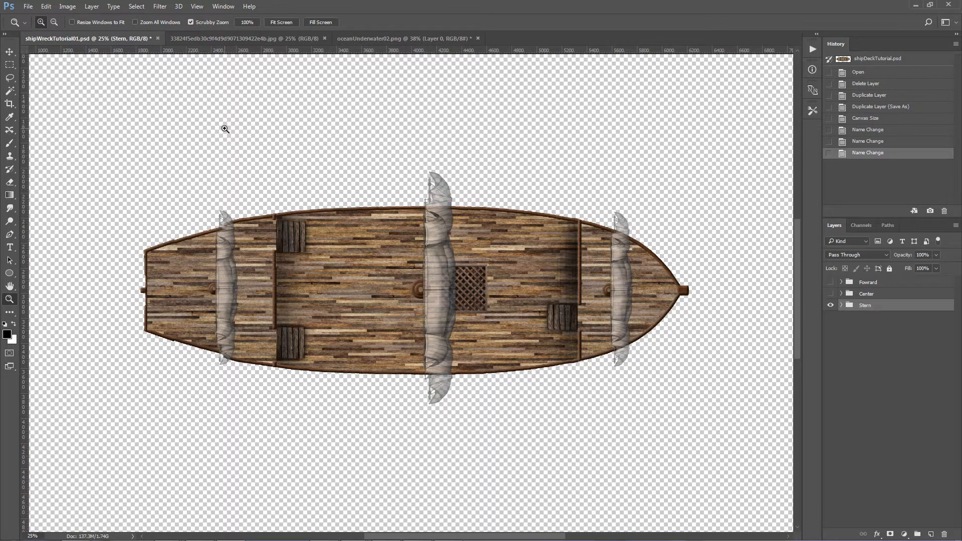
left_click(10, 78)
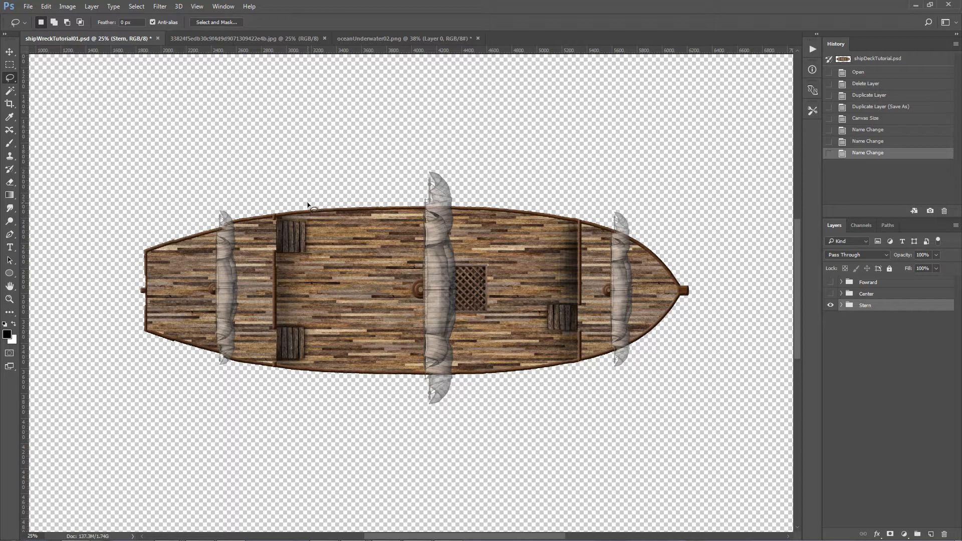
mouse_move(308, 203)
left_mouse_down()
mouse_move(272, 230)
mouse_move(277, 246)
left_mouse_up()
mouse_move(321, 330)
left_mouse_down()
mouse_move(323, 378)
mouse_move(292, 403)
mouse_move(128, 407)
mouse_move(88, 304)
mouse_move(122, 201)
mouse_move(227, 141)
left_mouse_up()
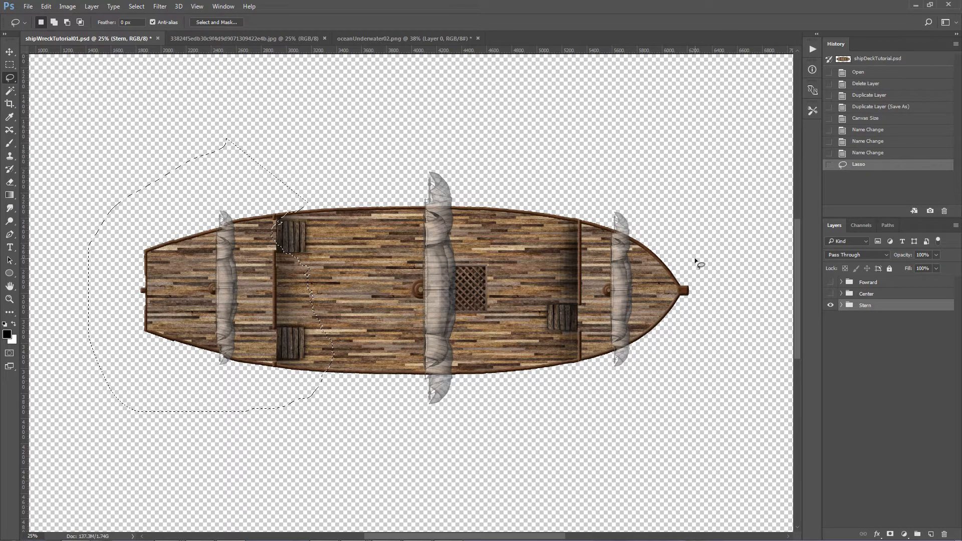
left_click(890, 535)
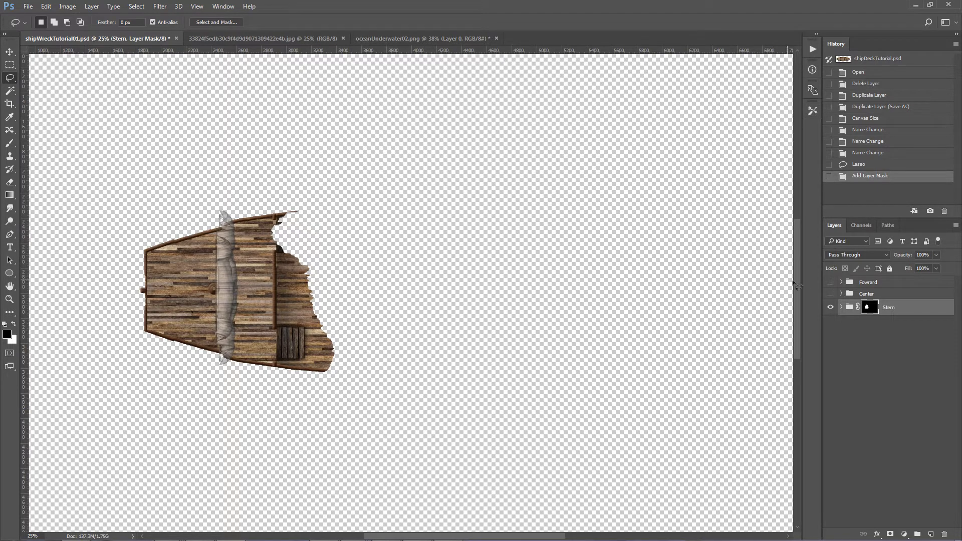
Step: Hide the Stern group, show the Center group, and load the Stern mask as an inverted selection
left_click(830, 306)
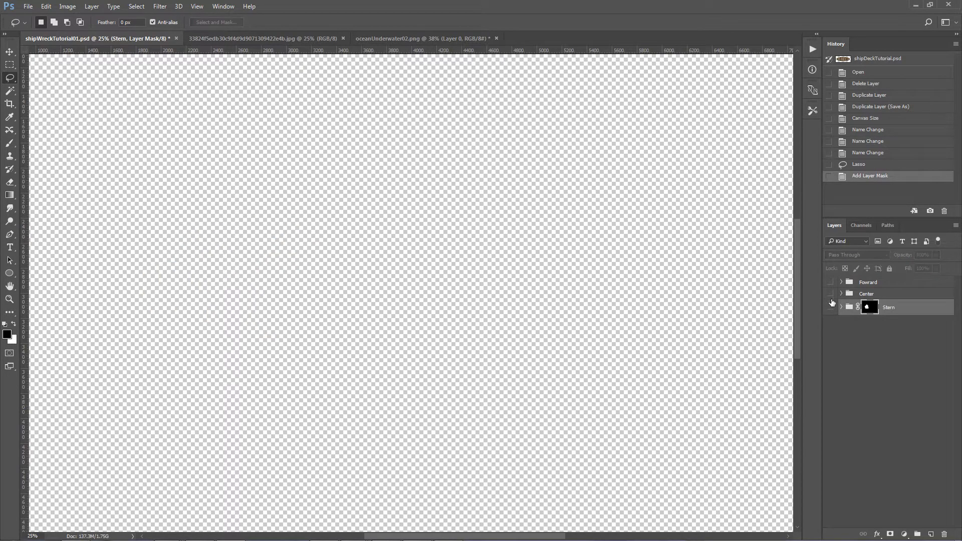
left_click(870, 308, "ctrl")
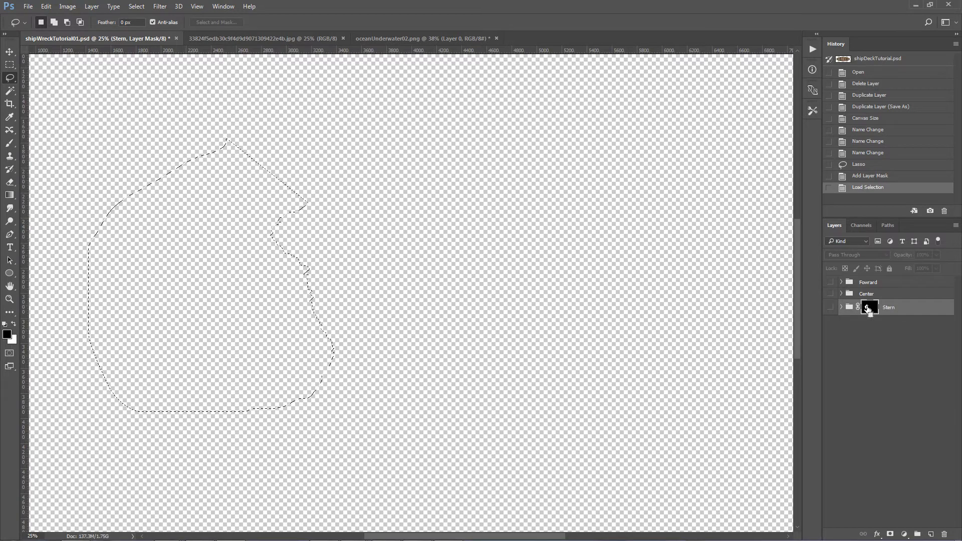
left_click(831, 295)
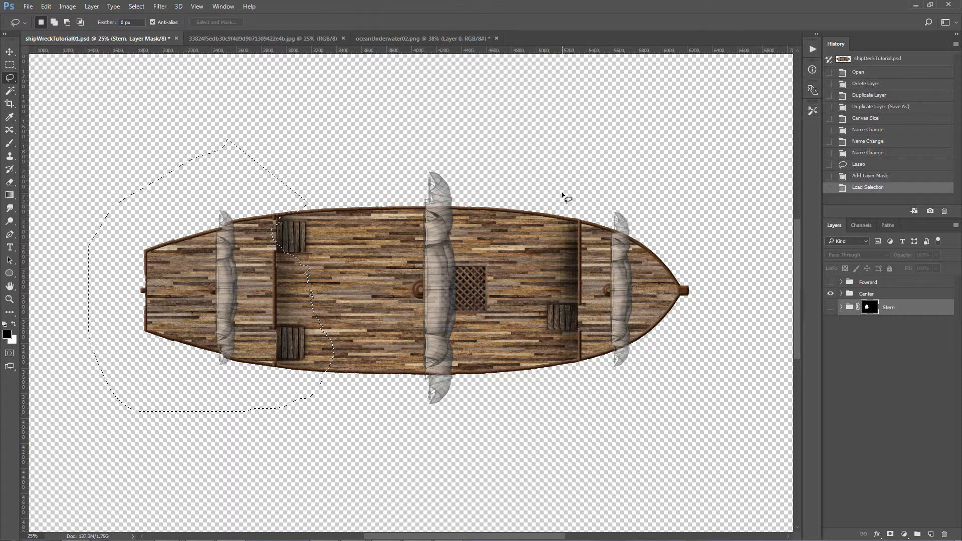
left_click(136, 6)
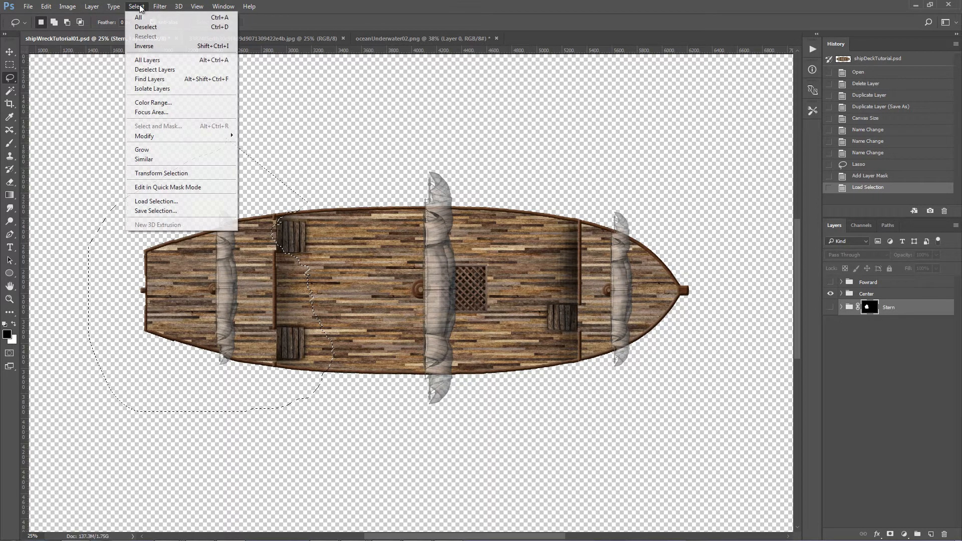
left_click(150, 46)
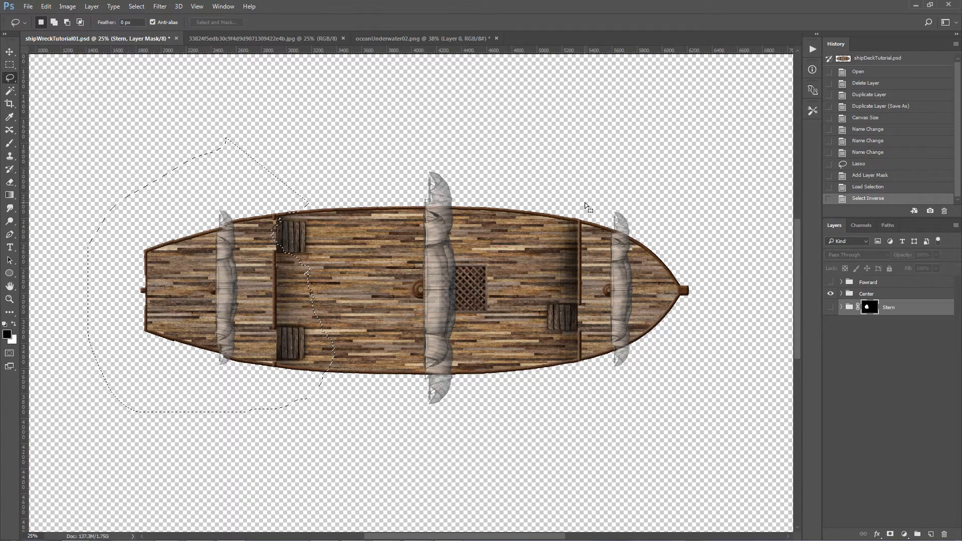
Step: Cut the bow out of the selection with a freehand lasso that has a jagged break edge, and mask the Center group with it
mouse_move(582, 203)
left_mouse_down()
mouse_move(536, 224)
mouse_move(523, 262)
mouse_move(525, 314)
mouse_move(481, 377)
mouse_move(516, 424)
mouse_move(764, 273)
mouse_move(581, 203)
left_mouse_up()
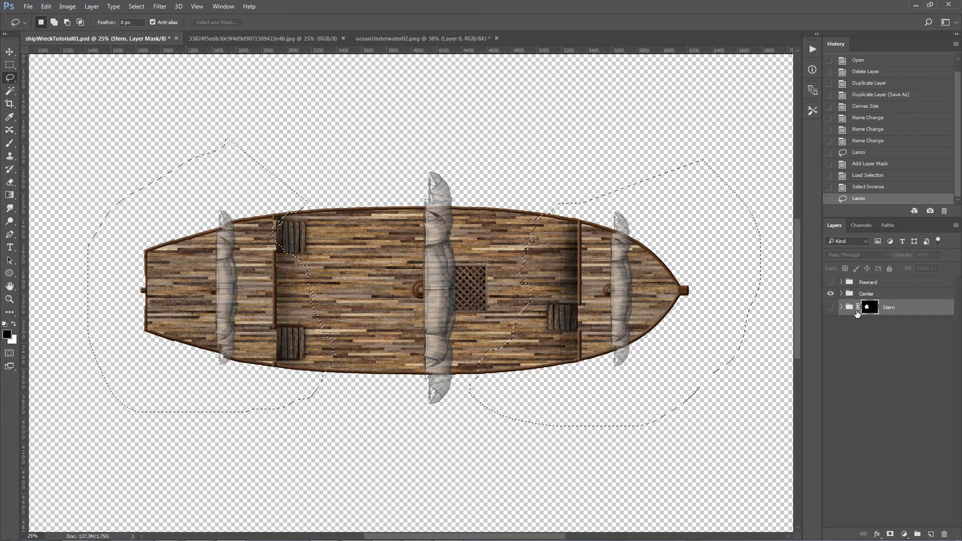
left_click(882, 294)
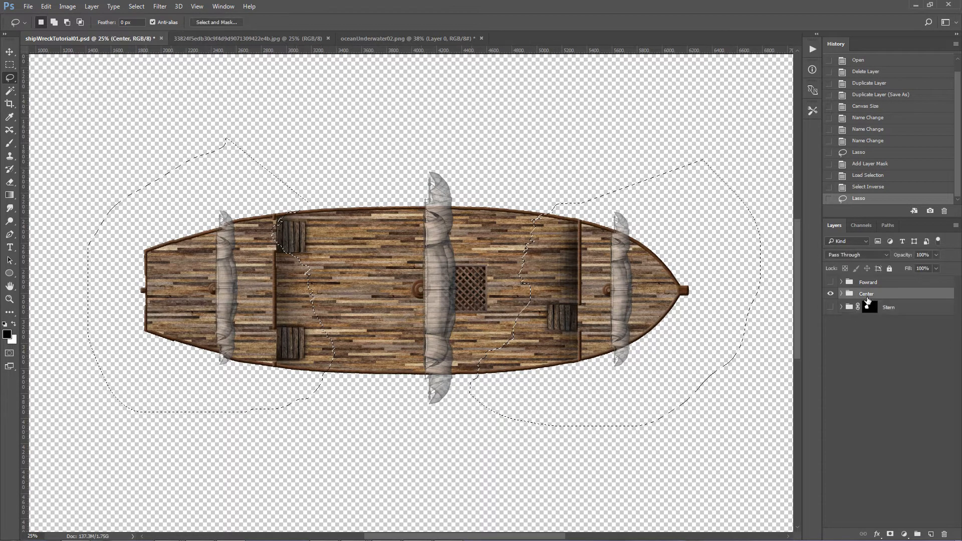
left_click(891, 535)
Step: Lasso a finely jagged selection along the smooth stretch of the Center piece's forward break, beside and below the grate
key("z")
mouse_move(524, 296)
left_mouse_down()
mouse_move(601, 296)
mouse_move(586, 294)
left_mouse_up()
key("l")
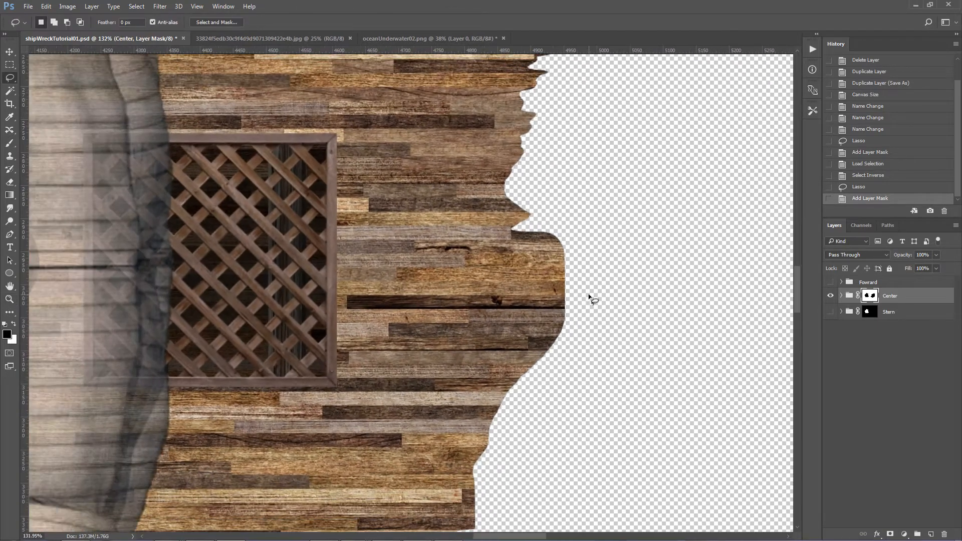
mouse_move(507, 203)
left_mouse_down()
mouse_move(514, 210)
mouse_move(526, 214)
mouse_move(514, 220)
mouse_move(574, 249)
left_mouse_up()
mouse_move(588, 256)
left_mouse_down()
mouse_move(567, 263)
mouse_move(584, 265)
mouse_move(567, 267)
mouse_move(576, 280)
mouse_move(563, 309)
mouse_move(570, 329)
mouse_move(531, 381)
mouse_move(492, 401)
mouse_move(503, 435)
mouse_move(476, 449)
mouse_move(468, 491)
mouse_move(481, 504)
mouse_move(463, 520)
mouse_move(398, 493)
mouse_move(398, 409)
left_mouse_up()
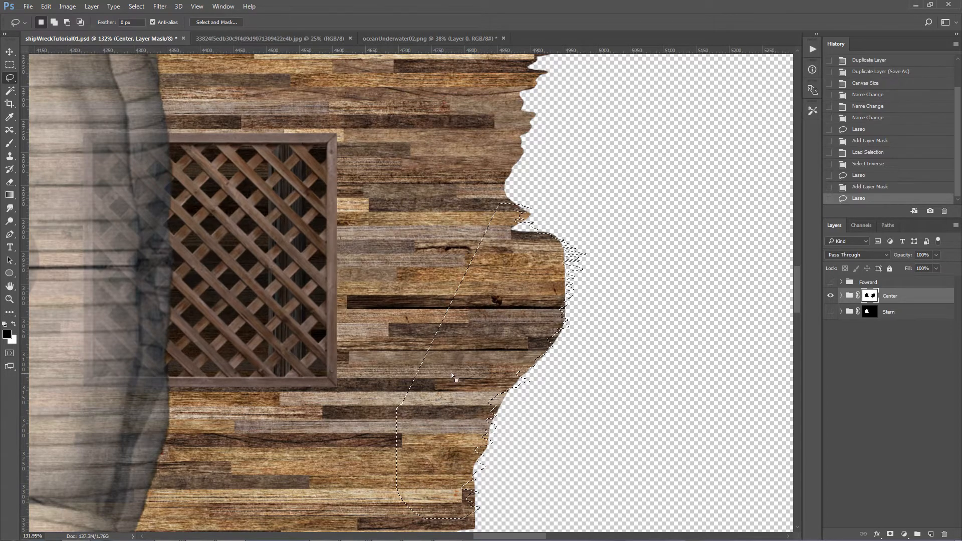
scroll(542, 329, "down", 5)
mouse_move(478, 333)
left_mouse_down()
mouse_move(479, 353)
mouse_move(464, 359)
mouse_move(404, 354)
left_mouse_up()
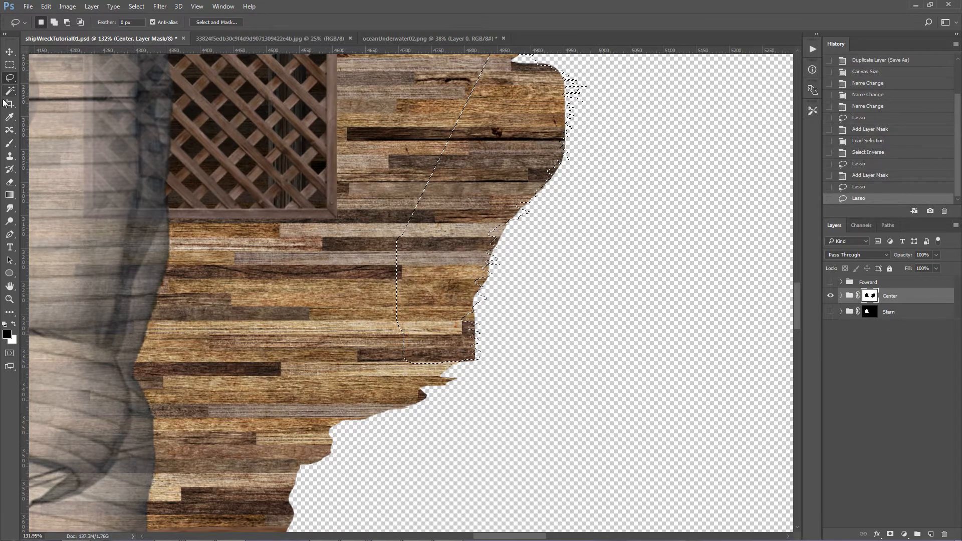
Step: Paint white on the Center mask inside the jagged selection with a brush at 100% opacity and flow, extending the splintered planks
left_click(10, 143)
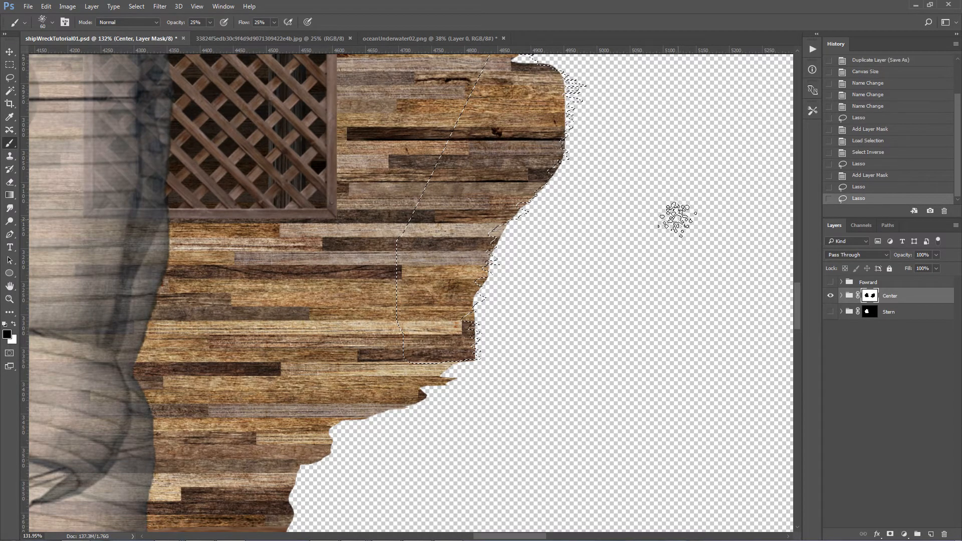
left_click(14, 325)
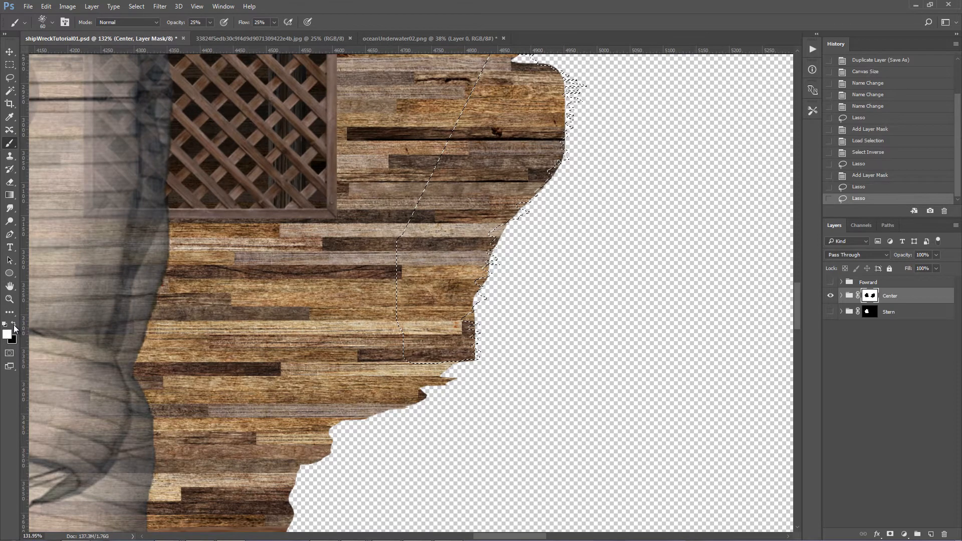
left_click(564, 88)
left_click(566, 93)
left_click(274, 23)
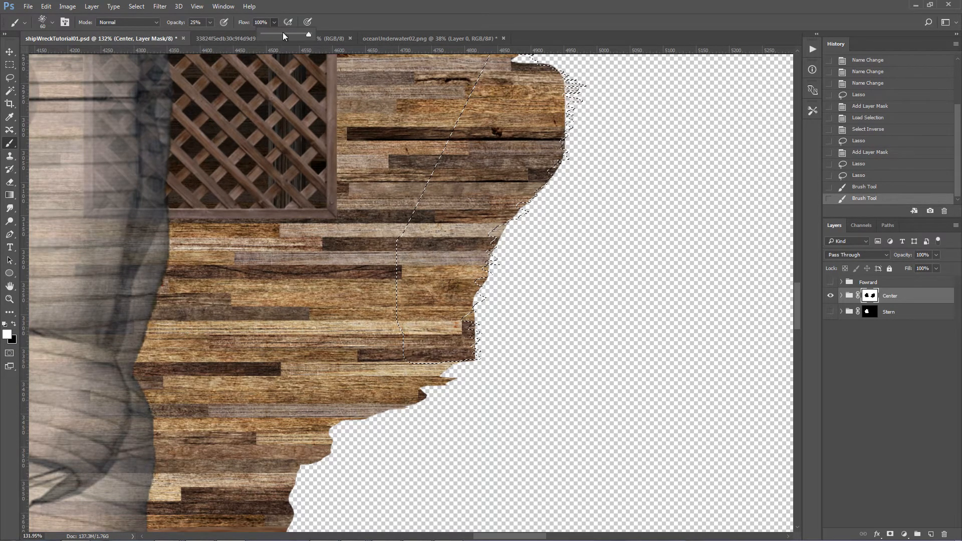
left_click(210, 22)
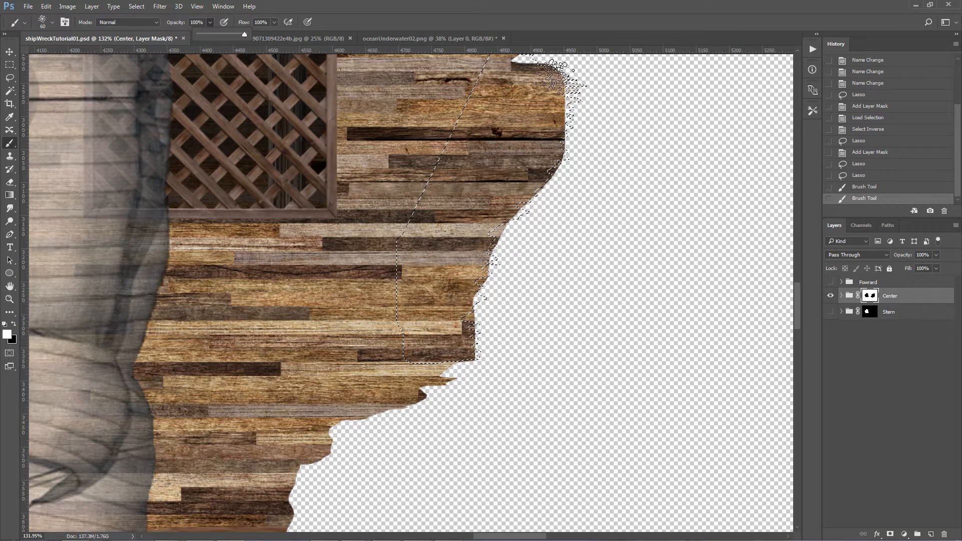
left_click(591, 90)
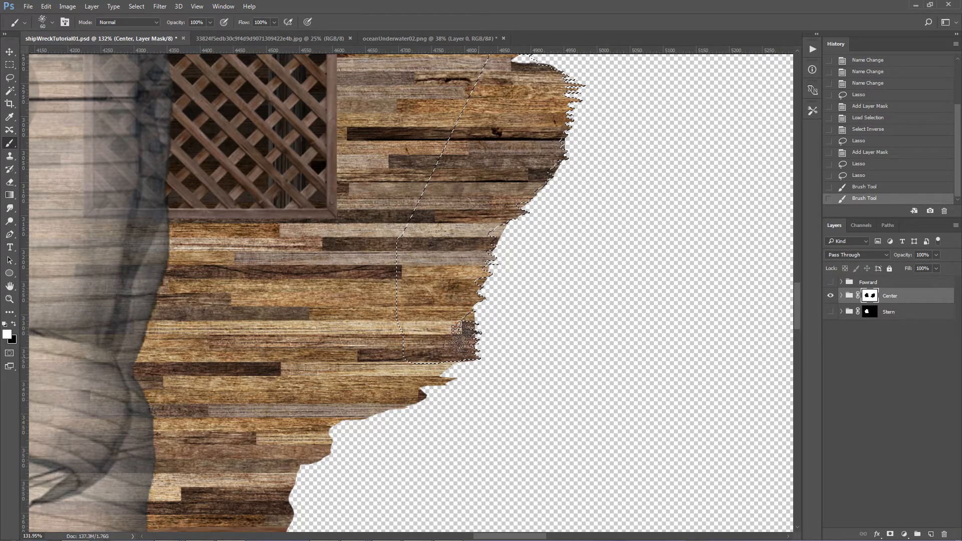
scroll(555, 120, "up", 2)
mouse_move(522, 50)
left_mouse_down()
mouse_move(555, 119)
mouse_move(520, 145)
mouse_move(509, 127)
left_mouse_up()
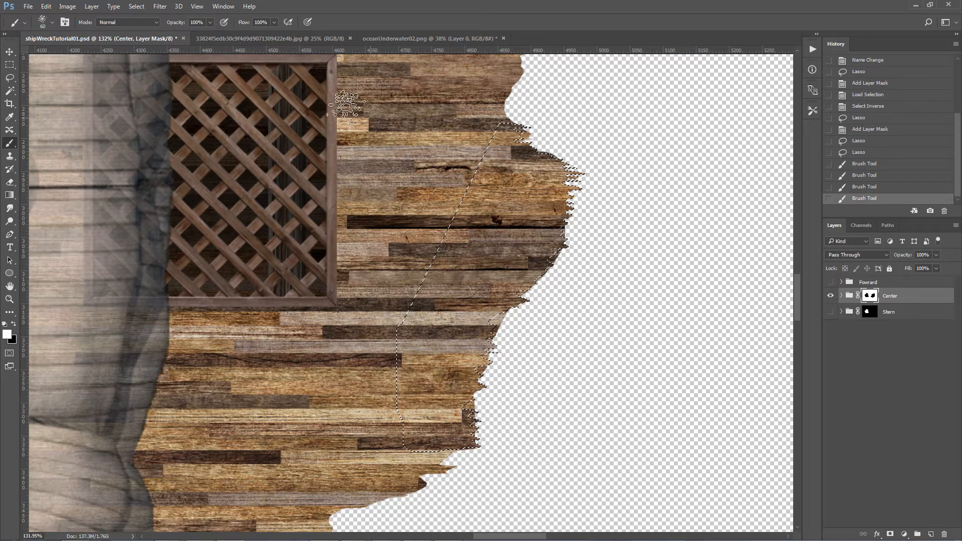
Step: Invert the selection, paint black on the Center mask to trim the planks along the jagged break, and deselect
left_click(137, 6)
left_click(151, 46)
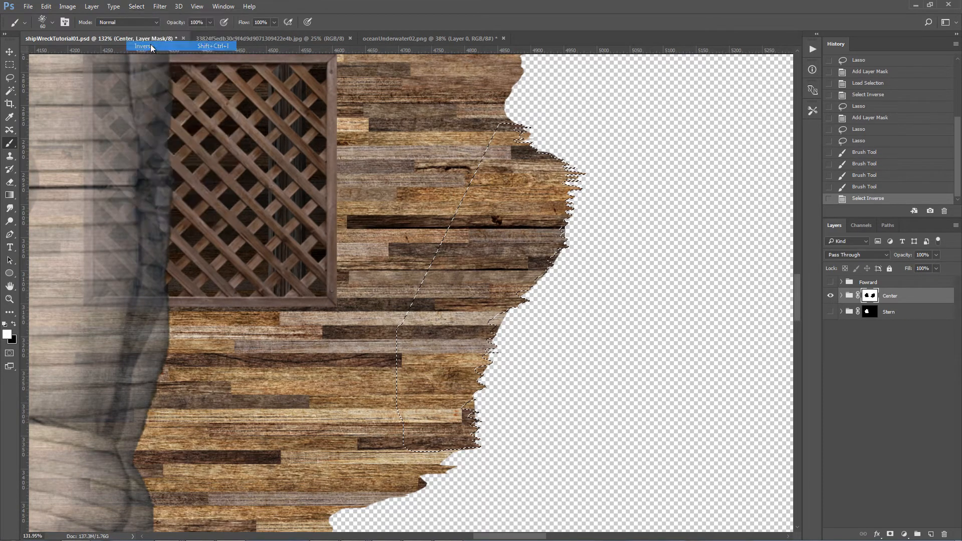
left_click(14, 324)
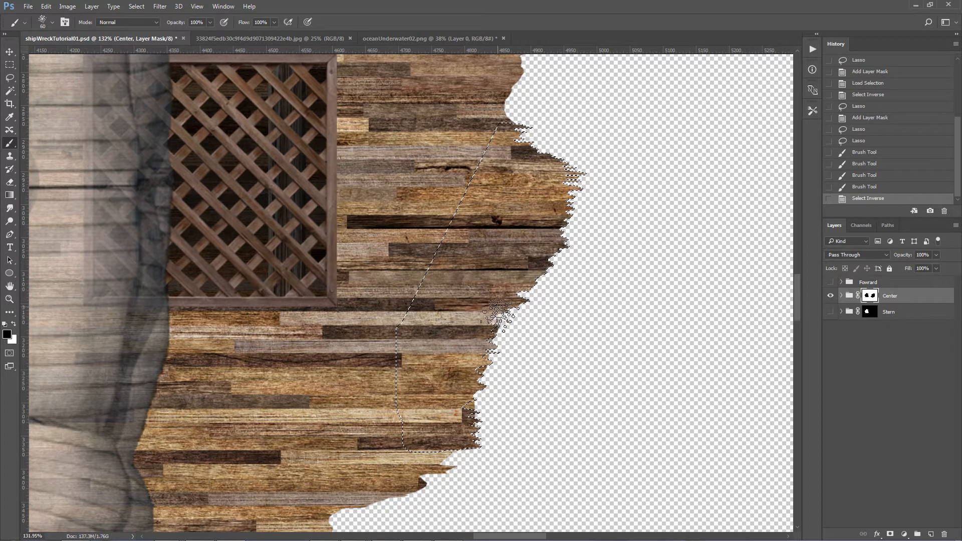
left_click_drag(480, 407, 498, 397)
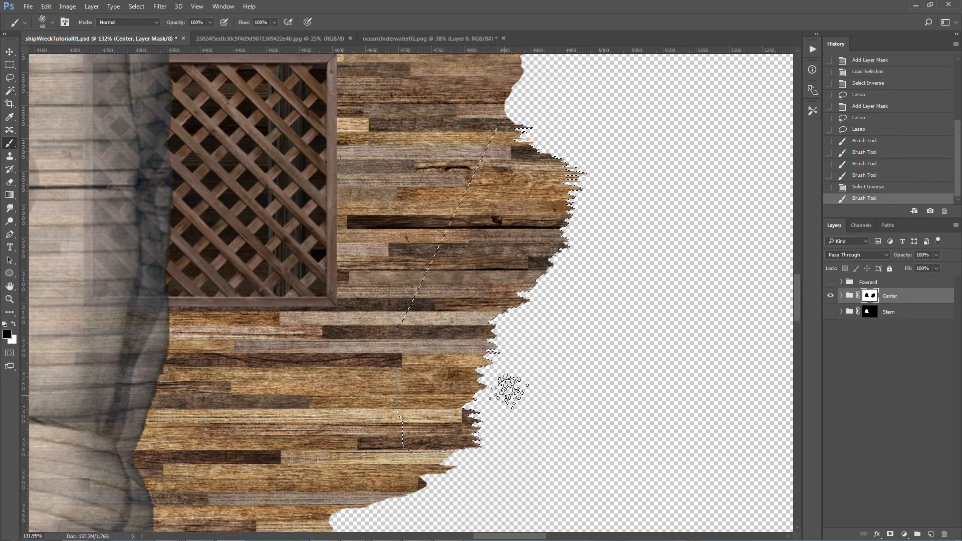
left_click(549, 207)
key("ctrl+d")
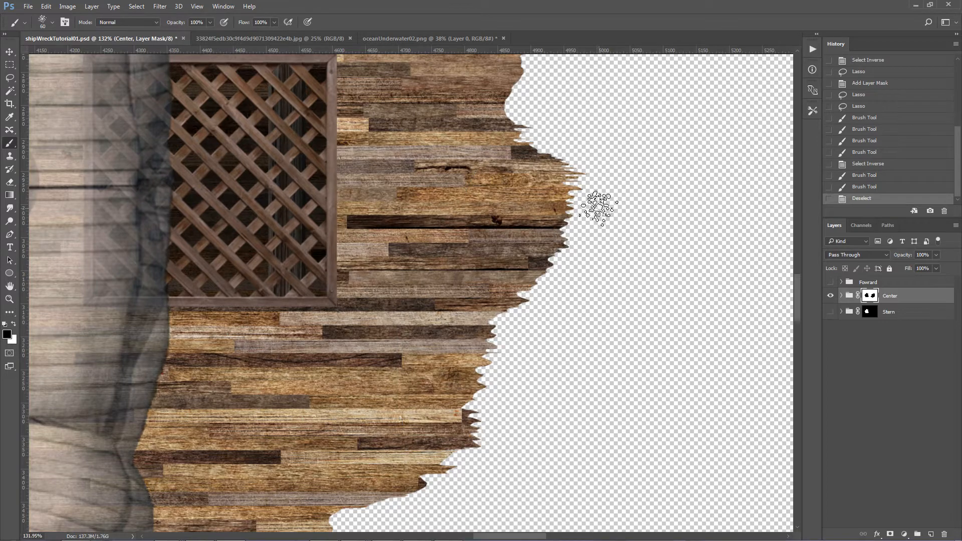
Step: Load the Center mask as a selection, show only the Fowrard group, and invert the selection with that group active
scroll(602, 166, "up", 5)
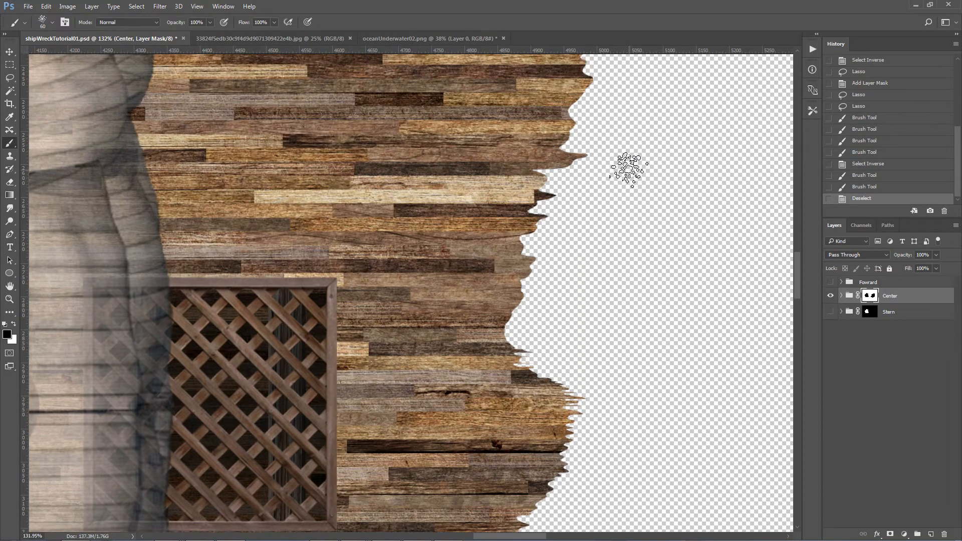
key("ctrl+0")
key("z")
left_click_drag(486, 294, 520, 294)
key("b")
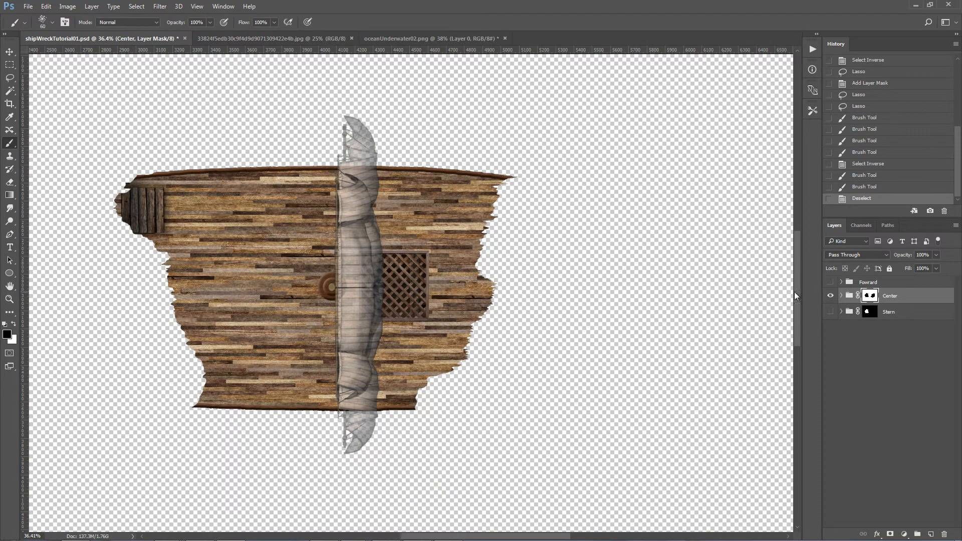
left_click(874, 298, "ctrl")
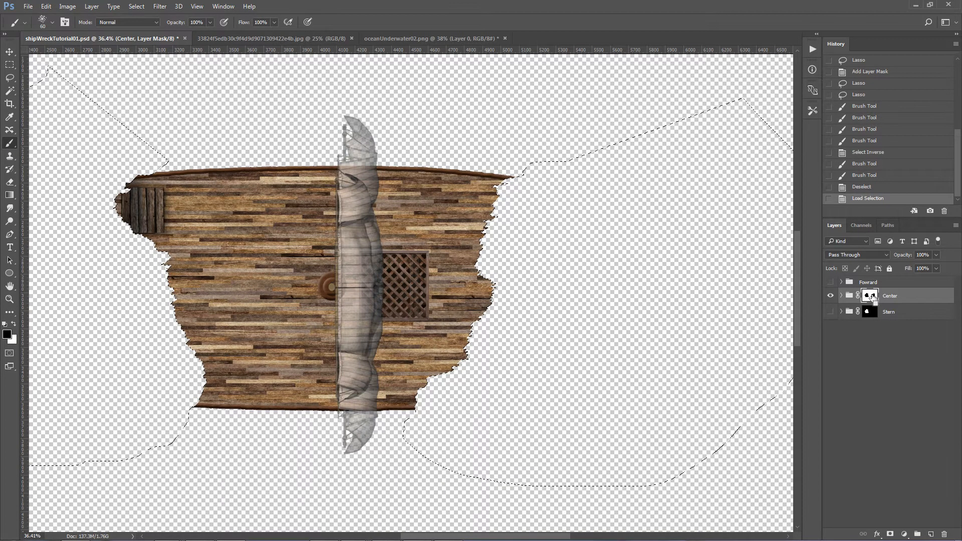
left_click(831, 296, "alt")
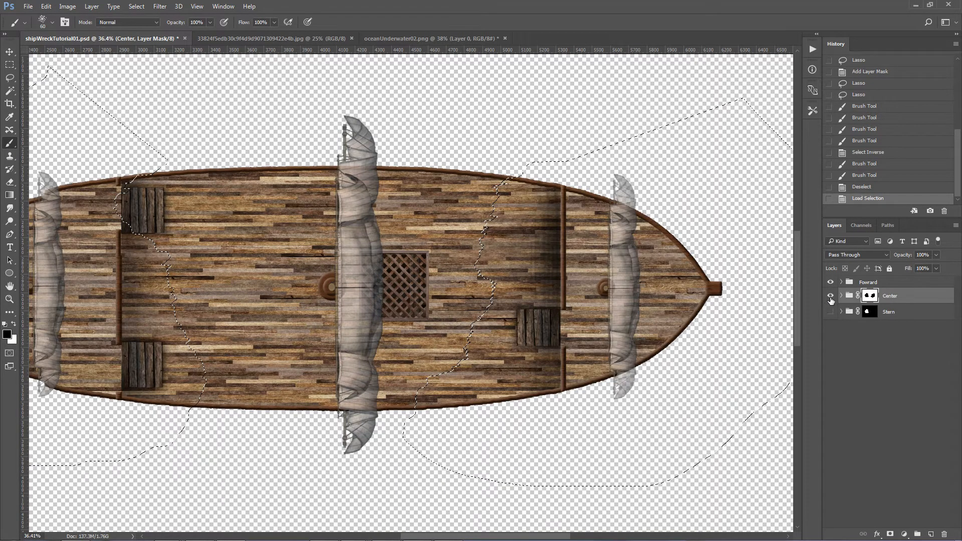
left_click(862, 283)
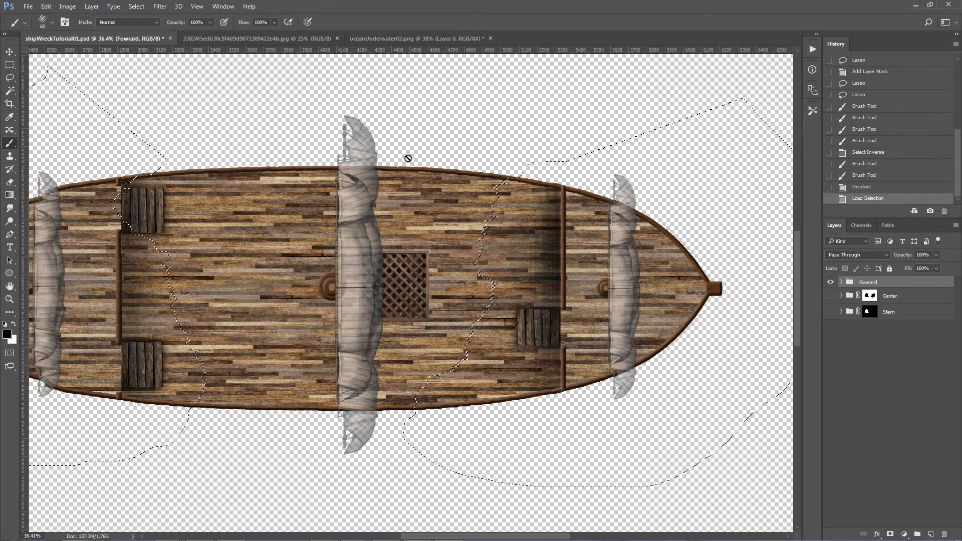
left_click(138, 7)
left_click(146, 45)
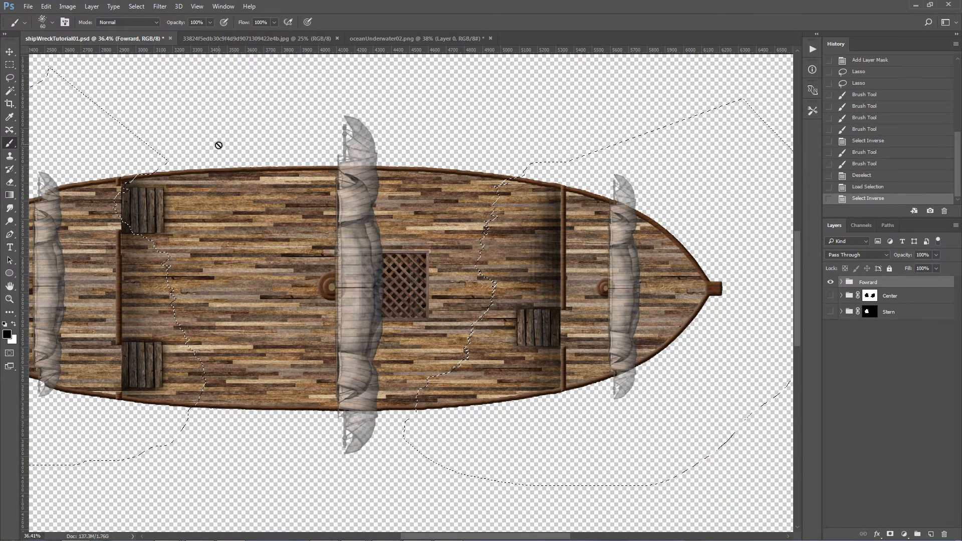
Step: Subtract the stern area from the selection with the lasso, and mask the Fowrard group with the remaining bow selection
key("z")
left_click_drag(231, 173, 195, 174)
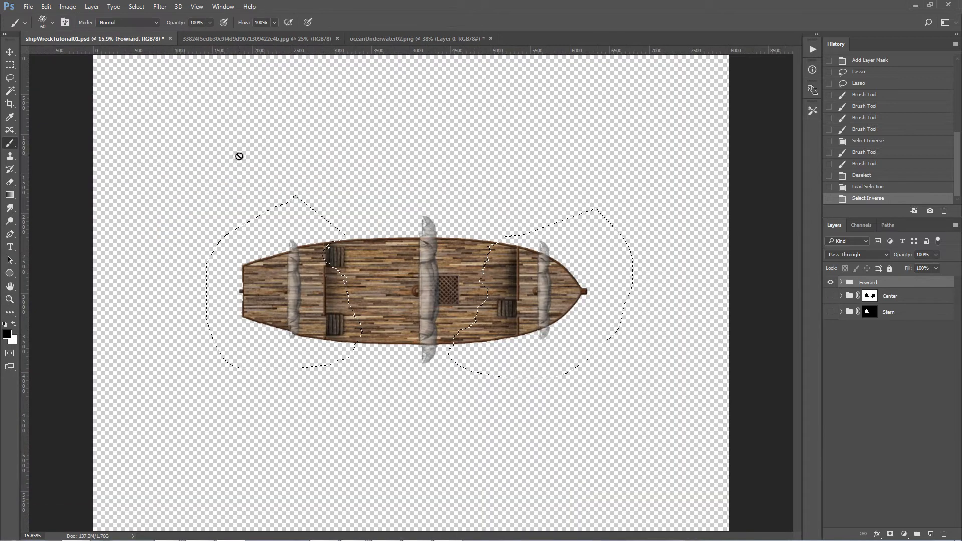
left_click(10, 79)
mouse_move(324, 159)
left_mouse_down()
mouse_move(413, 228)
mouse_move(326, 443)
mouse_move(165, 159)
left_mouse_up()
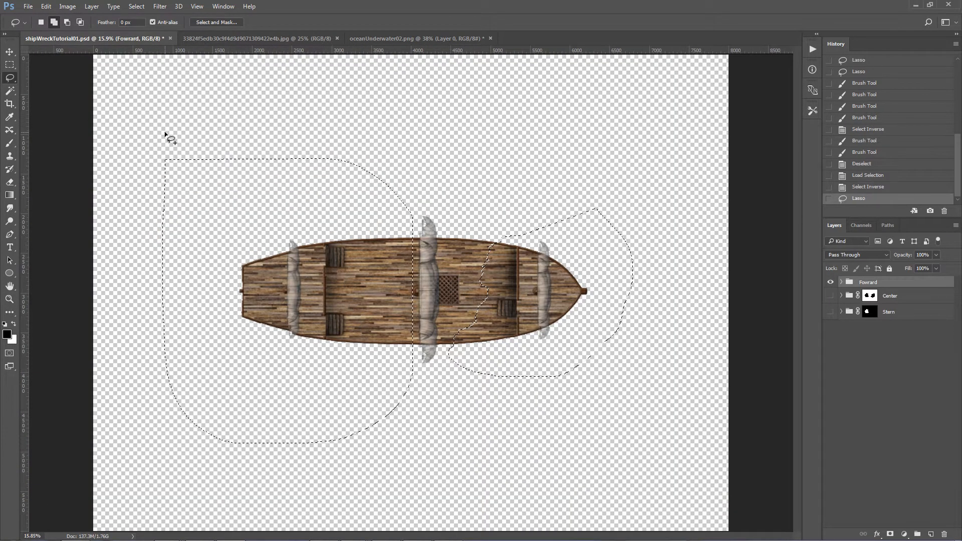
key("ctrl+z")
mouse_move(303, 153)
left_mouse_down()
mouse_move(195, 180)
mouse_move(161, 317)
mouse_move(230, 411)
mouse_move(352, 391)
mouse_move(423, 276)
mouse_move(381, 125)
left_mouse_up()
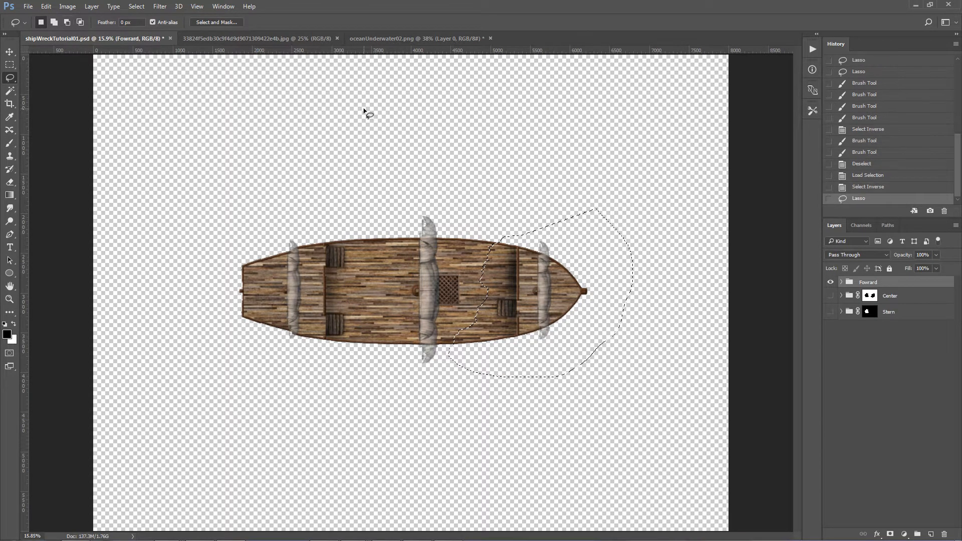
left_click(890, 534)
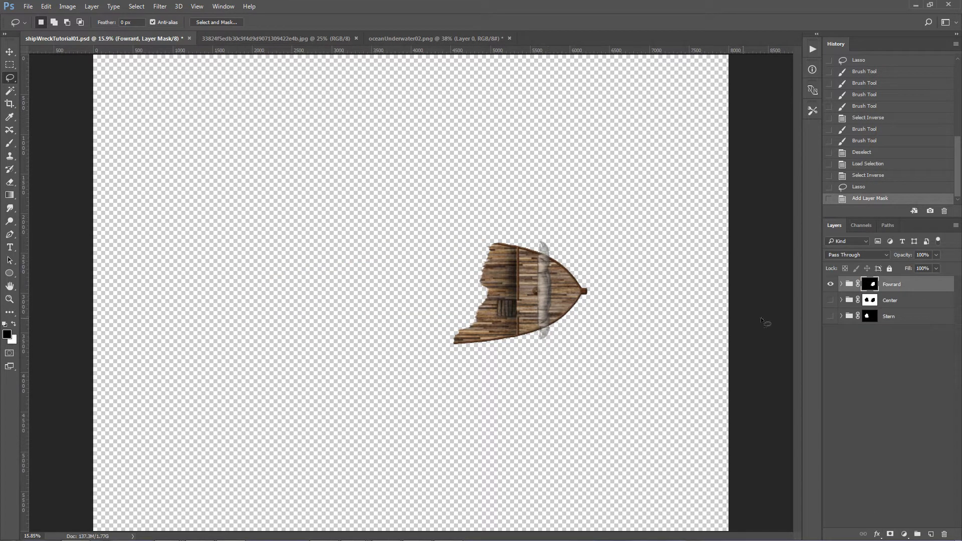
Step: Show the Center and Stern groups to check how the pieces fit, hide both again, and examine the Fowrard piece up close
left_click(831, 300)
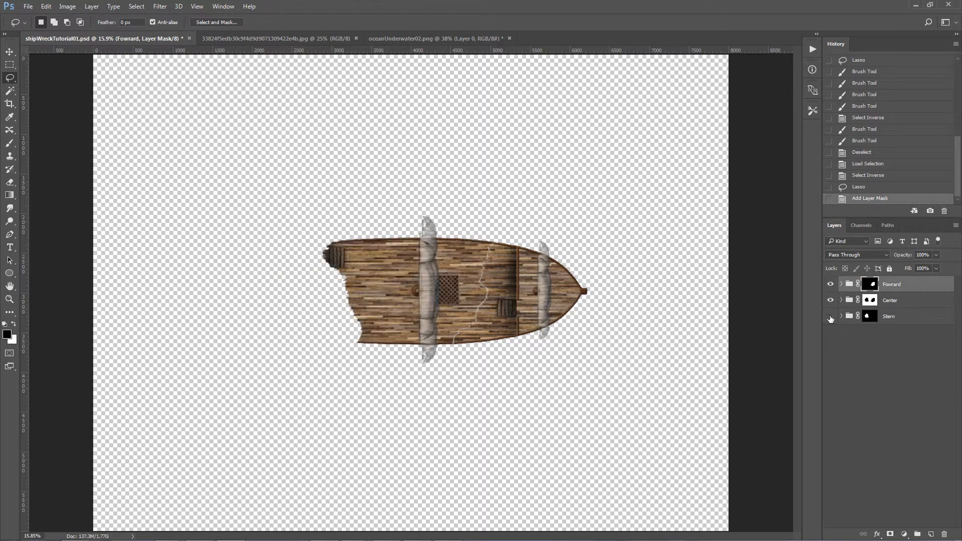
left_click(831, 317)
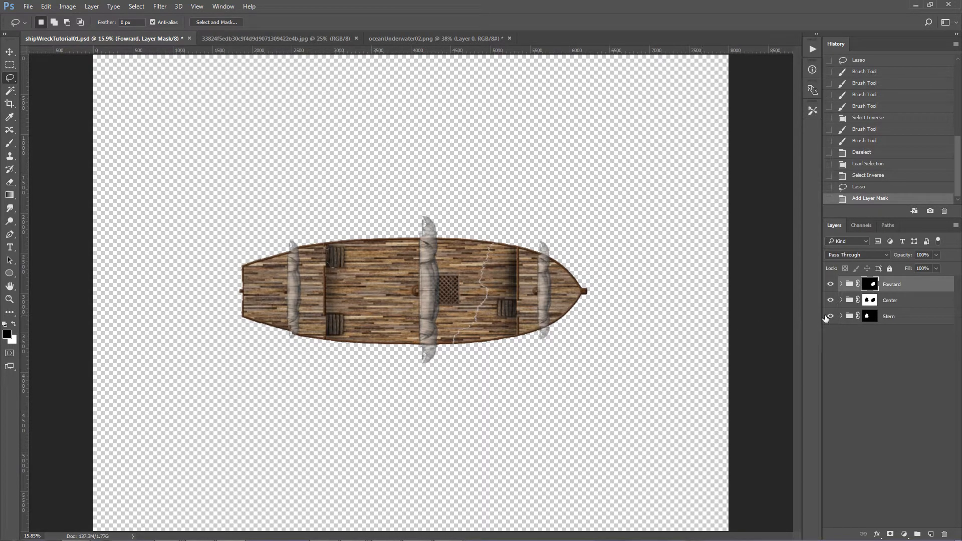
left_click(830, 300)
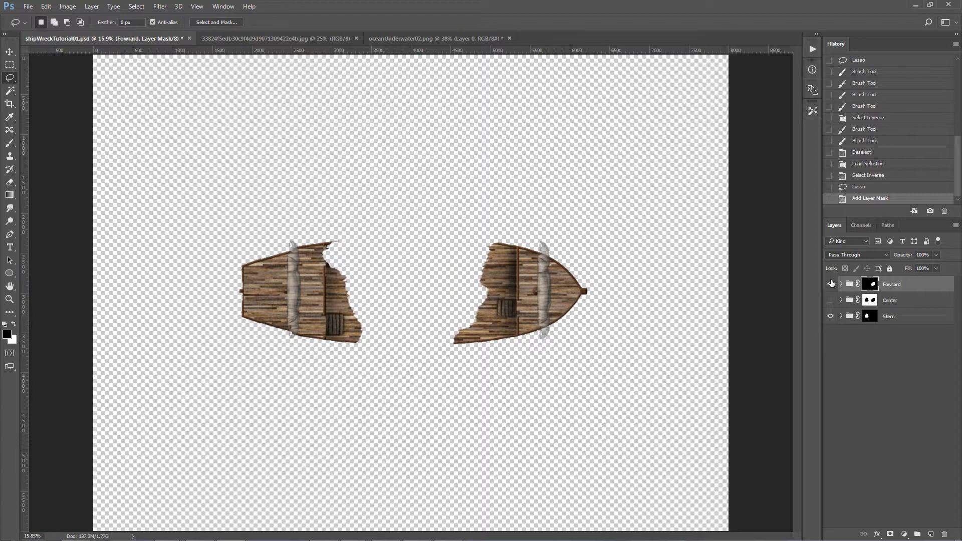
left_click(831, 316)
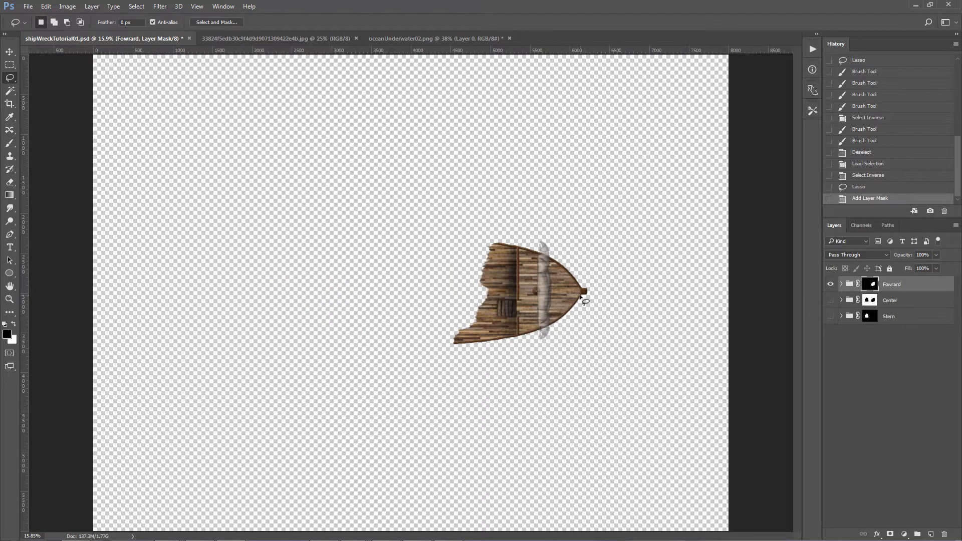
key("z")
left_click_drag(541, 289, 585, 290)
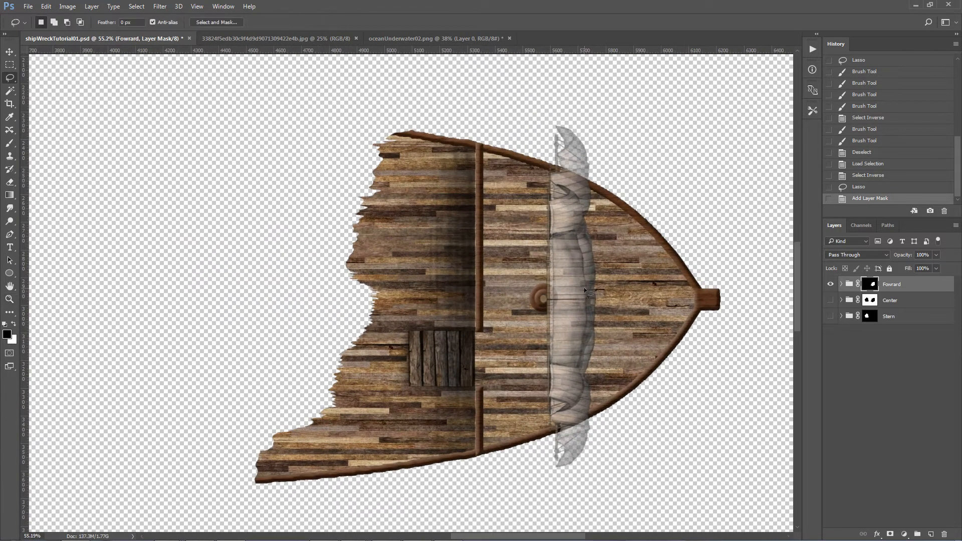
Step: Expand the Fowrard group and hide its Sails subgroup
left_click(843, 284)
left_click(831, 298)
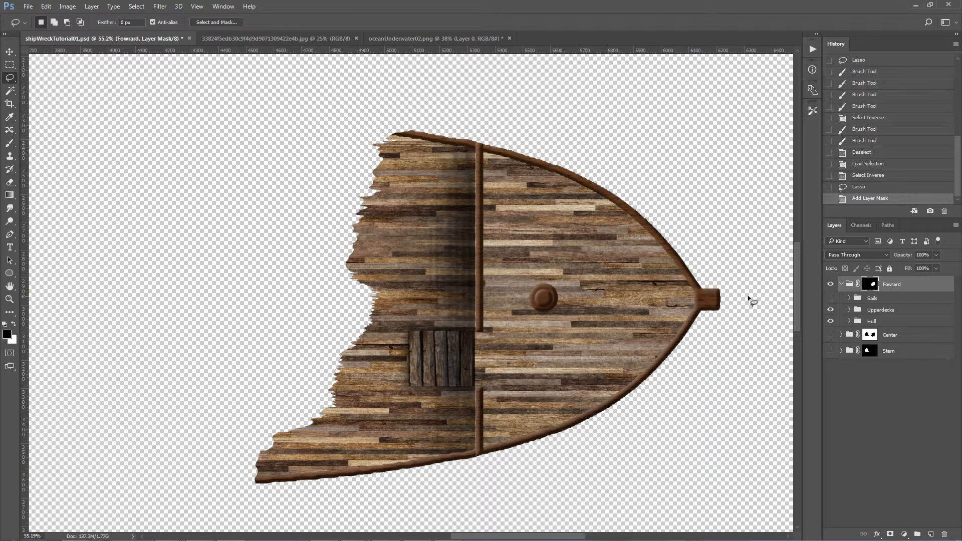
left_click(831, 299)
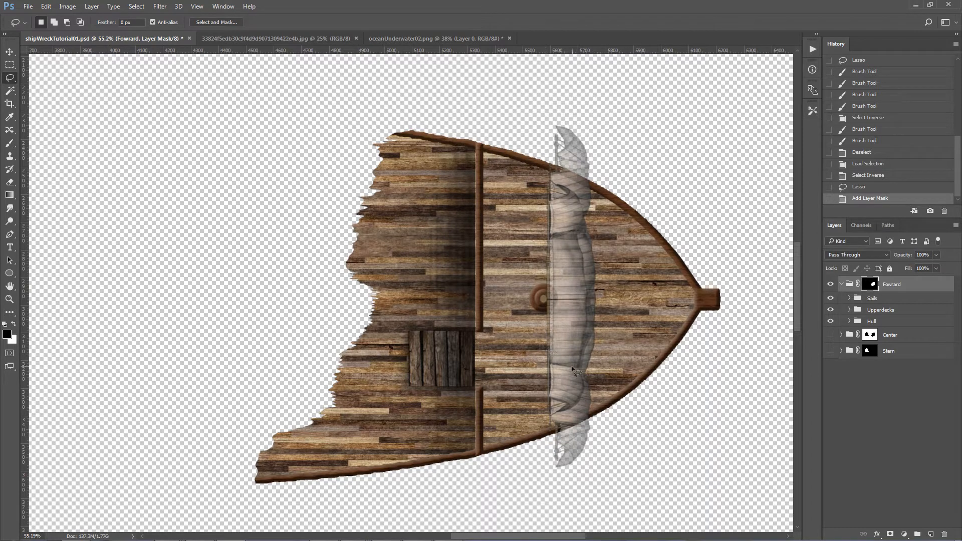
left_click(831, 298)
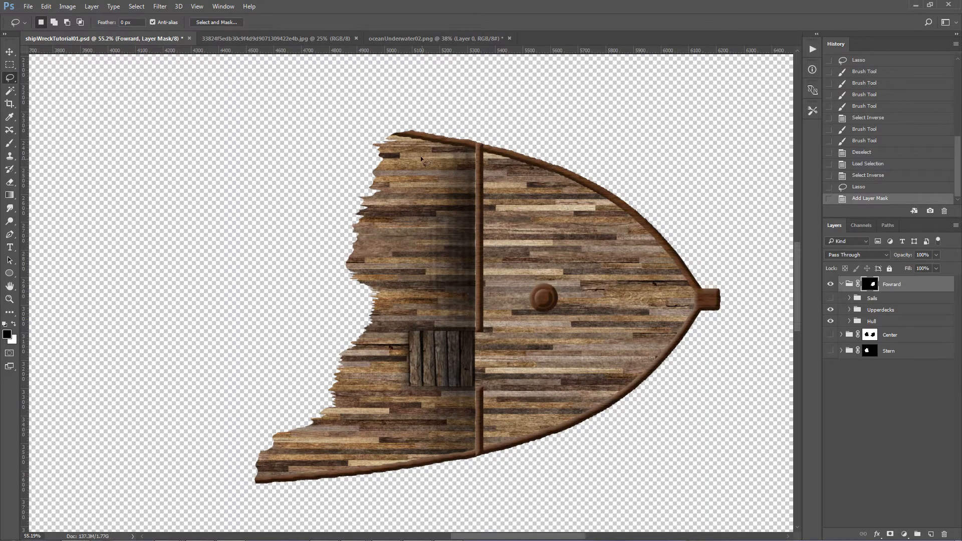
Step: Examine the finished wreck in oceanUnderwater02.png, return to shipWreckTutorial01.psd, and check the Fowrard hull beneath the Upperdecks
left_click(390, 38)
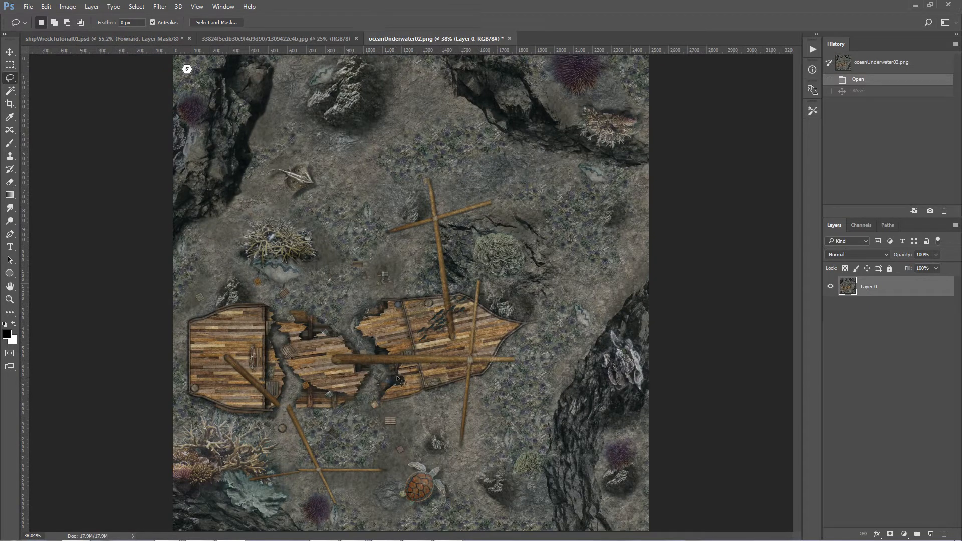
left_click(158, 39)
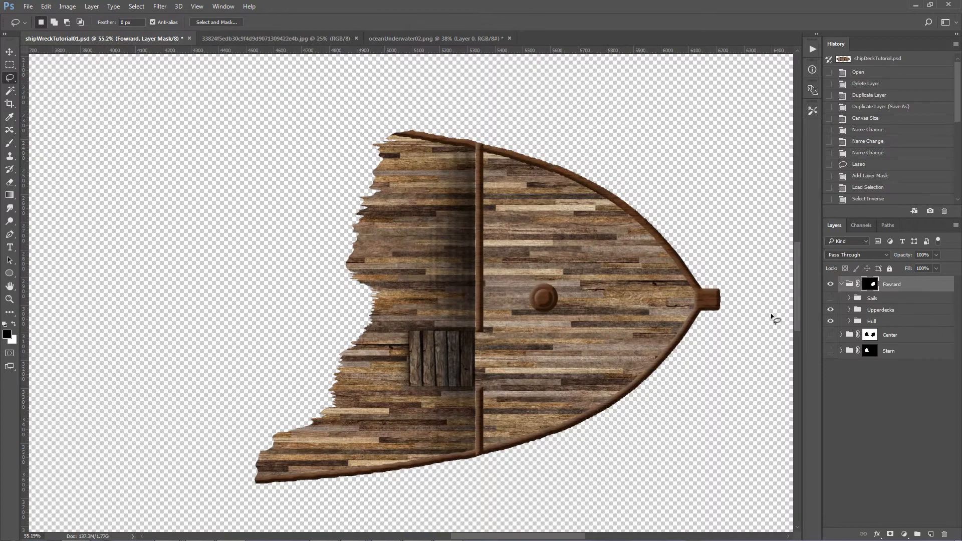
left_click(832, 311)
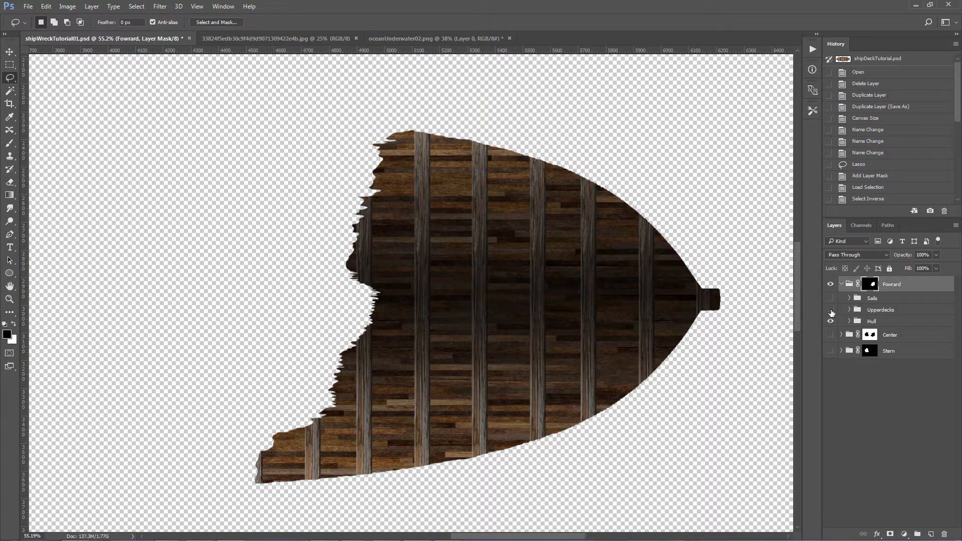
left_click(831, 311)
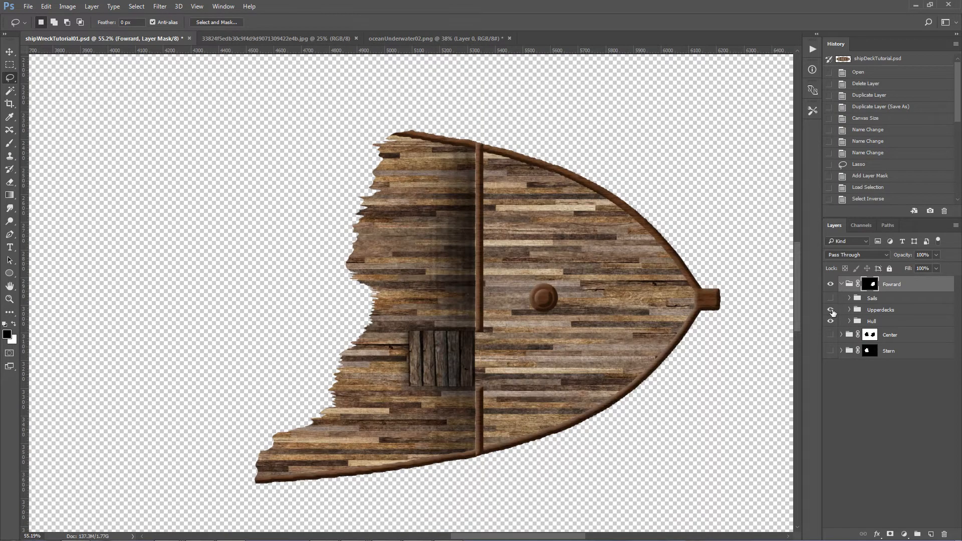
Step: On the Fowrard group's Upperdecks, lasso two jagged areas at the upper and lower ends of the broken edge, checking the hull beneath
left_click(873, 311)
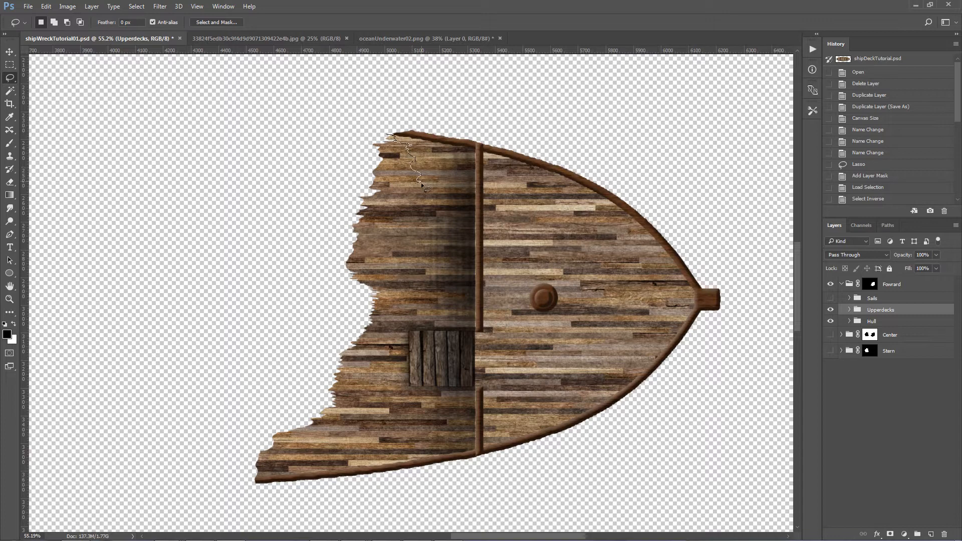
left_click_drag(429, 196, 425, 205)
mouse_move(410, 243)
left_mouse_down()
mouse_move(375, 291)
mouse_move(332, 295)
mouse_move(263, 268)
mouse_move(256, 152)
mouse_move(297, 111)
left_mouse_up()
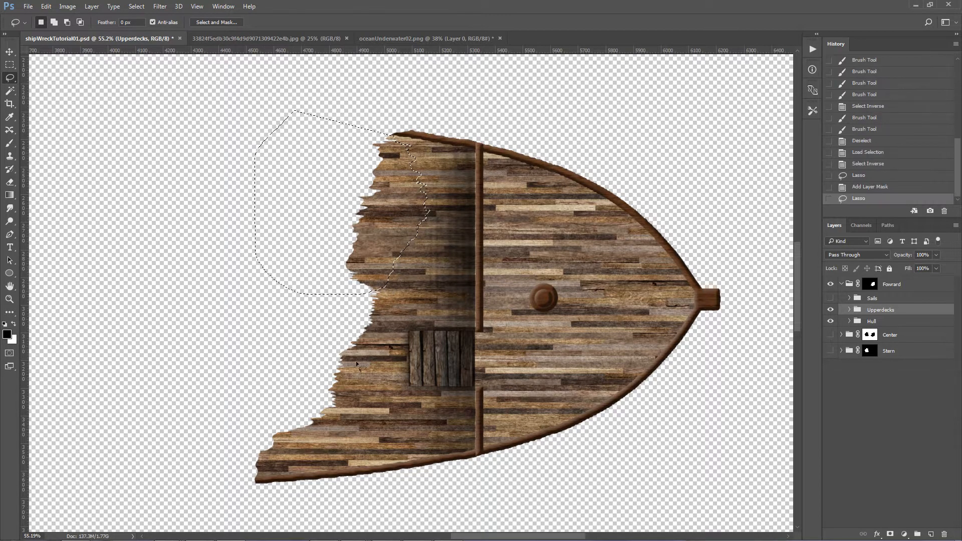
key("shift")
mouse_move(338, 390)
left_mouse_down()
mouse_move(339, 425)
mouse_move(294, 470)
mouse_move(261, 478)
mouse_move(181, 437)
mouse_move(175, 417)
left_mouse_up()
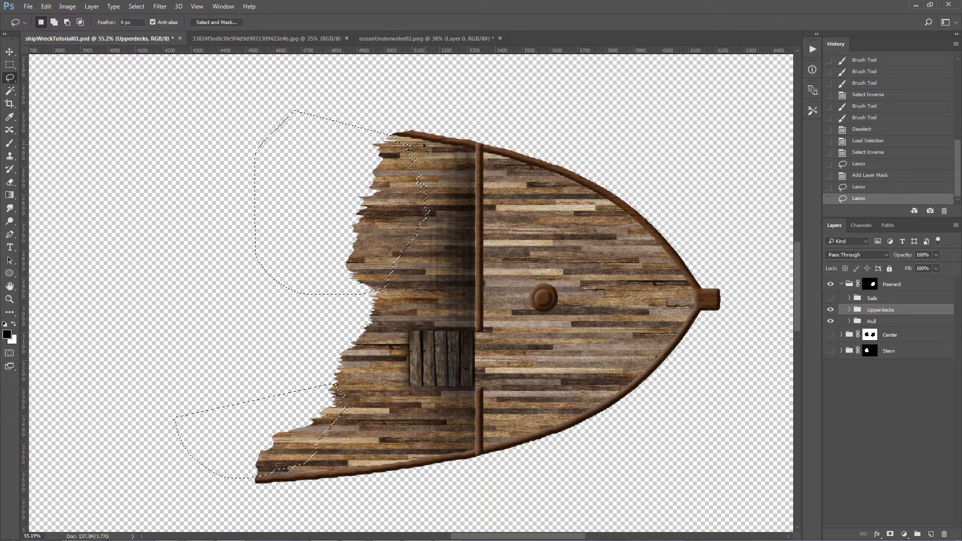
left_click(831, 310)
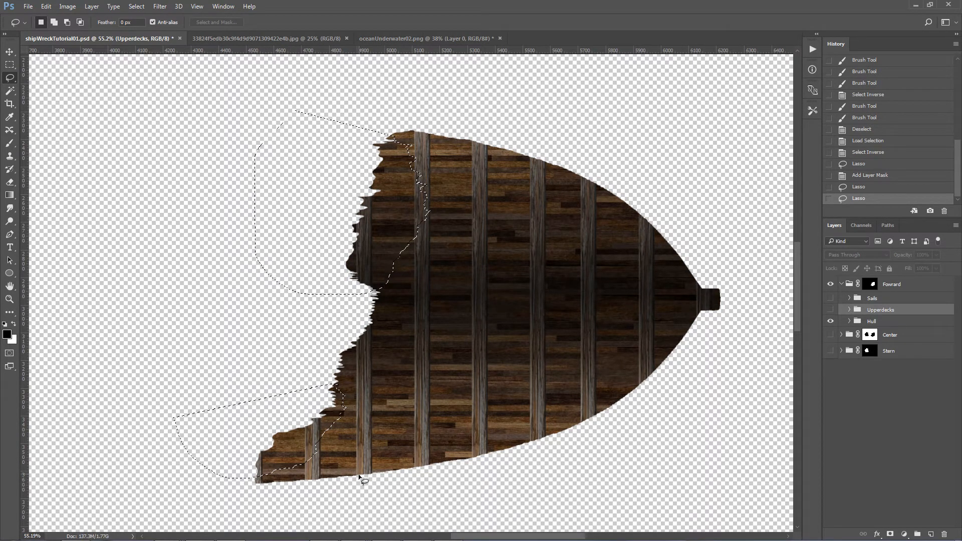
left_click(830, 309)
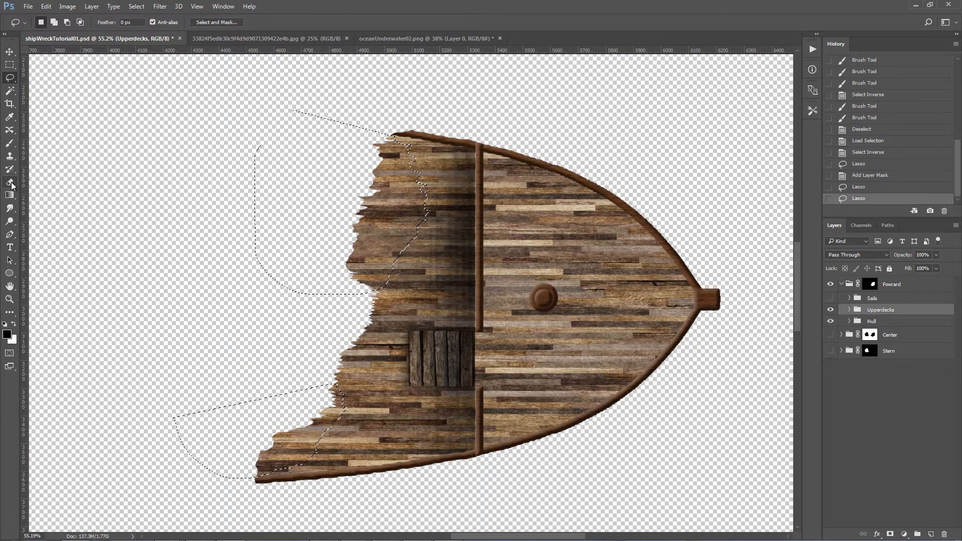
Step: Invert the selection and add it as a layer mask on the Fowrard group's Upperdecks
left_click(136, 7)
left_click(149, 52)
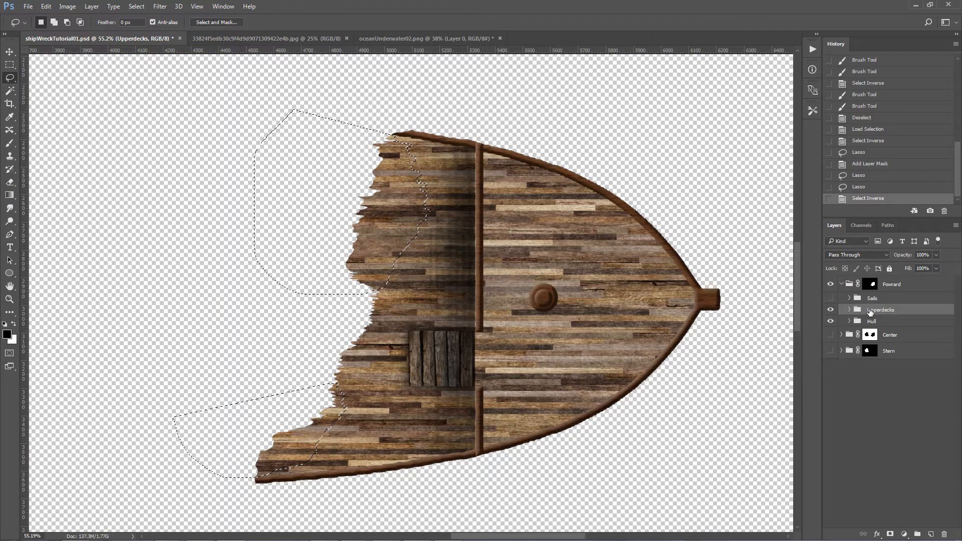
left_click(890, 535)
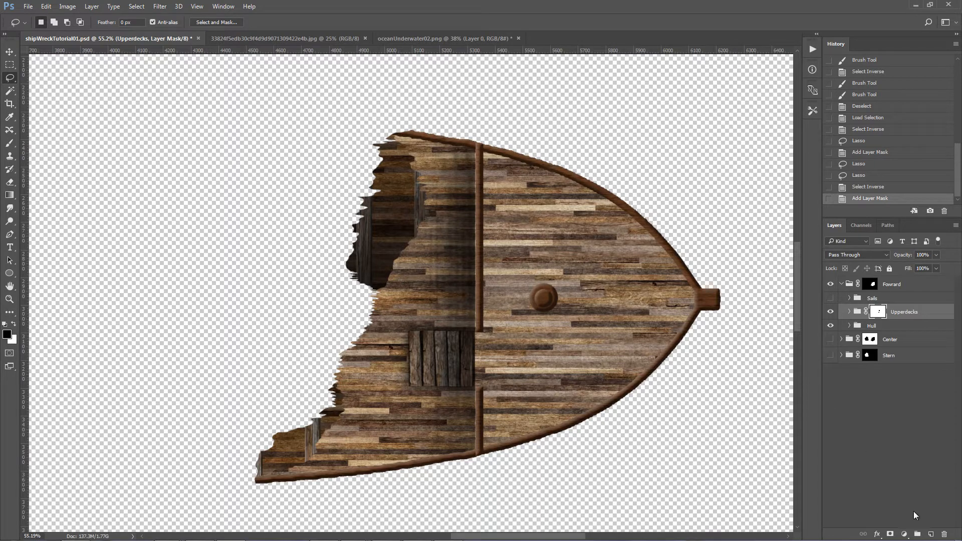
Step: Add a new layer between the Upperdecks and Hull groups and name it "Upperdeck shadows"
left_click(931, 534, "ctrl")
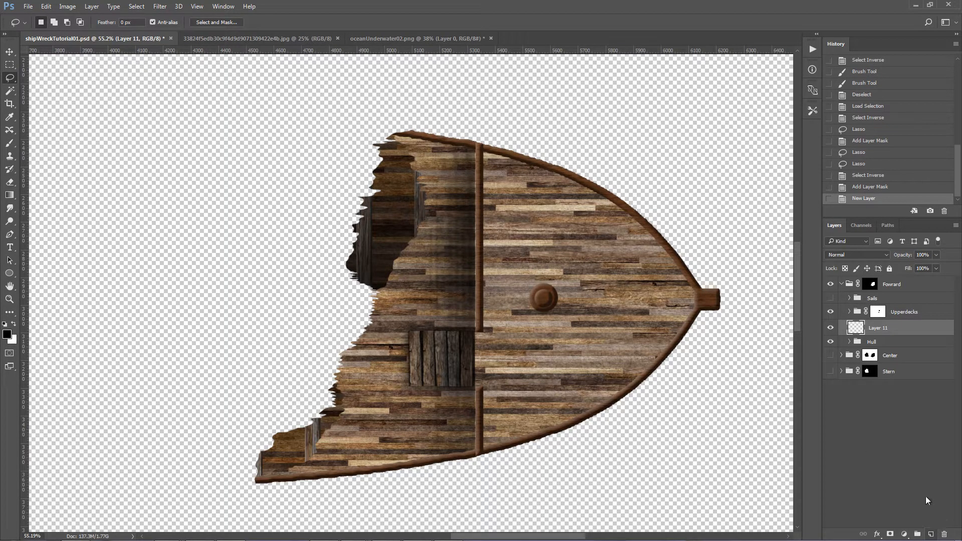
double_click(879, 328)
type("Upperdeck shadows")
key("Return")
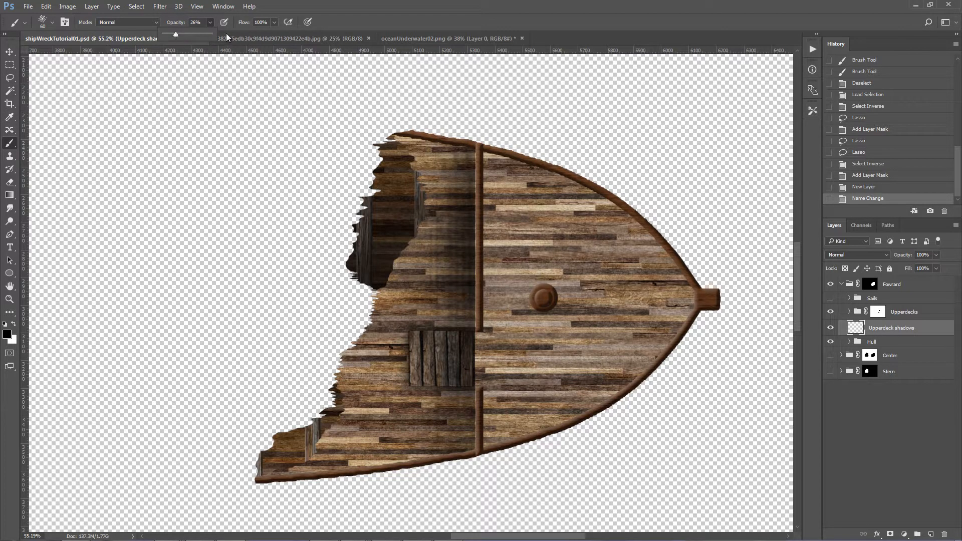
Step: Paint black shadows under the upper broken deck edge with a 60 px splatter brush at 26% opacity and 23% flow
left_click(274, 22)
left_click_drag(243, 34, 239, 34)
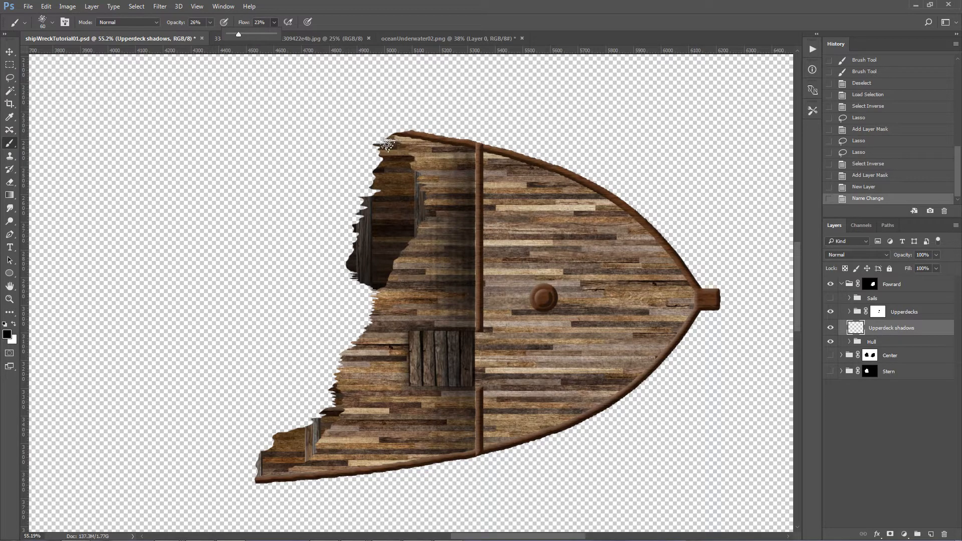
left_click(43, 22)
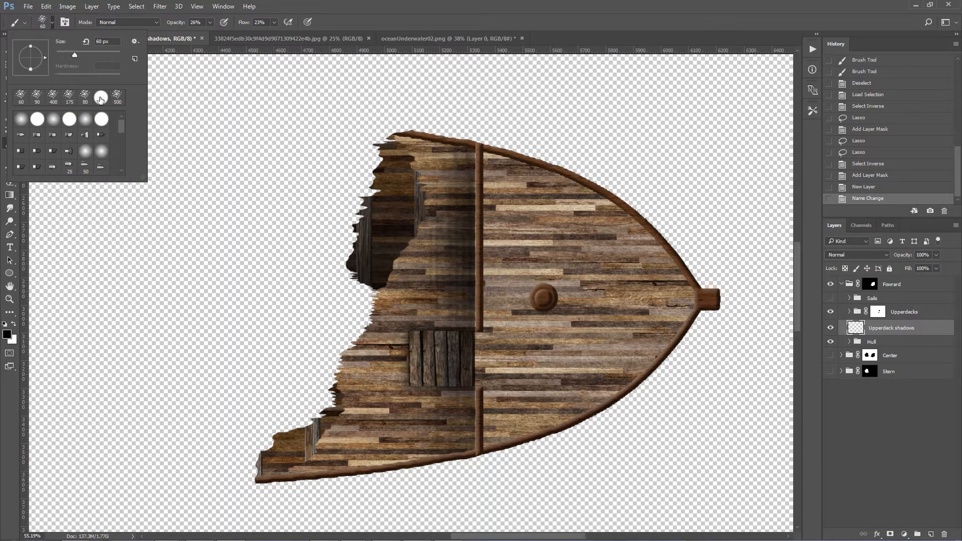
double_click(21, 101)
left_click(397, 138)
left_click(407, 141)
left_click(400, 149)
left_click(412, 151)
left_click(404, 151)
left_click(410, 148)
left_click(411, 148)
left_click(410, 157)
left_click(422, 168)
left_click(413, 162)
left_click(414, 168)
left_click(417, 175)
left_click(417, 176)
left_click(420, 185)
left_click(420, 191)
left_click(422, 193)
left_click(429, 198)
left_click(414, 171)
left_click(425, 195)
left_click(416, 181)
left_click(403, 148)
left_click(423, 204)
left_click(433, 221)
left_click(407, 253)
left_click(409, 244)
left_click(412, 236)
left_click(433, 215)
left_click(418, 230)
left_click(424, 227)
left_click(419, 228)
left_click(424, 218)
left_click(412, 243)
left_click(406, 248)
left_click(403, 250)
left_click(398, 253)
left_click(386, 270)
left_click(386, 288)
left_click(397, 269)
left_click(403, 257)
left_click(399, 253)
left_click(409, 243)
left_click(417, 240)
left_click(388, 272)
left_click(422, 219)
left_click(409, 240)
left_click(397, 259)
left_click(430, 217)
left_click(426, 211)
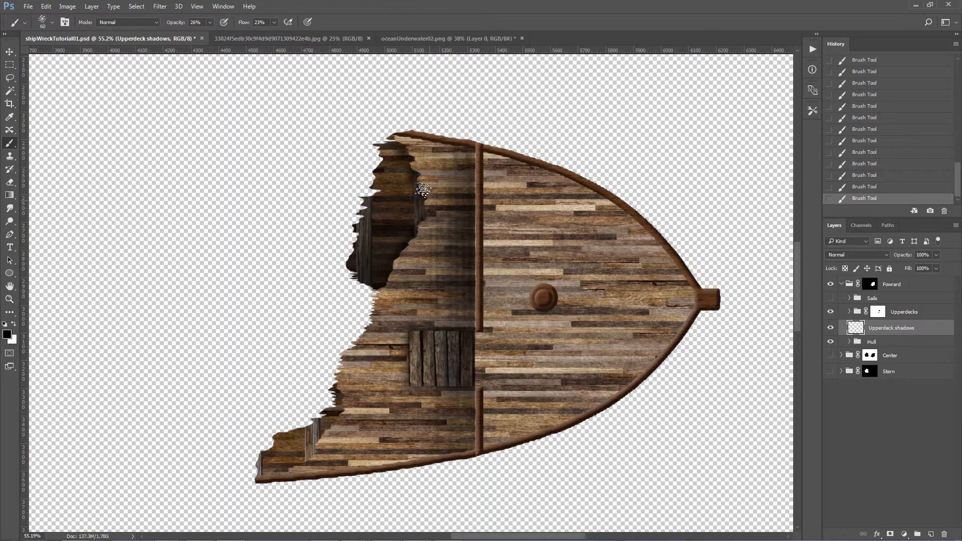
left_click(396, 141)
mouse_move(411, 160)
left_mouse_down()
mouse_move(429, 198)
mouse_move(398, 139)
mouse_move(421, 172)
mouse_move(427, 221)
left_mouse_up()
left_click(872, 285)
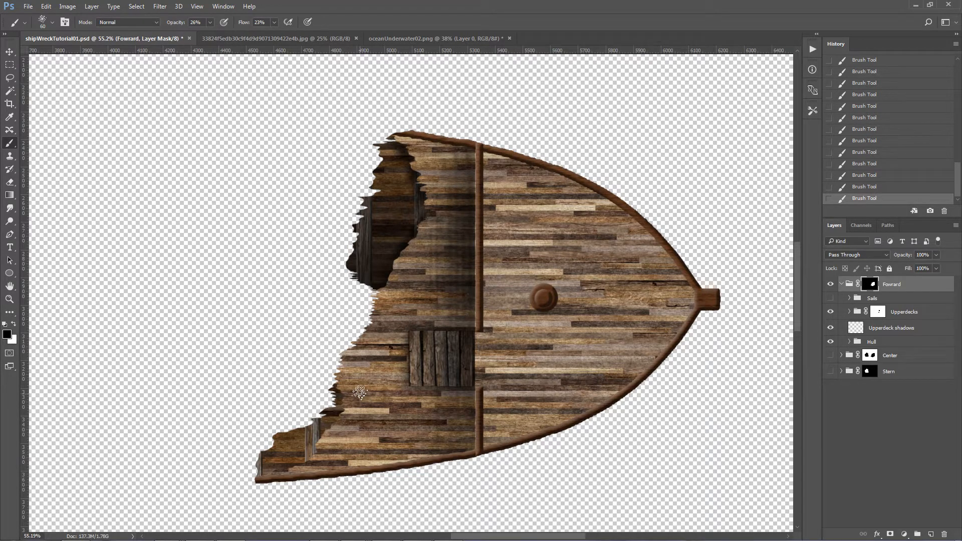
left_click(340, 401)
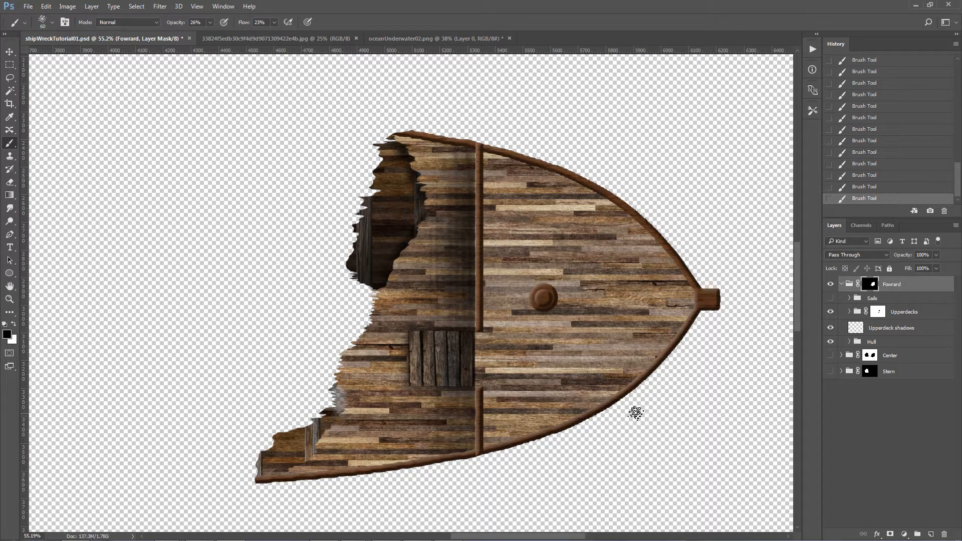
left_click(856, 167)
left_click(863, 144)
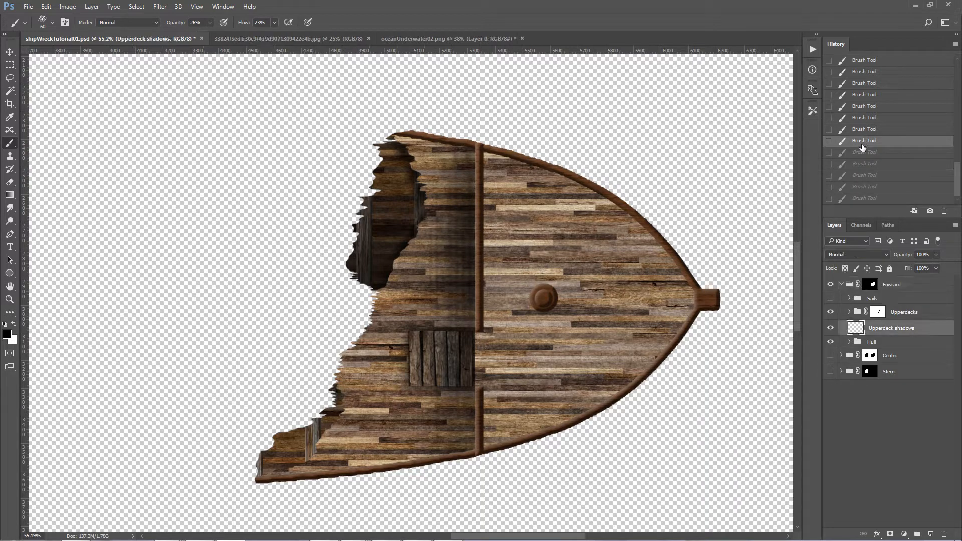
left_click(871, 356)
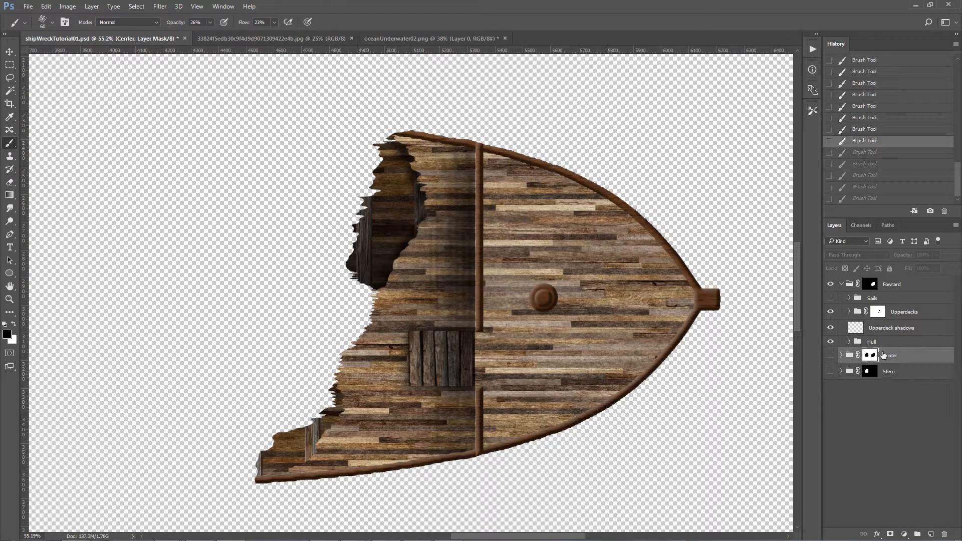
Step: Paint black shadows on the Upperdeck shadows layer along the lower broken edge of the deck
left_click(883, 330)
left_click(342, 397)
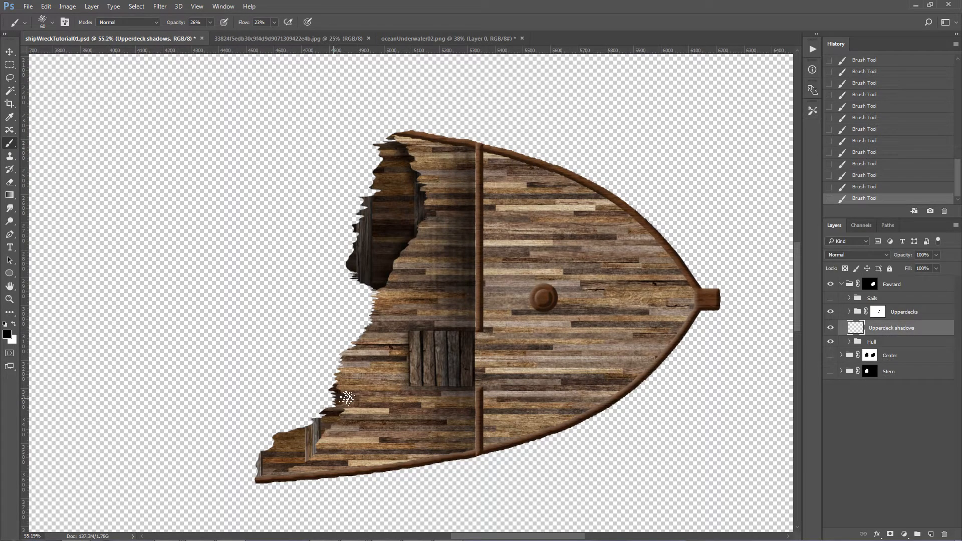
mouse_move(347, 400)
left_mouse_down()
mouse_move(317, 438)
mouse_move(336, 407)
mouse_move(305, 455)
mouse_move(322, 450)
mouse_move(309, 448)
mouse_move(327, 423)
mouse_move(288, 471)
mouse_move(313, 457)
mouse_move(258, 486)
mouse_move(271, 476)
mouse_move(260, 475)
mouse_move(286, 469)
mouse_move(279, 459)
mouse_move(256, 470)
mouse_move(309, 470)
mouse_move(285, 470)
mouse_move(296, 457)
mouse_move(261, 474)
mouse_move(308, 453)
mouse_move(299, 454)
mouse_move(338, 412)
left_mouse_up()
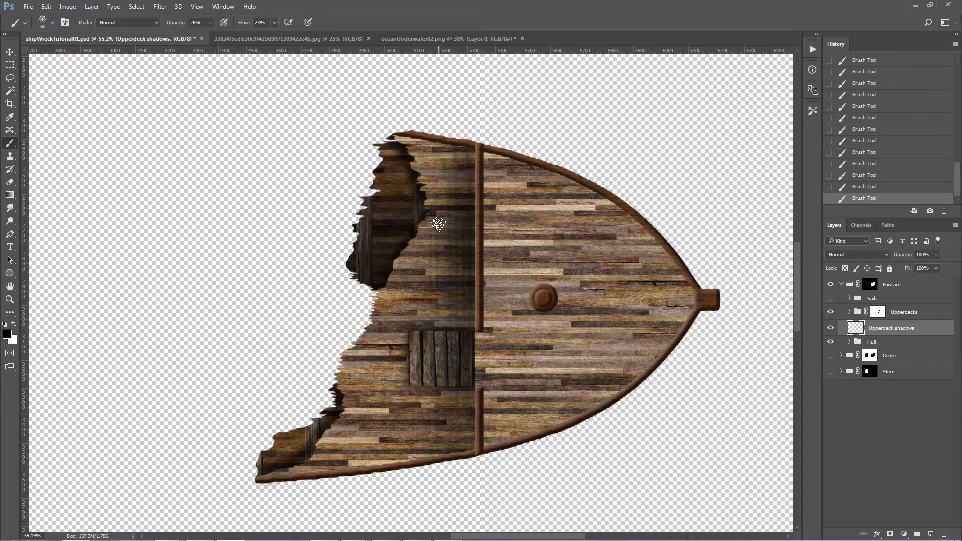
Step: Collapse and hide the Fowrard group, and show and expand the Center group
key("ctrl+0")
key("ctrl+space")
left_click_drag(496, 290, 541, 288)
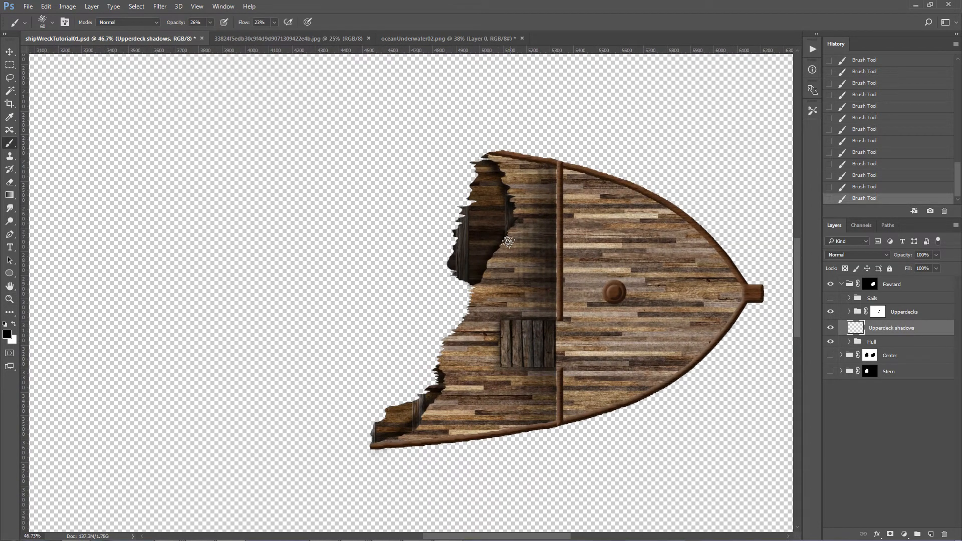
left_click(842, 285)
left_click(830, 285)
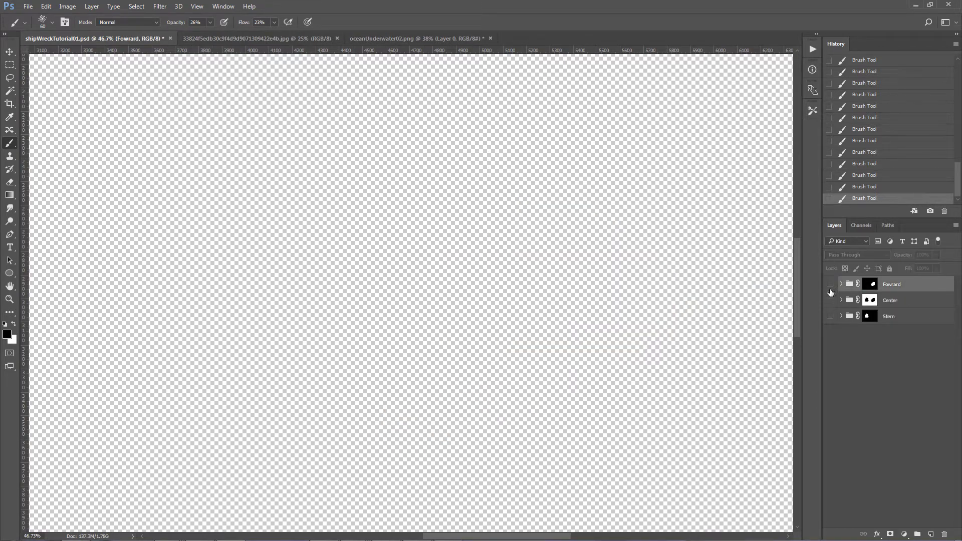
left_click(830, 301)
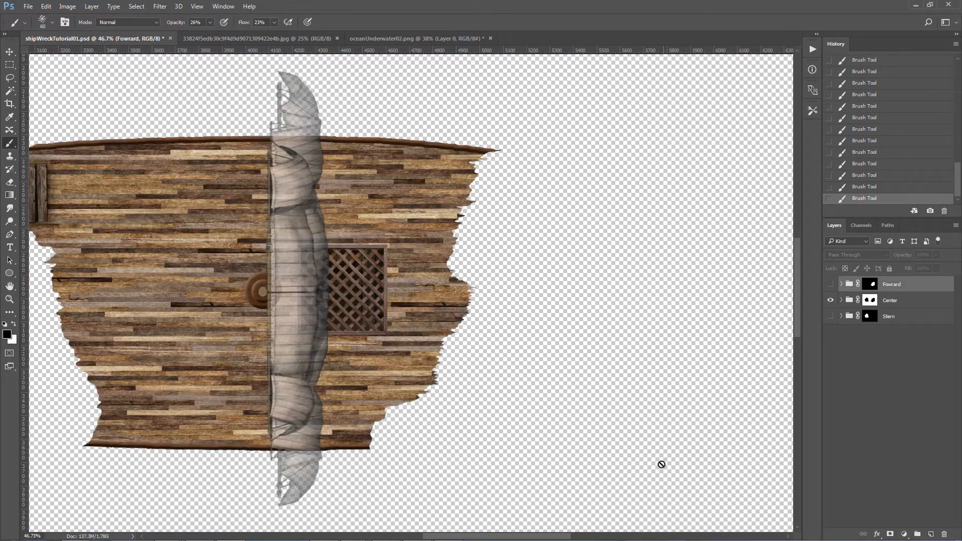
left_click_drag(563, 538, 512, 538)
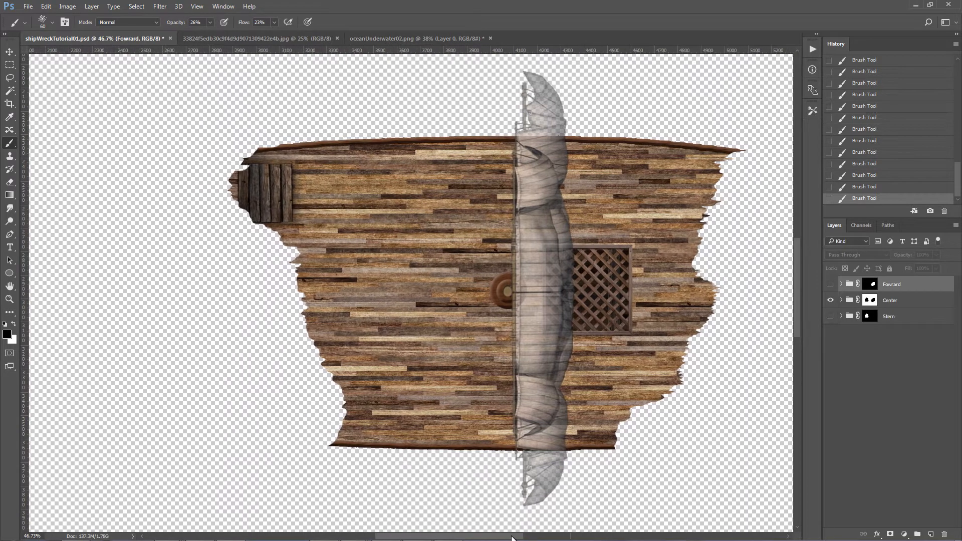
left_click(870, 301)
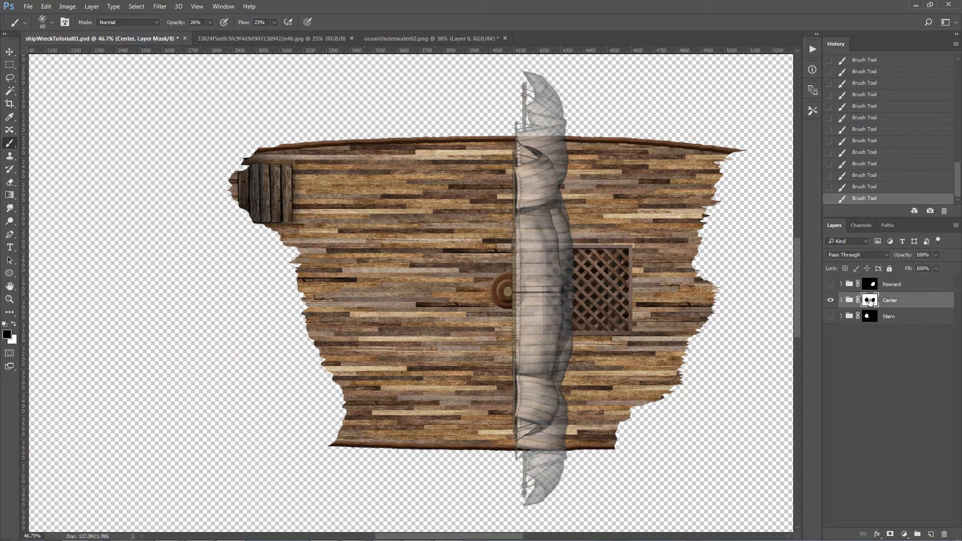
left_click(842, 300)
Step: In the Center group, target the Upperdecks group and outline a jagged freehand selection covering the whole stern-side broken edge of the deck
left_click(863, 327)
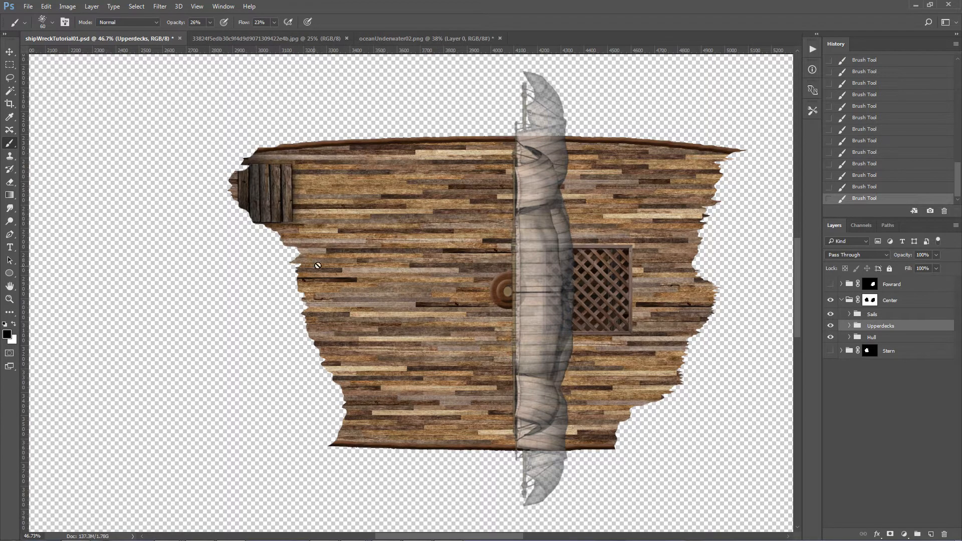
left_click(15, 82)
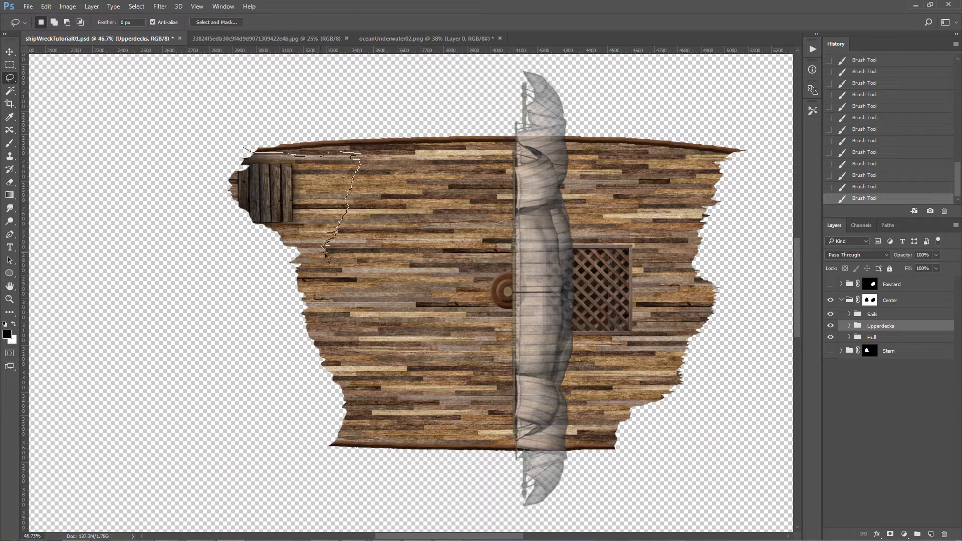
left_click_drag(280, 288, 167, 173)
right_click(9, 77)
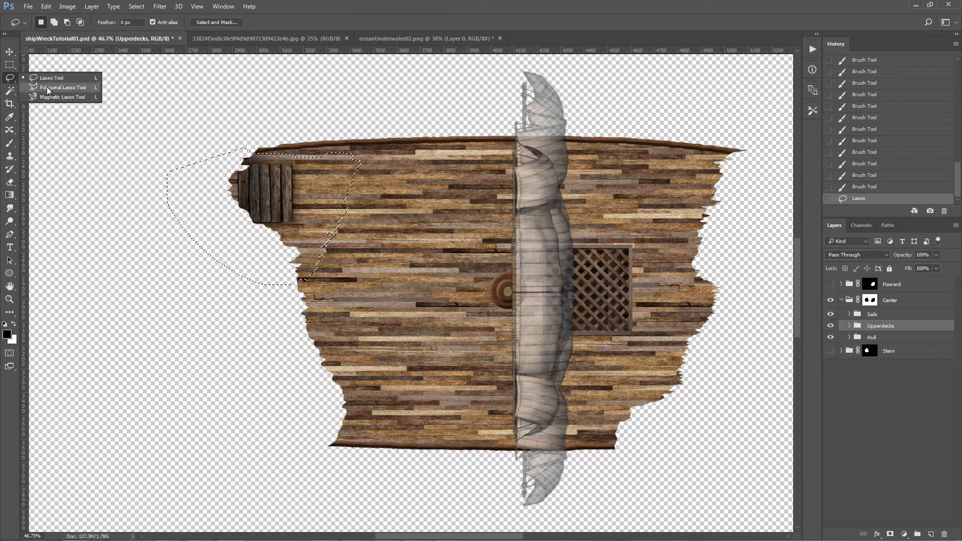
left_click(8, 79)
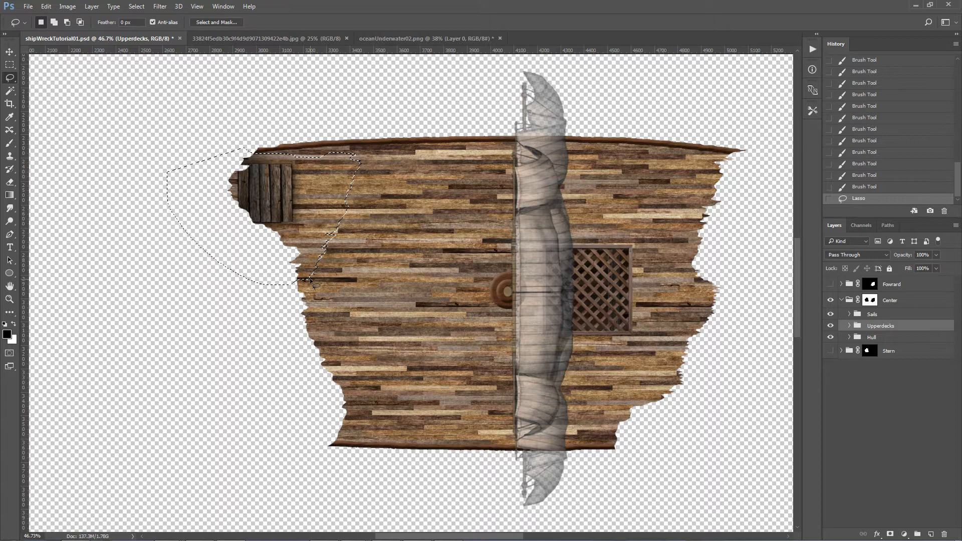
left_click_drag(308, 281, 307, 282)
key("ctrl+z")
key("shift")
mouse_move(343, 440)
left_mouse_down()
mouse_move(241, 423)
mouse_move(201, 246)
left_mouse_up()
Step: Invert the selection and apply it as a layer mask on the Upperdecks group
left_click(135, 8)
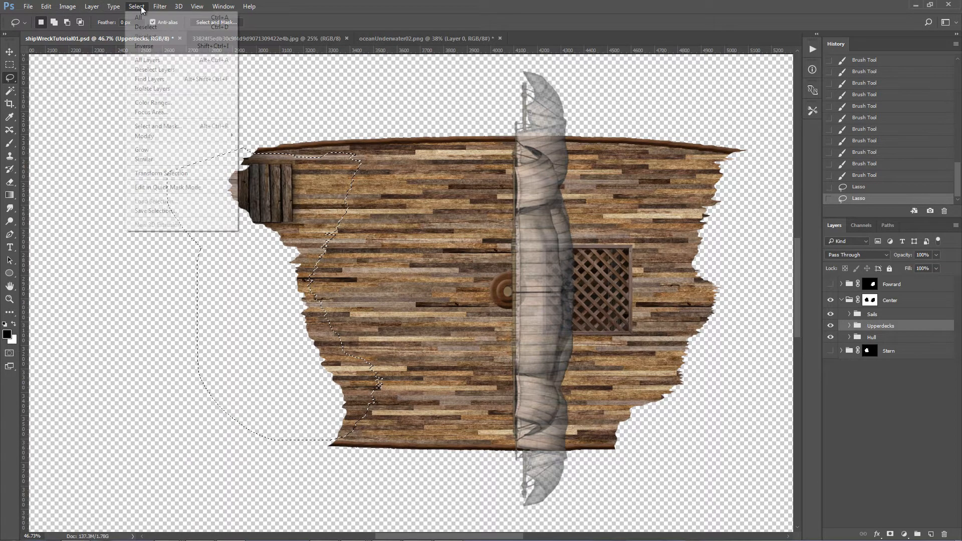
left_click(156, 49)
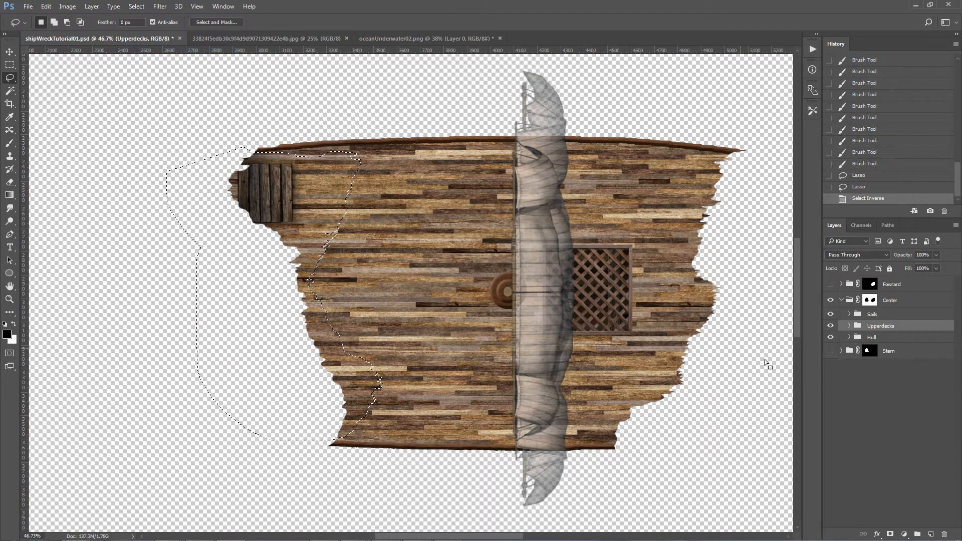
left_click(889, 535)
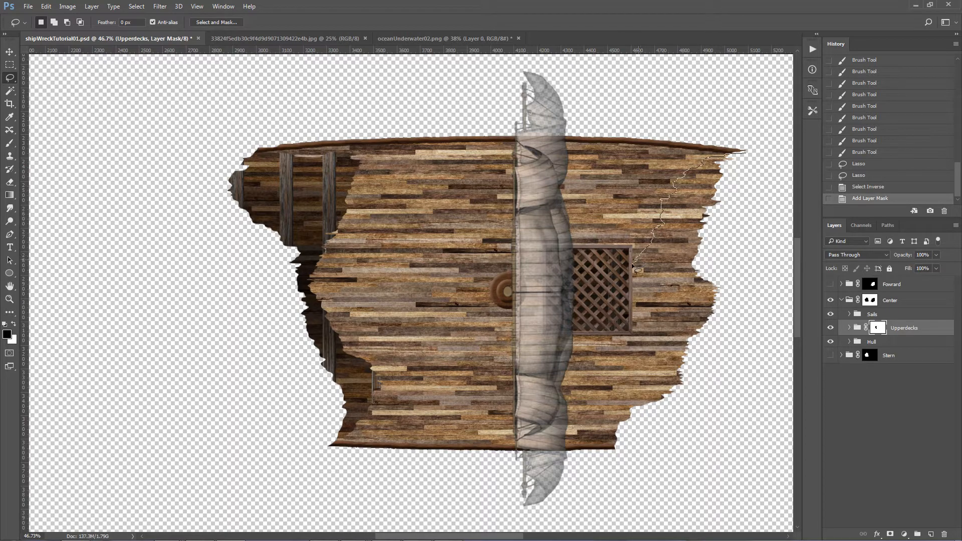
Step: Outline three separate jagged freehand areas along the bow-side broken edge of the center deck, combined into one selection
left_click_drag(736, 293, 747, 287)
key("shift")
left_click_drag(692, 332, 675, 333)
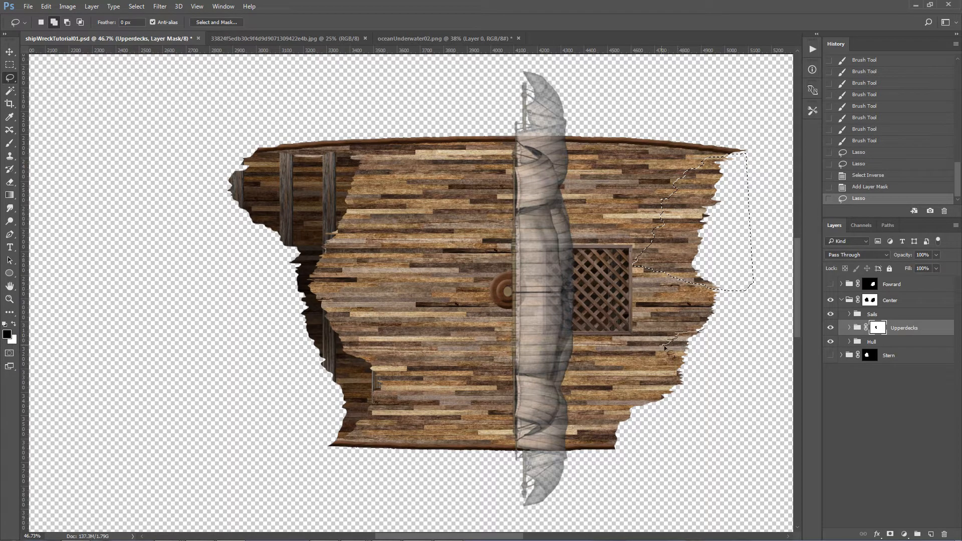
mouse_move(657, 378)
left_mouse_down()
mouse_move(709, 397)
mouse_move(728, 392)
left_mouse_up()
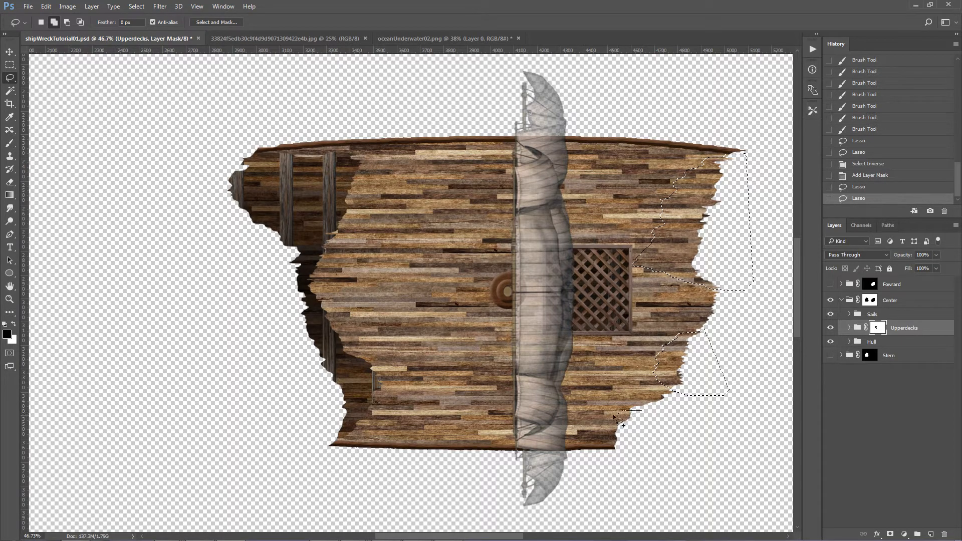
left_click_drag(618, 454, 683, 462)
Step: Paint the selected bow-side areas black on the Upperdecks mask at 100% opacity and flow, enlarging the brush to 100 px, and deselect
left_click(10, 143)
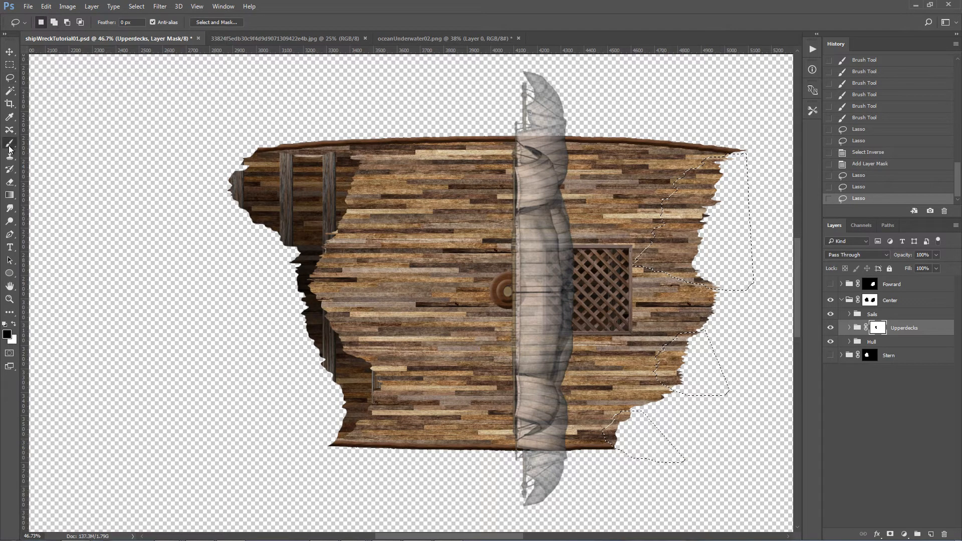
left_click_drag(274, 22, 317, 35)
left_click_drag(209, 22, 293, 35)
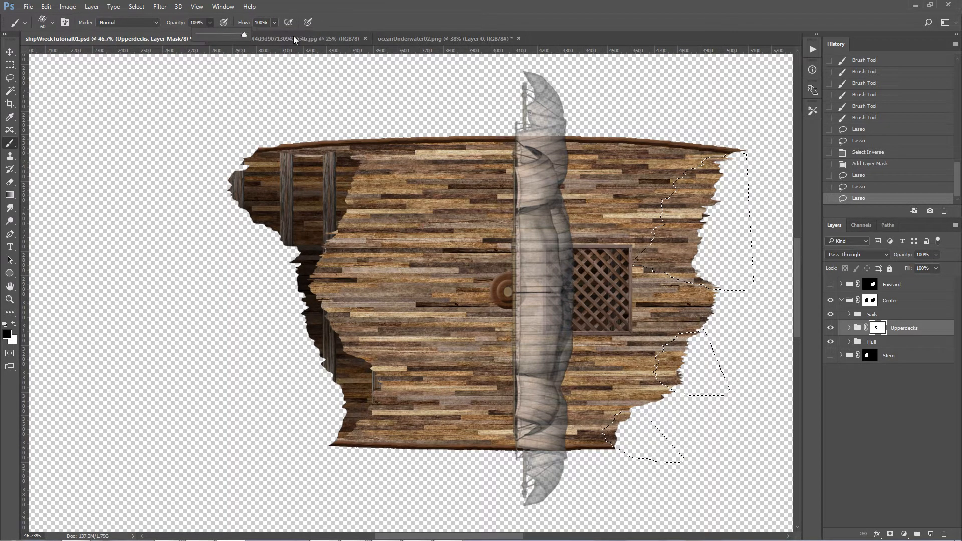
mouse_move(707, 163)
left_mouse_down()
mouse_move(662, 178)
mouse_move(721, 211)
mouse_move(682, 227)
left_mouse_up()
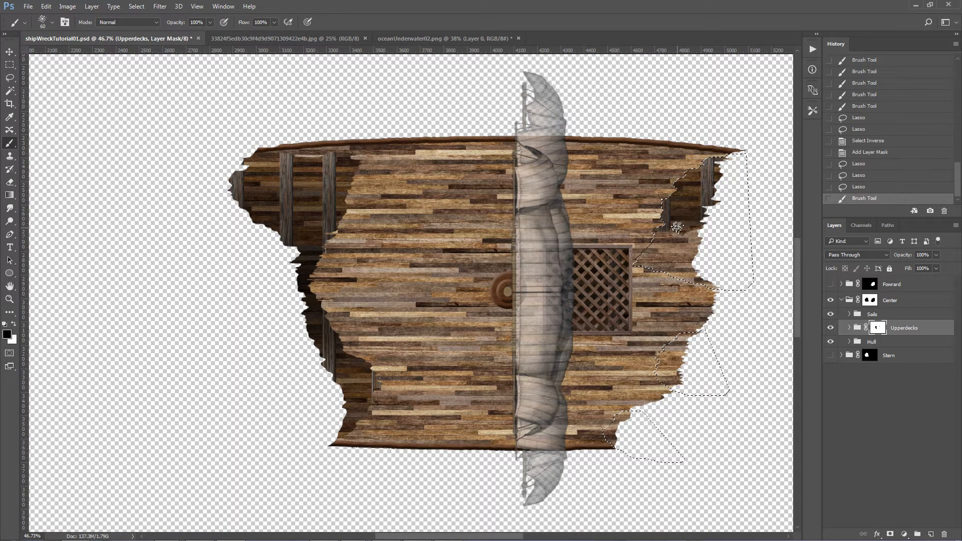
key("bracketright")
key("bracketright")
key("bracketright")
key("bracketright")
mouse_move(681, 226)
left_mouse_down()
mouse_move(700, 233)
mouse_move(647, 248)
mouse_move(652, 266)
mouse_move(701, 288)
left_mouse_up()
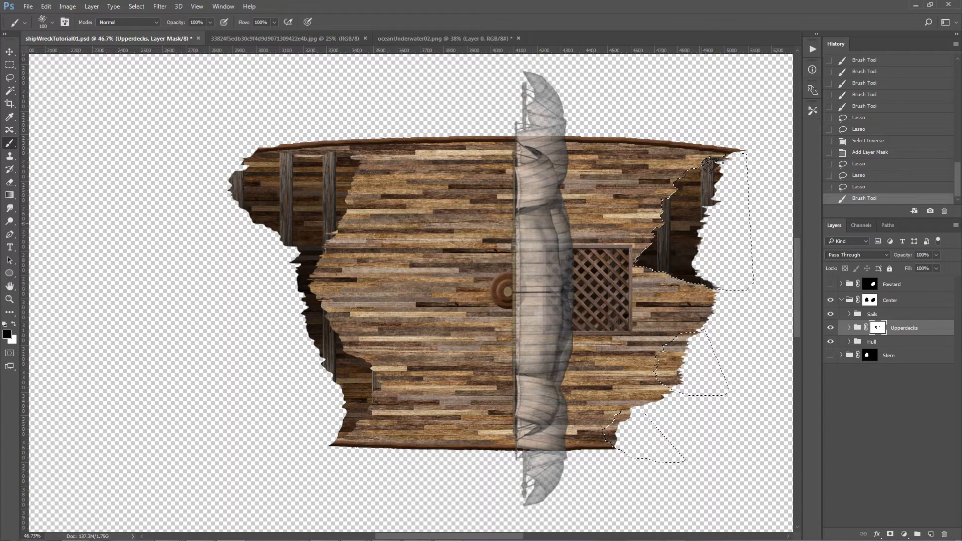
mouse_move(697, 337)
left_mouse_down()
mouse_move(673, 346)
mouse_move(692, 361)
mouse_move(666, 362)
mouse_move(677, 391)
mouse_move(664, 420)
mouse_move(639, 414)
mouse_move(606, 435)
mouse_move(623, 439)
mouse_move(617, 418)
mouse_move(655, 400)
mouse_move(684, 361)
mouse_move(671, 393)
left_mouse_up()
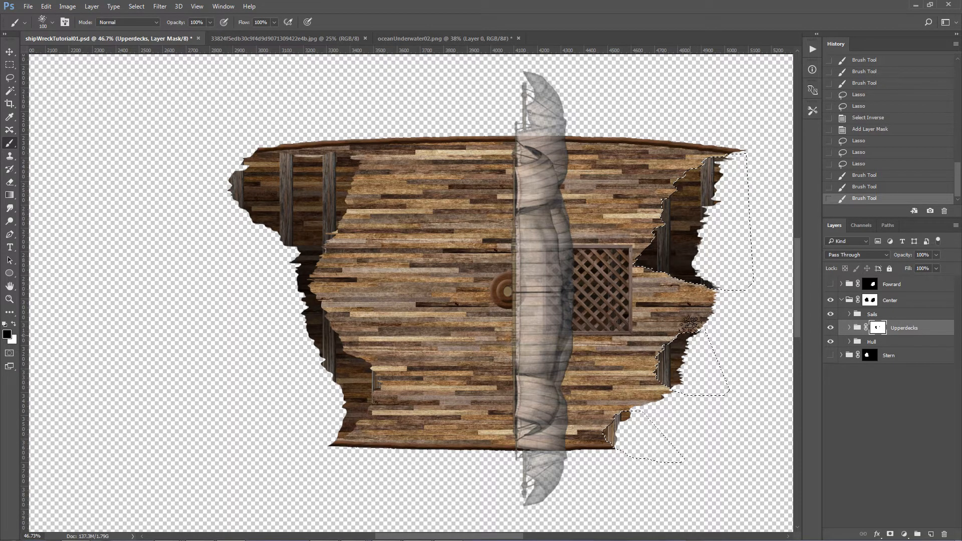
key("ctrl+d")
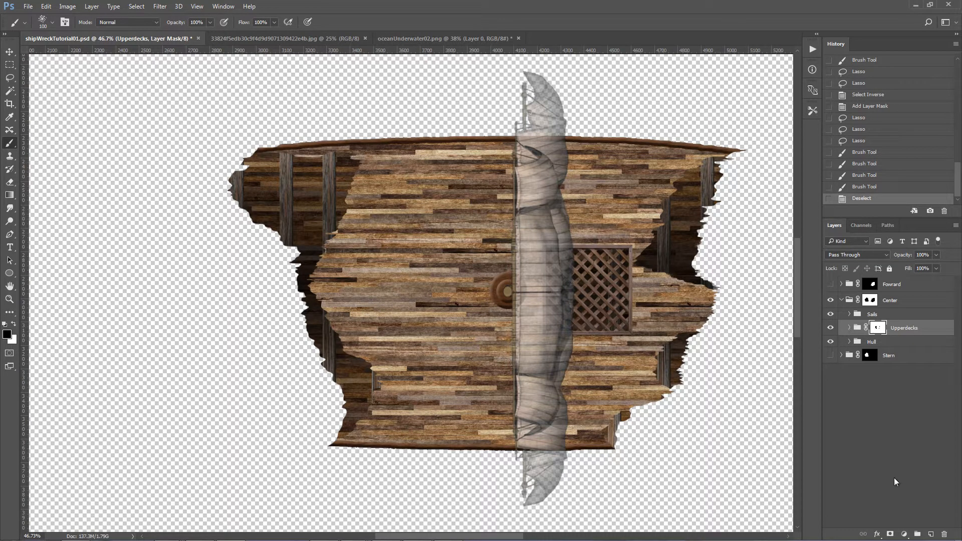
Step: Add a new layer between the Upperdecks and Hull groups and name it "Upperdeck sahdows"
left_click(931, 535)
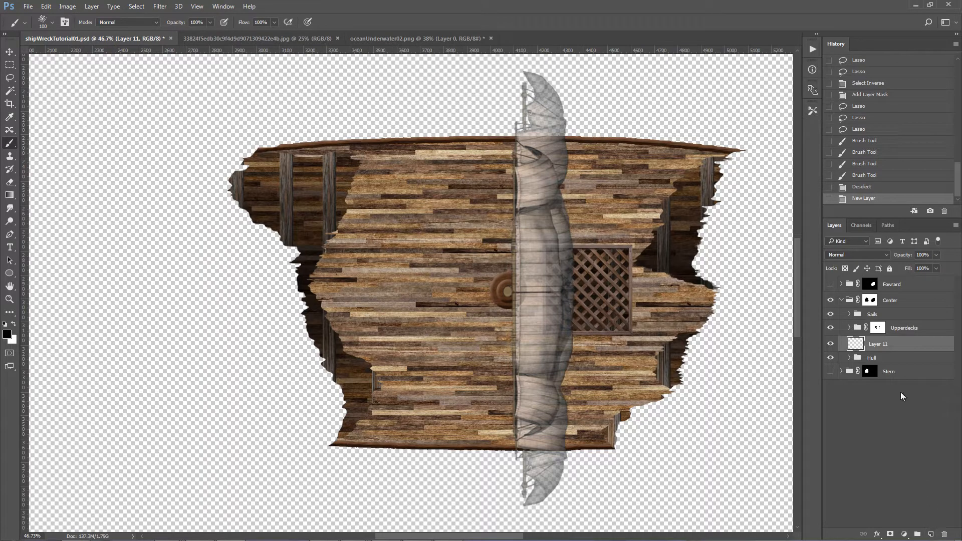
double_click(878, 345)
type("Upperdeck sahdows")
key("Return")
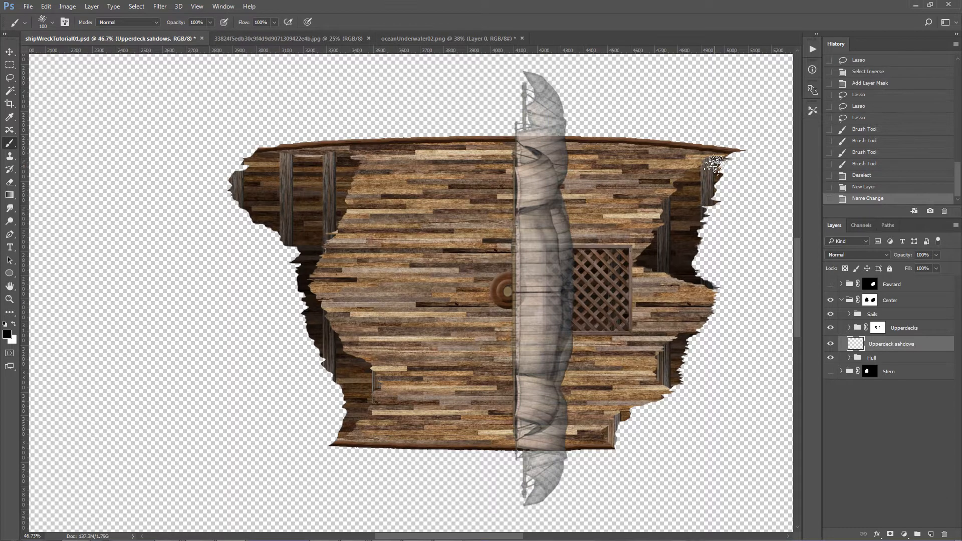
Step: Paint black shadows under the upper bow-side deck break with the 100 px splatter brush at 23% opacity and 26% flow
left_click(274, 23)
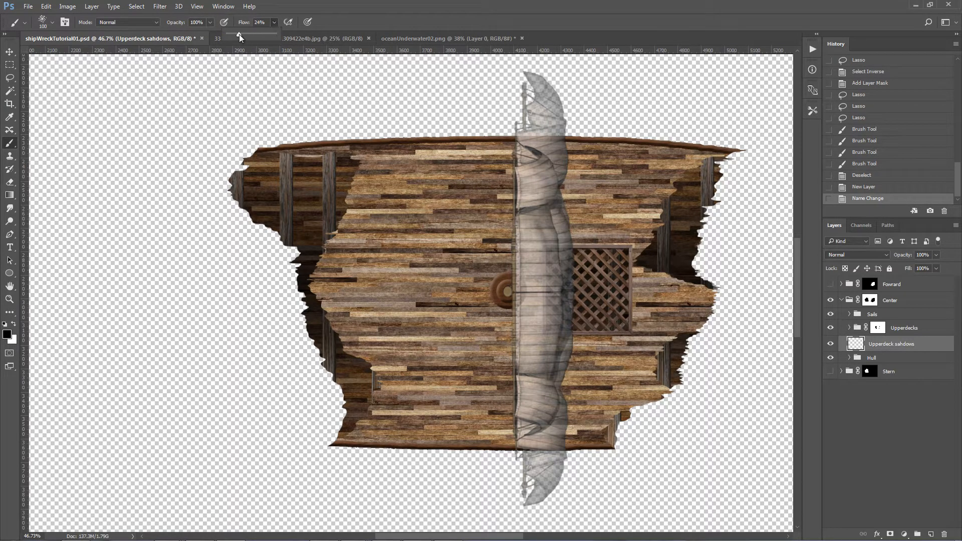
left_click_drag(241, 34, 240, 34)
left_click(210, 23)
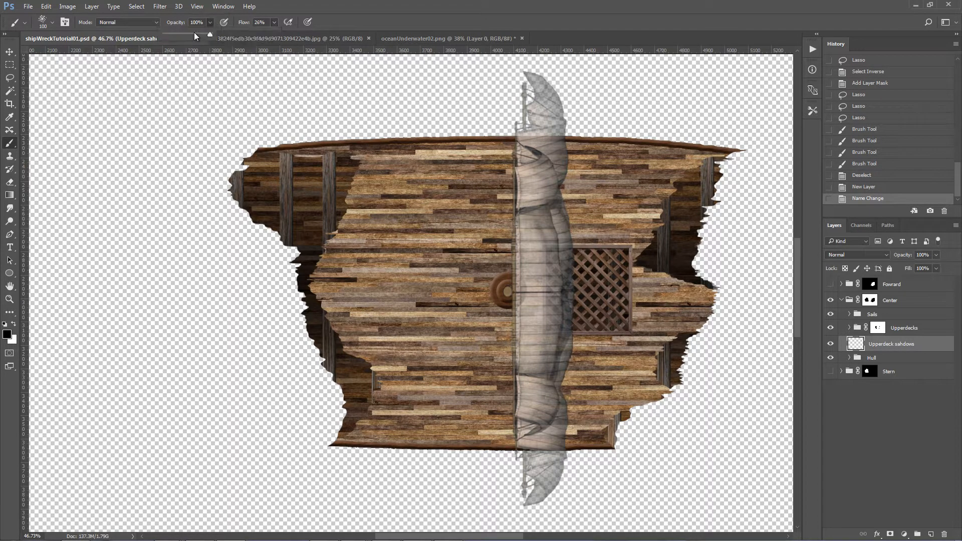
left_click(695, 167)
left_click_drag(693, 166, 691, 168)
left_click_drag(692, 168, 692, 166)
left_click_drag(693, 166, 697, 163)
left_click_drag(699, 161, 692, 166)
left_click_drag(689, 169, 675, 175)
left_click_drag(681, 172, 701, 160)
left_click_drag(693, 162, 691, 164)
mouse_move(700, 161)
left_mouse_down()
mouse_move(717, 163)
mouse_move(699, 160)
left_mouse_up()
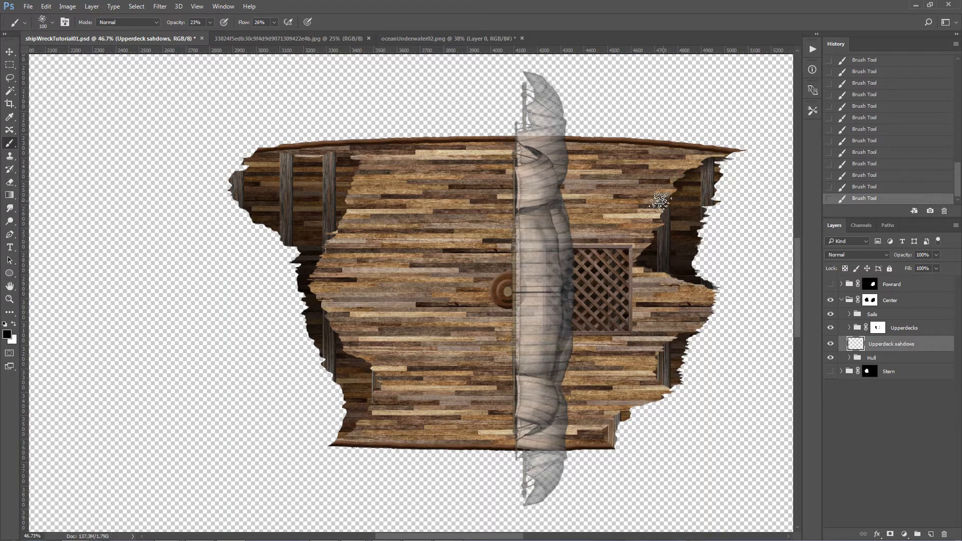
Step: Shade the exposed hull along the rest of the bow-side deck break and along the full stern-side break
mouse_move(660, 222)
left_mouse_down()
mouse_move(676, 190)
mouse_move(635, 268)
mouse_move(693, 285)
mouse_move(651, 250)
mouse_move(661, 215)
mouse_move(651, 227)
mouse_move(684, 163)
left_mouse_up()
mouse_move(671, 315)
left_mouse_down()
mouse_move(684, 335)
mouse_move(654, 343)
mouse_move(655, 351)
mouse_move(671, 345)
mouse_move(652, 378)
mouse_move(671, 350)
mouse_move(639, 355)
mouse_move(662, 366)
mouse_move(665, 348)
mouse_move(654, 390)
mouse_move(665, 383)
mouse_move(634, 415)
mouse_move(600, 425)
mouse_move(604, 446)
mouse_move(609, 416)
mouse_move(601, 425)
mouse_move(610, 423)
mouse_move(602, 442)
mouse_move(617, 413)
left_mouse_up()
mouse_move(353, 429)
left_mouse_down()
mouse_move(382, 387)
mouse_move(368, 370)
mouse_move(382, 369)
mouse_move(350, 356)
mouse_move(347, 333)
mouse_move(385, 390)
mouse_move(372, 390)
mouse_move(384, 402)
mouse_move(368, 403)
mouse_move(351, 431)
mouse_move(382, 391)
mouse_move(376, 370)
mouse_move(347, 427)
mouse_move(362, 414)
mouse_move(372, 366)
mouse_move(330, 324)
mouse_move(331, 322)
left_mouse_up()
mouse_move(315, 274)
left_mouse_down()
mouse_move(351, 217)
mouse_move(350, 202)
mouse_move(333, 202)
mouse_move(371, 185)
mouse_move(350, 183)
mouse_move(358, 152)
mouse_move(262, 155)
mouse_move(317, 160)
mouse_move(275, 156)
mouse_move(293, 162)
mouse_move(345, 156)
mouse_move(264, 149)
mouse_move(352, 157)
mouse_move(249, 155)
mouse_move(363, 158)
mouse_move(378, 169)
mouse_move(358, 175)
mouse_move(366, 168)
mouse_move(316, 107)
mouse_move(300, 176)
mouse_move(302, 161)
mouse_move(369, 162)
mouse_move(367, 171)
mouse_move(285, 161)
mouse_move(348, 154)
mouse_move(357, 166)
mouse_move(346, 178)
mouse_move(371, 185)
mouse_move(372, 200)
mouse_move(347, 192)
mouse_move(373, 169)
mouse_move(342, 203)
mouse_move(365, 217)
mouse_move(341, 241)
left_mouse_up()
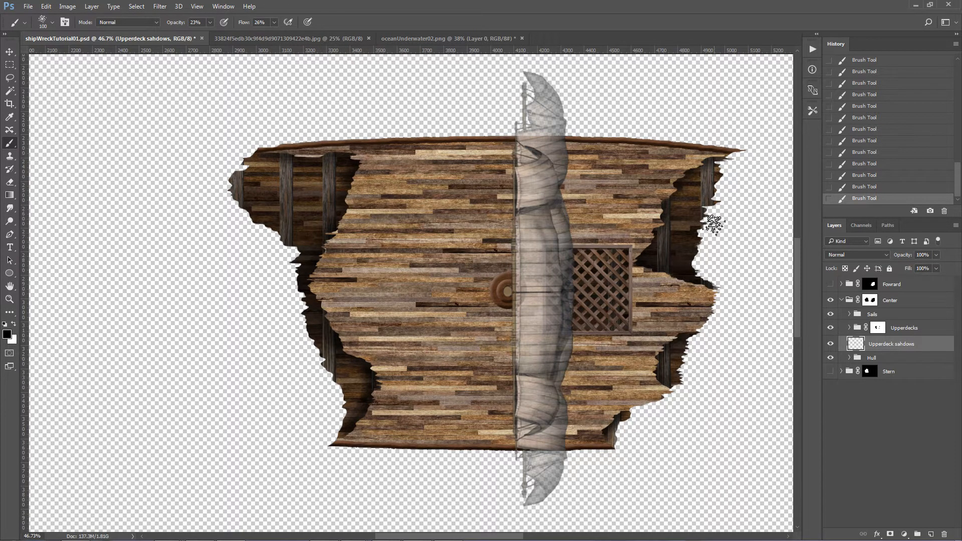
Step: Show the Fowrard group alongside the Center group, with the entire canvas in view
left_click(10, 299)
key("ctrl+plus")
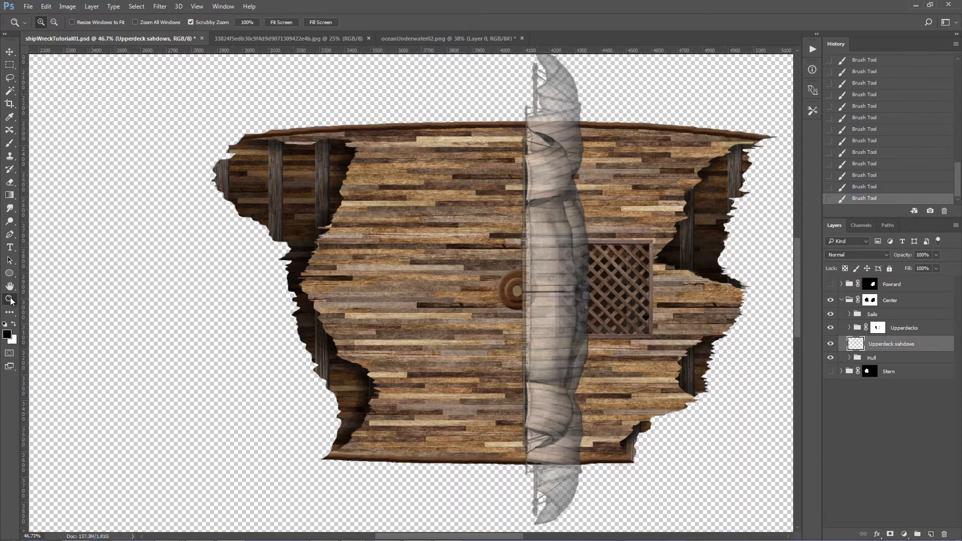
key("ctrl+1")
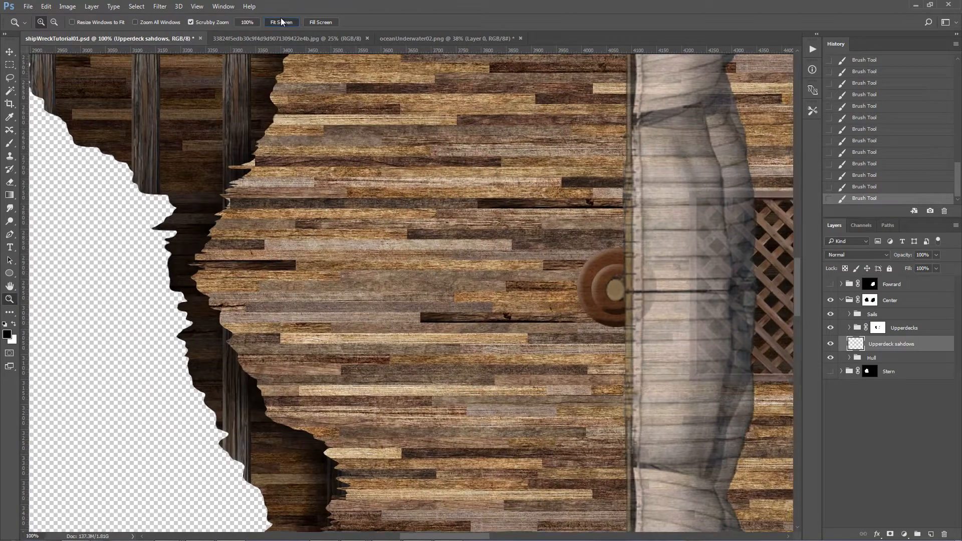
left_click(281, 22)
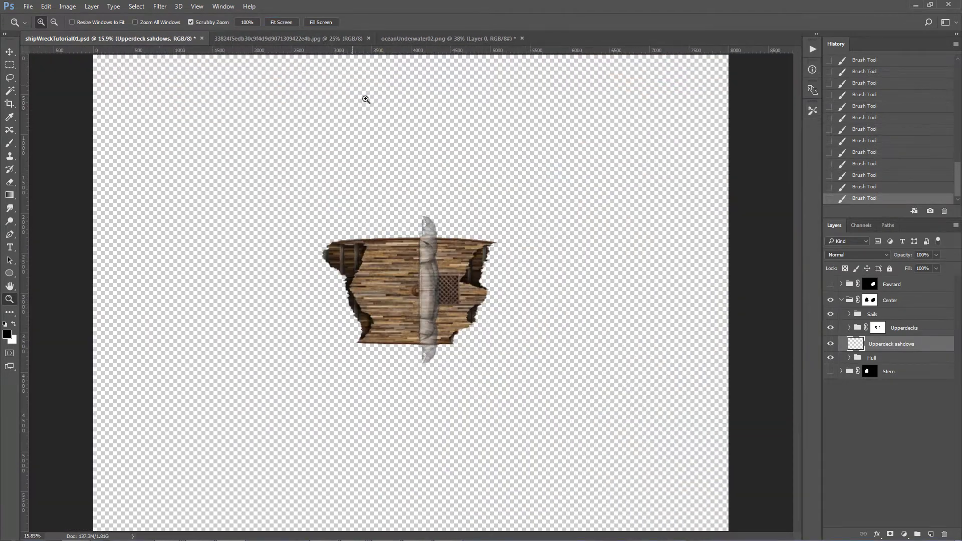
left_click(831, 284)
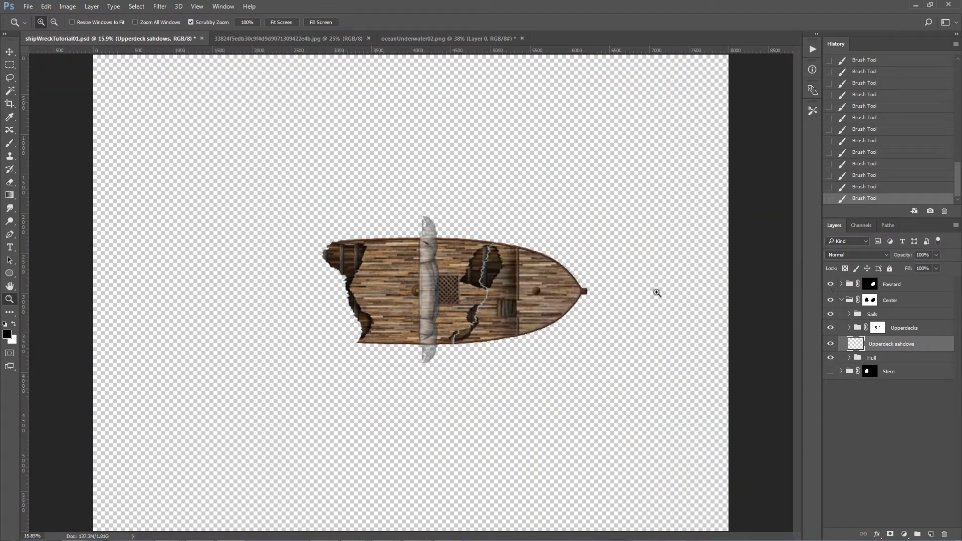
left_click(848, 285)
key("ctrl+t")
key("Escape")
key("z")
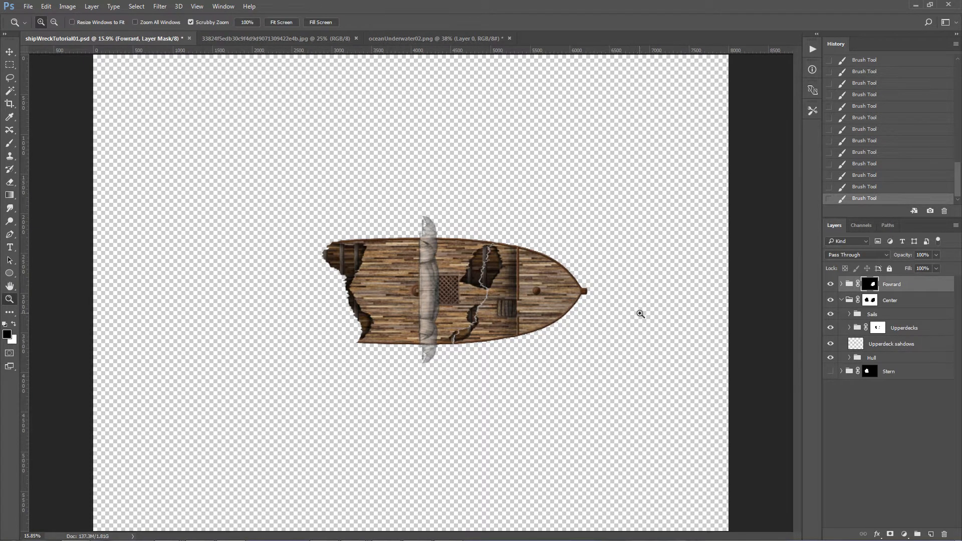
Step: Rotate the whole Fowrard group by -6.84° and move it away from the center piece, leaving a gap between them
left_click(891, 286)
key("ctrl+t")
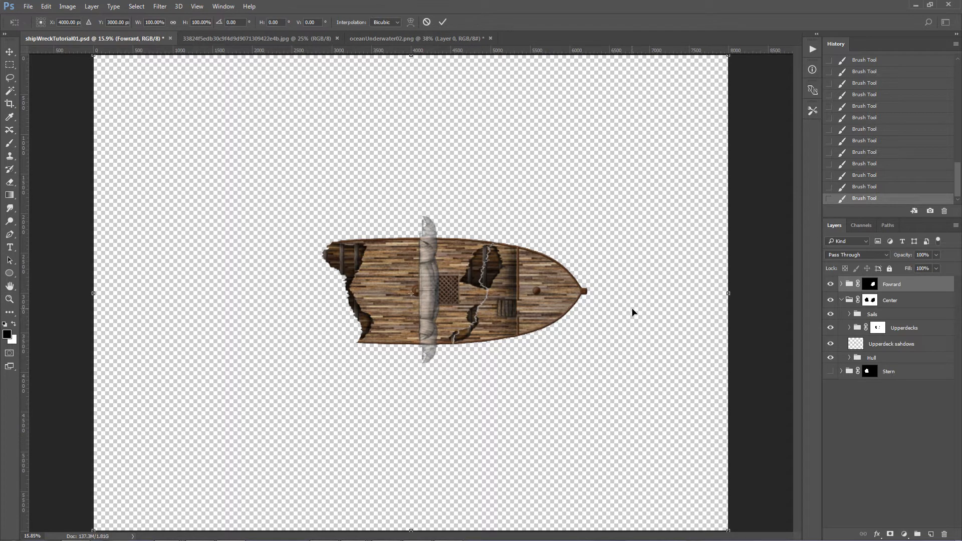
left_click_drag(751, 339, 778, 281)
left_click_drag(559, 297, 596, 300)
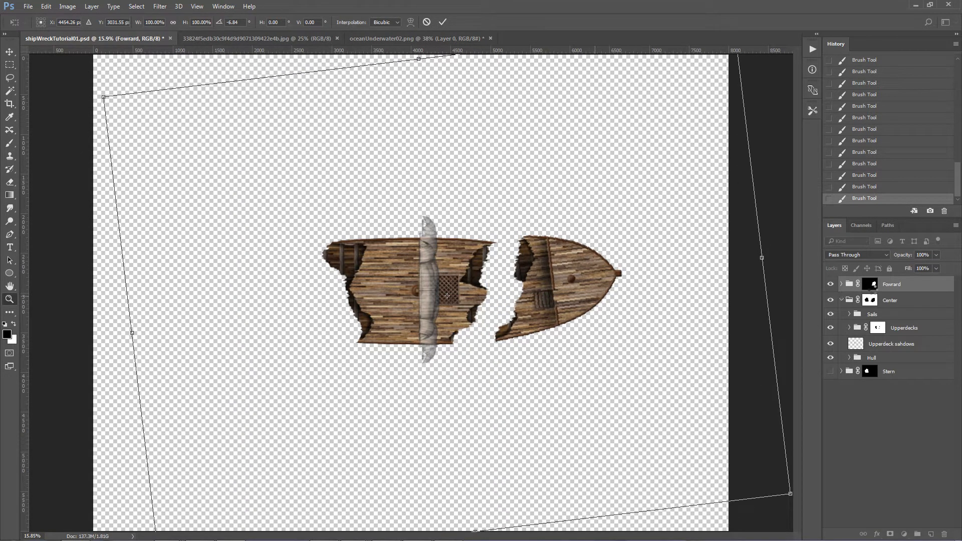
key("Return")
left_click(872, 285)
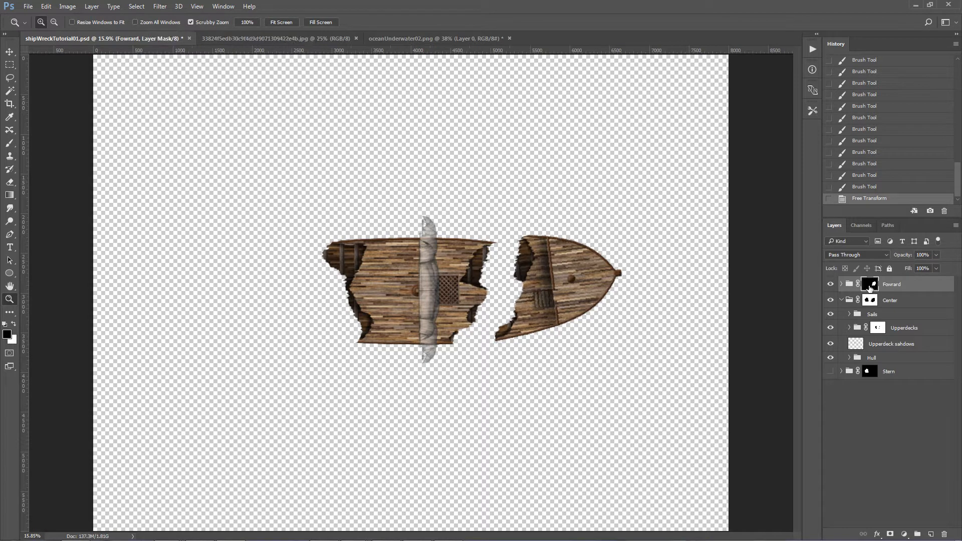
left_click(8, 79)
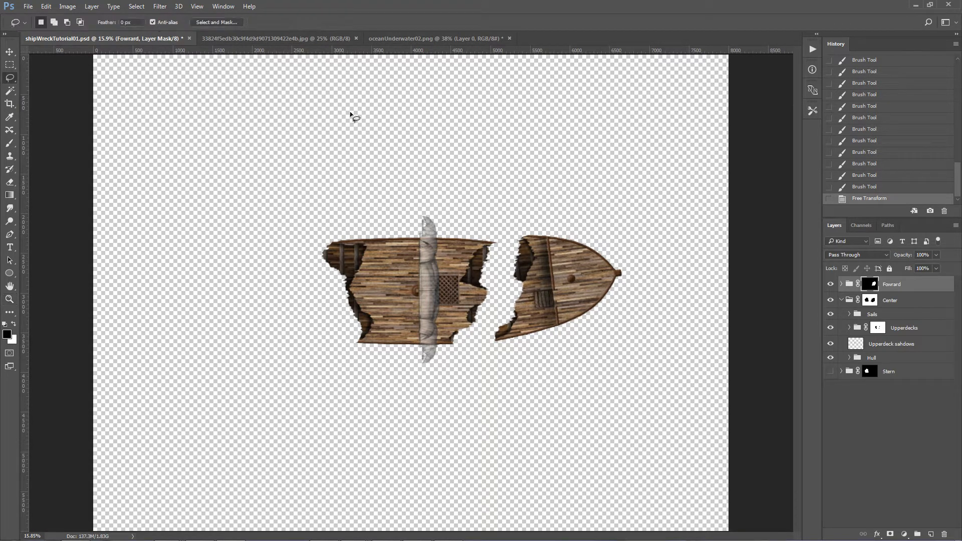
key("ctrl+minus")
key("ctrl+t")
key("Escape")
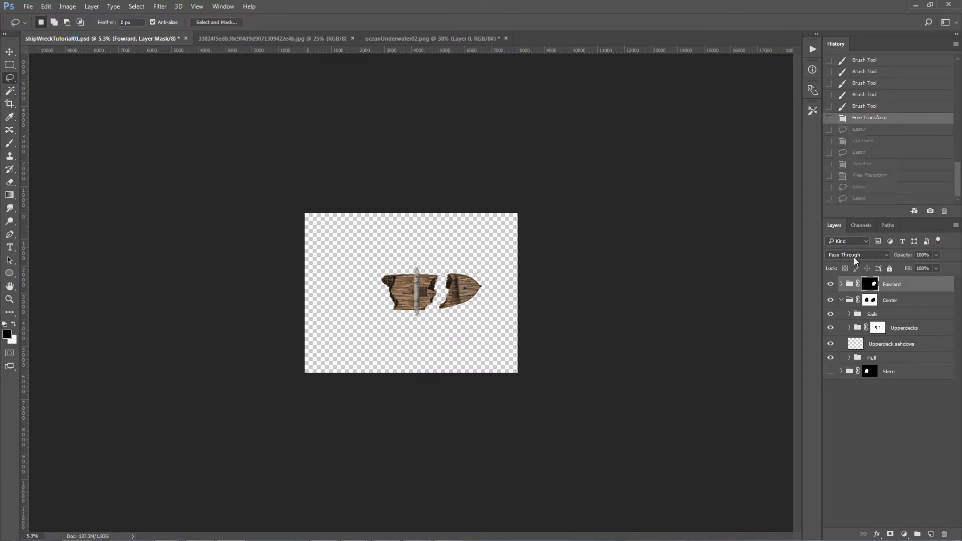
Step: Rotate the Fowrard group by a further -2.72° and shift it higher and farther from the center piece
key("z")
left_click_drag(445, 292, 490, 288)
key("ctrl+t")
mouse_move(633, 339)
left_mouse_down()
mouse_move(649, 338)
mouse_move(640, 340)
left_mouse_up()
left_click_drag(758, 327, 756, 326)
left_click_drag(83, 244, 98, 256)
left_click_drag(544, 273, 550, 267)
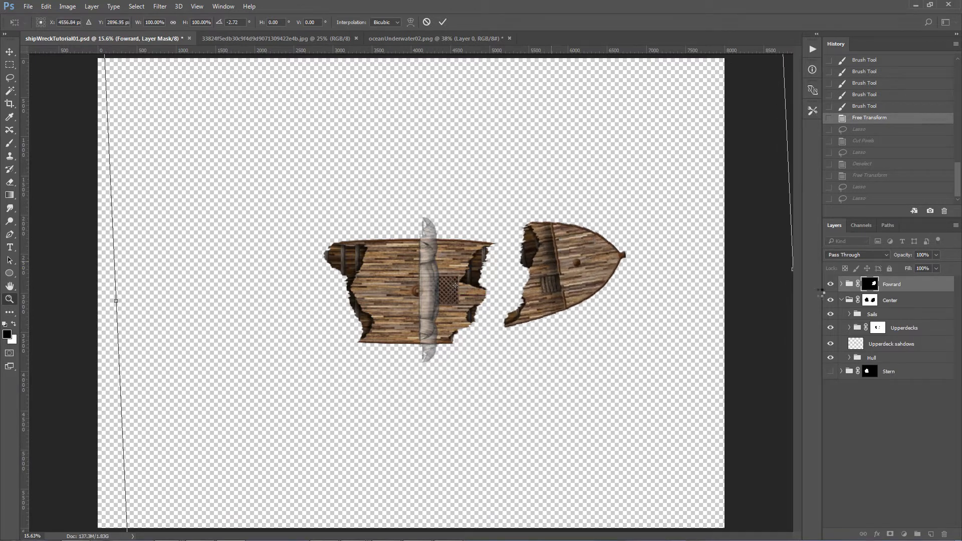
key("Return")
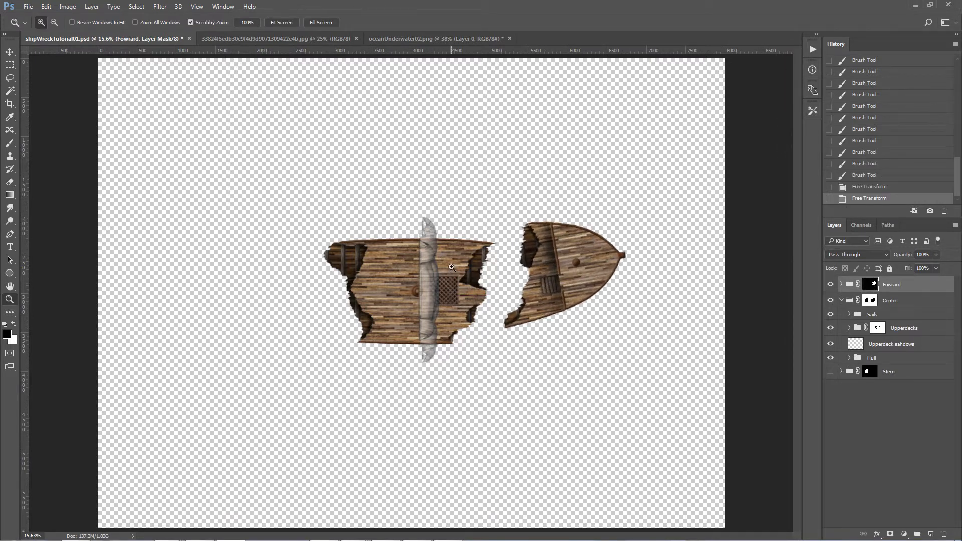
Step: Rotate the Center group by 2.73°, keeping it in place
left_click(451, 268)
key("v")
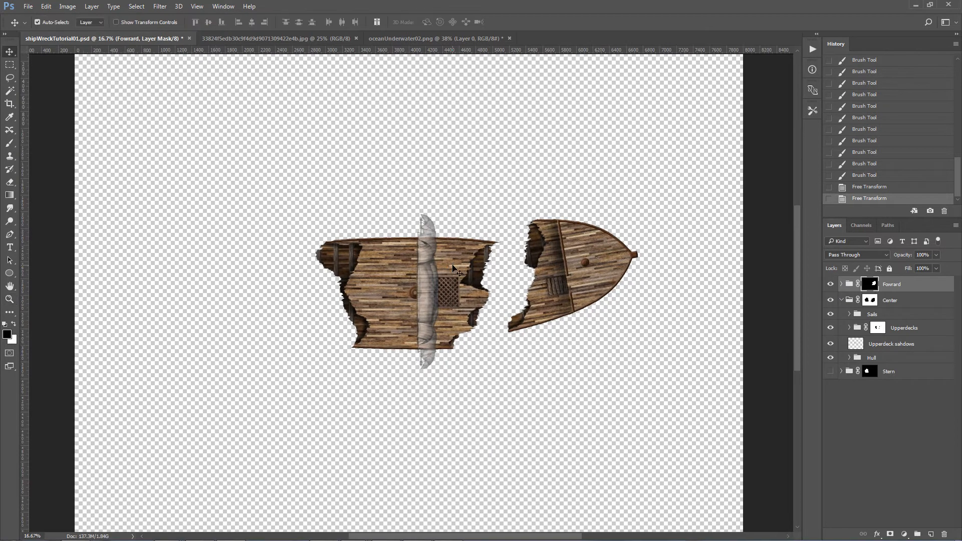
left_click(891, 300)
key("ctrl+t")
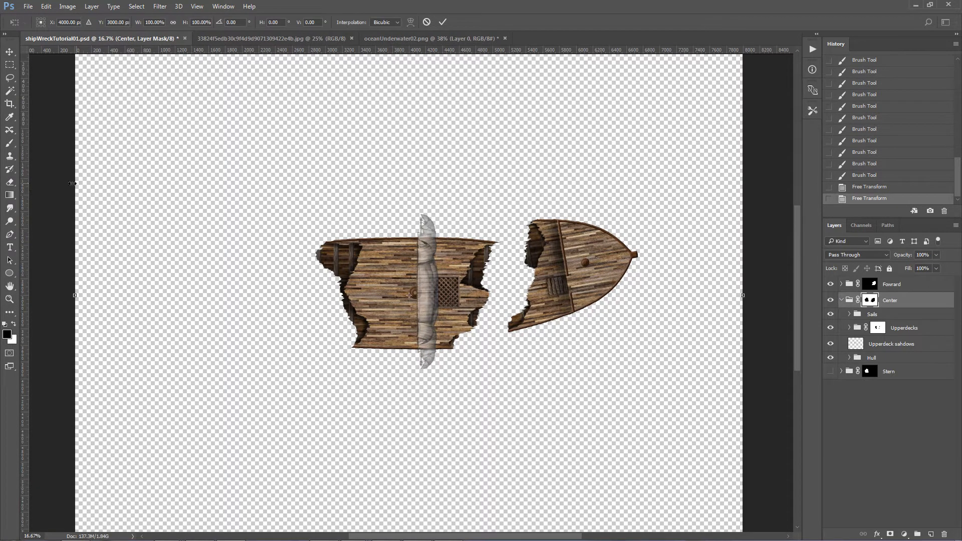
left_click_drag(61, 182, 65, 167)
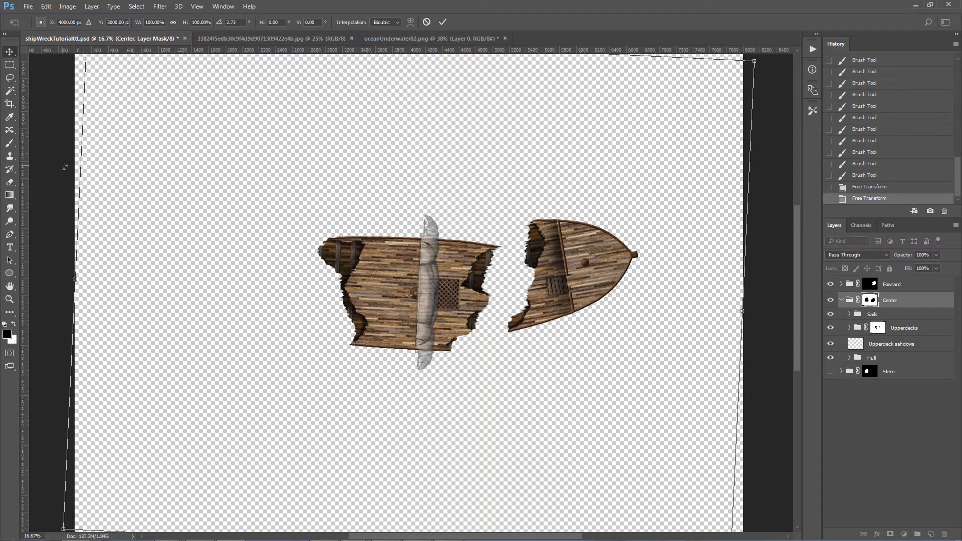
key("Return")
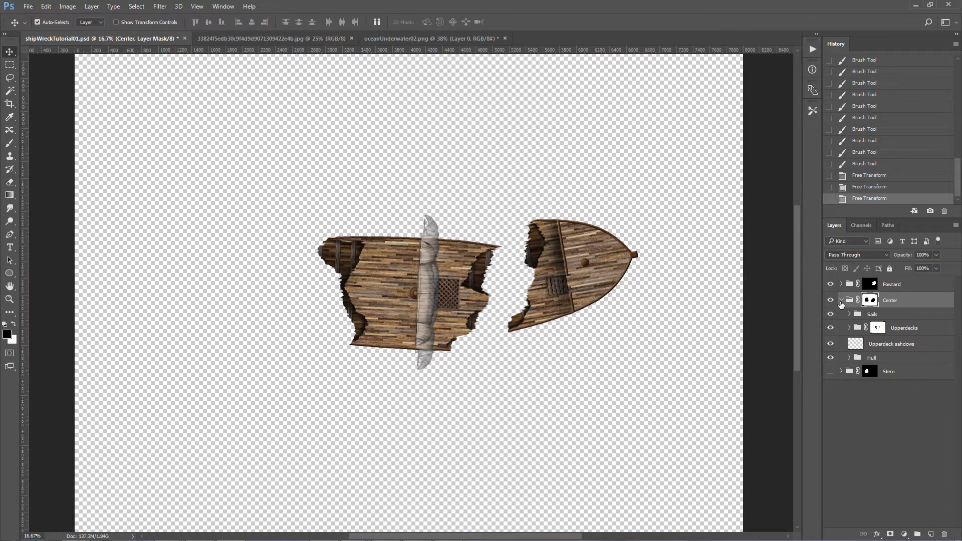
Step: Show only the Stern group, hiding Center and Fowrard, and bring its broken edge into close view
left_click(831, 300)
left_click(831, 286)
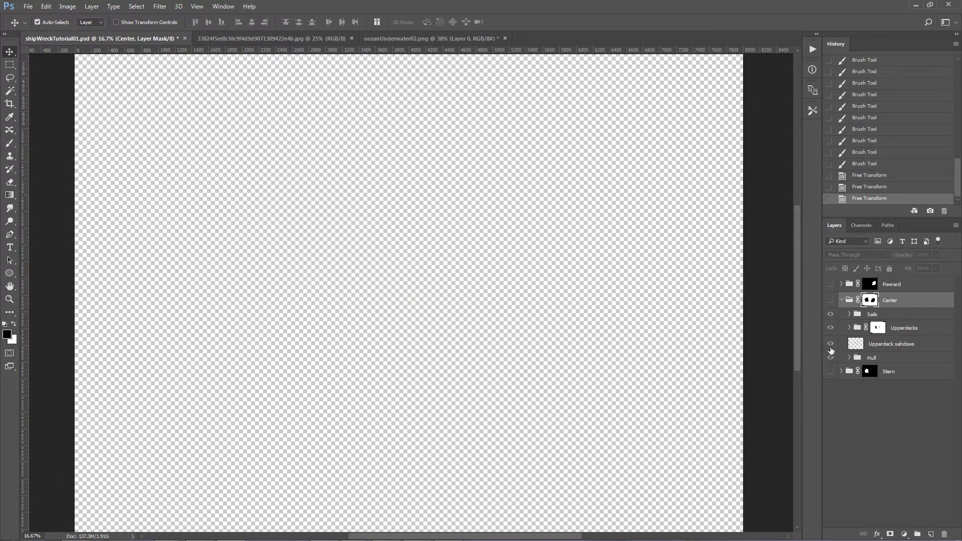
left_click(831, 371)
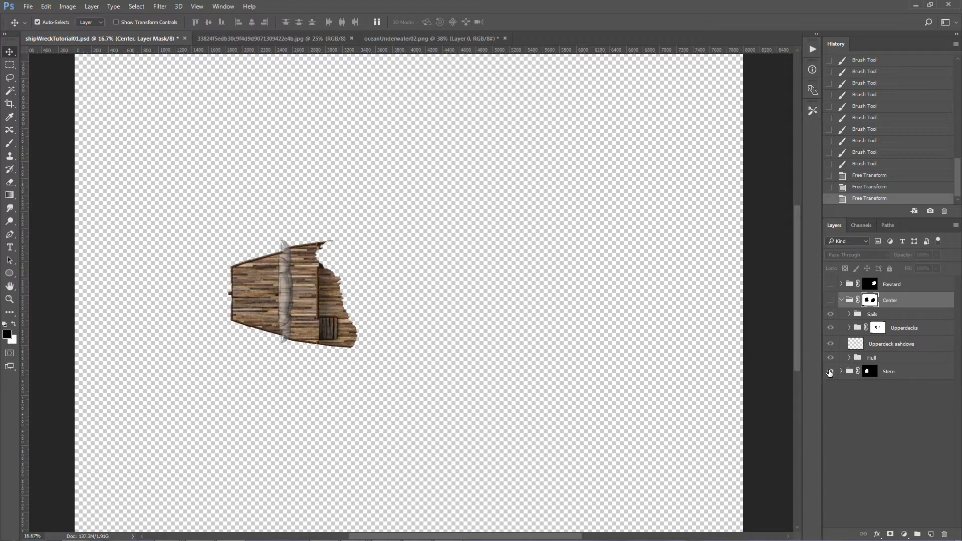
left_click(842, 300)
key("z")
left_click_drag(306, 269, 308, 269)
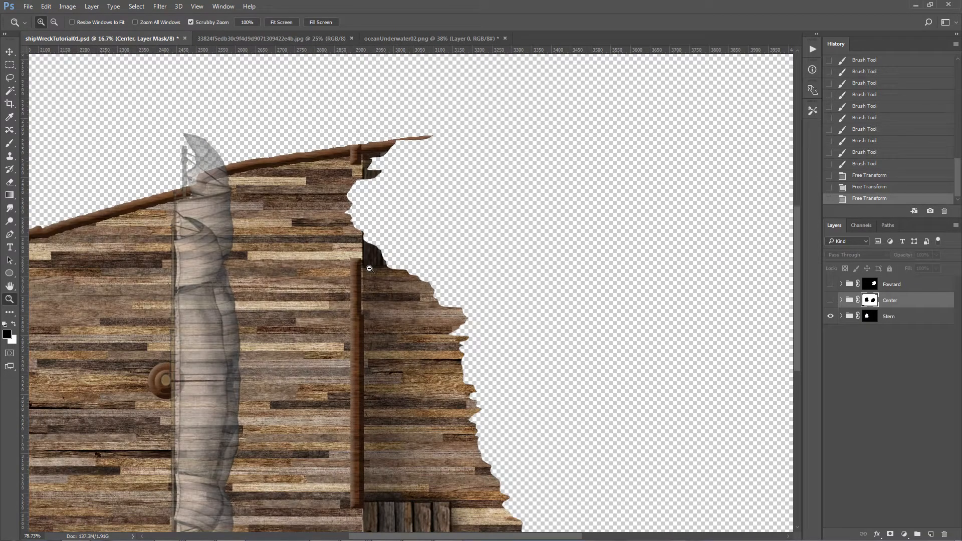
Step: Hide the Stern group's sails and lasso two jagged areas of its upper deck, along the upper break and at the lower corner
left_click(10, 78)
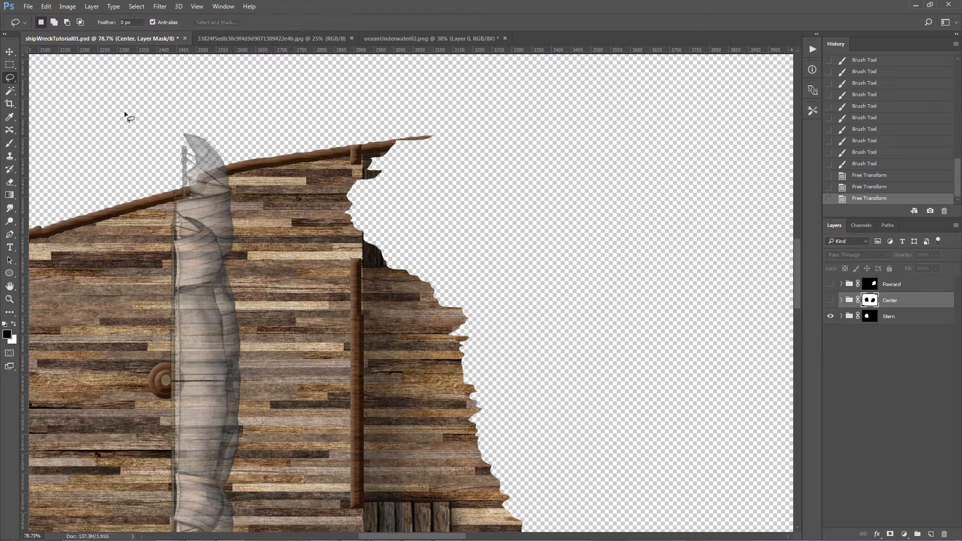
left_click(843, 316)
left_click(863, 343)
left_click(832, 331)
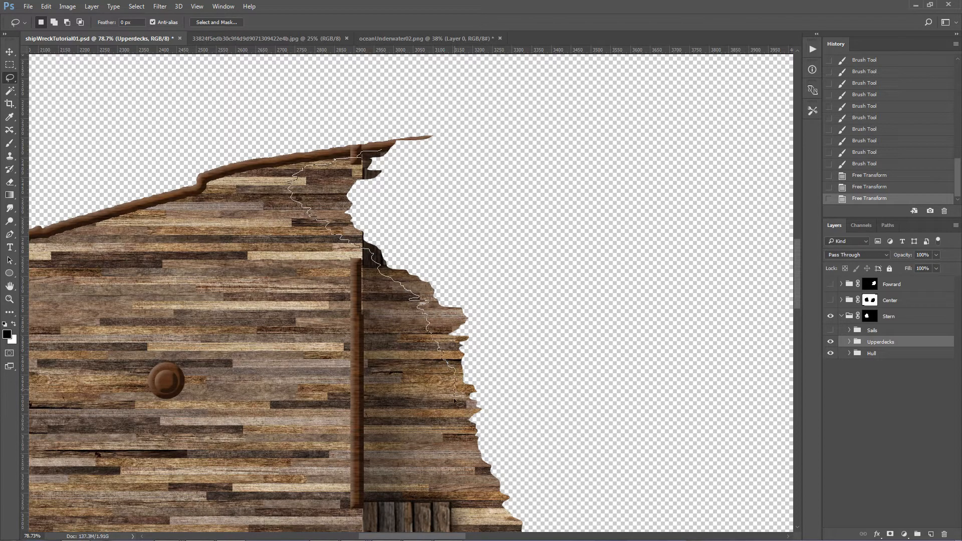
mouse_move(465, 437)
left_mouse_down()
mouse_move(608, 289)
mouse_move(609, 227)
left_mouse_up()
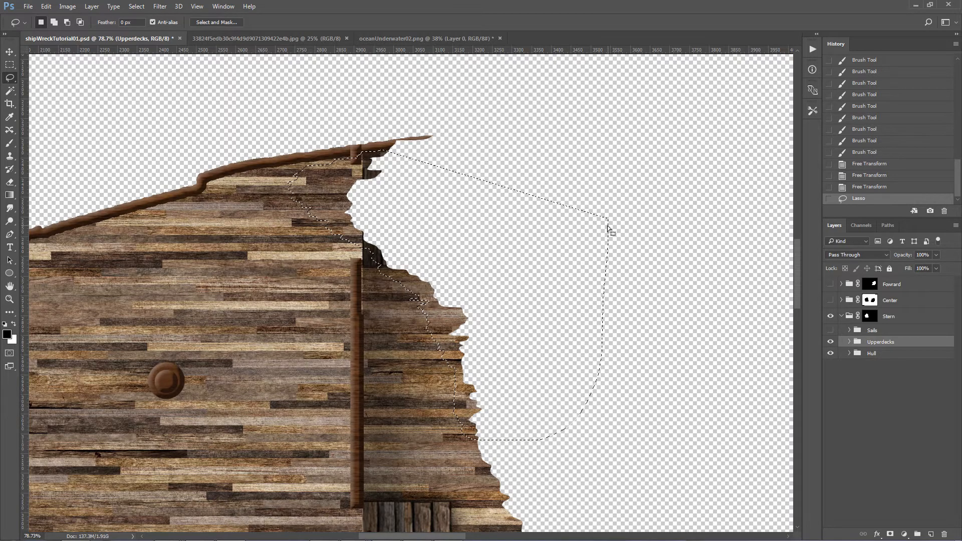
scroll(565, 275, "down", 5)
key("shift")
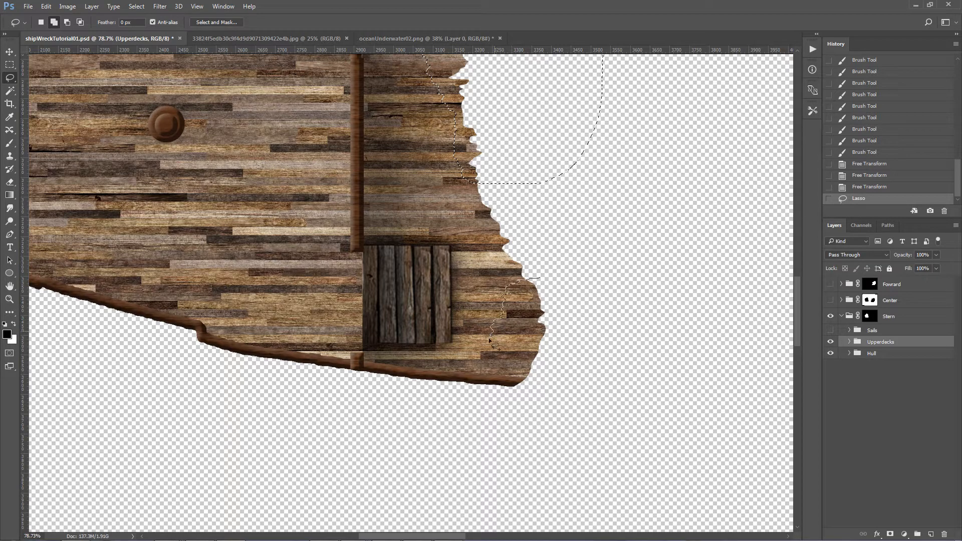
left_click_drag(607, 398, 677, 350)
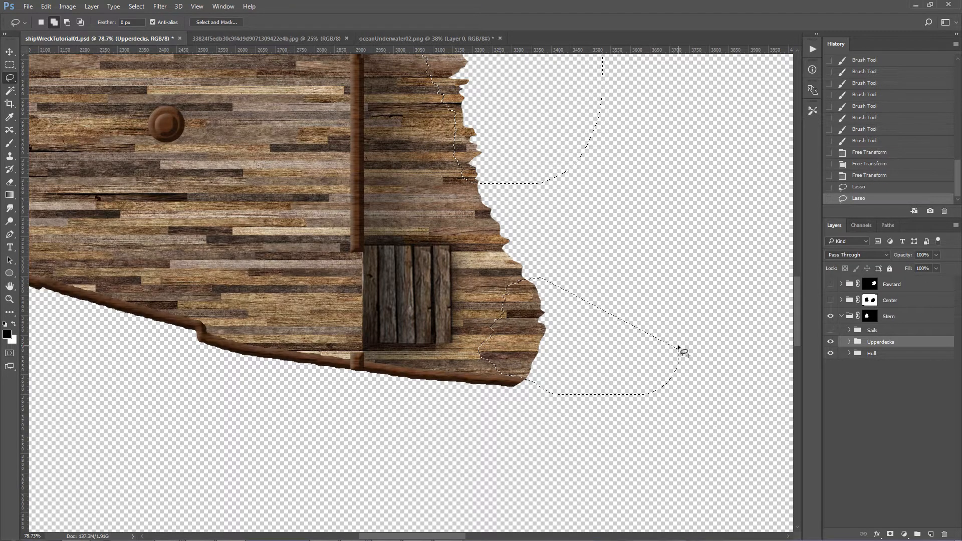
scroll(636, 301, "up", 1)
scroll(636, 300, "up", 1)
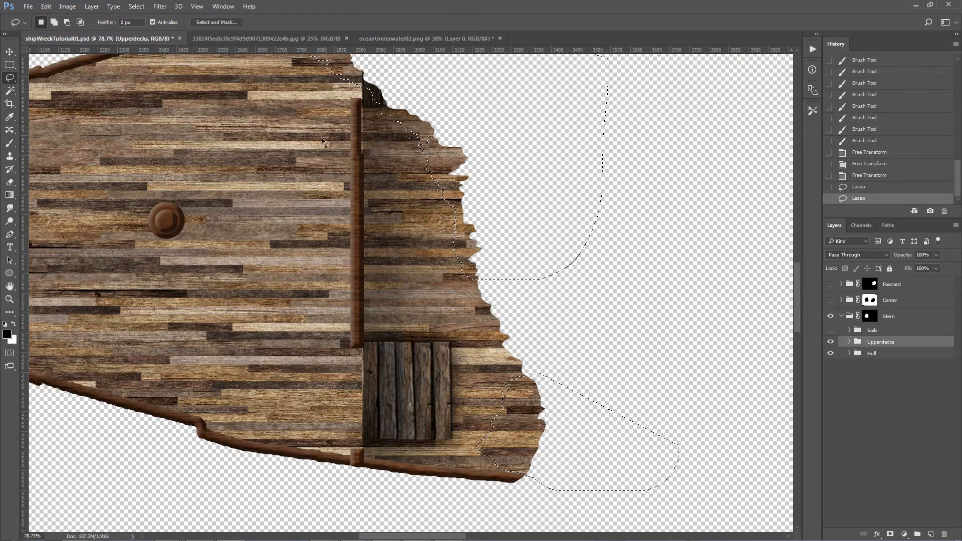
Step: Invert the selection and mask the Stern's Upperdecks group with it, exposing the hull beneath the broken deck
left_click(137, 6)
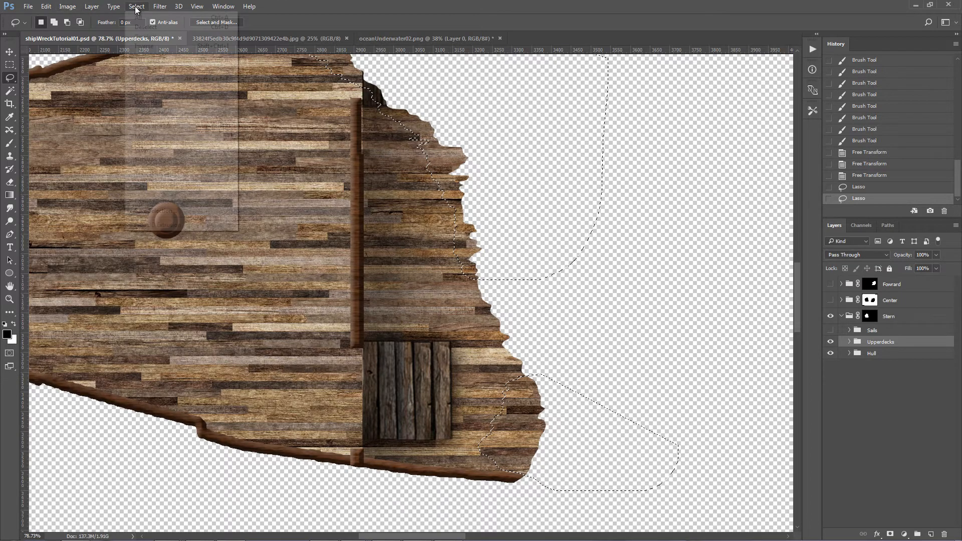
left_click(153, 46)
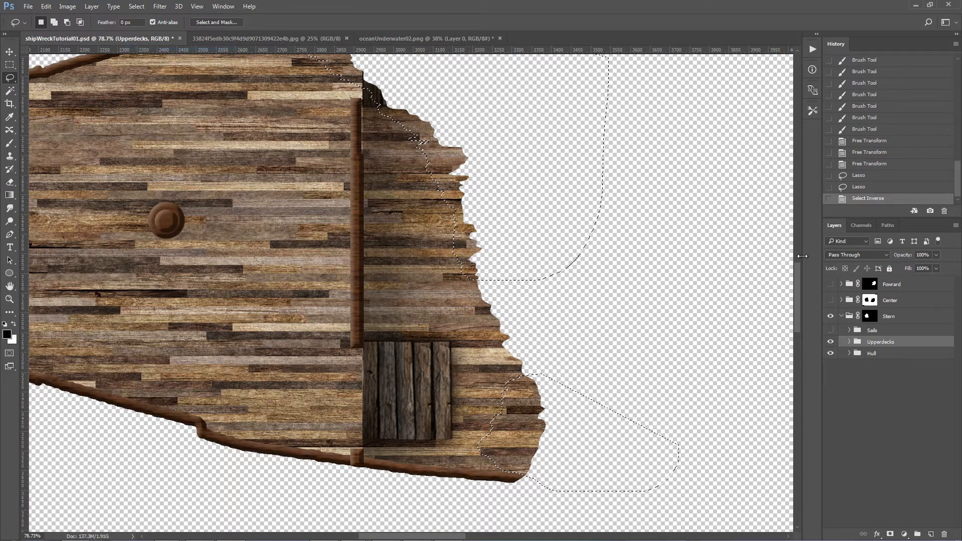
left_click(892, 534)
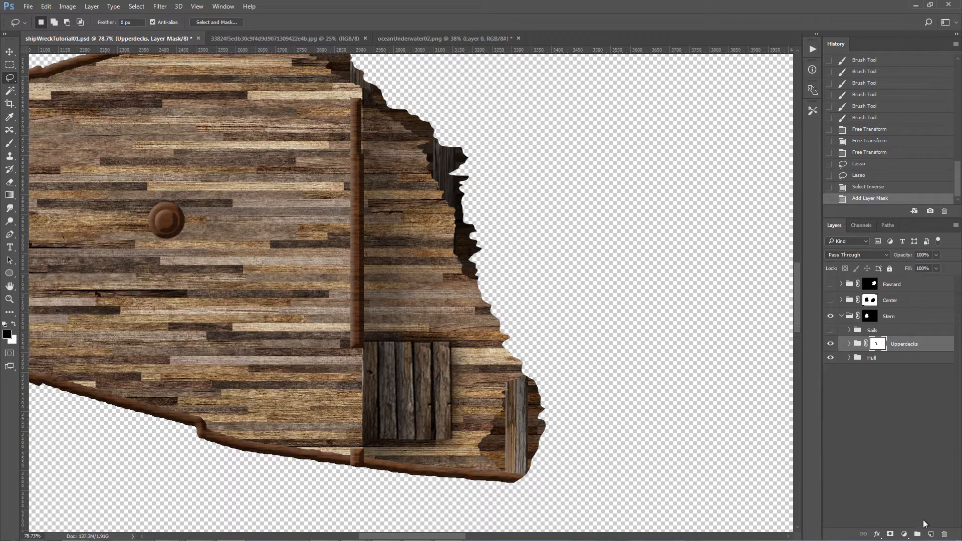
Step: Add a layer named "Upperdeck shadow" between the Stern's Upperdecks and Hull groups
left_click(932, 534)
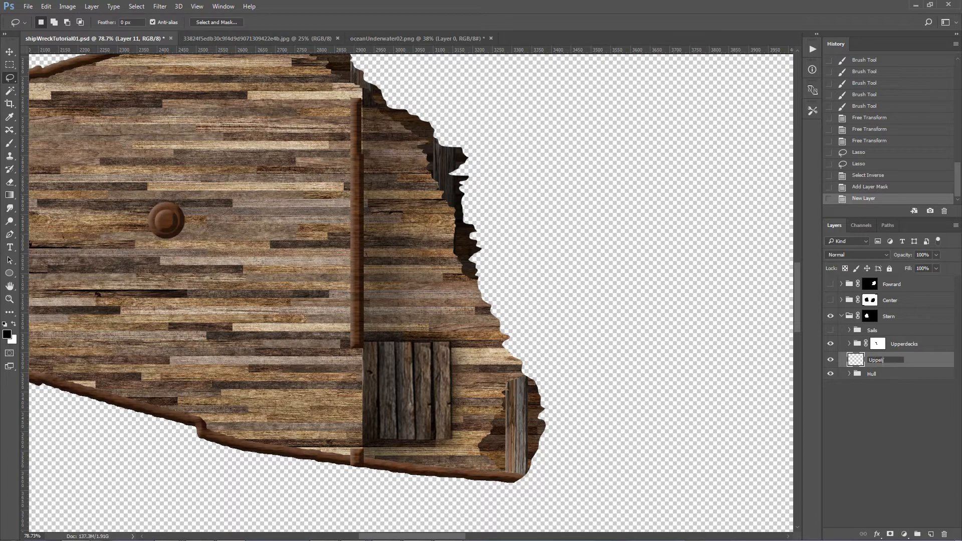
type("ow")
key("Return")
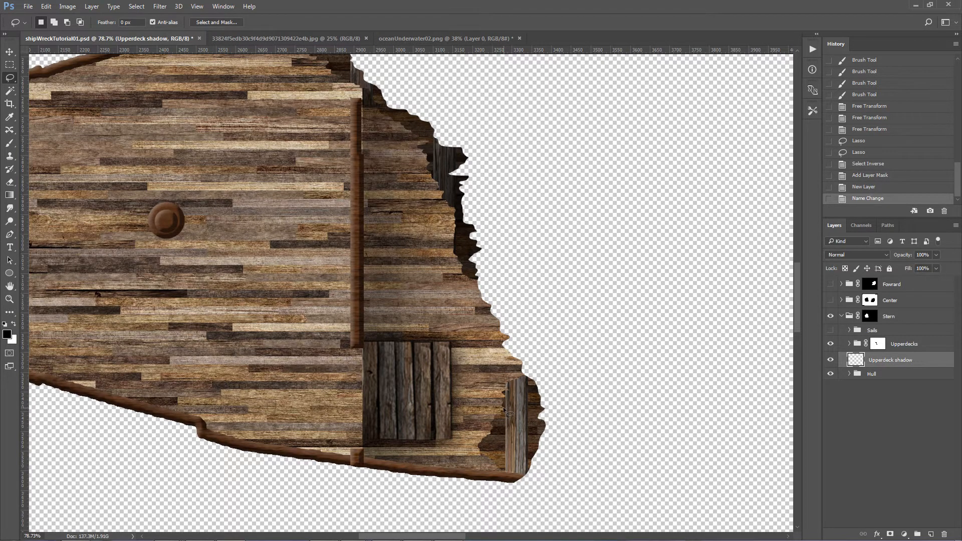
Step: Brush black shading at 23% opacity onto the exposed hull at the lower corner of the Stern's deck break
key("ctrl+0")
key("z")
left_click(366, 321)
left_click(373, 314)
key("b")
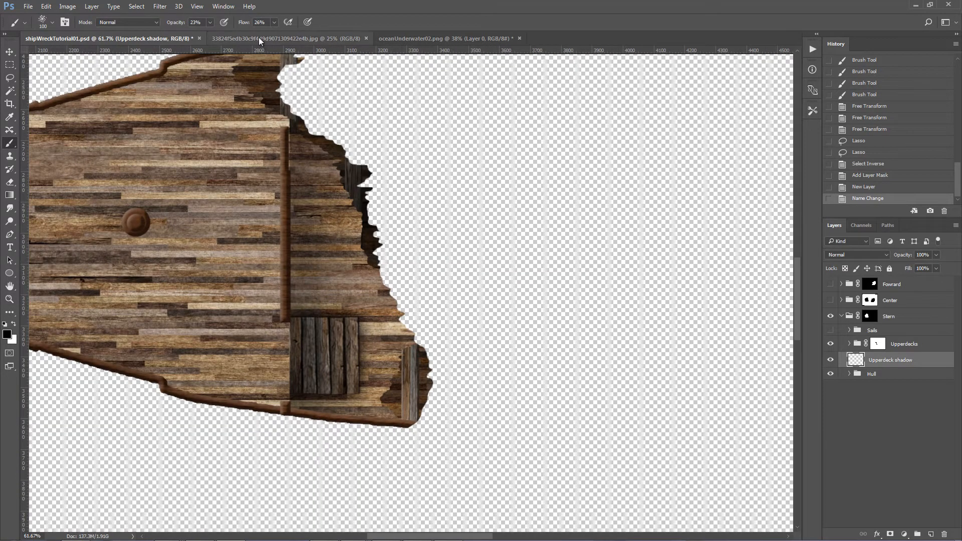
left_click(387, 361)
left_click(386, 361)
left_click(386, 363)
left_click(387, 367)
left_click(386, 372)
left_click(384, 378)
left_click(389, 382)
left_click(392, 386)
left_click(394, 400)
left_click(395, 404)
left_click(387, 404)
left_click(386, 404)
left_click(386, 407)
left_click(391, 411)
left_click(399, 359)
left_click(397, 371)
left_click(382, 389)
left_click(393, 423)
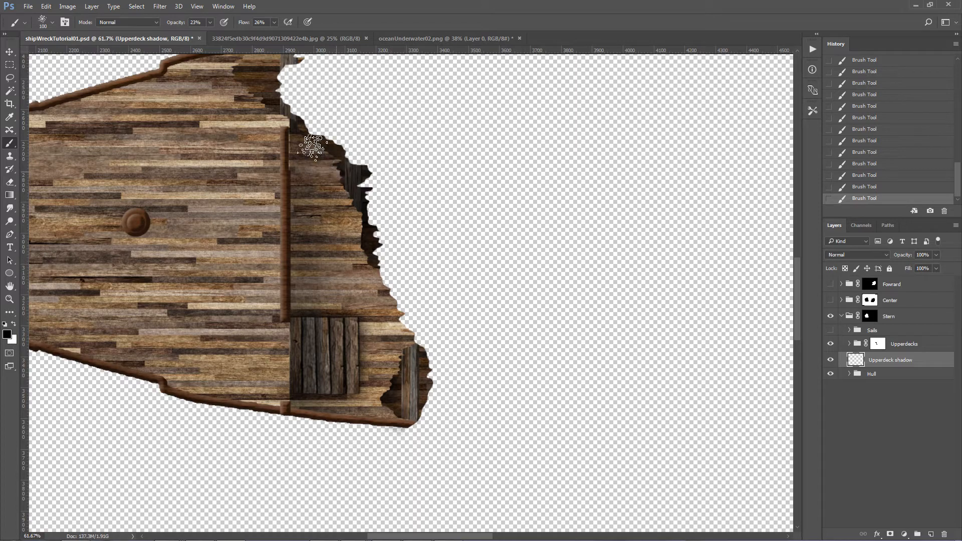
Step: Shade the exposed hull along the upper part of the Stern's deck break, reducing the brush size to 60
scroll(260, 105, "up", 3)
mouse_move(275, 147)
left_mouse_down()
mouse_move(270, 138)
mouse_move(278, 140)
mouse_move(263, 151)
left_mouse_up()
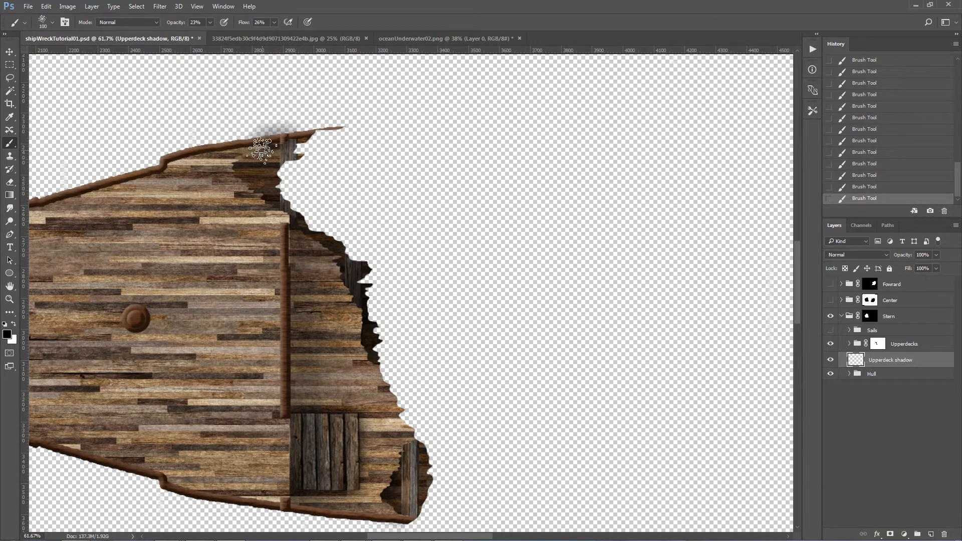
key("bracketleft")
key("bracketleft")
key("bracketleft")
key("bracketleft")
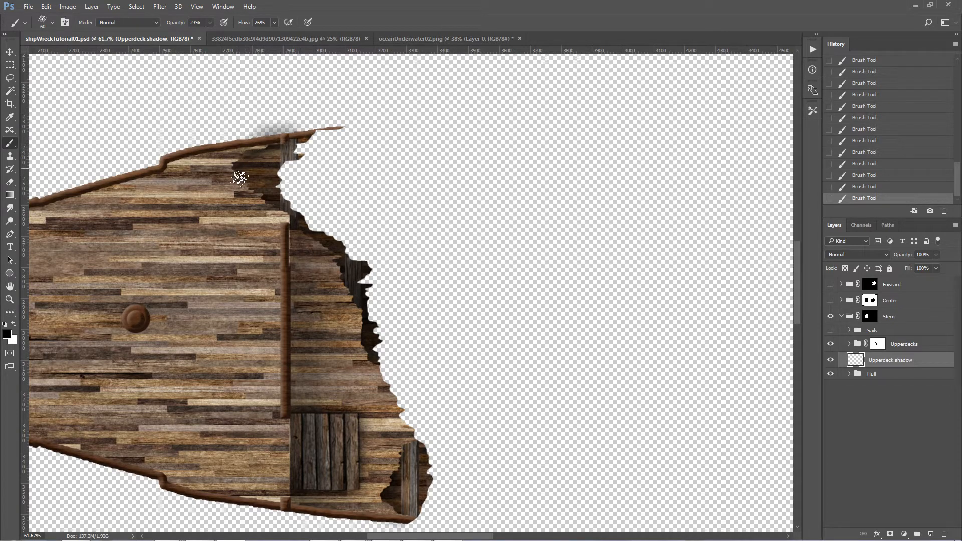
mouse_move(239, 165)
left_mouse_down()
mouse_move(246, 189)
mouse_move(267, 195)
mouse_move(257, 185)
left_mouse_up()
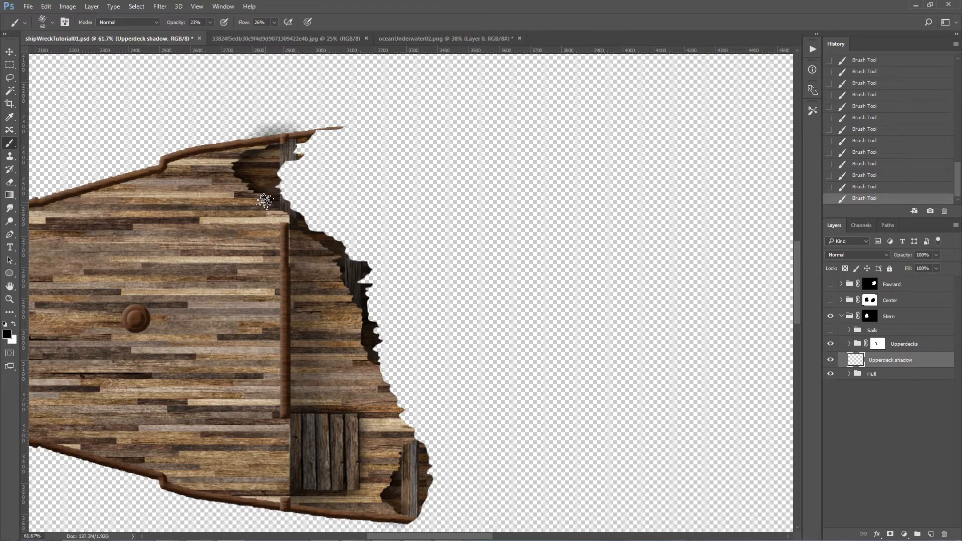
Step: Rotate the whole Stern group by -12.61° and move it lower and farther toward the stern end of the canvas
key("ctrl+0")
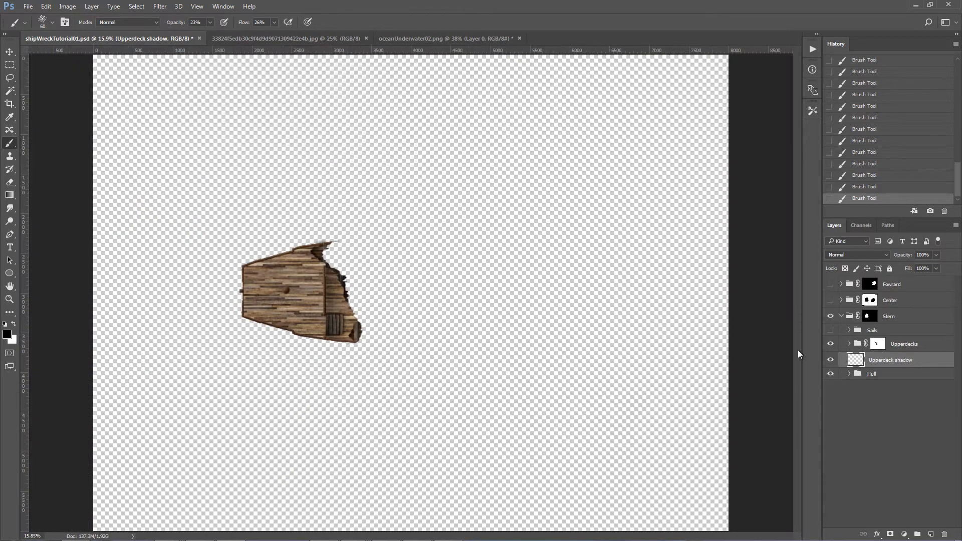
left_click(895, 318)
key("ctrl+t")
left_click_drag(736, 389, 748, 325)
left_click_drag(564, 294, 526, 307)
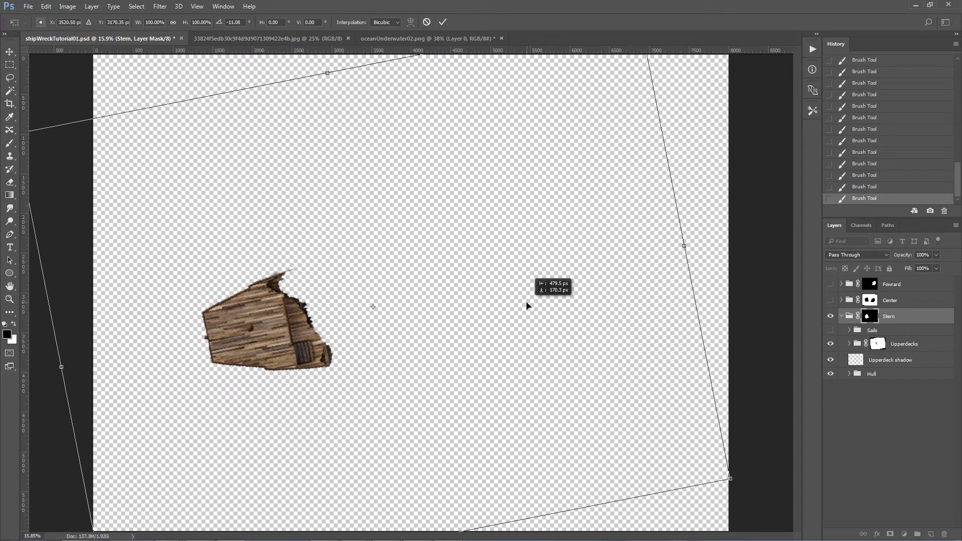
left_click_drag(734, 304, 755, 296)
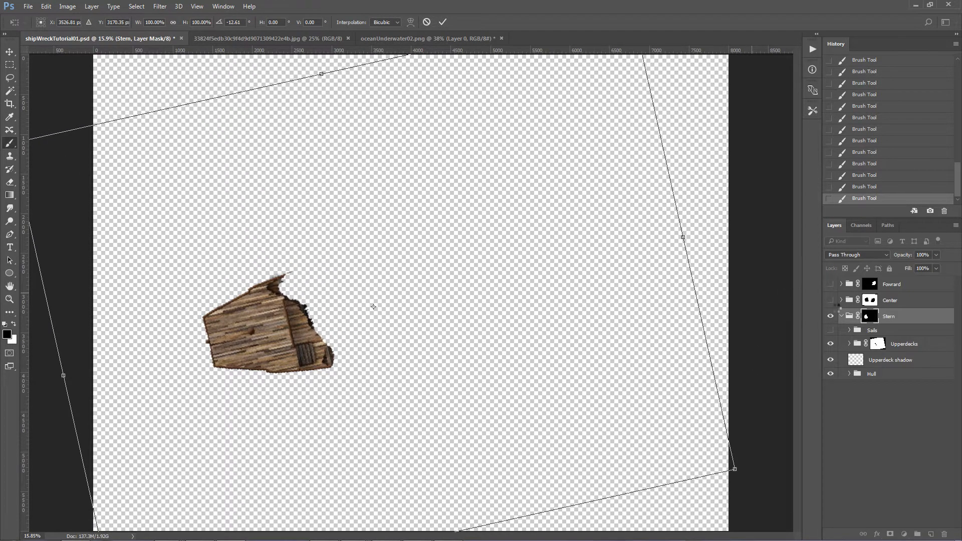
key("Return")
left_click(841, 317)
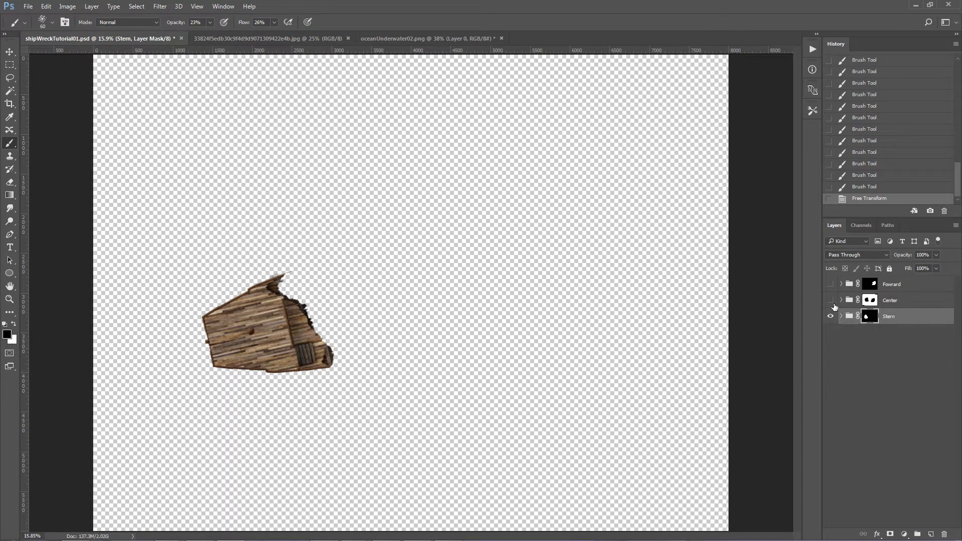
Step: Show the Center and Fowrard groups again and gather all three pieces into one group named "Shipwreck"
left_click(831, 301)
left_click(831, 284)
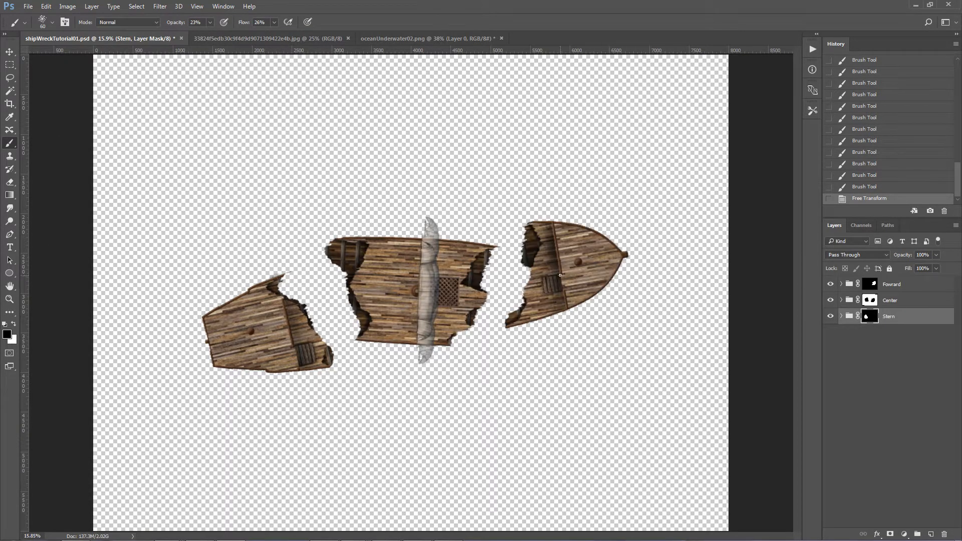
left_click(850, 284, "shift")
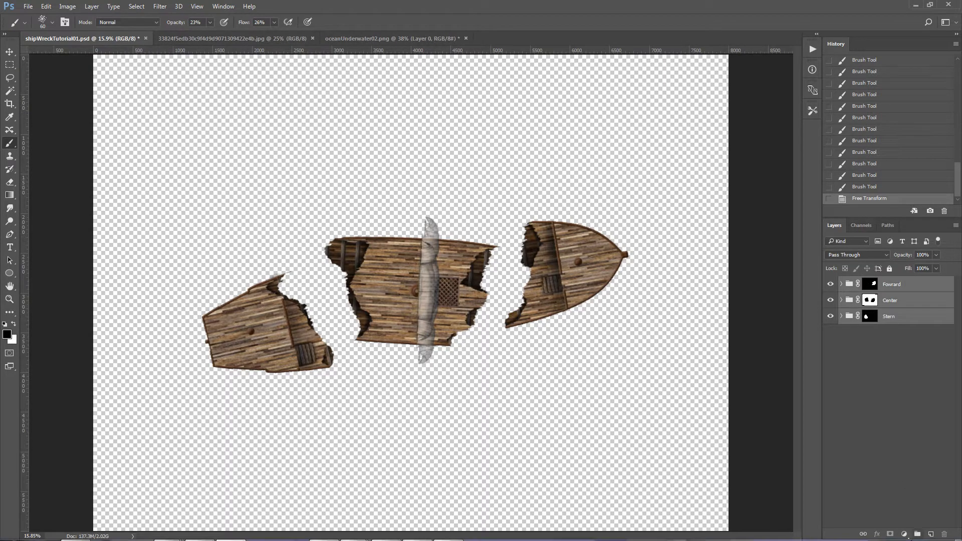
left_click(918, 534)
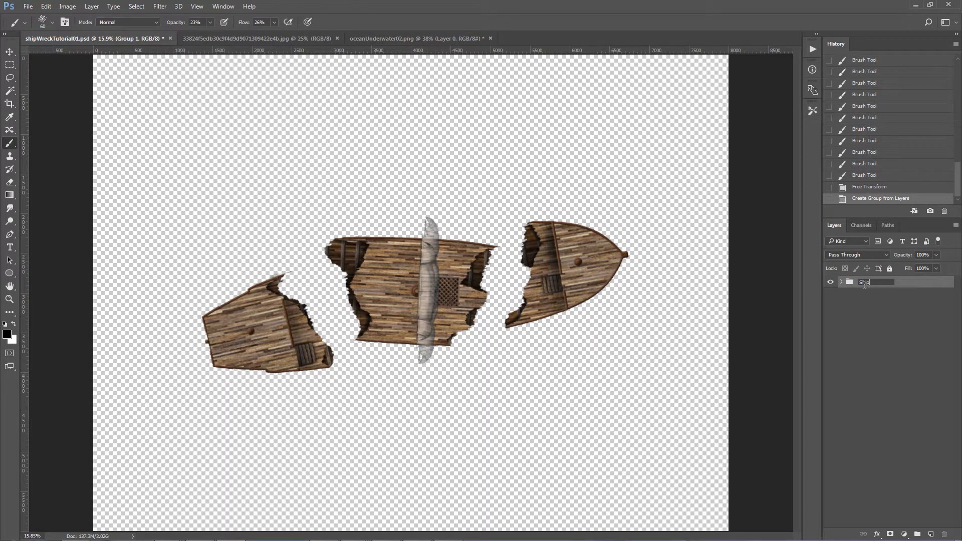
Step: Add a drop shadow to the Shipwreck group with 59% opacity, 0 px distance, 10% spread and 62 px size
right_click(871, 282)
left_click(805, 196)
left_click_drag(461, 287, 714, 258)
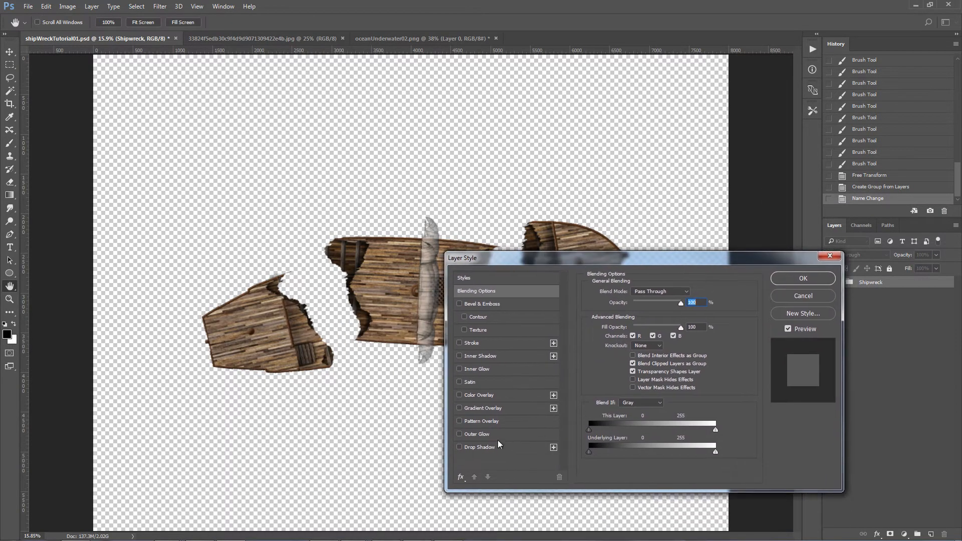
left_click(486, 447)
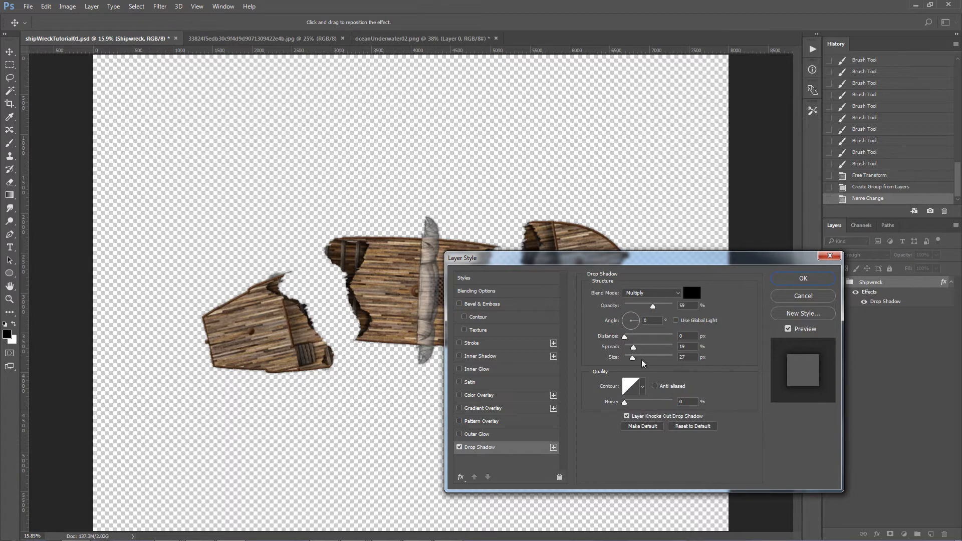
mouse_move(633, 347)
left_mouse_down()
mouse_move(684, 362)
mouse_move(639, 362)
left_mouse_up()
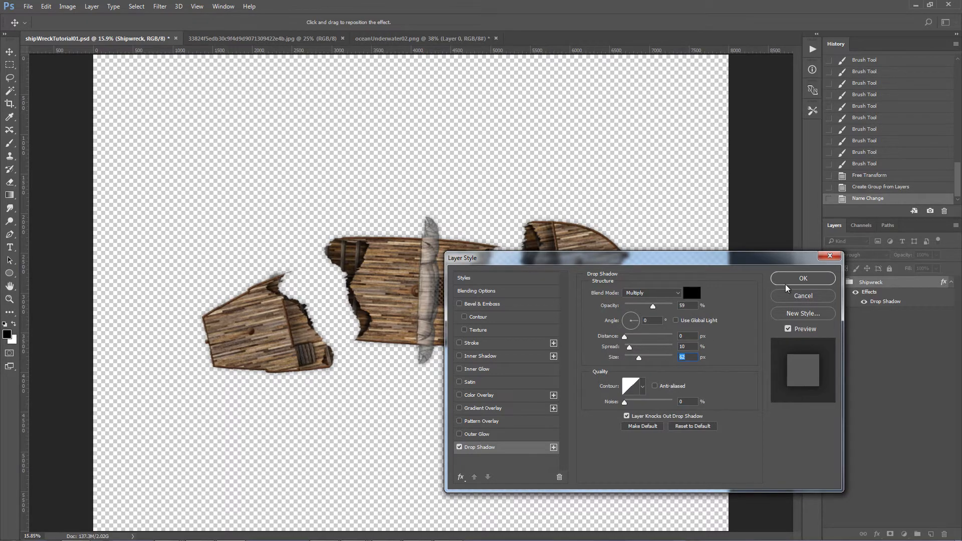
left_click(803, 278)
Step: Inspect the Shipwreck group's drop shadow up close and across the whole ship, and review its settings
double_click(11, 301)
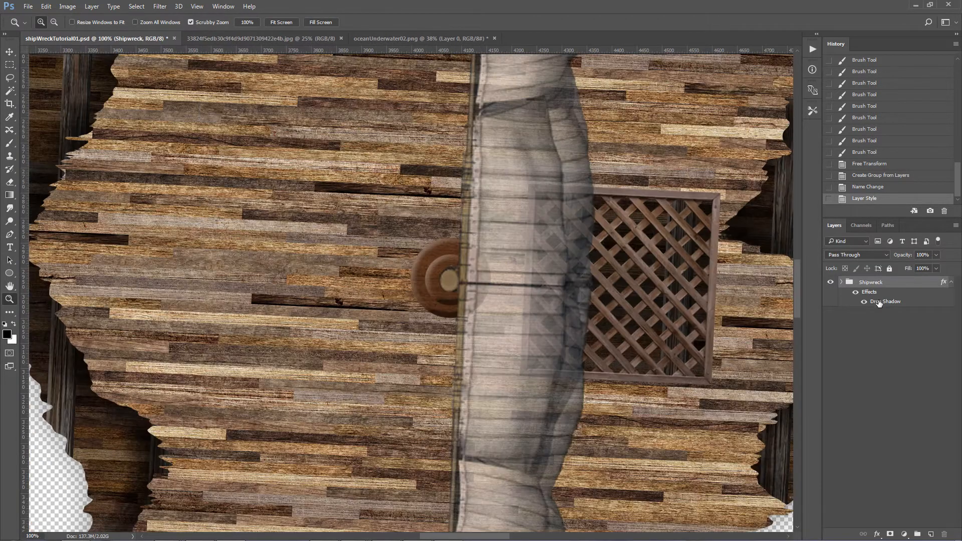
double_click(880, 302)
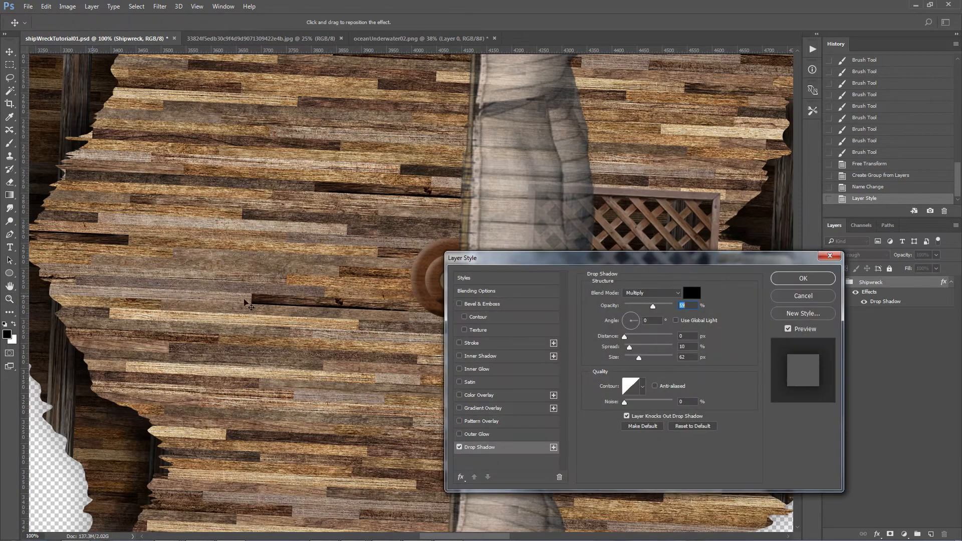
left_click(802, 297)
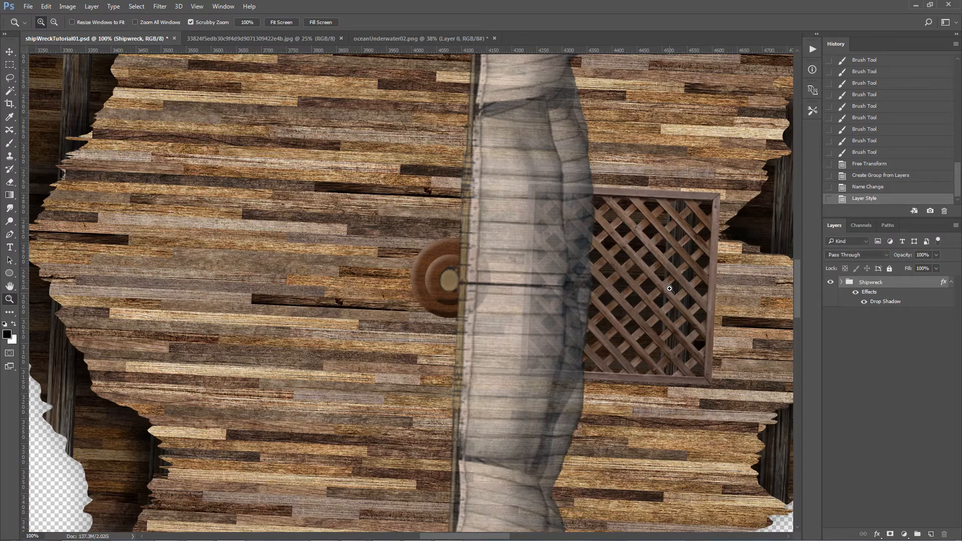
left_click_drag(627, 289, 625, 289)
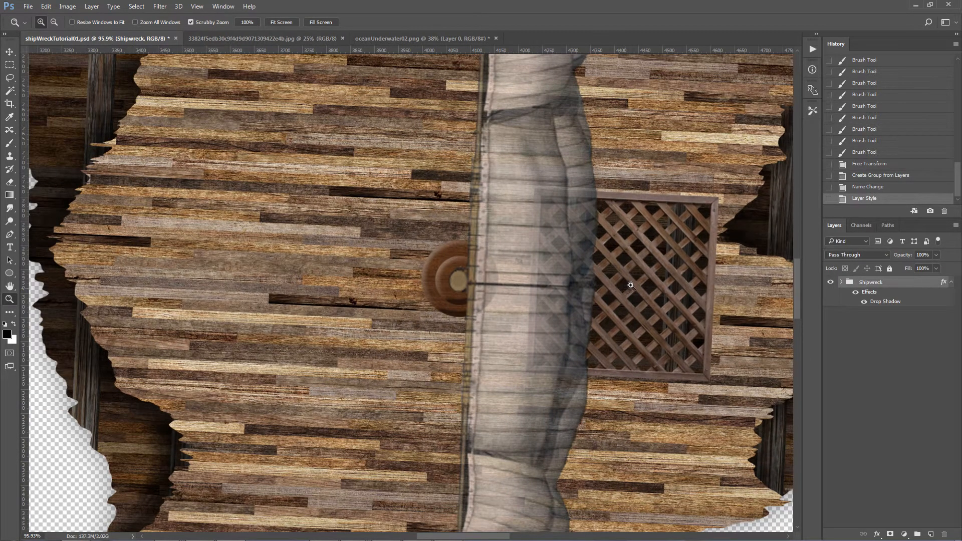
left_click_drag(630, 286, 583, 292)
left_click_drag(471, 537, 503, 537)
mouse_move(555, 416)
left_mouse_down()
mouse_move(543, 413)
mouse_move(564, 408)
left_mouse_up()
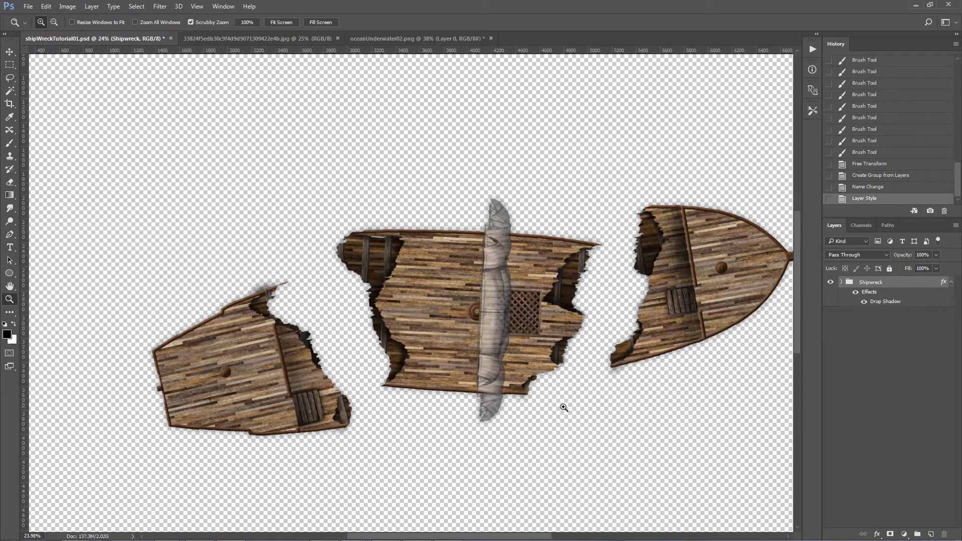
double_click(882, 302)
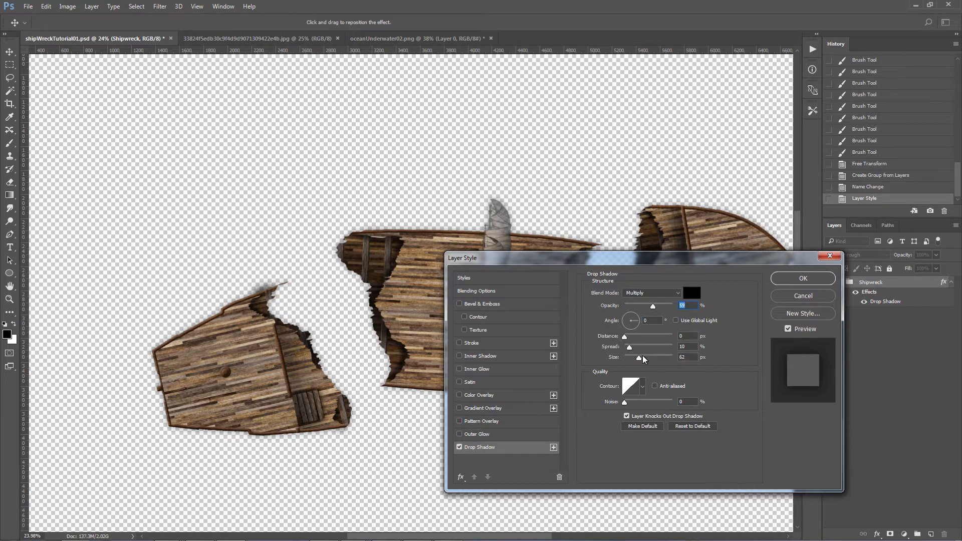
left_click(803, 279)
key("z")
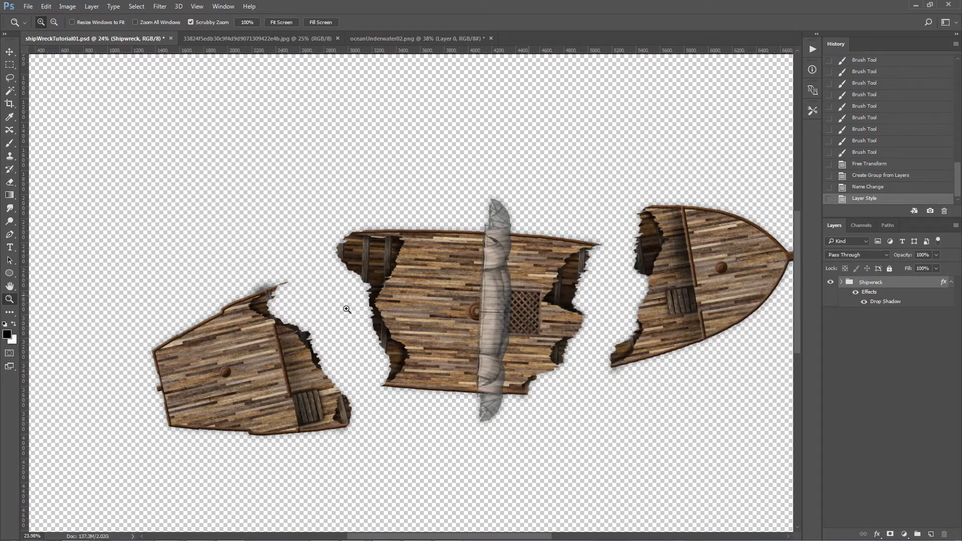
Step: Hide the Sails group inside the Center group and collapse it in the layer list
key("v")
left_click(501, 307)
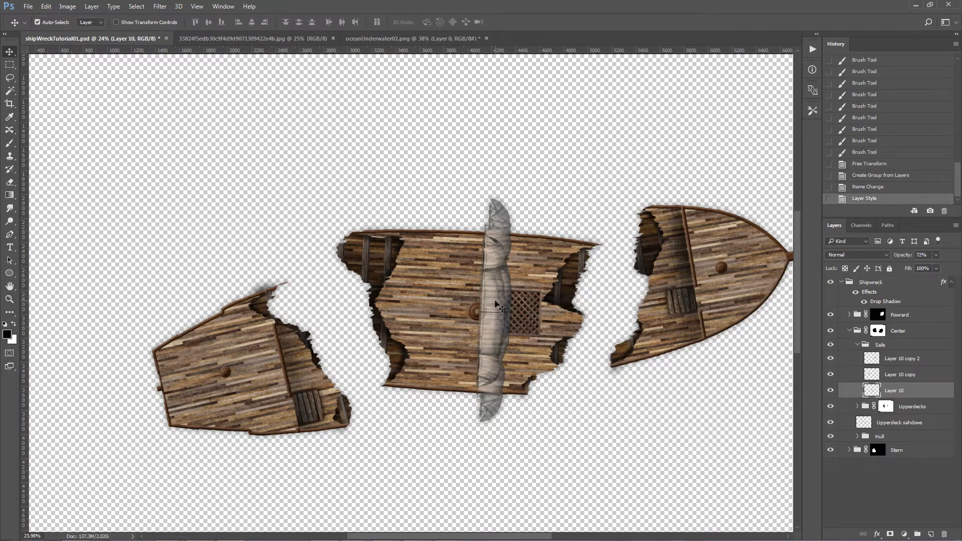
left_click(831, 345)
left_click(858, 346)
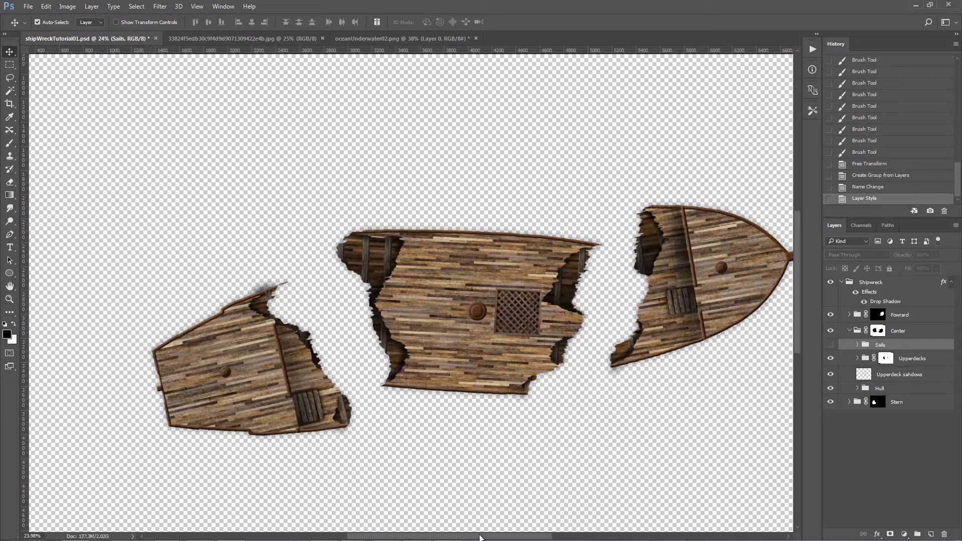
scroll(489, 526, "right", 2)
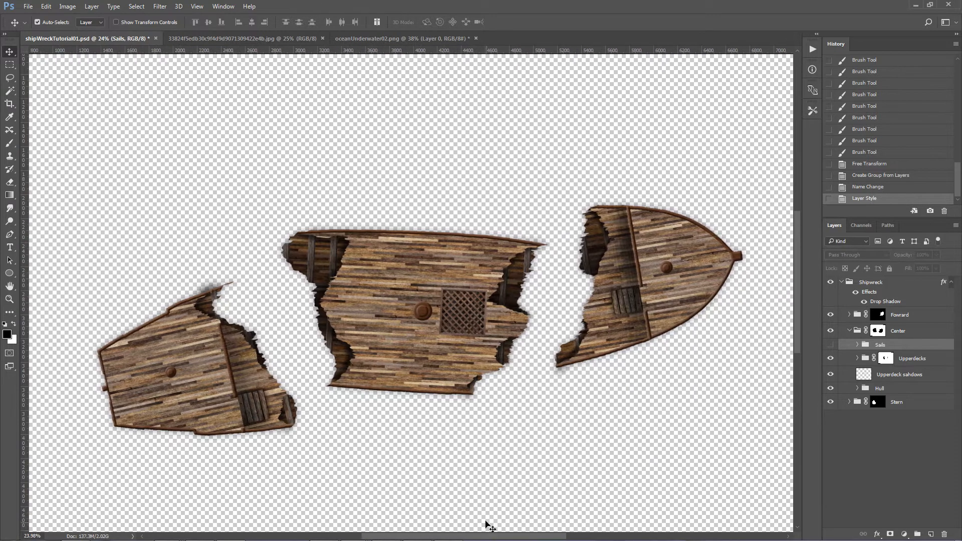
Step: Examine the fallen masts in oceanUnderwater02.png as a reference for the shipwreck
left_click(381, 36)
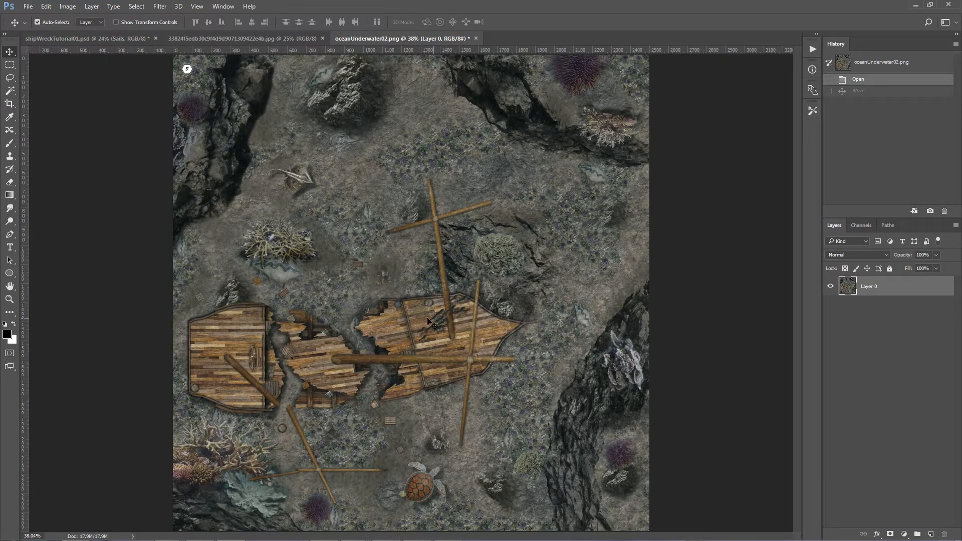
left_click(288, 38)
left_click(117, 39)
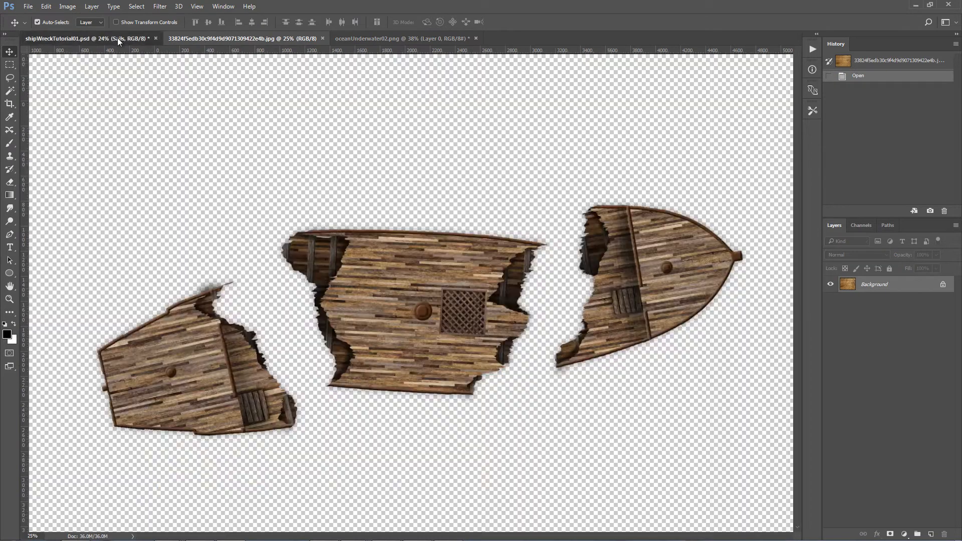
left_click(383, 38)
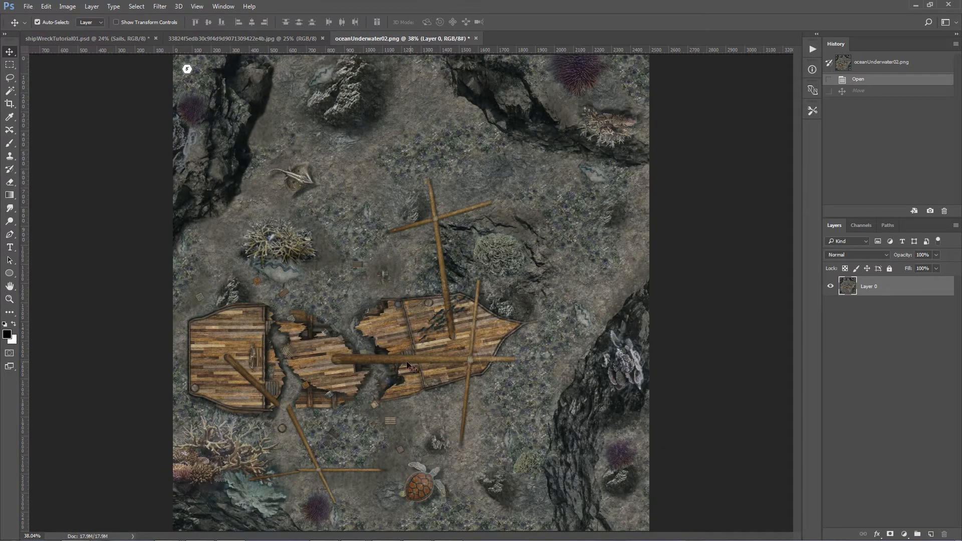
left_click(108, 39)
Step: Copy a long, thin horizontal strip from the upper part of the wood texture image and bring it into shipWreckTutorial01.psd as a layer
left_click(216, 39)
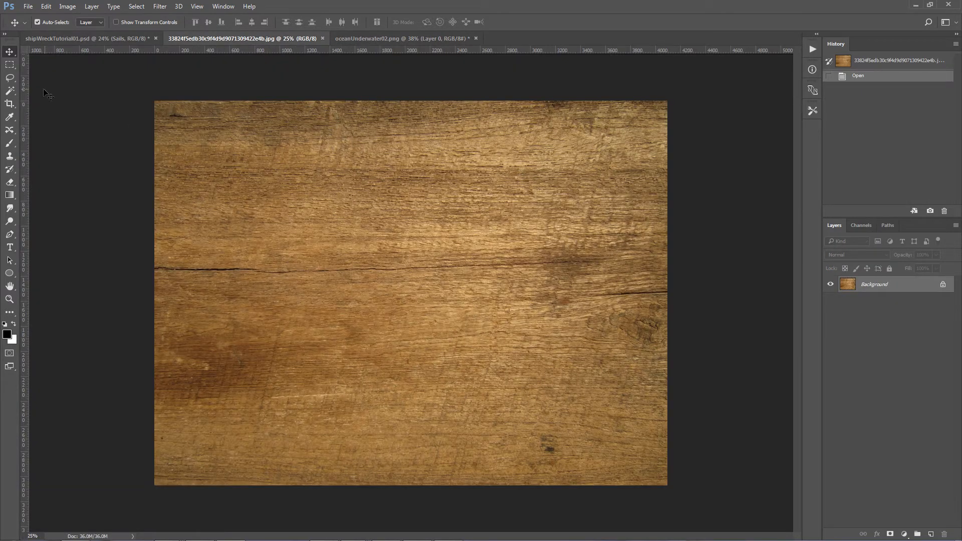
left_click(10, 65)
left_click_drag(170, 151, 640, 174)
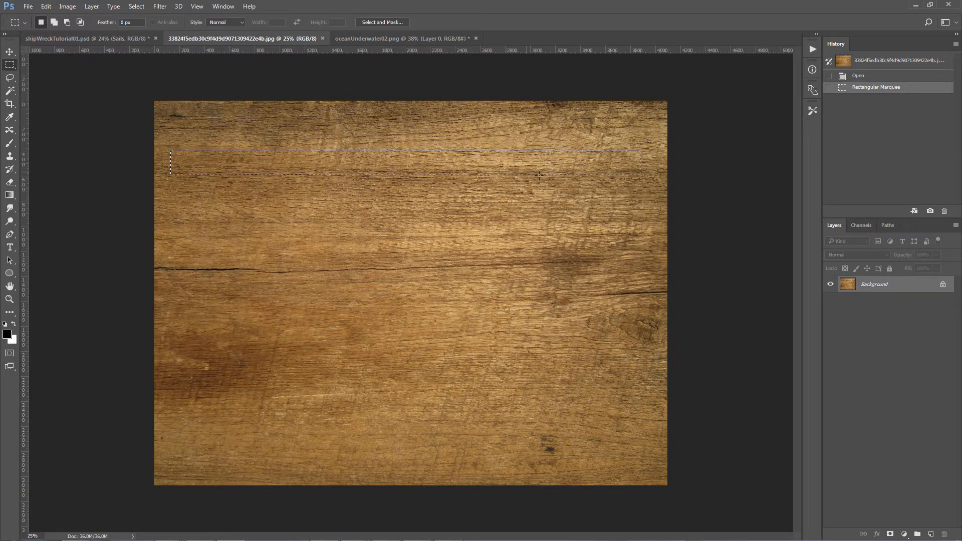
key("ctrl+v")
left_click_drag(854, 286, 430, 301)
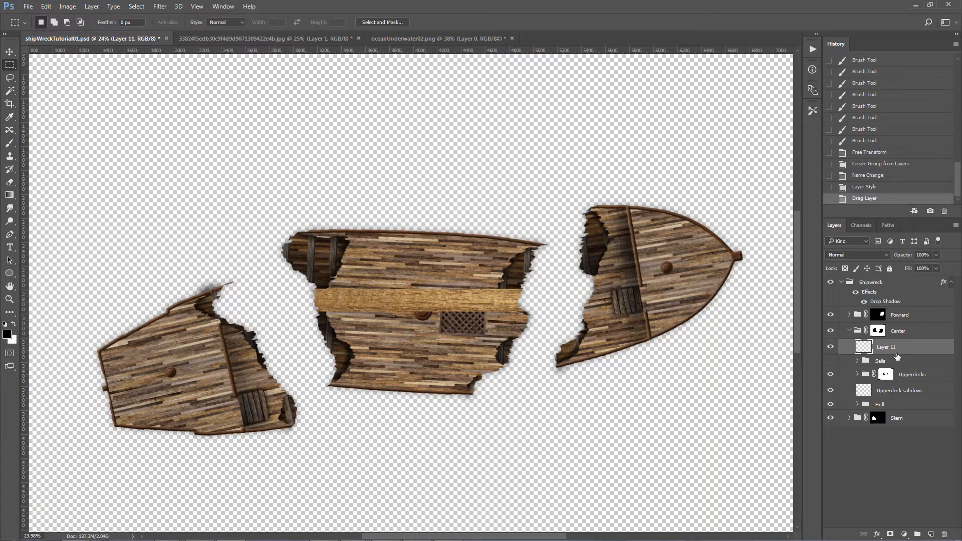
Step: Move the wood strip layer above the Foward group and place it in a new group named "Masts"
left_click_drag(889, 349, 889, 311)
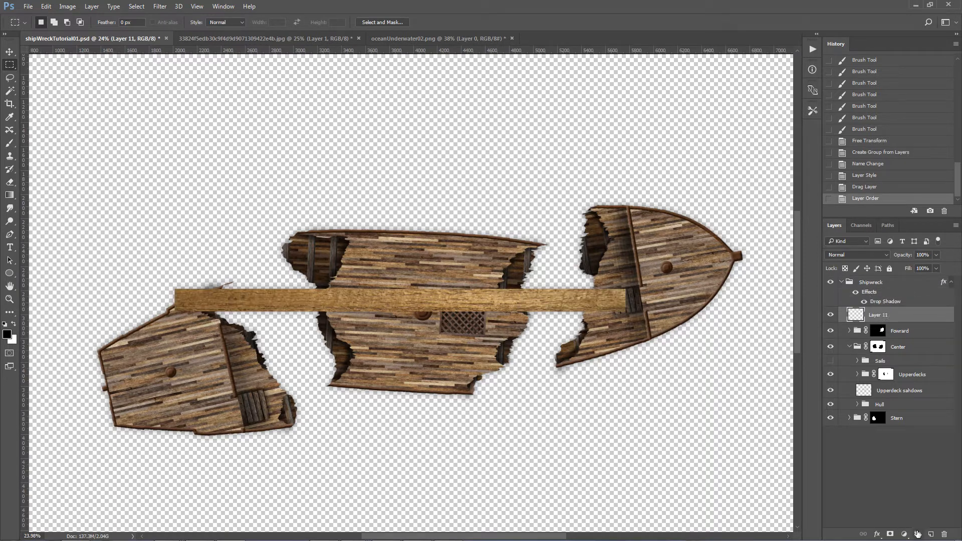
left_click(918, 534)
double_click(883, 313)
type("Masts")
key("Return")
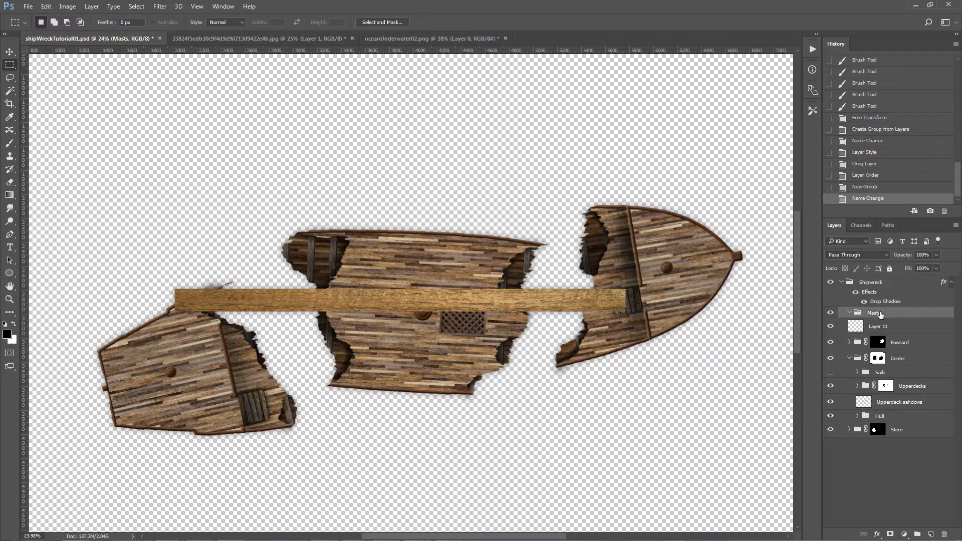
left_click_drag(850, 329, 875, 314)
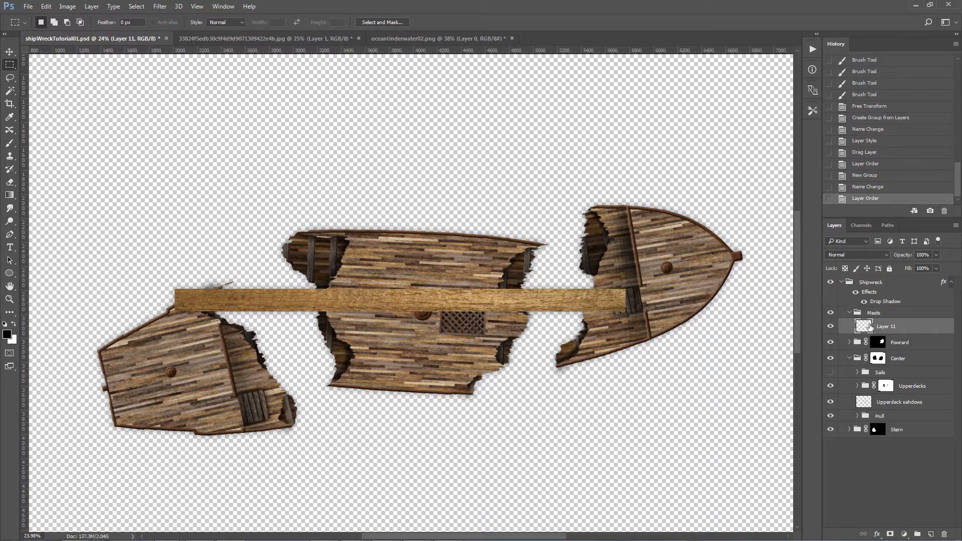
Step: Create a group named "Center Mast" inside the Masts group and put the wood strip layer in it
left_click(918, 536)
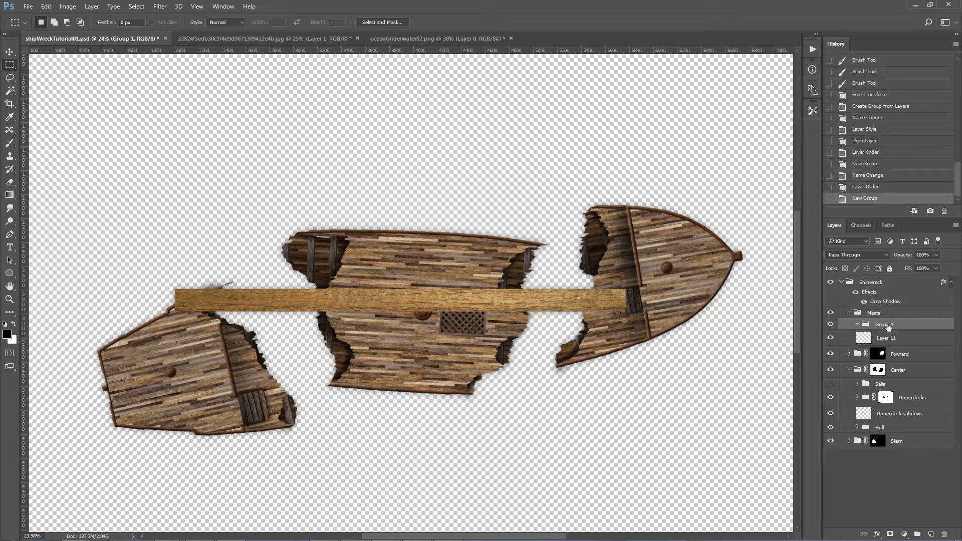
type("Center Mast")
key("Return")
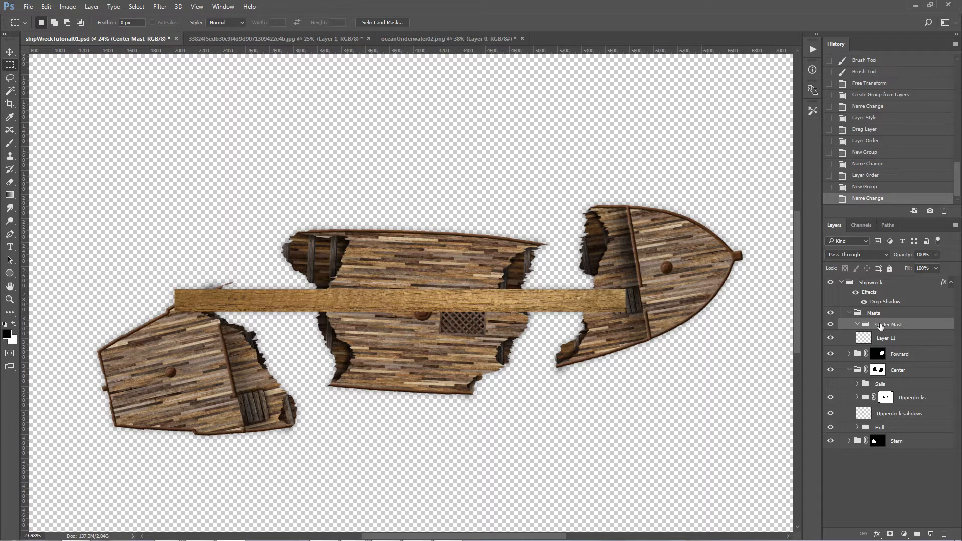
left_click_drag(885, 338, 894, 329)
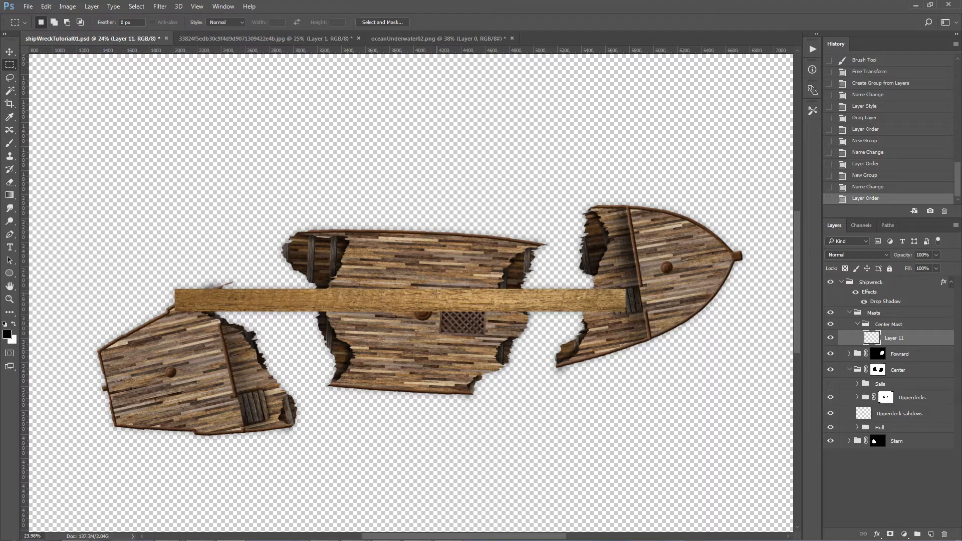
Step: Select the wood strip's outline and darken its long edges with a reversed, reflected black-to-transparent gradient so it looks round, then deselect
left_click(872, 337, "ctrl")
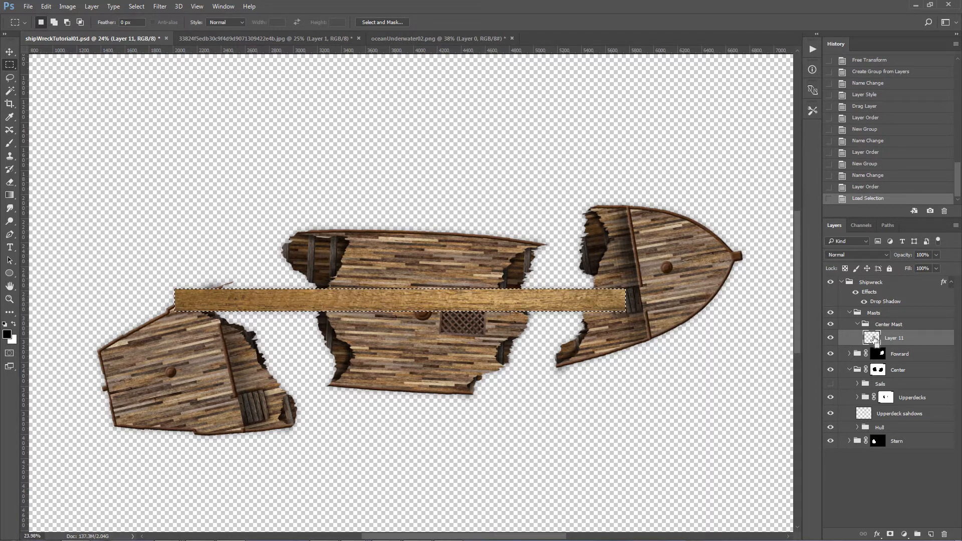
left_click(9, 196)
left_click(55, 198)
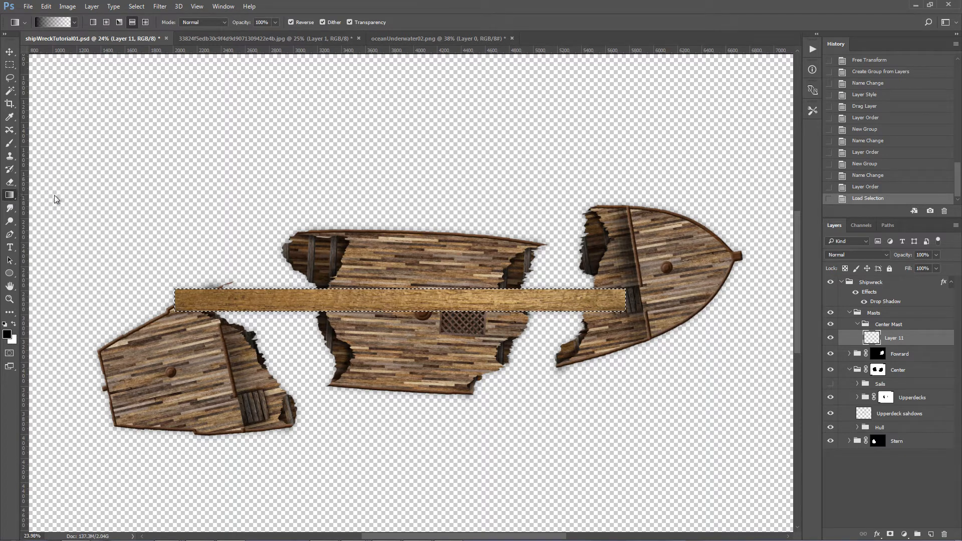
left_click(132, 23)
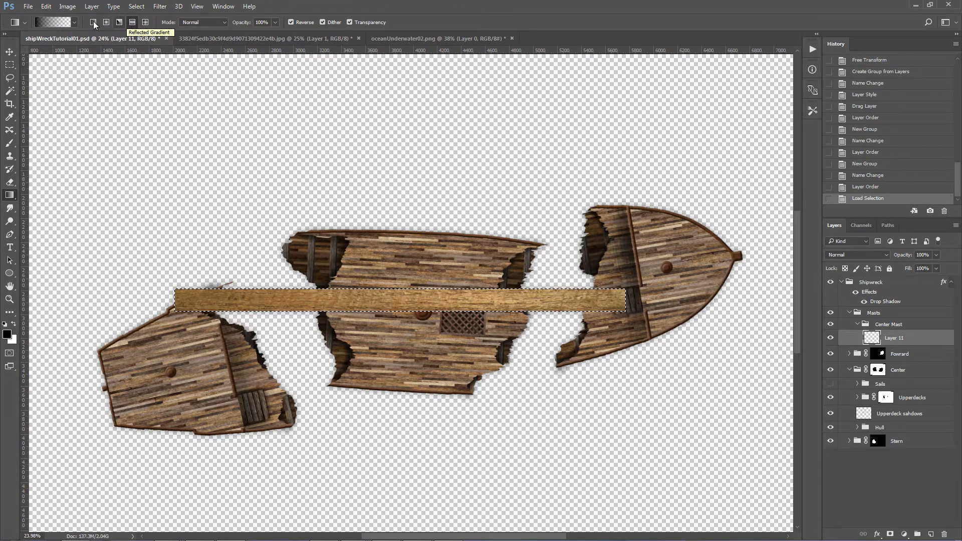
left_click(75, 23)
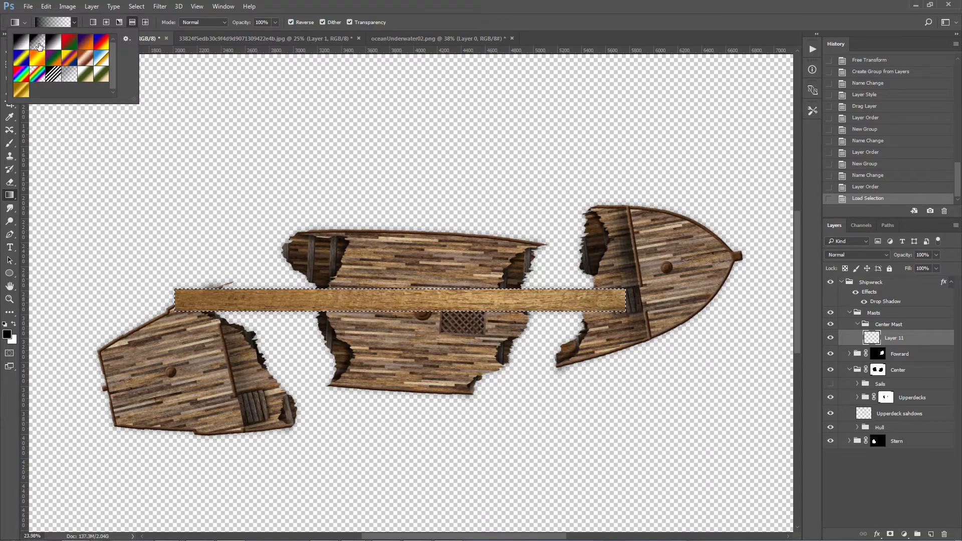
double_click(39, 46)
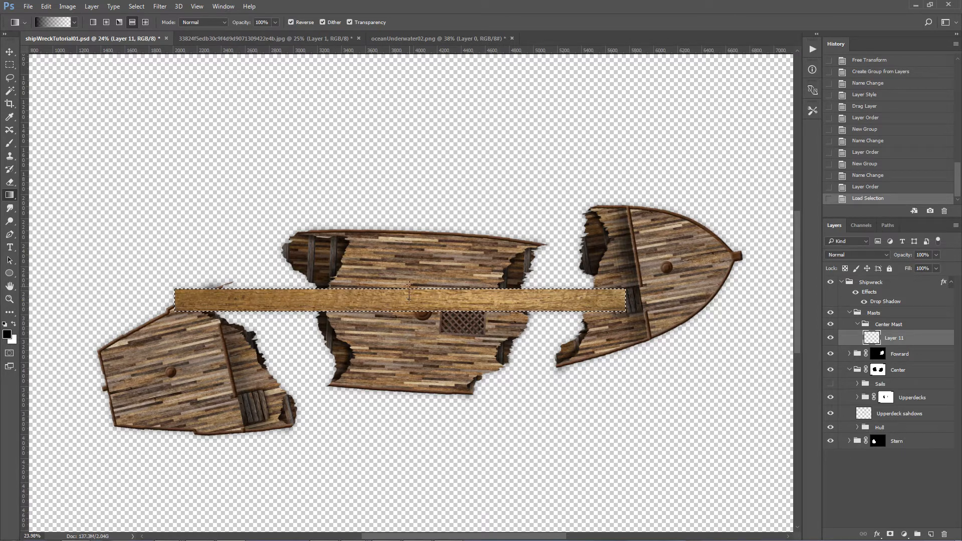
left_click_drag(409, 275, 409, 275)
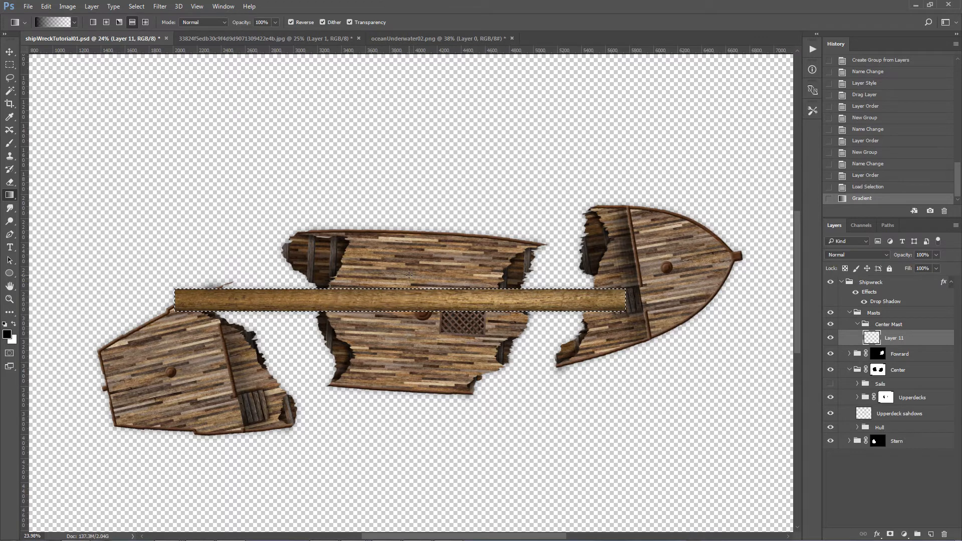
key("ctrl+z")
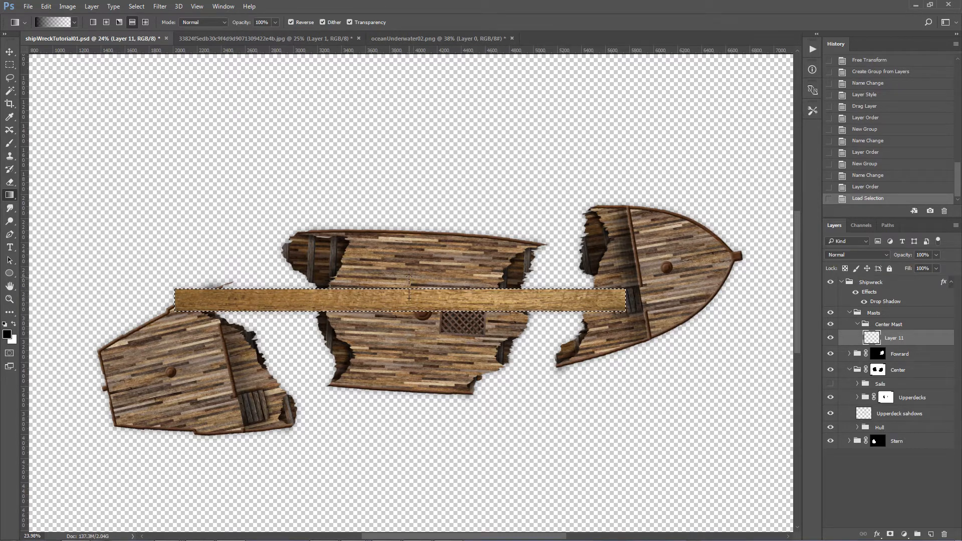
left_click_drag(409, 298, 409, 277)
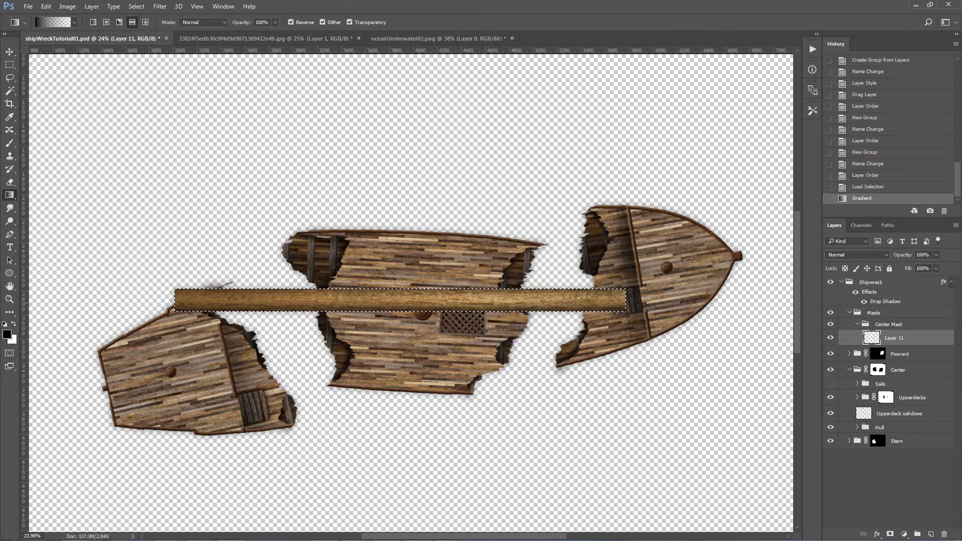
key("ctrl+d")
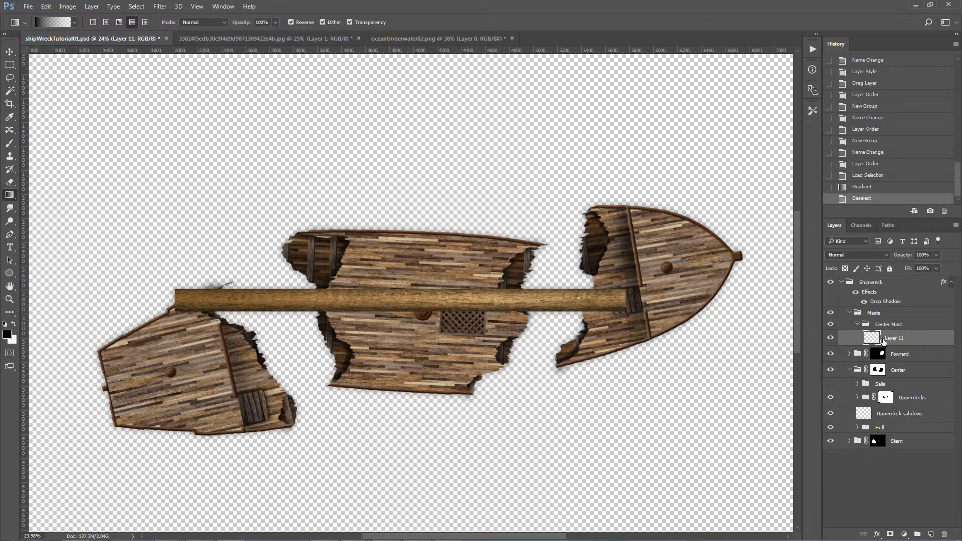
Step: Move the mast toward the stern so its end meets the round mast base on the center deck
key("v")
left_click_drag(493, 305, 292, 311)
left_click_drag(387, 303, 386, 308)
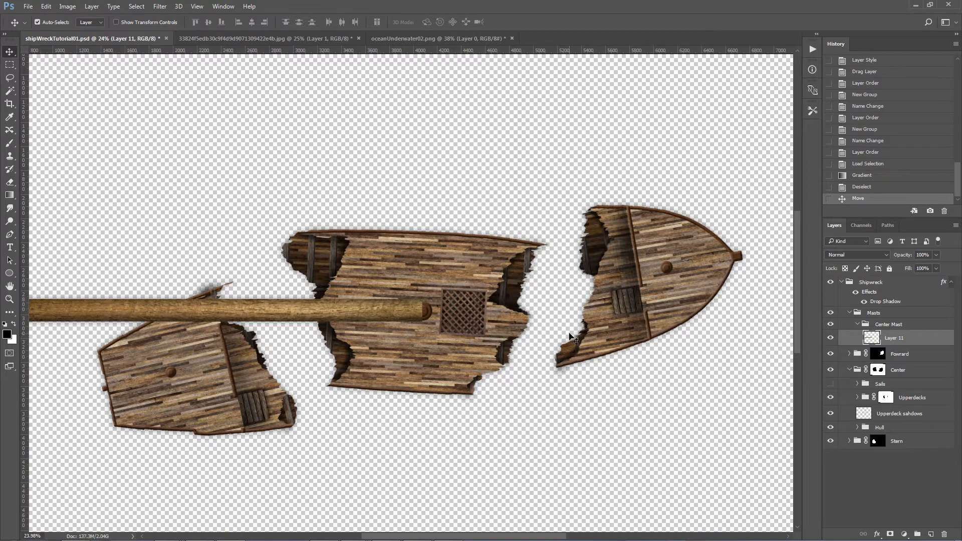
left_click_drag(413, 310, 587, 250)
left_click_drag(484, 252, 336, 314)
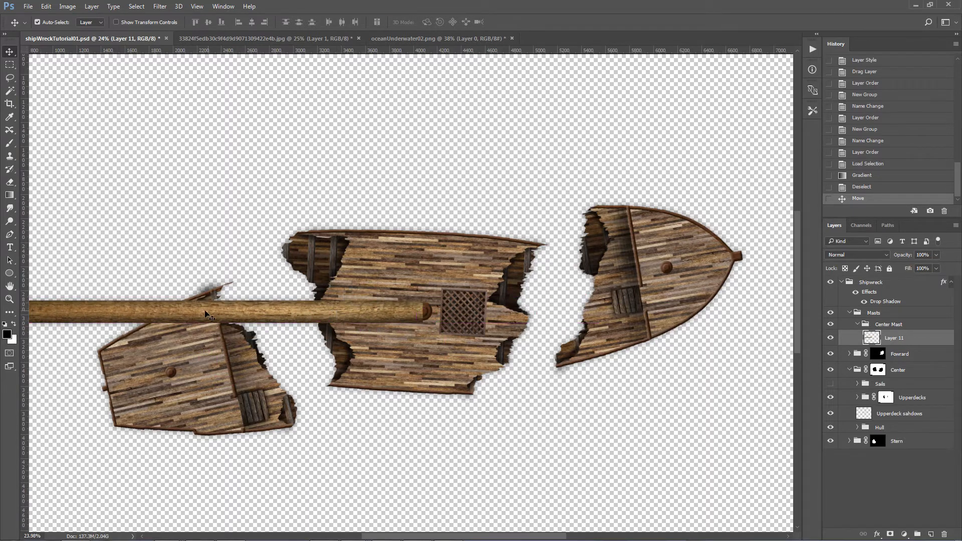
Step: Scale the center mast to about 80.5% of its length and 86.7% of its thickness, keeping its end at the round mast base
key("ctrl+t")
left_click_drag(198, 300, 198, 304)
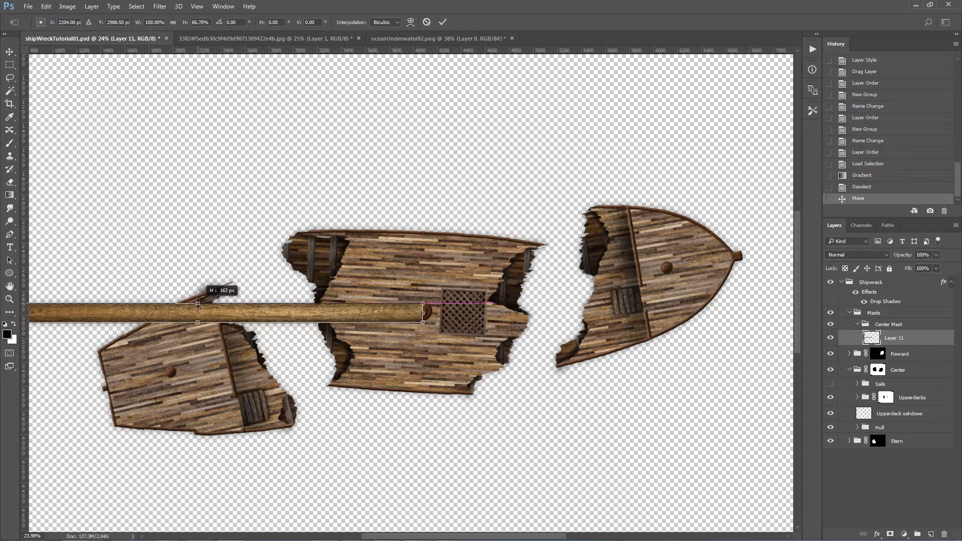
left_click_drag(255, 317, 410, 316)
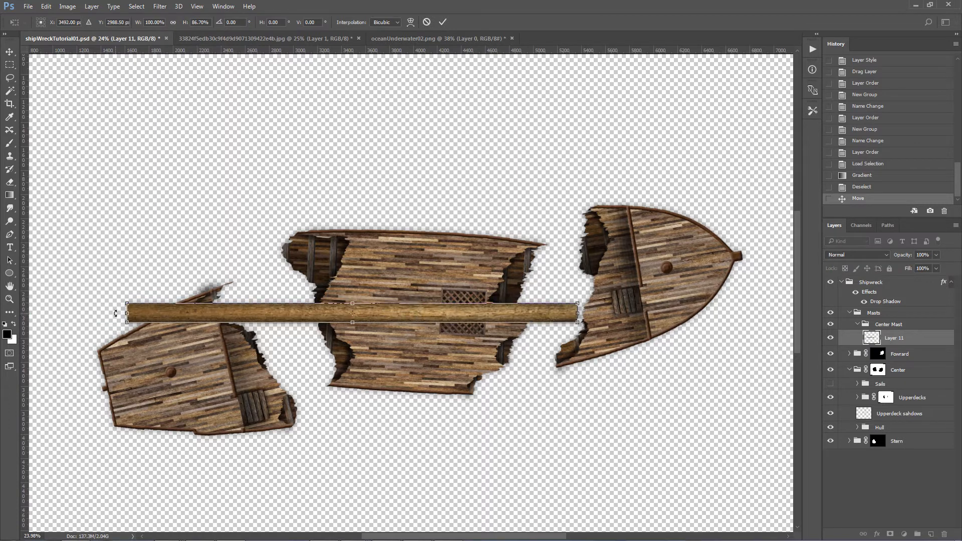
left_click_drag(144, 316, 214, 316)
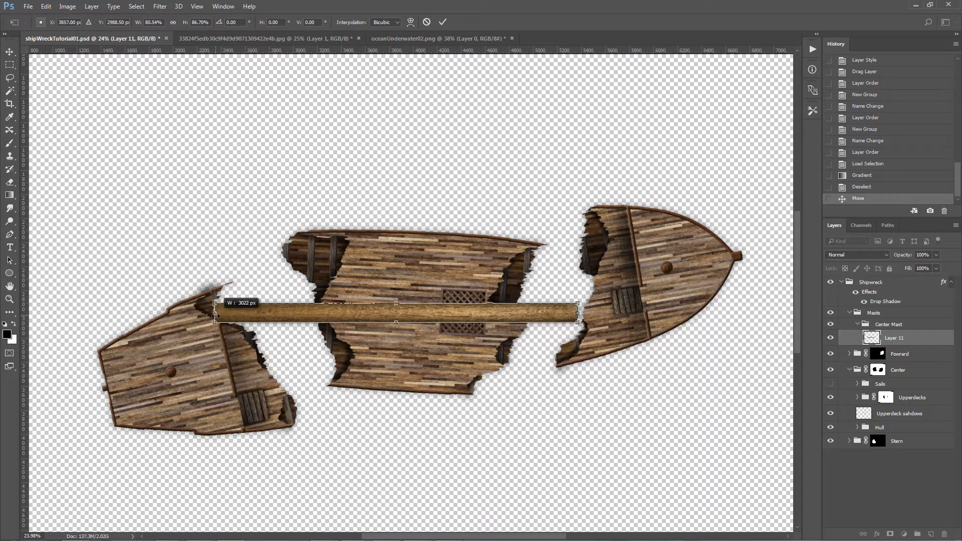
left_click_drag(281, 317, 179, 316)
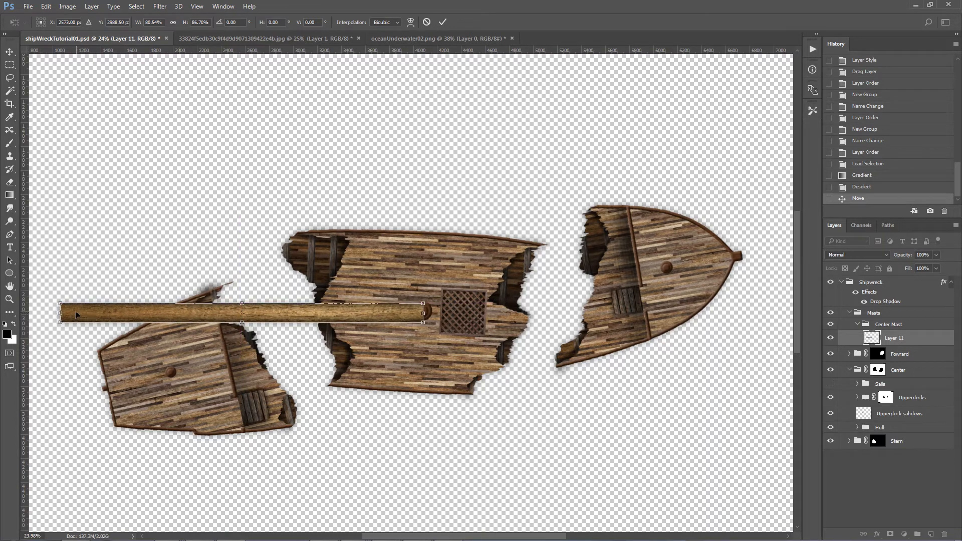
key("Return")
Step: Duplicate the mast layer and place the copy parallel to the original, just above it on the canvas
key("ctrl+alt+j")
key("Return")
left_click_drag(283, 319, 284, 275)
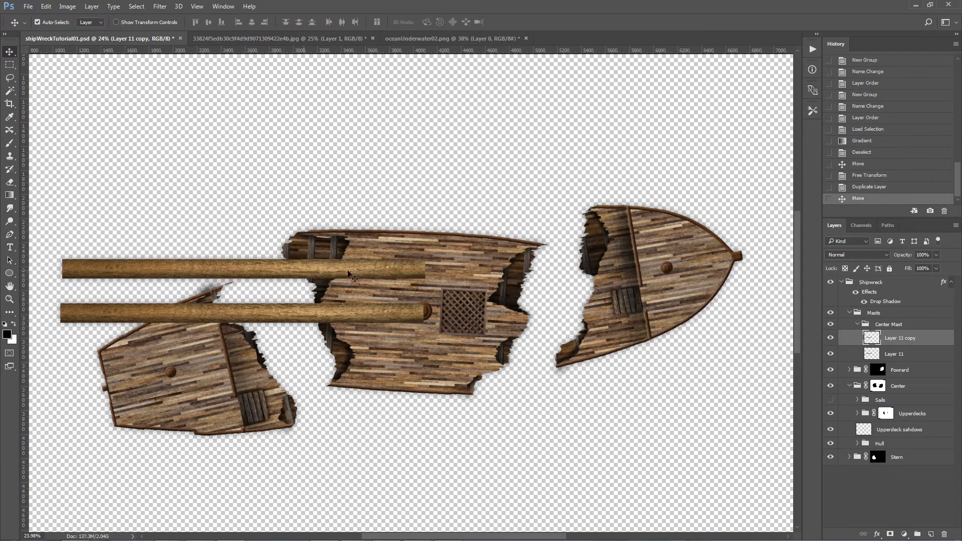
Step: Rename the original mast layer "Mast Pole" and its copy "Crossbeam"
double_click(897, 354)
type("Mast Pole")
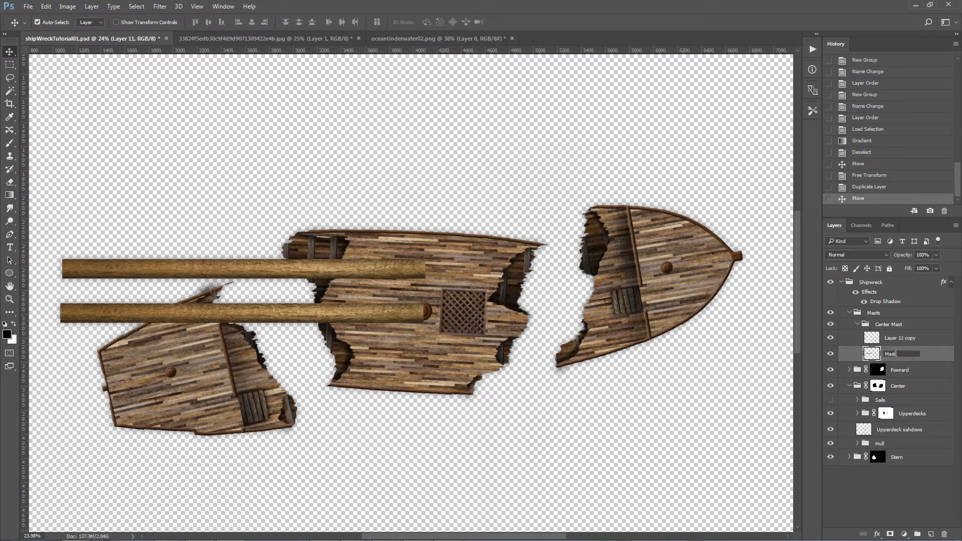
double_click(900, 339)
type("Cross")
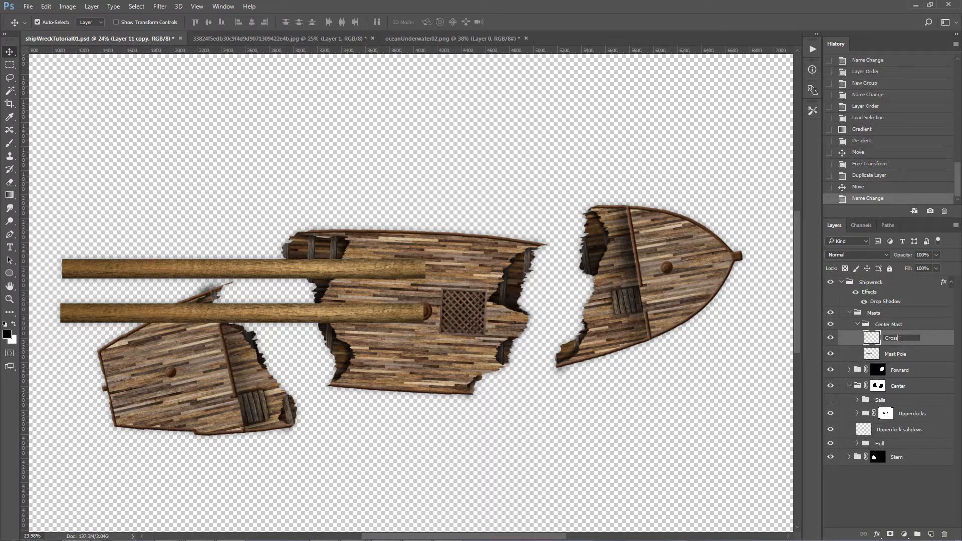
type("beam")
key("Return")
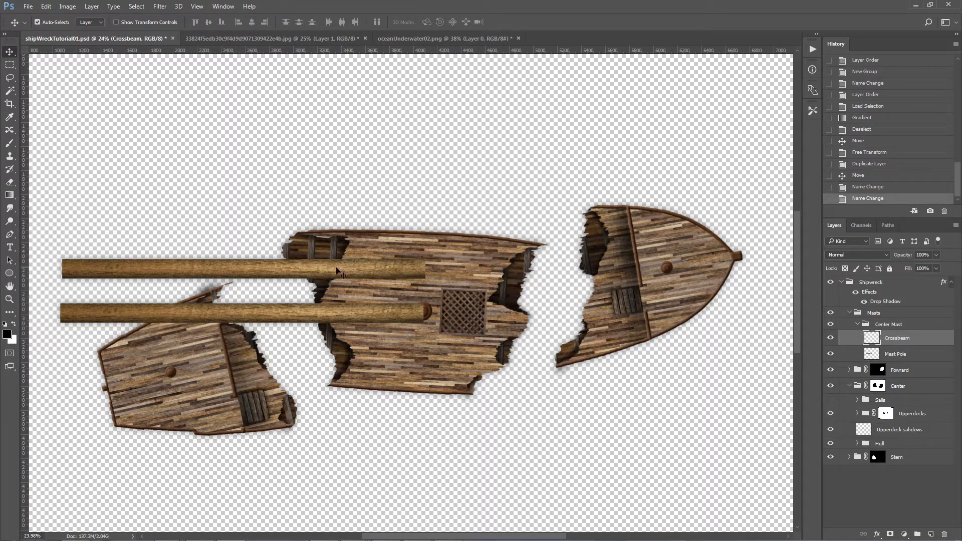
Step: Thin the crossbeam to about 49%, rotate it about 92° and move it across the mast's base on the center deck
key("ctrl+t")
left_click_drag(242, 259, 242, 268)
left_click_drag(441, 292, 253, 407)
mouse_move(262, 482)
left_mouse_down()
mouse_move(236, 483)
mouse_move(250, 483)
left_mouse_up()
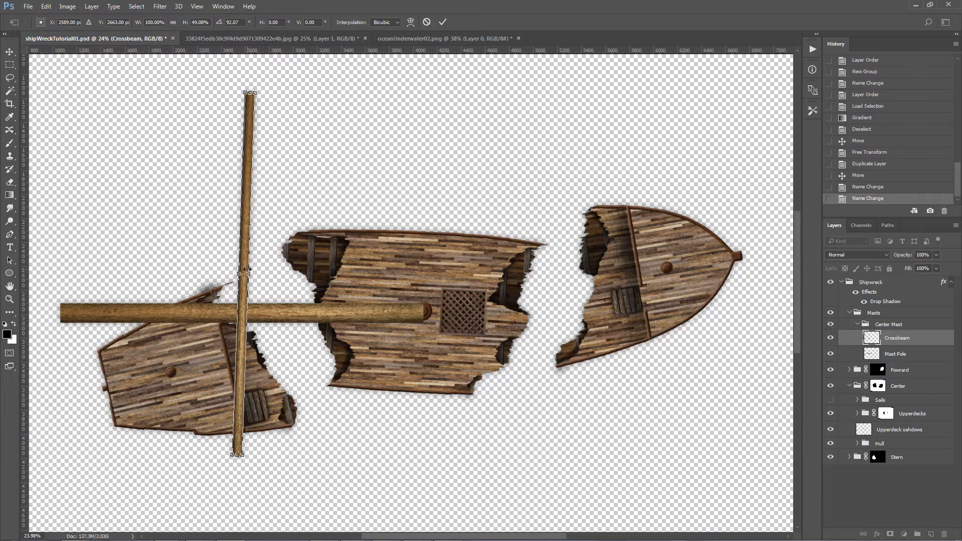
key("Return")
left_click_drag(249, 250, 420, 272)
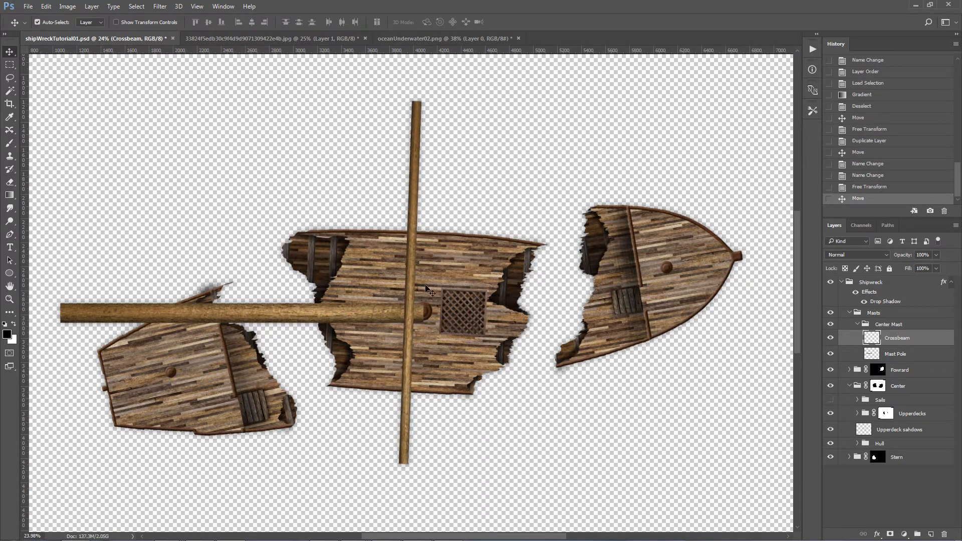
Step: Scale the crossbeam to about 70% of its length and 80% of its width, centering it over the mast base
key("ctrl+t")
left_click_drag(411, 98, 410, 208)
mouse_move(420, 337)
left_mouse_down()
mouse_move(420, 351)
mouse_move(430, 342)
left_mouse_up()
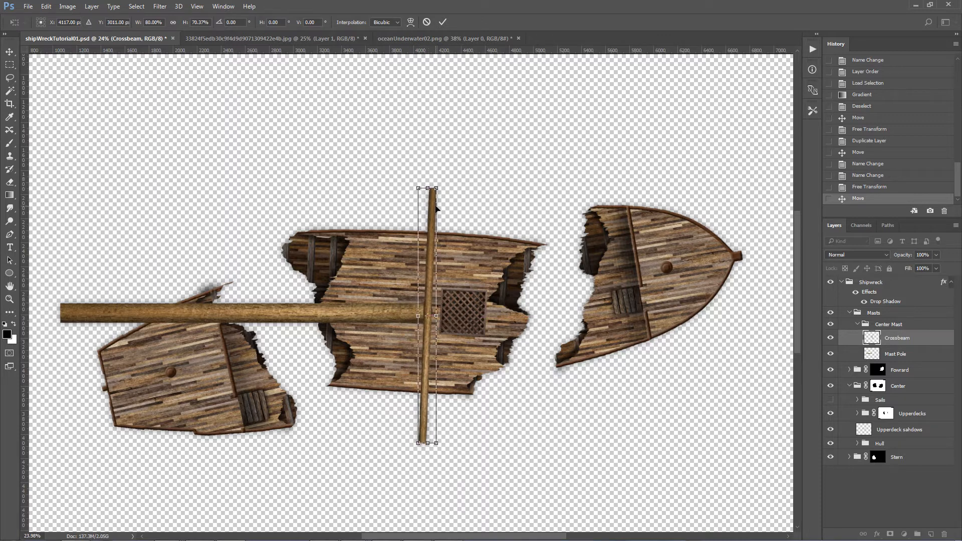
key("Return")
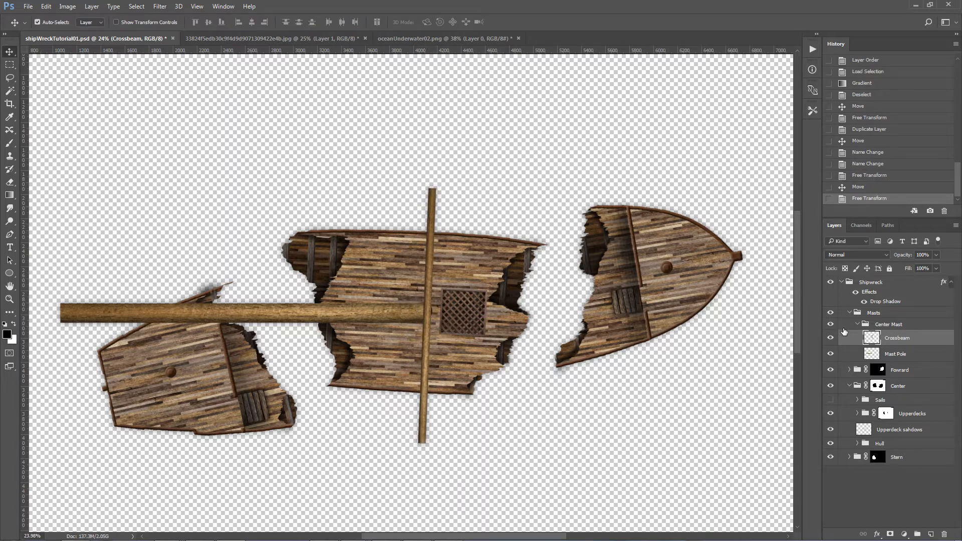
Step: Show the Sails group as a size reference, shorten the crossbeam's lower end slightly to suit the sail, then hide the group again
left_click(832, 400)
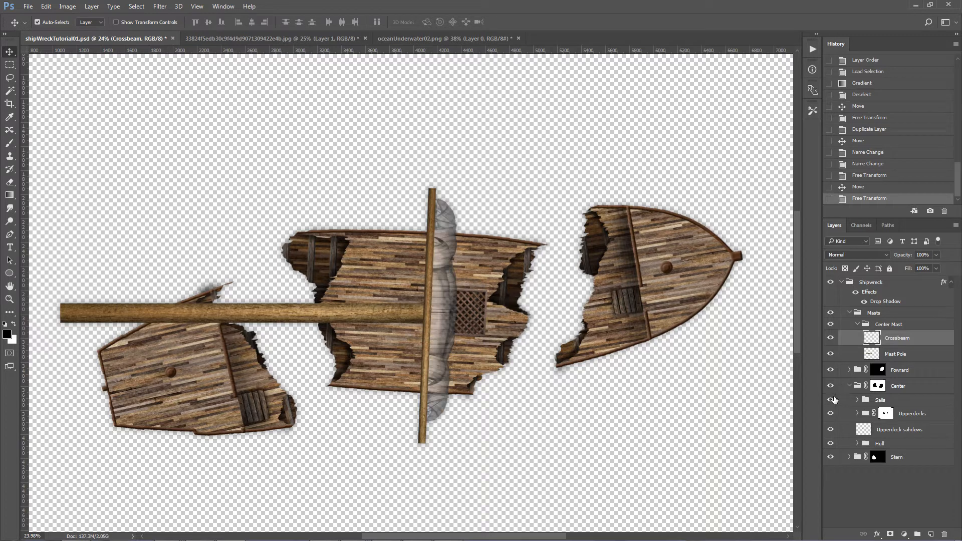
key("ctrl+t")
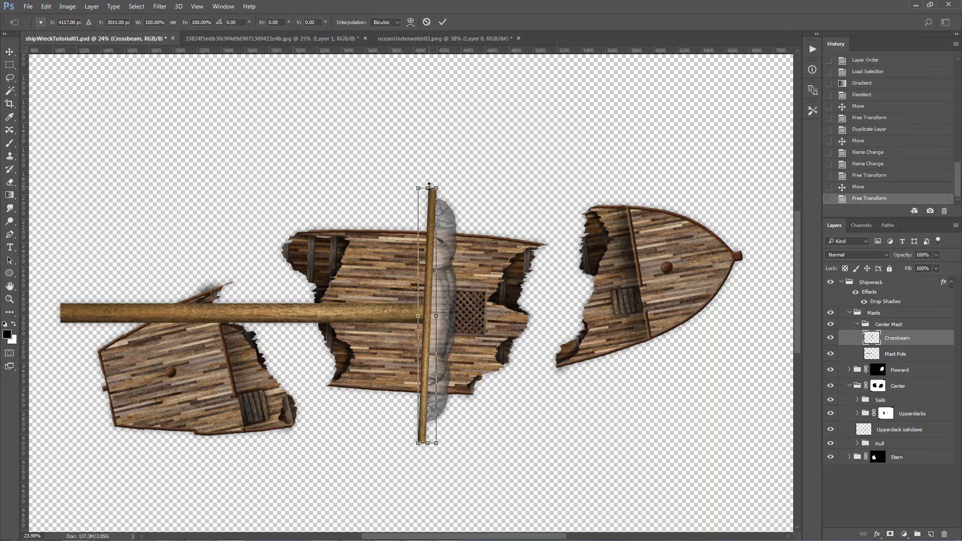
left_click_drag(428, 443, 430, 434)
key("Return")
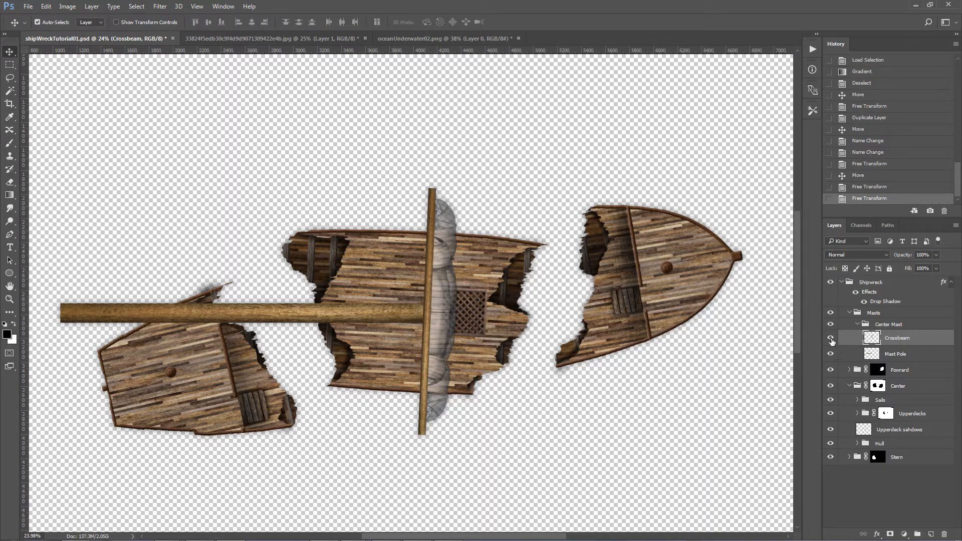
left_click(831, 401)
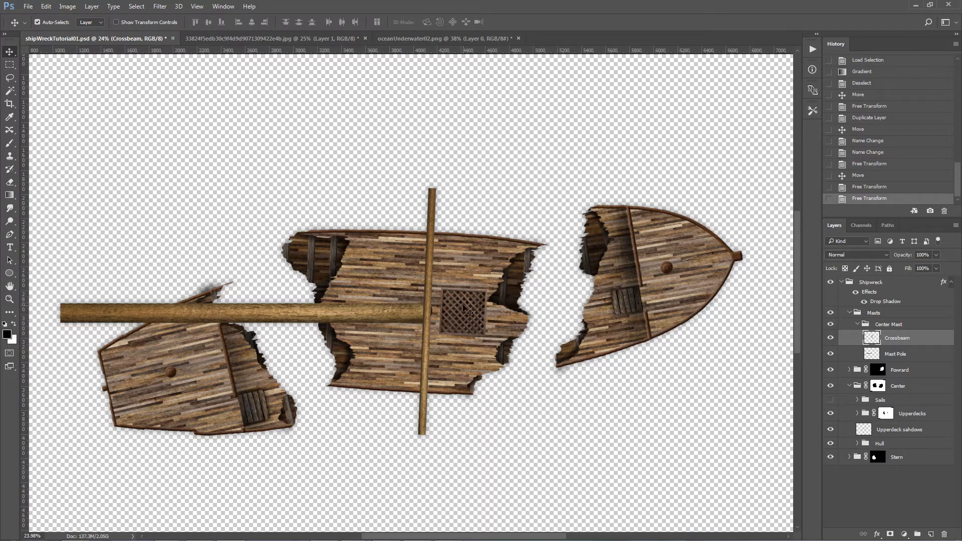
Step: Move the crossbeam toward the bow, past the grate on the center deck, clear of the mast pole
key("ctrl+t")
key("Return")
left_click_drag(429, 306, 506, 307)
Step: Nudge the mast pole slightly upward and trim its thickness a little from the lower edge
left_click_drag(383, 316, 382, 314)
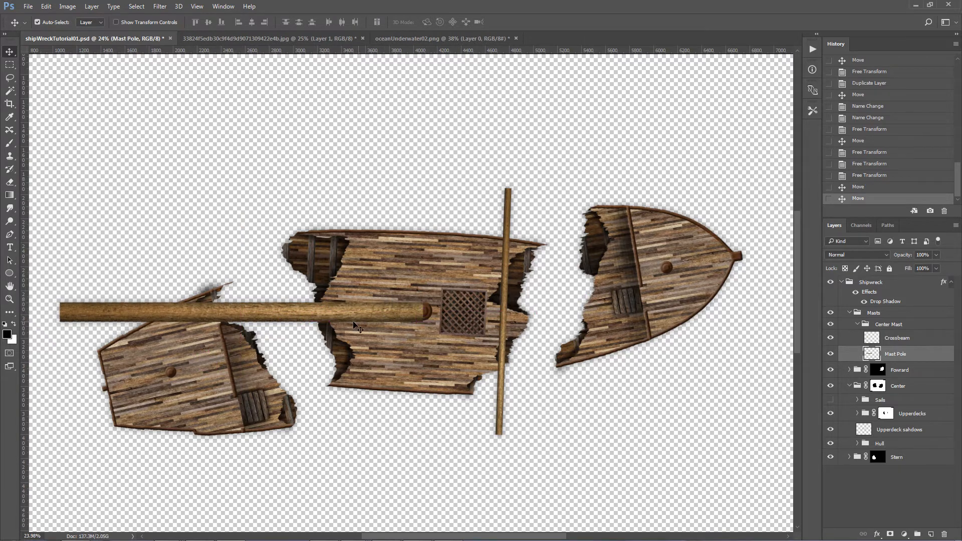
key("ctrl+t")
left_click_drag(242, 323, 244, 323)
key("Return")
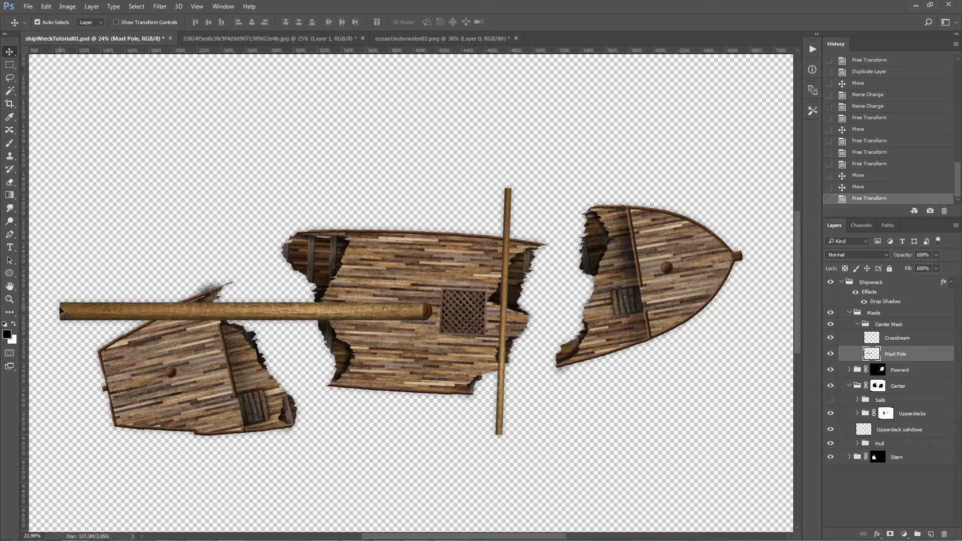
Step: Taper the mast pole with a Perspective transform so its far end over the stern is narrower than its base
left_click(46, 7)
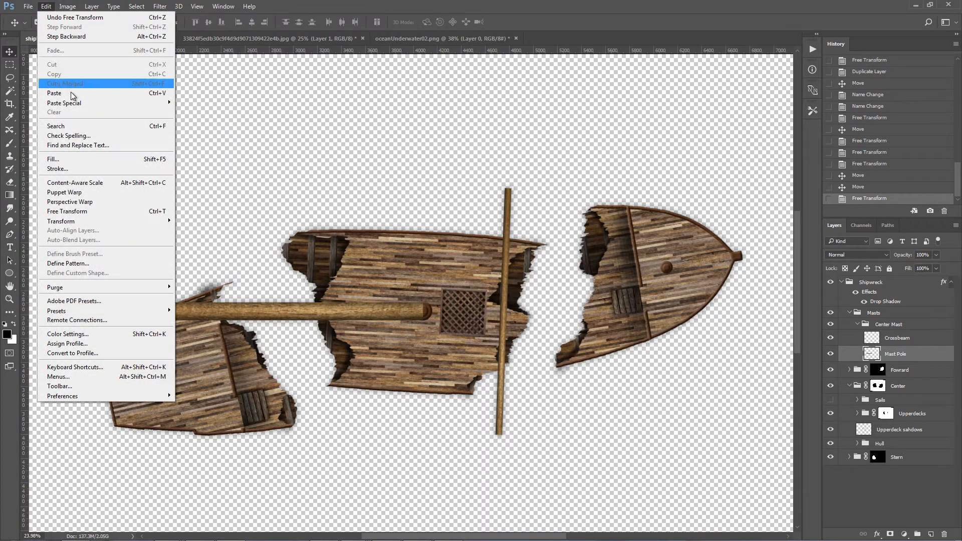
mouse_move(73, 224)
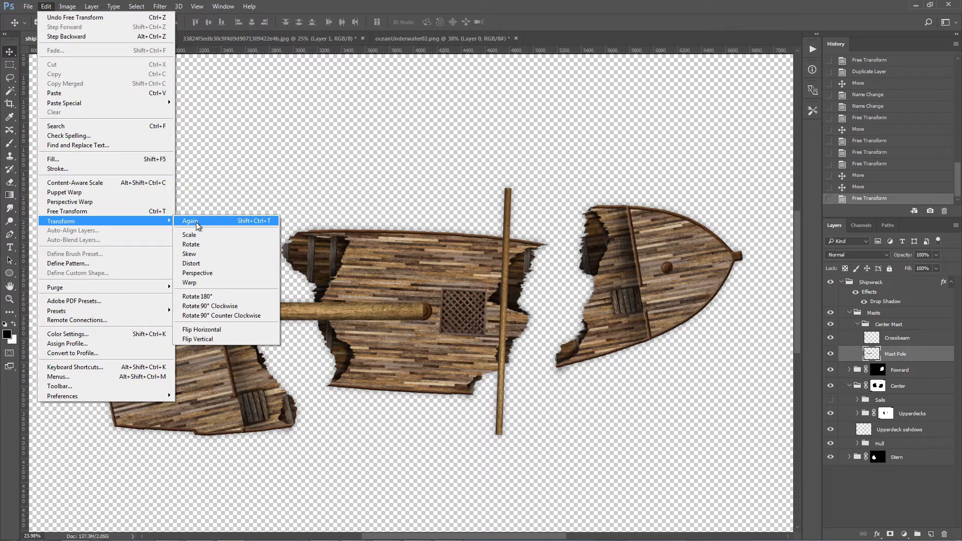
left_click(197, 273)
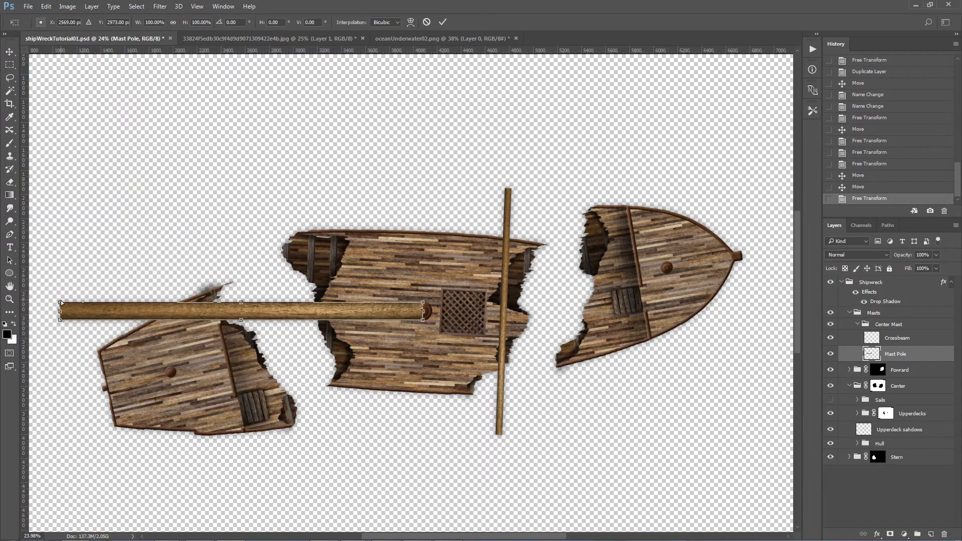
left_click_drag(60, 304, 62, 308)
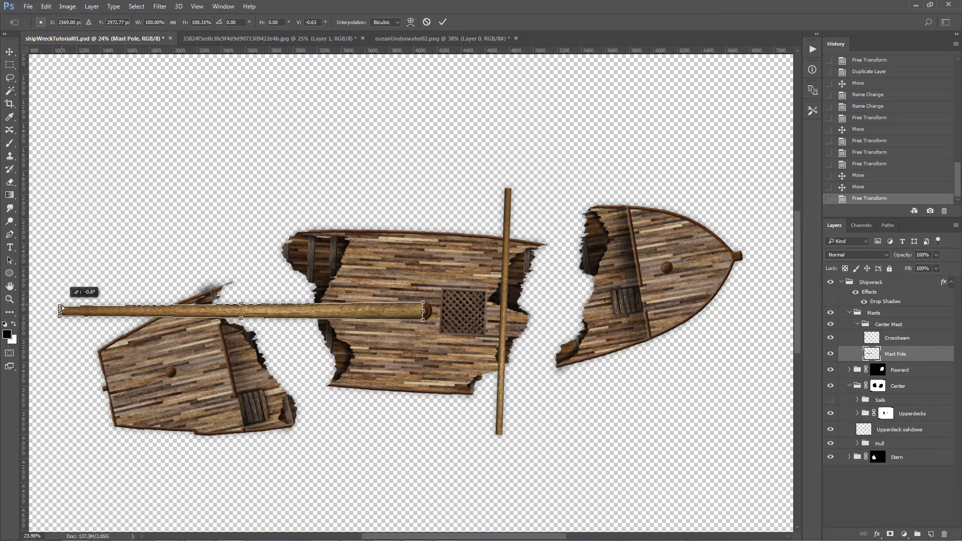
left_click_drag(62, 308, 61, 308)
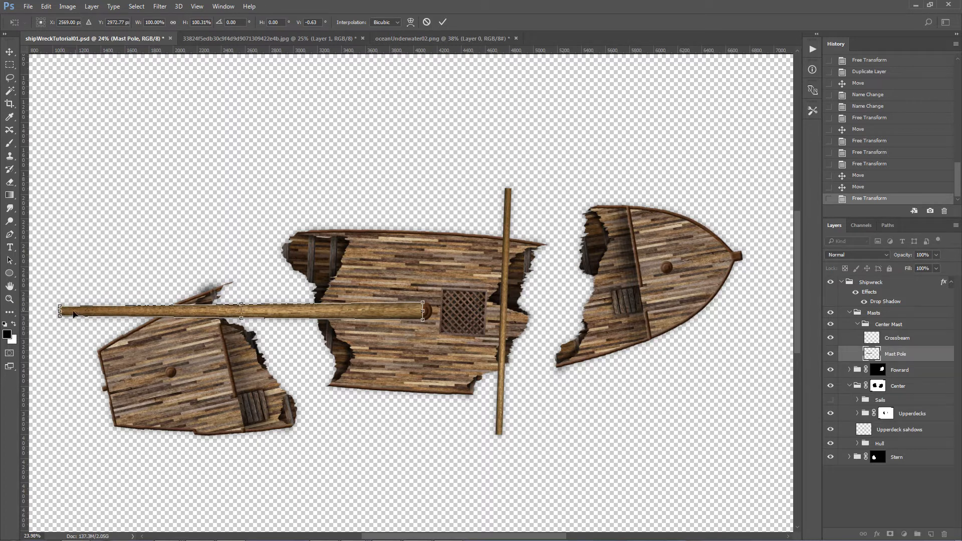
key("Return")
Step: Apply a second Perspective transform to narrow the mast pole's stern-side end slightly more
key("ctrl+t")
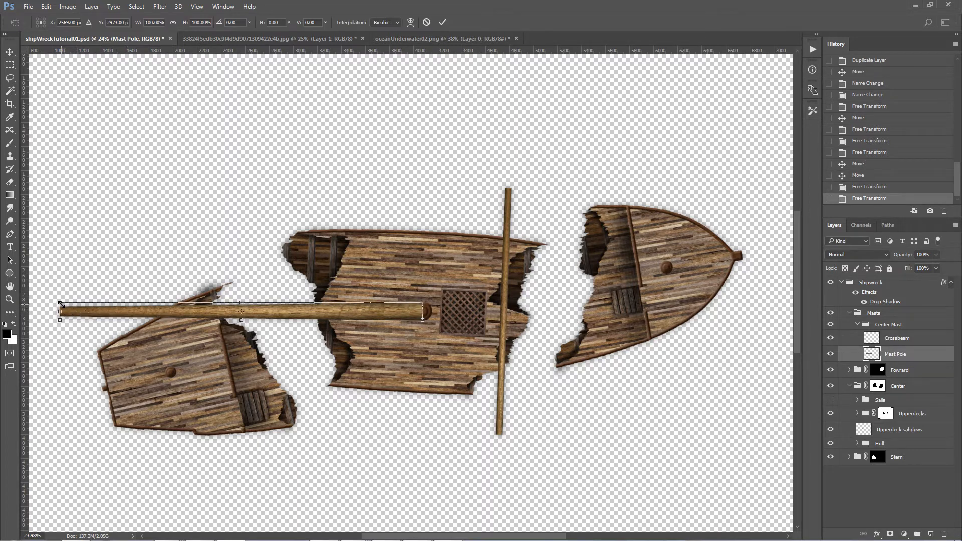
key("Escape")
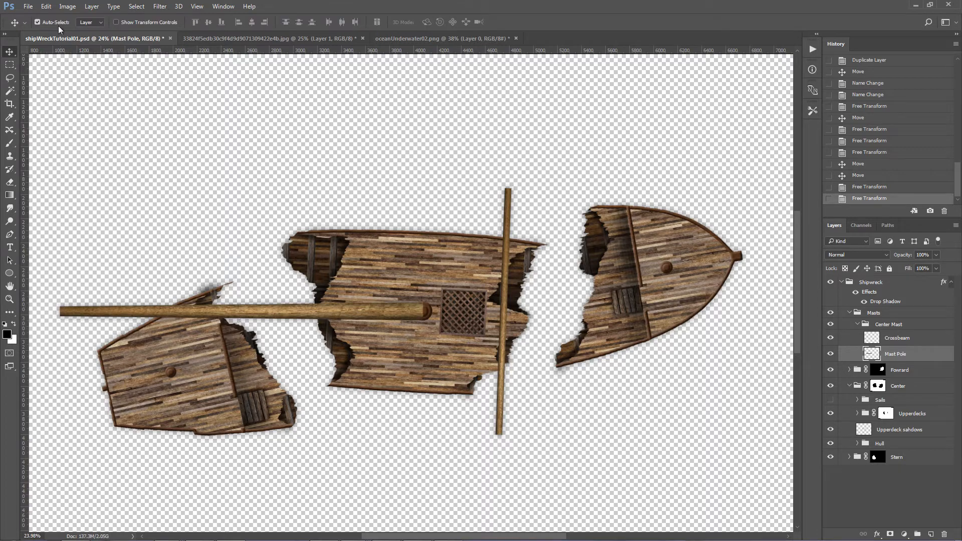
left_click(46, 7)
mouse_move(70, 221)
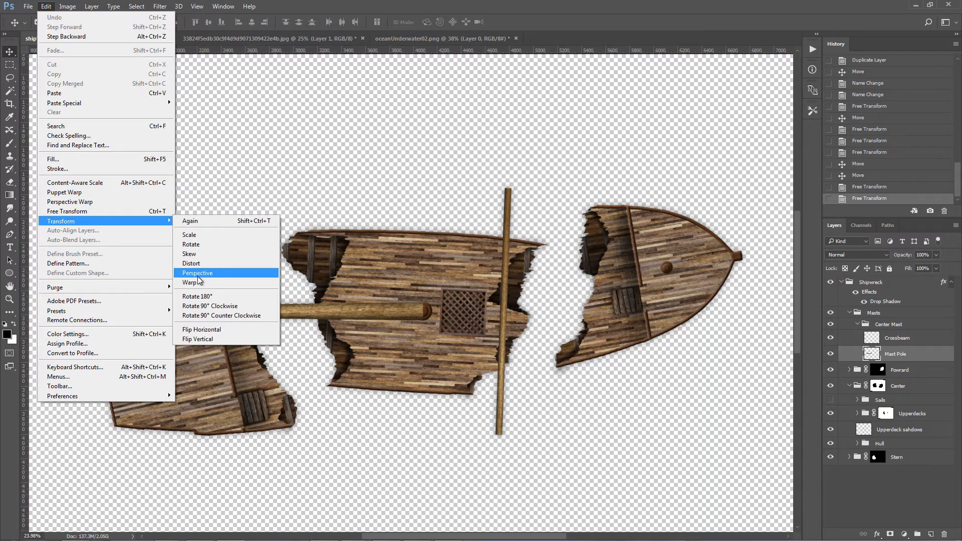
left_click(198, 273)
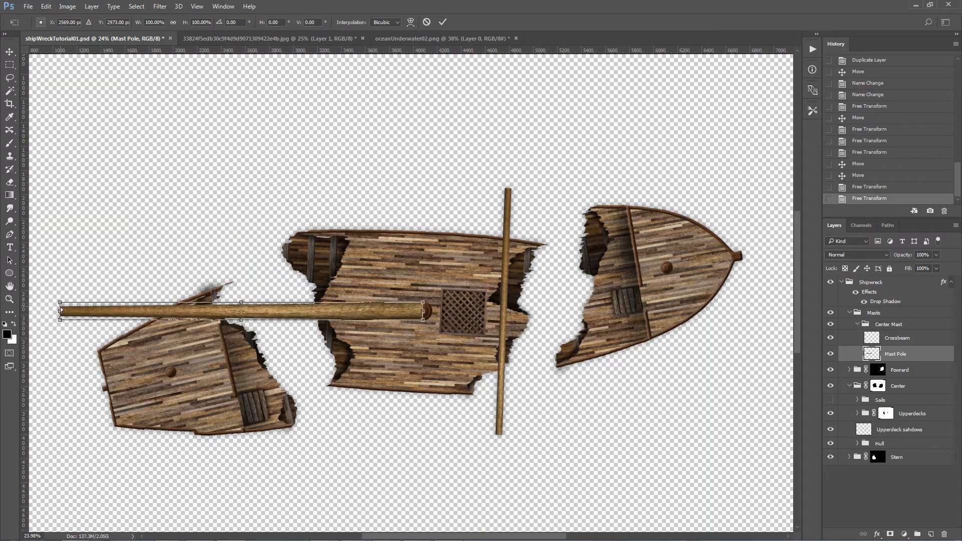
left_click_drag(61, 305, 62, 307)
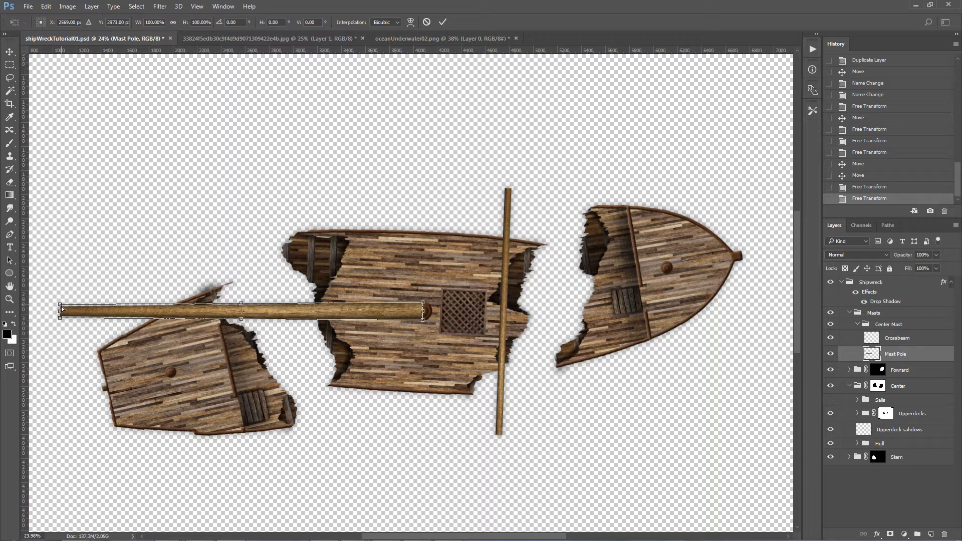
left_click_drag(240, 310, 253, 312)
key("Return")
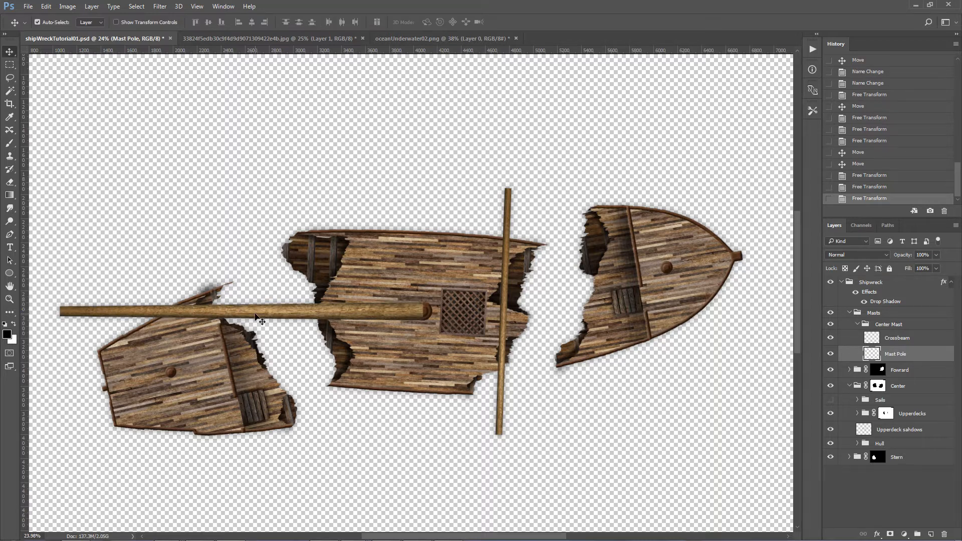
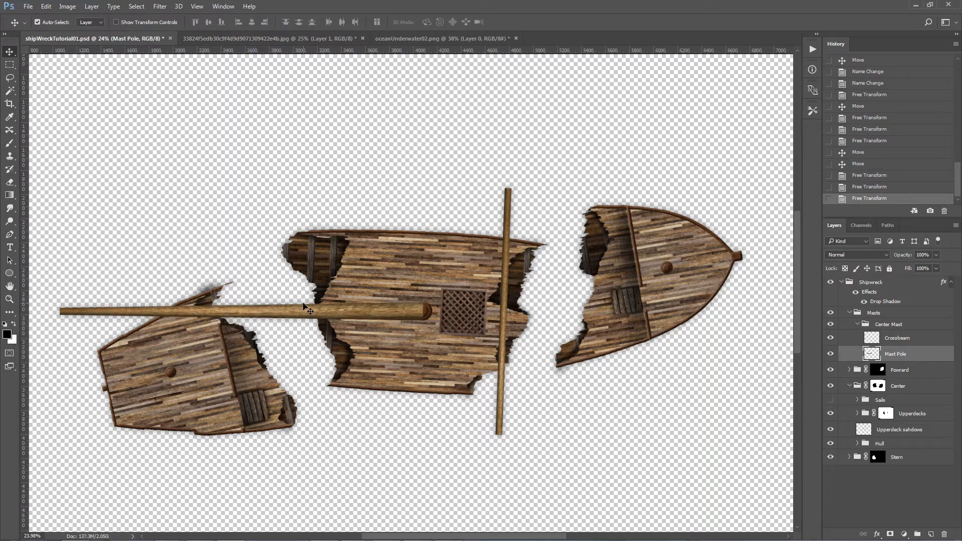
Step: Move the mast pole above the center deck and place the crossbeam across its narrow stern-side end
left_click_drag(300, 315, 360, 180)
left_click_drag(512, 249, 179, 159)
left_click_drag(304, 179, 328, 218)
left_click(180, 246)
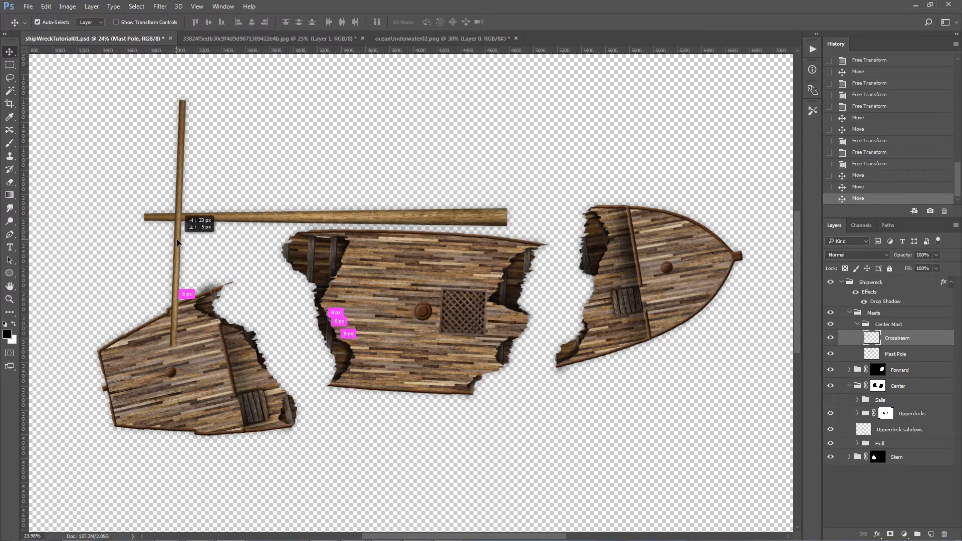
Step: Rotate the crossbeam about -3.7° toward an upright position
key("ctrl+t")
left_click_drag(184, 371, 215, 354)
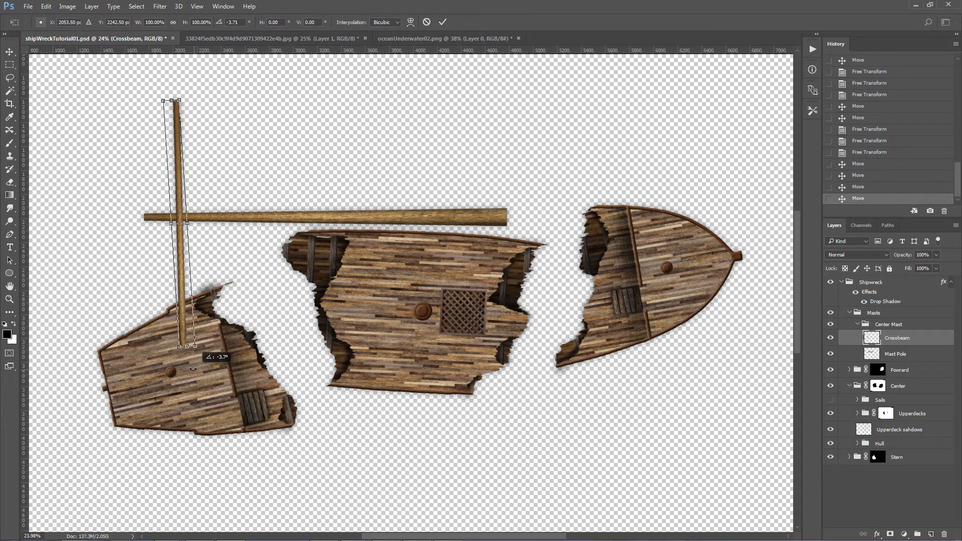
key("Return")
Step: Add a vertical guide beside the crossbeam, then align the beam with it and straighten it to vertical
left_click_drag(24, 253, 167, 254)
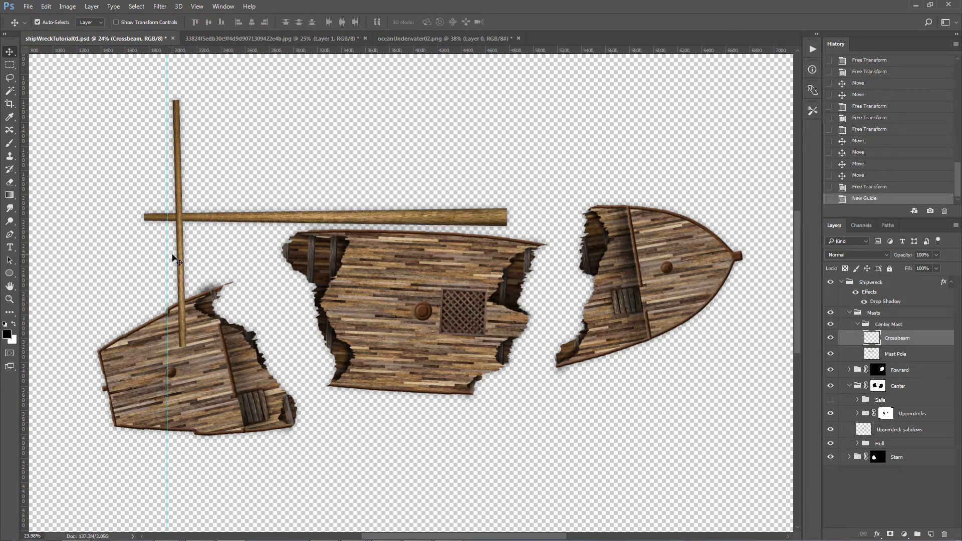
key("ctrl+t")
left_click_drag(198, 354, 206, 339)
key("Return")
left_click_drag(178, 237, 174, 225)
key("ctrl+t")
left_click_drag(183, 346, 179, 316)
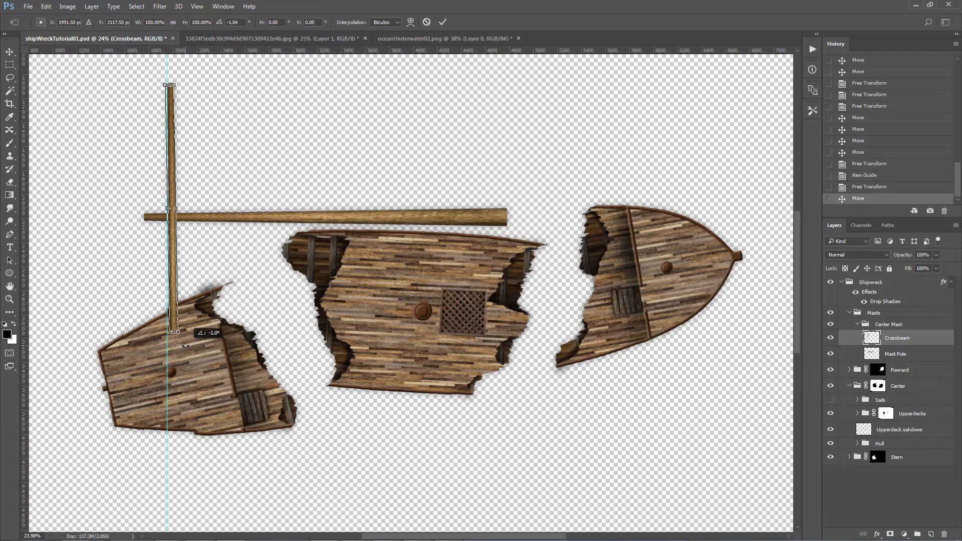
key("Return")
Step: Remove the vertical guide and position the crossbeam across the mast pole near its narrow end
left_click_drag(172, 228, 239, 244)
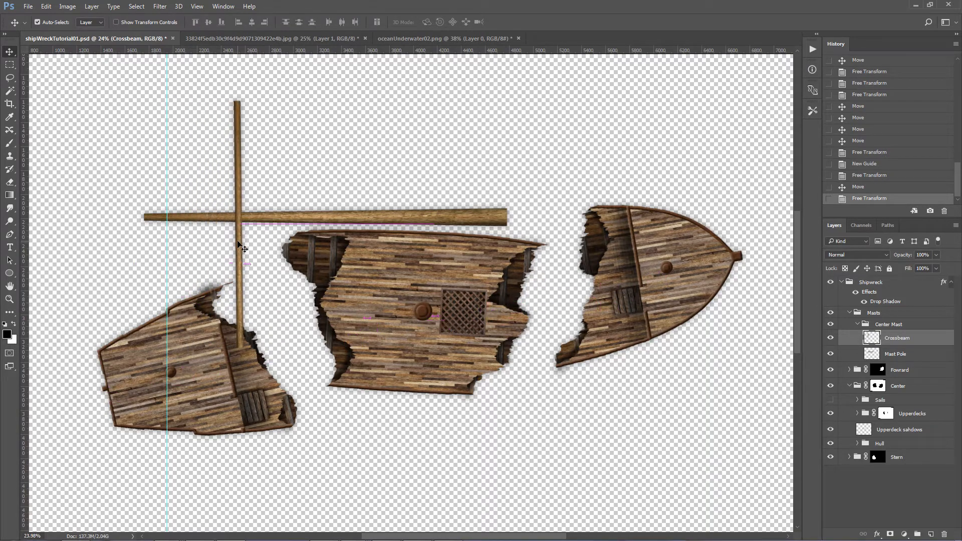
left_click_drag(167, 156, 14, 156)
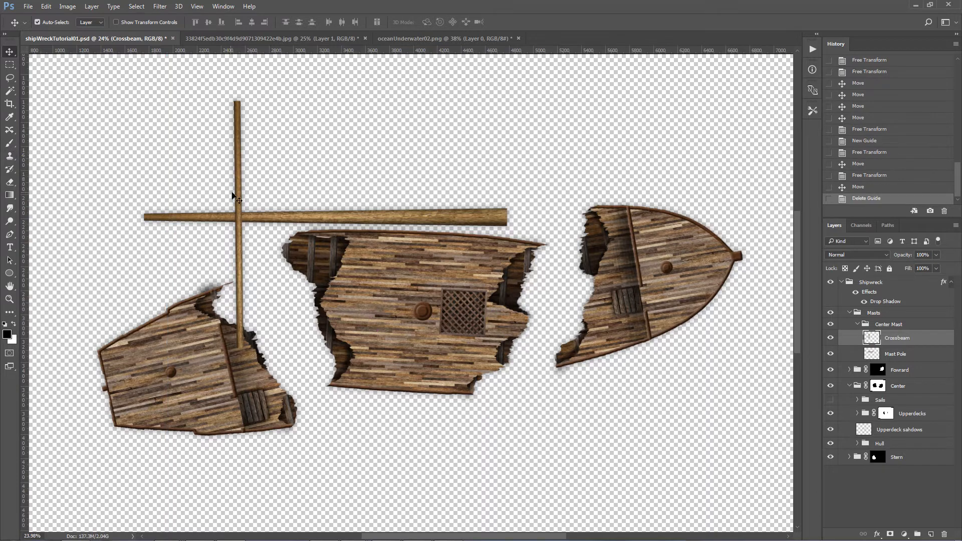
left_click_drag(241, 193, 201, 191)
Step: Duplicate the crossbeam, placing the full-size one nearer the mast's base and scaling the one at the narrow end shorter and thinner
key("ctrl+j")
key("Return")
key("ctrl+t")
left_click_drag(211, 95, 210, 160)
left_click_drag(214, 245, 208, 211)
key("Return")
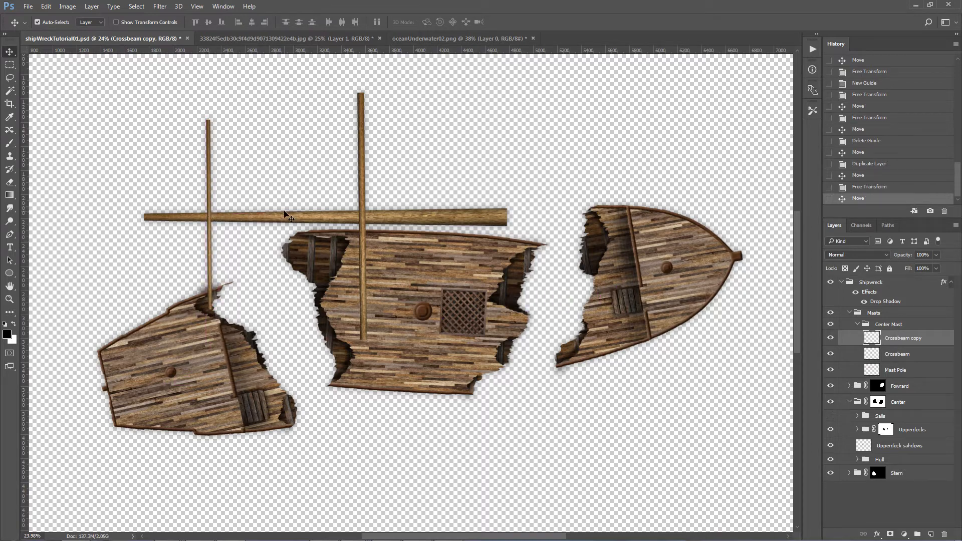
Step: Open Rope-Coil_bg-g.png from the Mundane Stuff folder
left_click(28, 6)
left_click(43, 28)
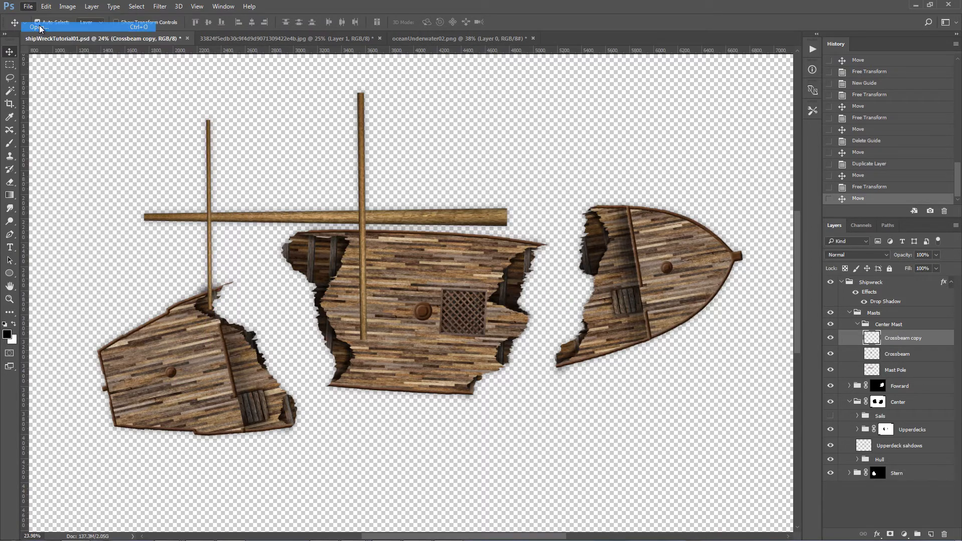
left_click(237, 23)
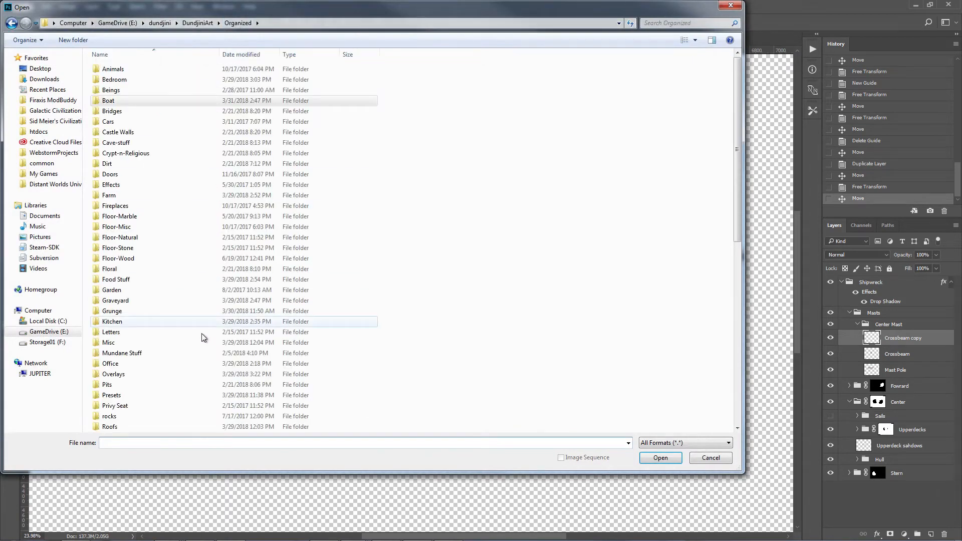
left_click(145, 354)
double_click(146, 354)
left_click(335, 346)
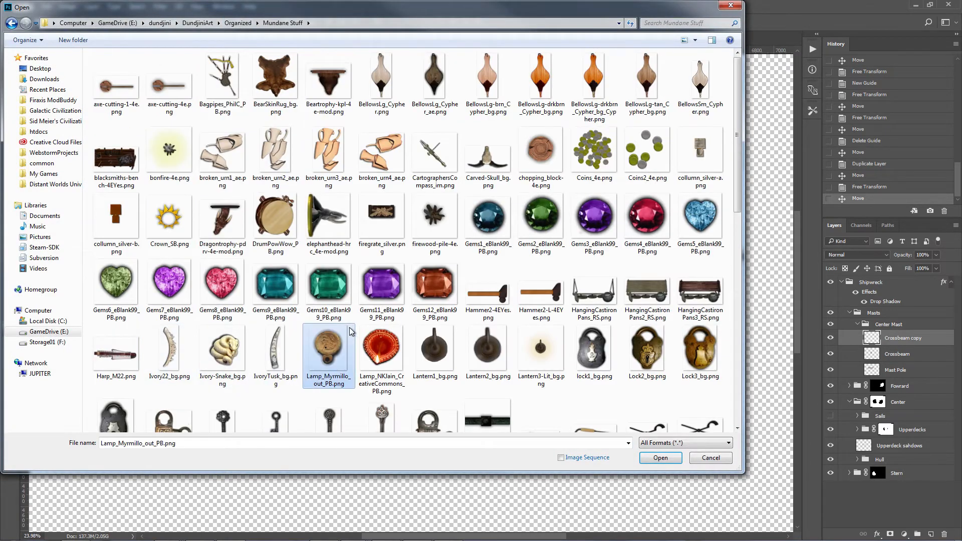
scroll(381, 281, "down", 10)
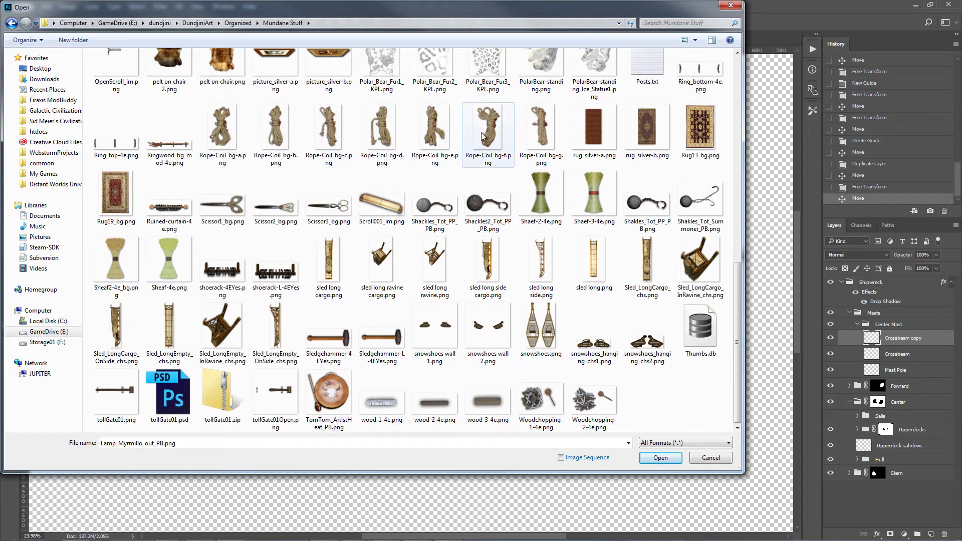
double_click(544, 137)
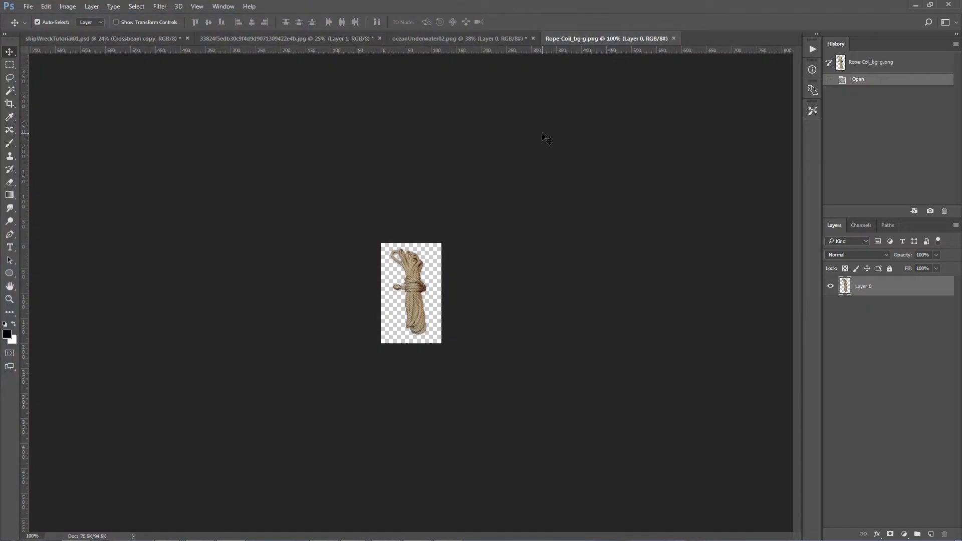
Step: Bring the rope coil into shipWreckTutorial01.psd, rotate it horizontal and place it where the larger crossbeam meets the mast pole
left_click_drag(833, 287, 386, 237)
key("z")
key("v")
key("ctrl+t")
left_click_drag(408, 129, 528, 266)
key("Return")
left_click_drag(404, 248, 384, 264)
Step: Stretch the rope coil wider across the crossing with a Free Transform
key("ctrl+t")
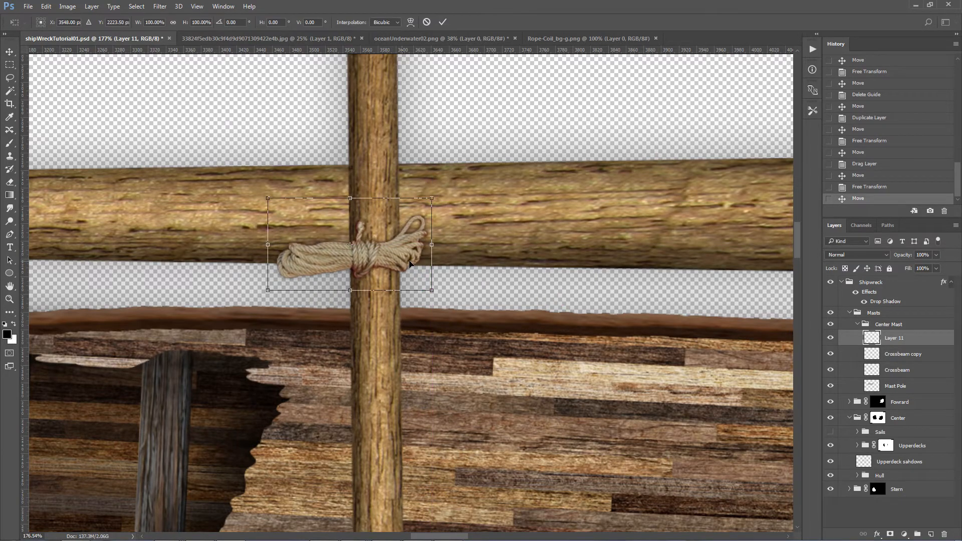
left_click_drag(432, 245, 481, 245)
left_click_drag(268, 245, 264, 245)
key("Return")
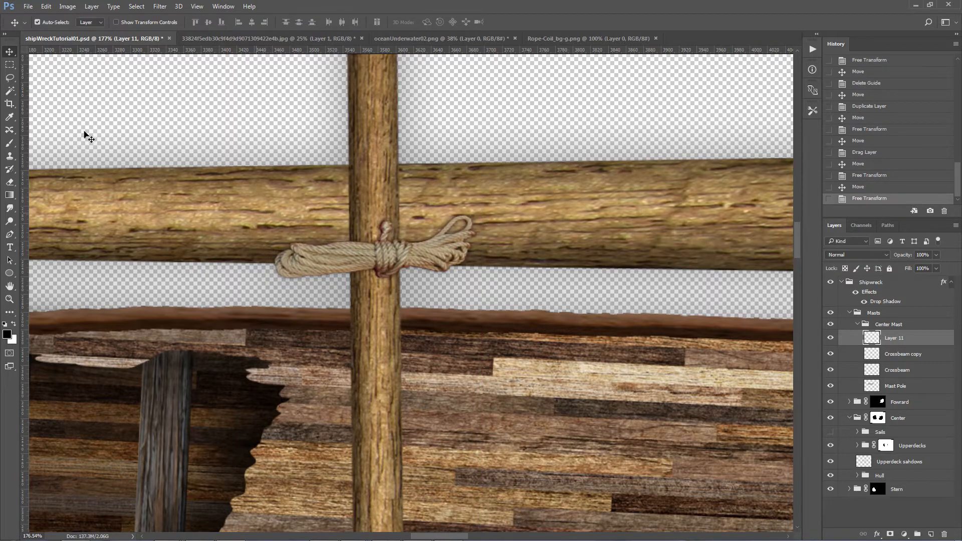
Step: Lasso and cut away both loose ends of the rope coil, keeping only the wrapped middle
left_click(10, 80)
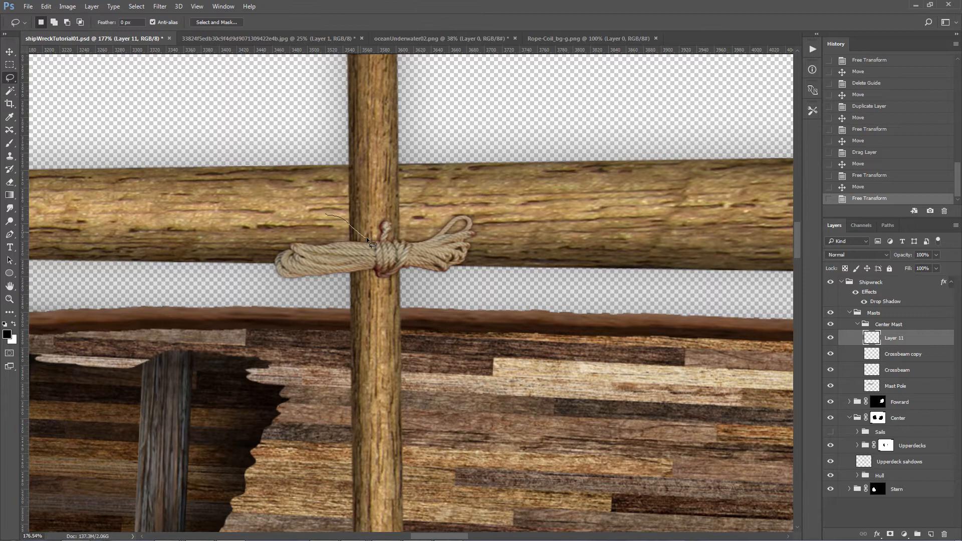
mouse_move(379, 275)
left_mouse_down()
mouse_move(226, 301)
mouse_move(215, 221)
left_mouse_up()
key("ctrl+x")
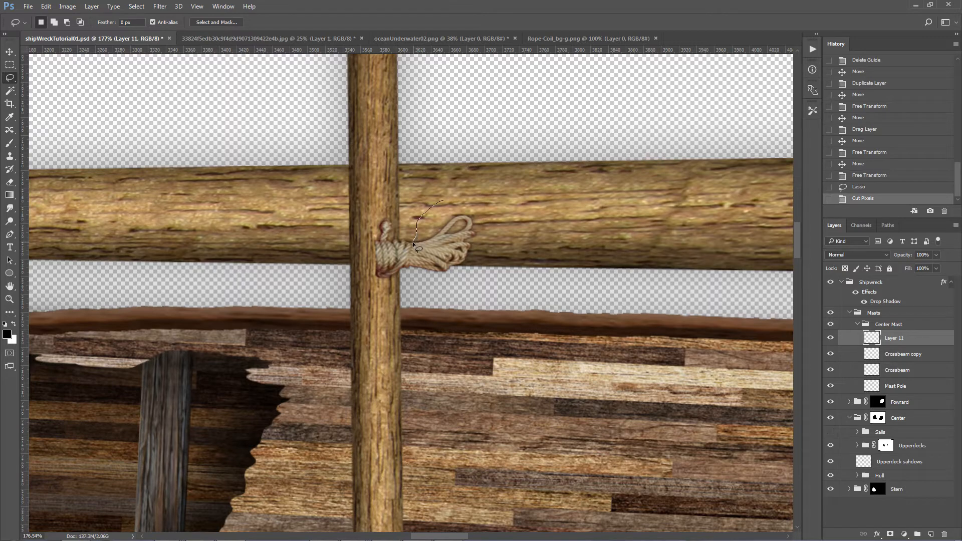
mouse_move(412, 269)
left_mouse_down()
mouse_move(543, 291)
mouse_move(555, 187)
left_mouse_up()
key("ctrl+x")
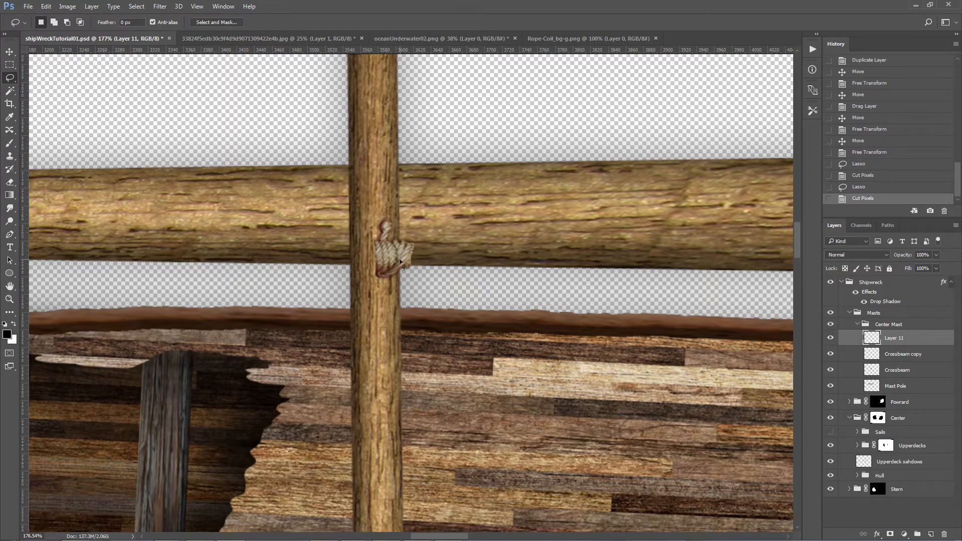
Step: Move the rope wrap onto the mast pole beside the crossbeam and trim stray rope from it with the Lasso
key("v")
left_click_drag(401, 262, 377, 175)
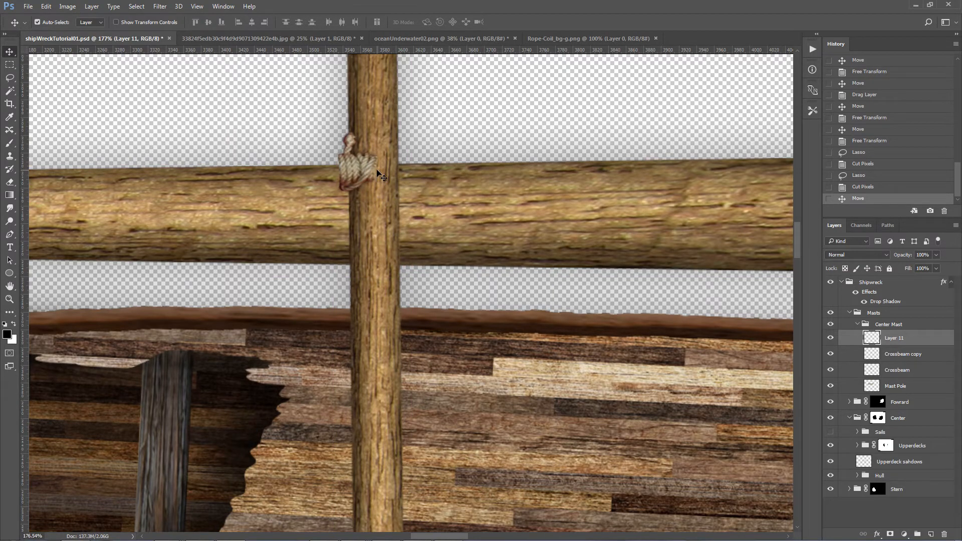
key("ctrl+t")
key("Escape")
left_click_drag(366, 171, 416, 210)
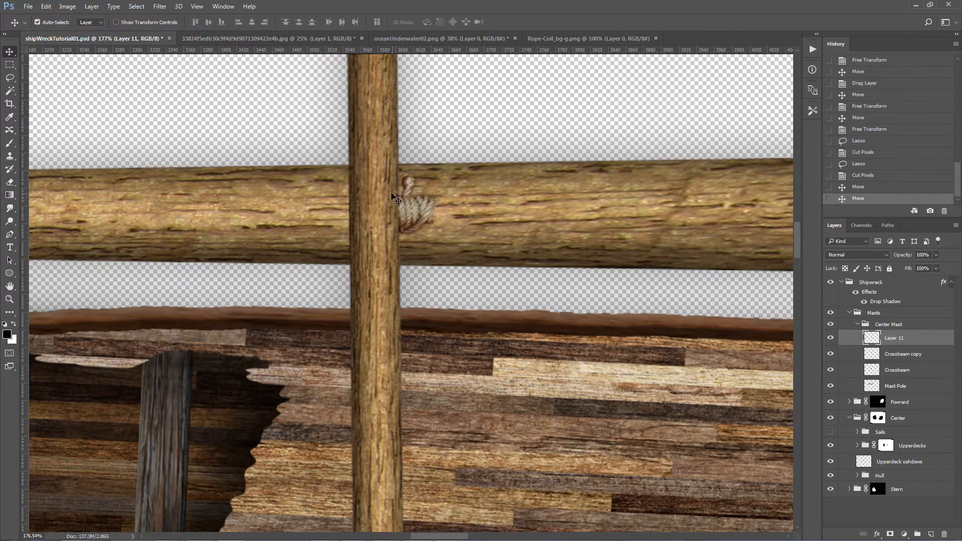
left_click(10, 78)
mouse_move(169, 75)
left_mouse_down()
mouse_move(234, 76)
mouse_move(383, 181)
left_mouse_up()
left_click_drag(388, 266, 96, 157)
key("ctrl+x")
Step: Place the rope wrap over the crossing and scale it to about 151% width and 174% height
key("v")
key("ctrl+t")
mouse_move(414, 214)
left_mouse_down()
mouse_move(384, 196)
mouse_move(365, 210)
mouse_move(410, 197)
left_mouse_up()
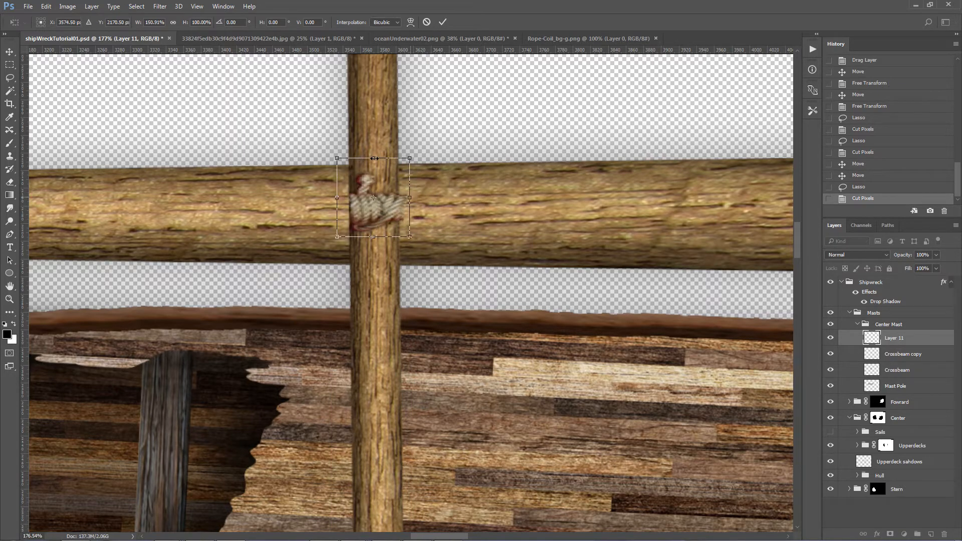
left_click_drag(374, 151, 373, 98)
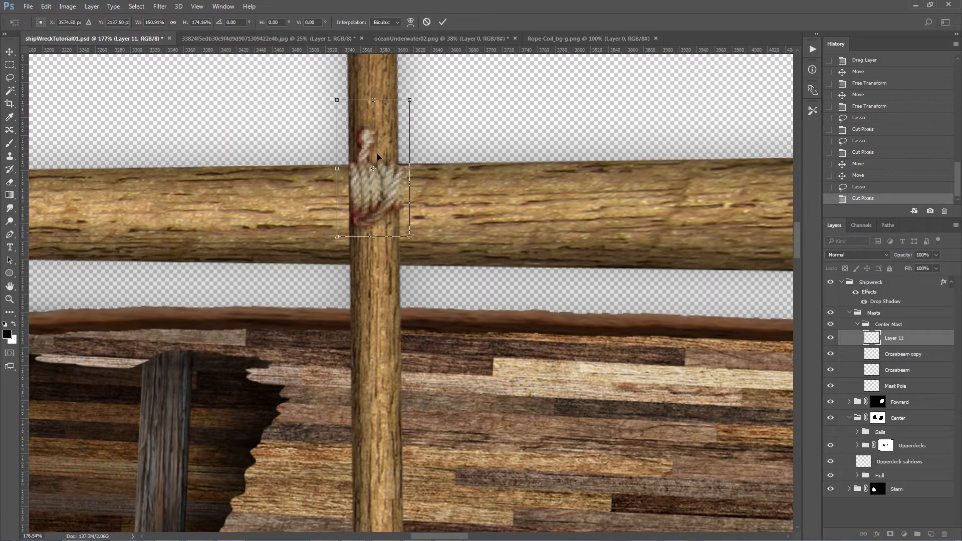
key("Return")
Step: Cut away the loop above the rope wrap and stretch the wrap downward along the crossbeam
key("l")
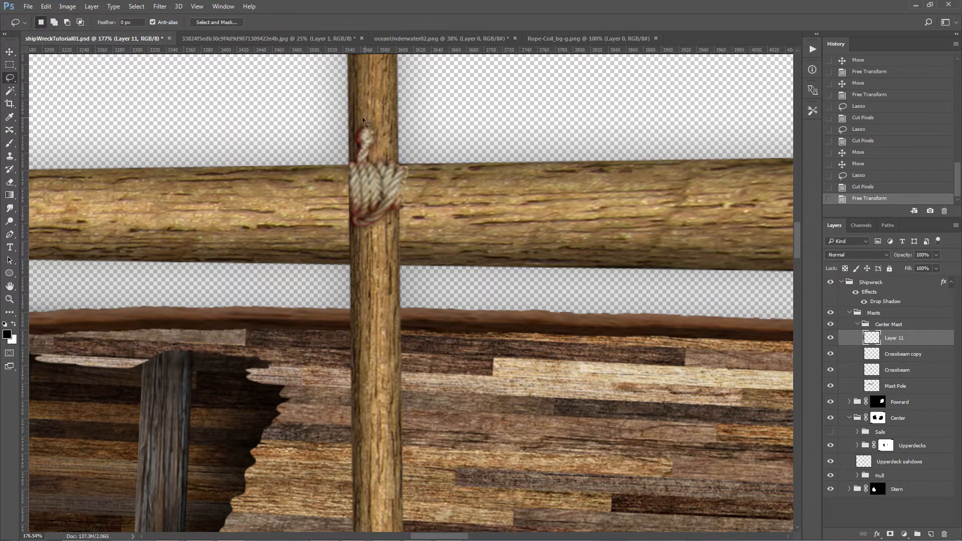
left_click_drag(390, 148, 389, 131)
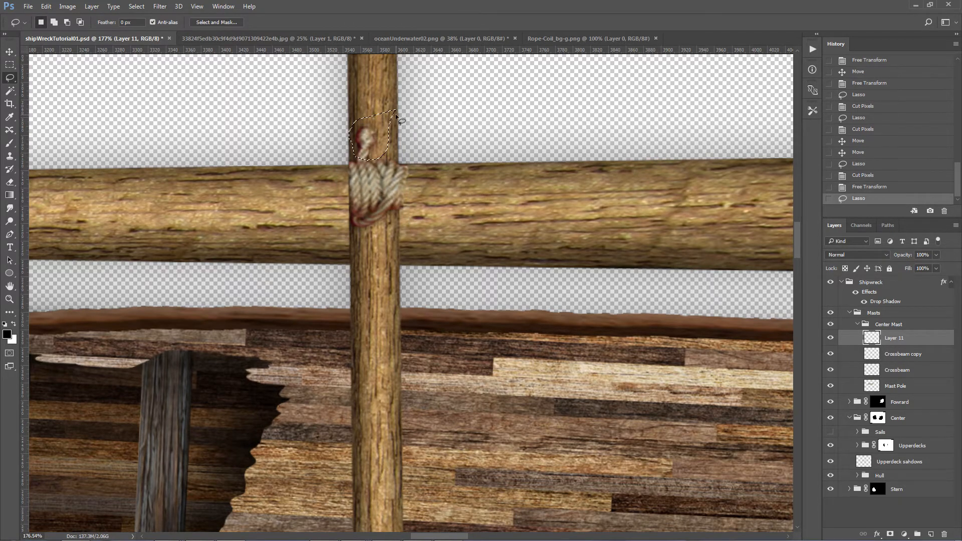
key("ctrl+x")
key("ctrl+t")
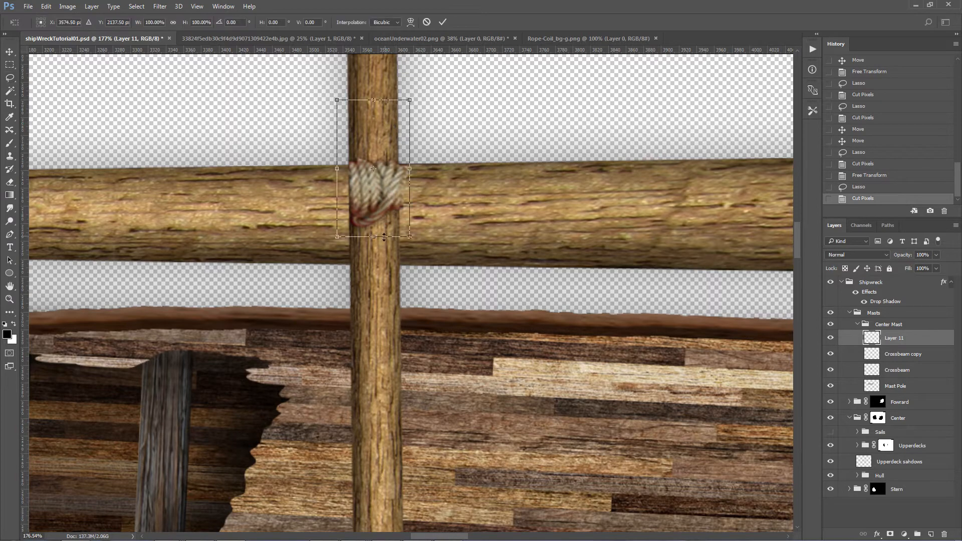
left_click_drag(373, 237, 373, 289)
key("Return")
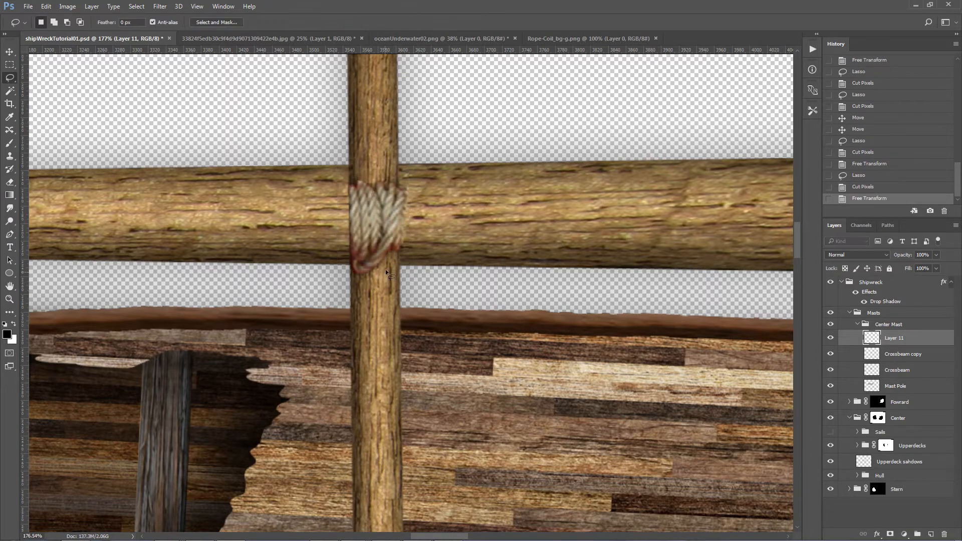
Step: Trim the rope wrap again and stretch it taller and slightly wider so it spans the mast pole's thickness
mouse_move(411, 86)
left_mouse_down()
mouse_move(308, 144)
mouse_move(346, 177)
mouse_move(477, 75)
mouse_move(472, 88)
left_mouse_up()
key("ctrl+x")
key("ctrl+t")
left_click_drag(374, 176, 376, 139)
left_click_drag(373, 286, 373, 323)
left_click_drag(337, 232, 330, 231)
key("Return")
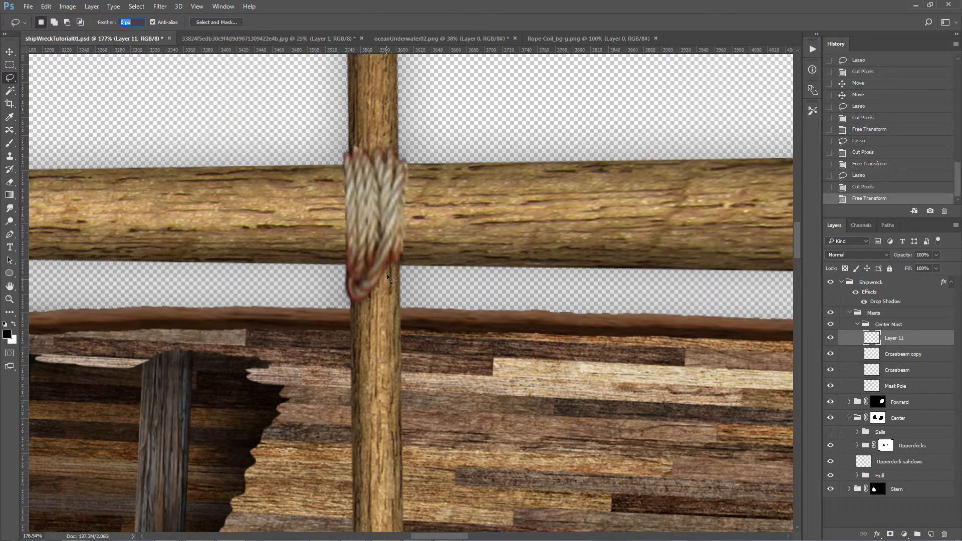
Step: Lasso and cut away the leftover loop at the lower end of the rope wrap
key("Return")
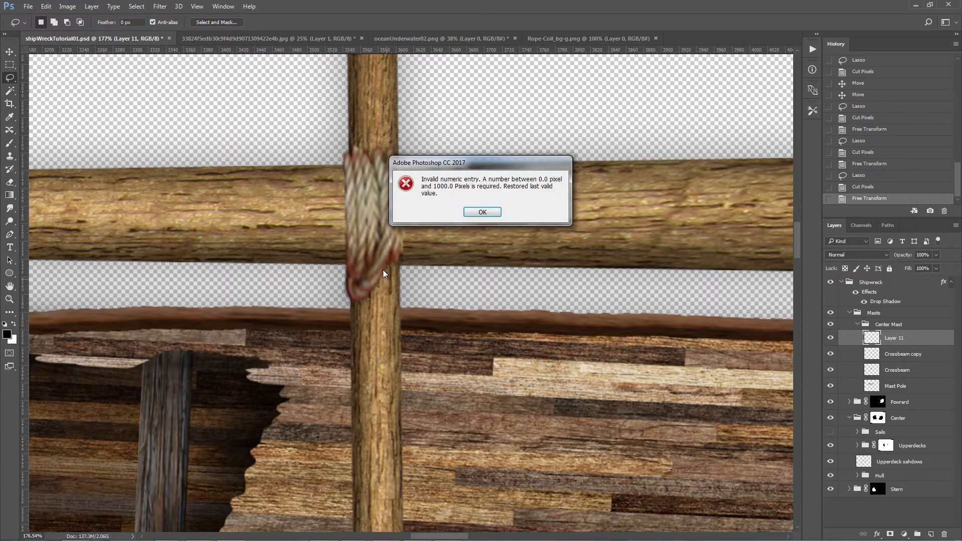
left_click(473, 210)
mouse_move(391, 270)
left_mouse_down()
mouse_move(401, 273)
mouse_move(323, 295)
mouse_move(346, 285)
left_mouse_up()
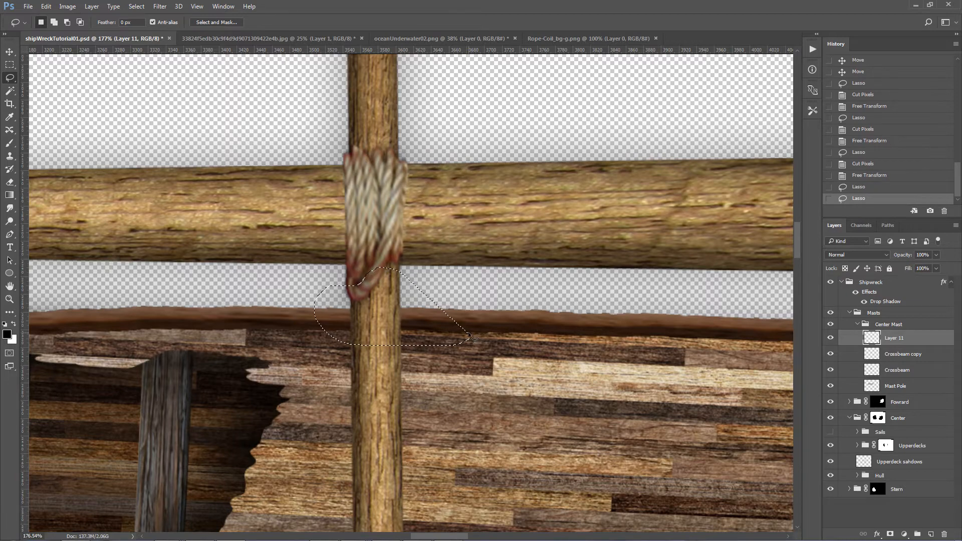
key("ctrl+x")
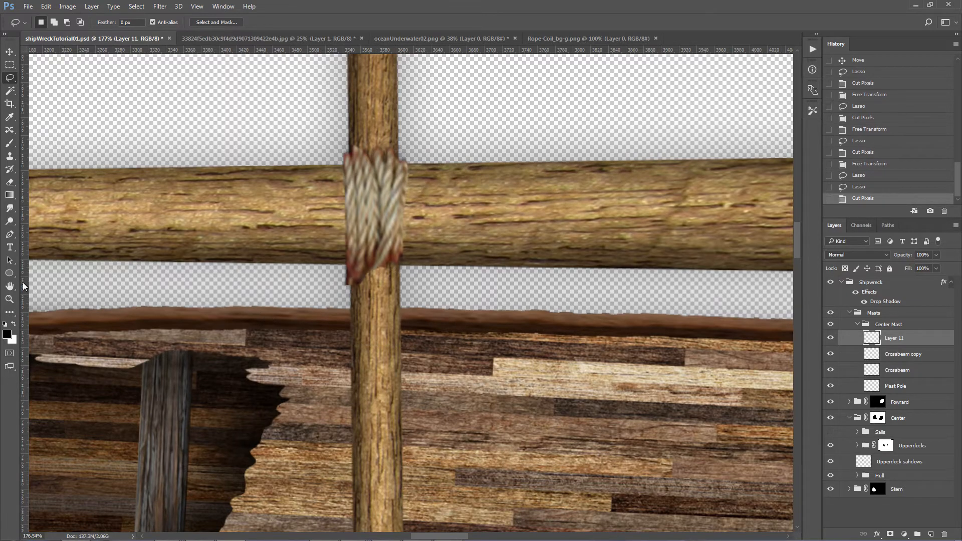
Step: Compare the rope wrap at 100% zoom with the mast lashing in oceanUnderwater02.png, then return to shipWreckTutorial01.psd
double_click(10, 299)
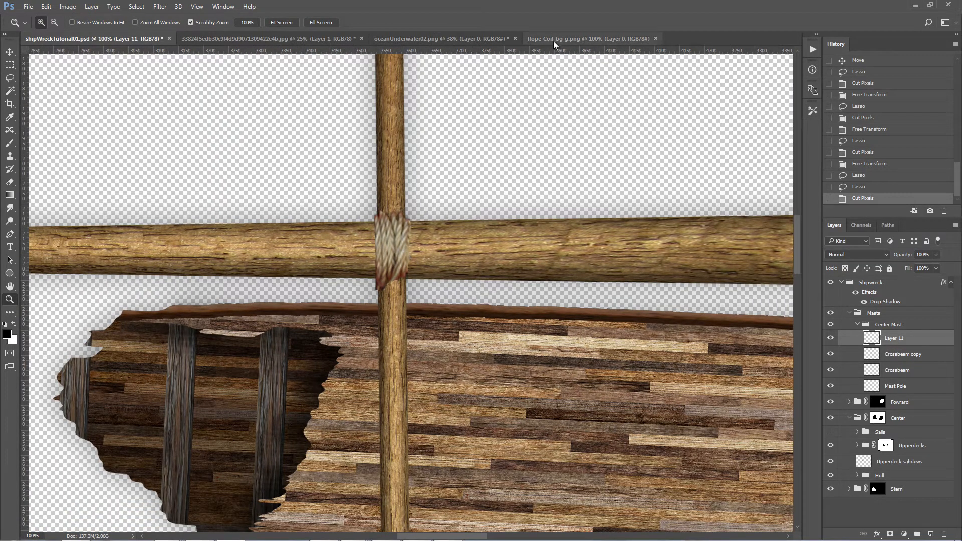
left_click(471, 39)
left_click_drag(471, 362, 514, 314)
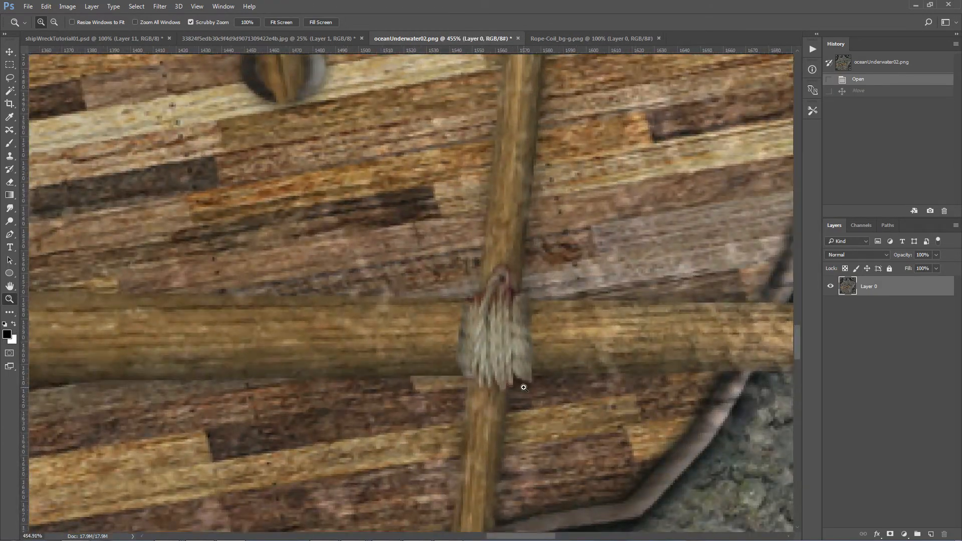
left_click(556, 38)
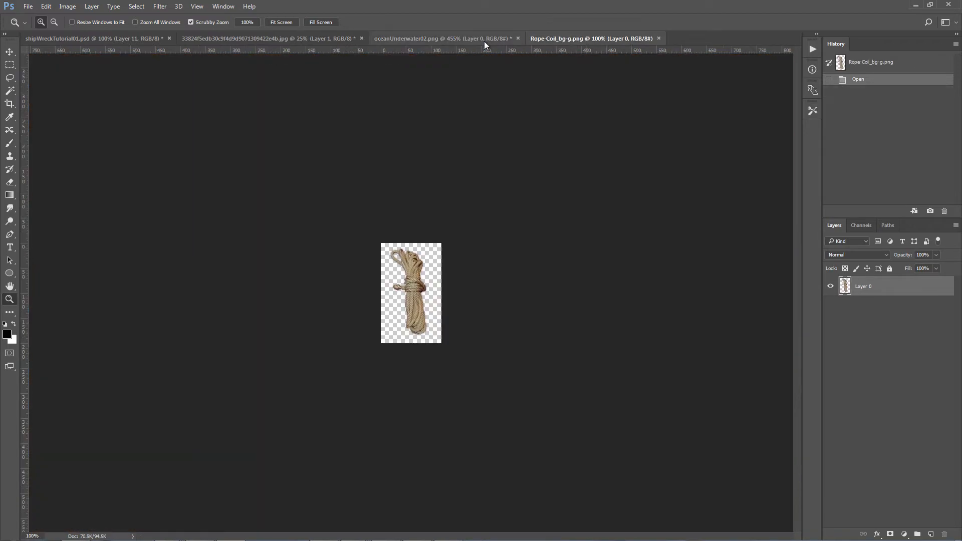
left_click(311, 38)
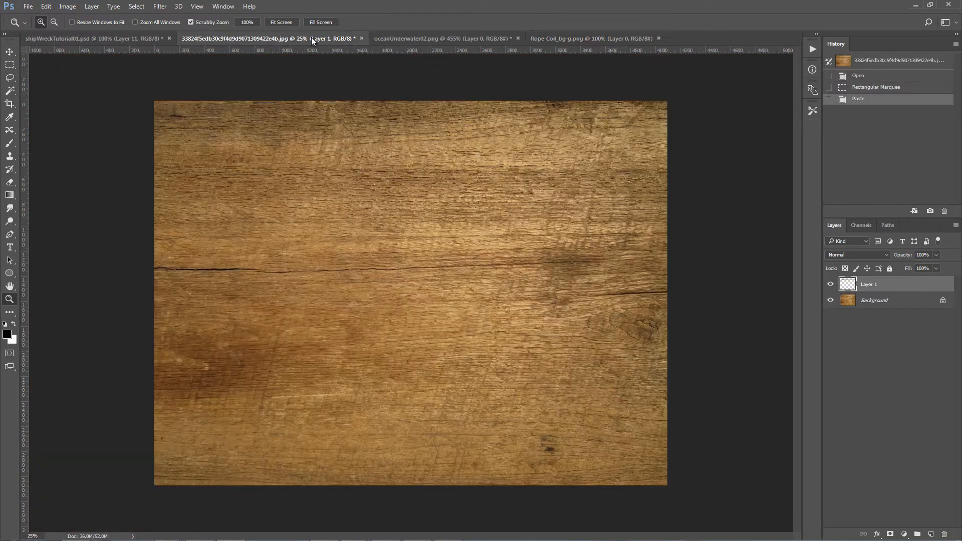
left_click(144, 38)
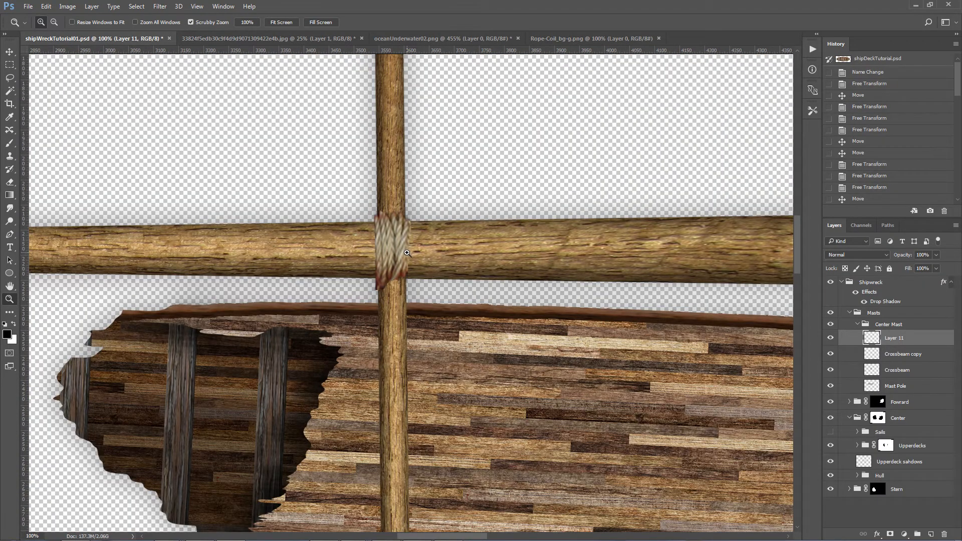
left_click_drag(406, 253, 298, 253)
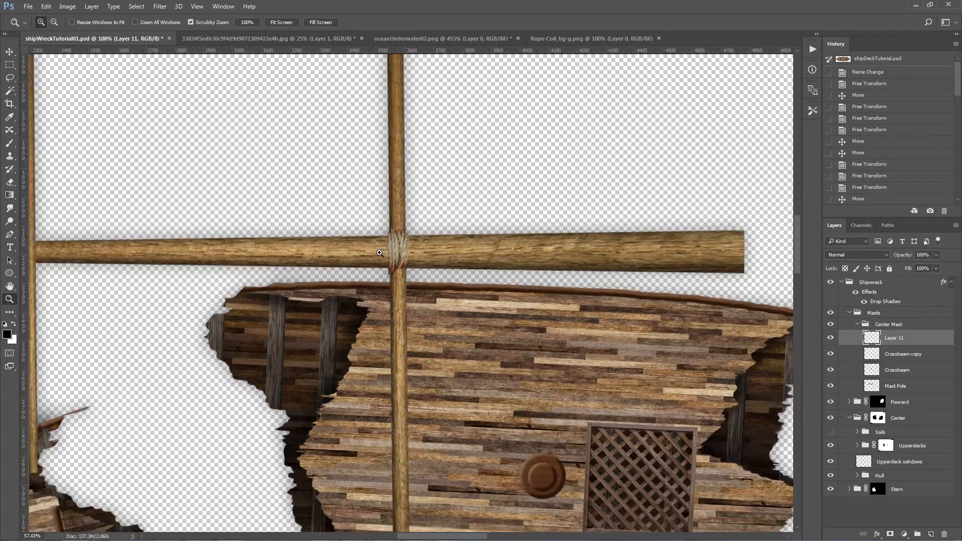
Step: Duplicate the rope wrap and place the copy where the thinner crossbeam crosses the mast pole
double_click(10, 299)
left_click(281, 22)
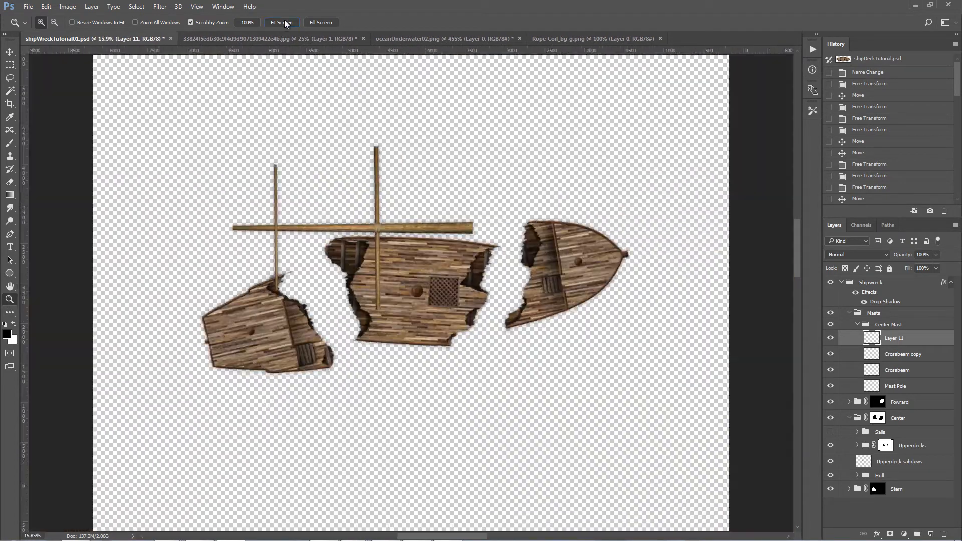
left_click_drag(380, 228, 276, 228)
key("v")
key("z")
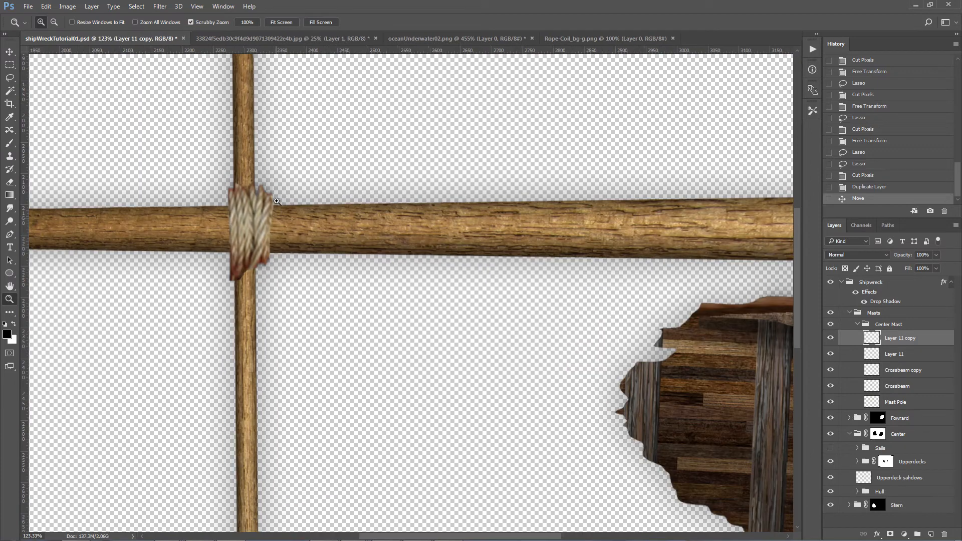
Step: Scale the copied rope wrap narrower and shorter so it fits the thinner crossbeam and mast pole
key("ctrl+t")
left_click_drag(271, 181, 264, 192)
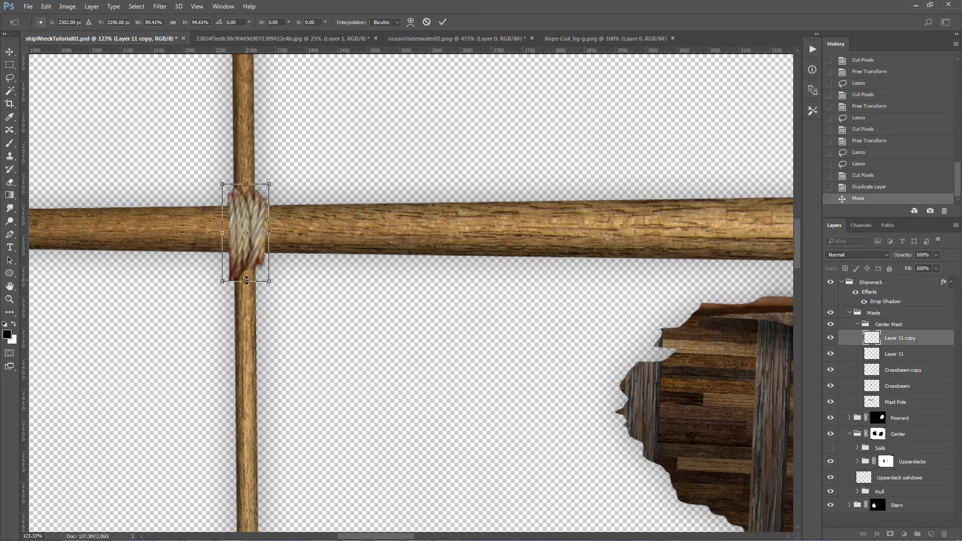
left_click_drag(246, 279, 248, 271)
left_click_drag(247, 187, 248, 190)
key("Return")
key("z")
key("ctrl+0")
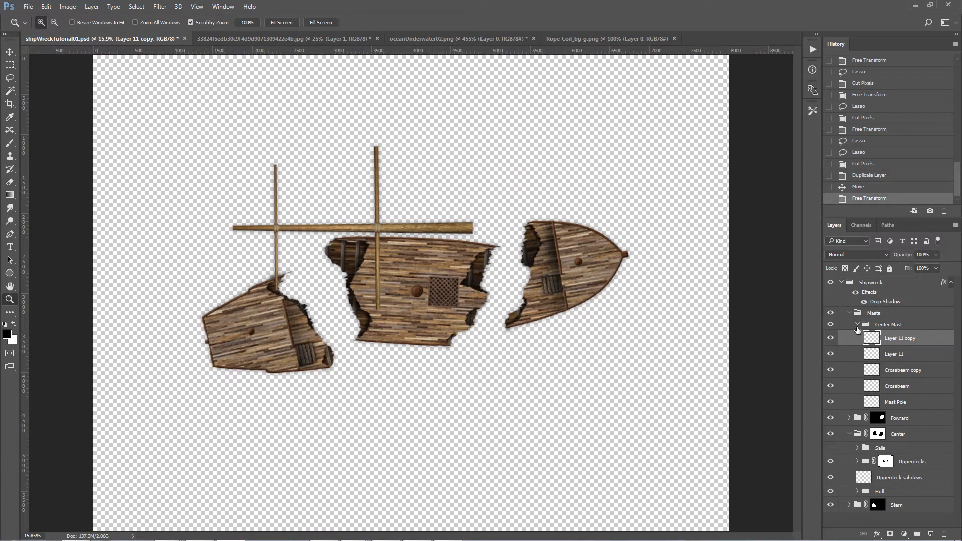
Step: Check the Center Mast group's visibility, collapse it and duplicate it twice
left_click(831, 325)
left_click(831, 325)
left_click(858, 325)
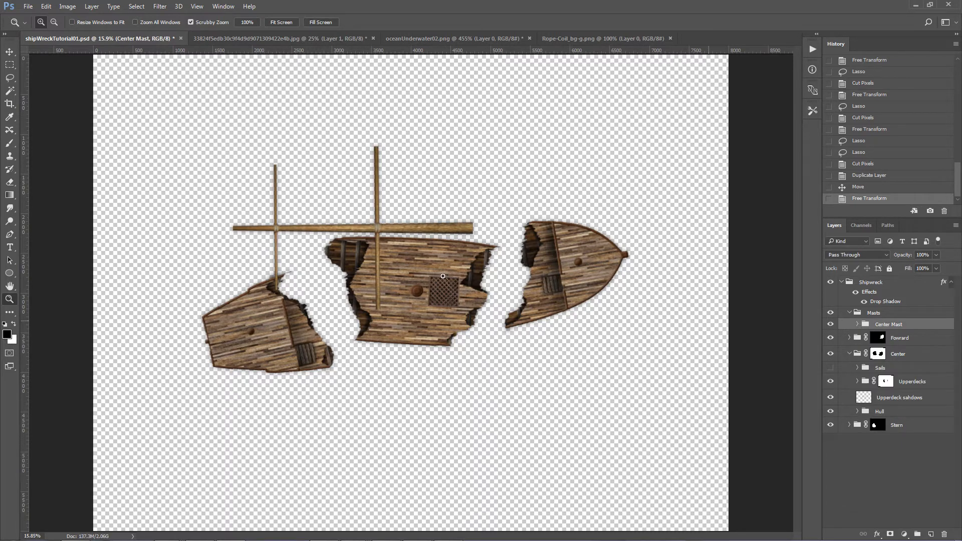
key("ctrl+alt+j")
key("Return")
key("ctrl+alt+j")
key("Return")
Step: Rename the upper mast group copy Forward Mast and the other copy Stern Mast
double_click(890, 326)
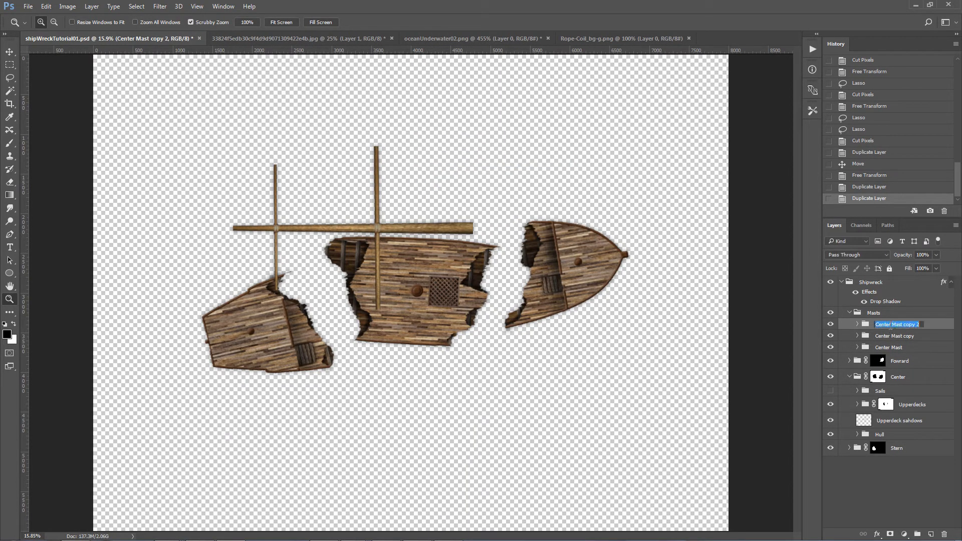
type("Forward Mast")
key("Return")
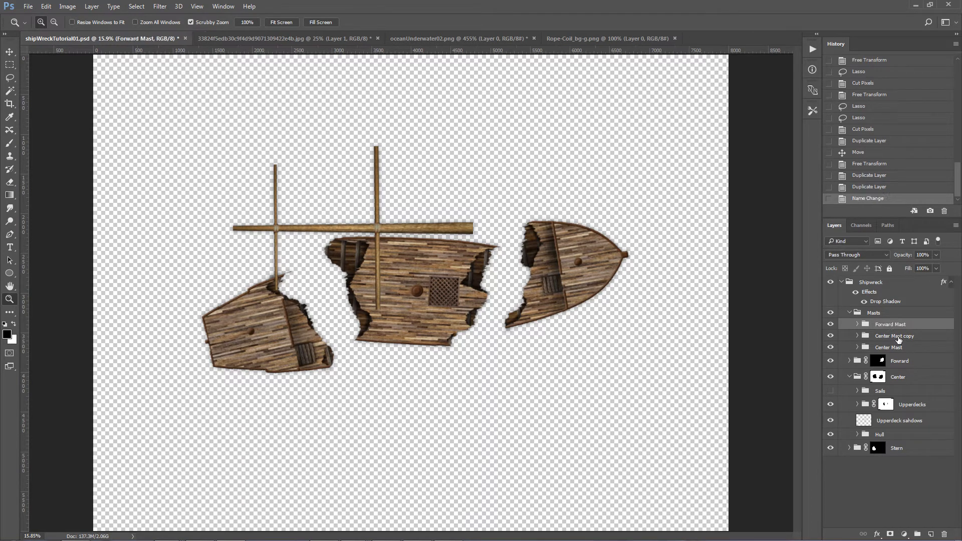
double_click(899, 337)
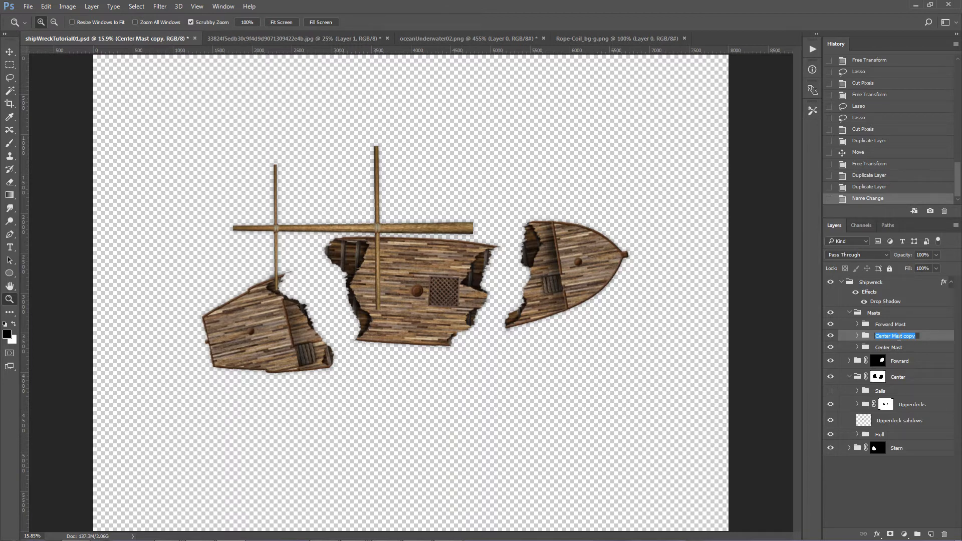
type("Stern Mast")
key("Return")
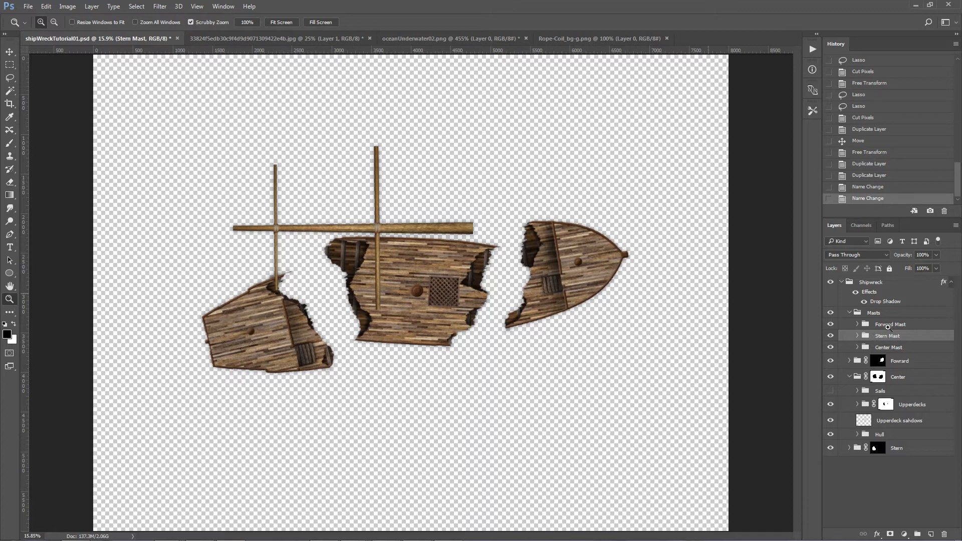
Step: Rotate the Center Mast group diagonally and move its thick end onto the center deck beside the grating
left_click(893, 351)
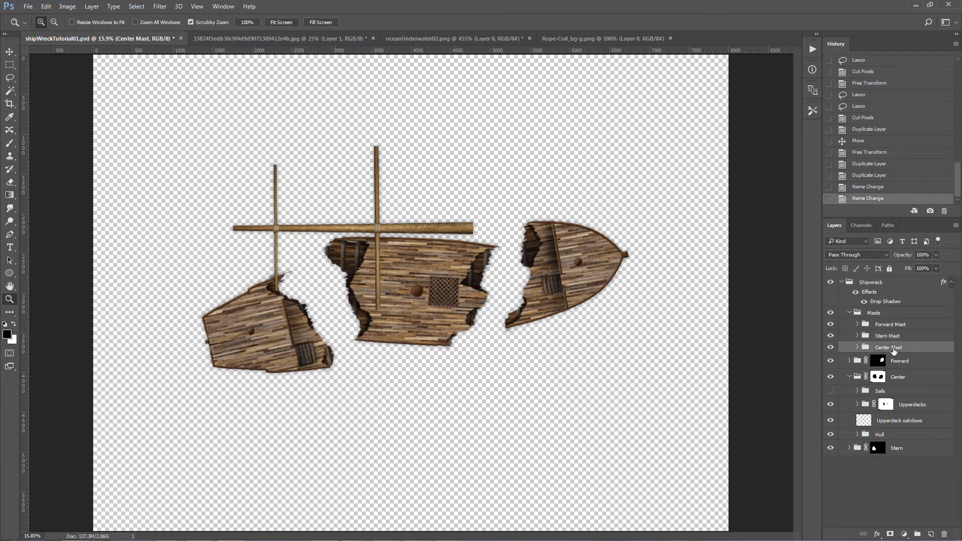
key("ctrl+t")
left_click_drag(494, 133, 516, 243)
left_click_drag(444, 271, 420, 257)
key("Return")
key("z")
Step: Rotate and shrink the Stern Mast group and lay its thick end on the stern piece, with the mast pointing down and outward
left_click(885, 337)
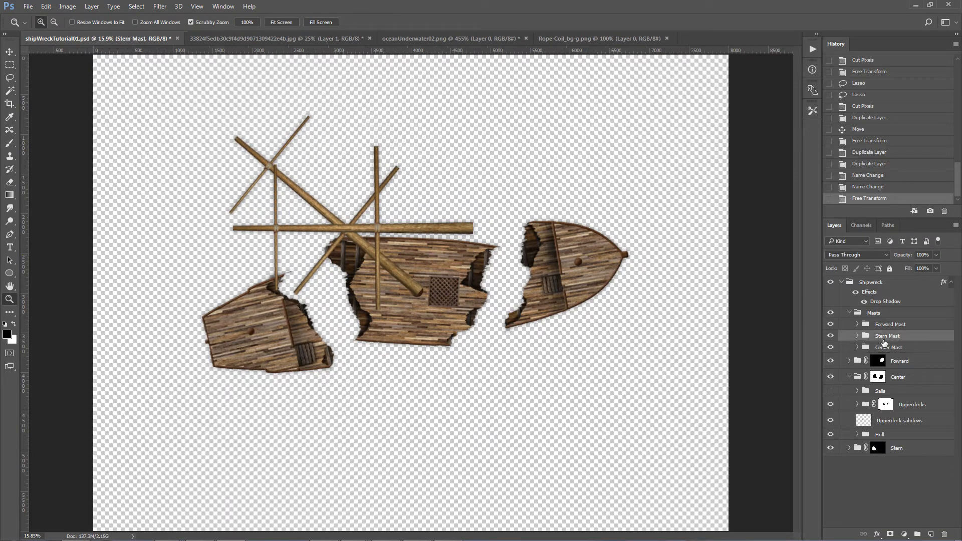
key("ctrl+t")
left_click_drag(453, 180, 259, 302)
left_click_drag(291, 367, 230, 367)
left_click_drag(210, 513, 209, 508)
left_click_drag(218, 380, 221, 379)
key("Return")
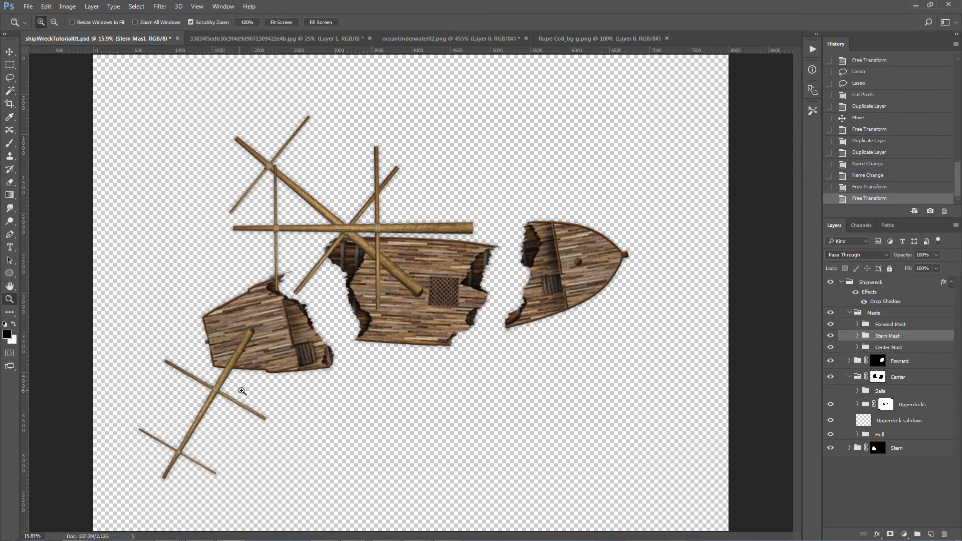
Step: Rotate the Forward Mast group about 124°, scale it to about 77% and place its thick end on the bow deck
left_click(893, 324)
key("ctrl+t")
left_click_drag(493, 125, 374, 427)
left_click_drag(323, 305, 582, 261)
left_click_drag(635, 321, 627, 258)
left_click_drag(592, 200, 595, 239)
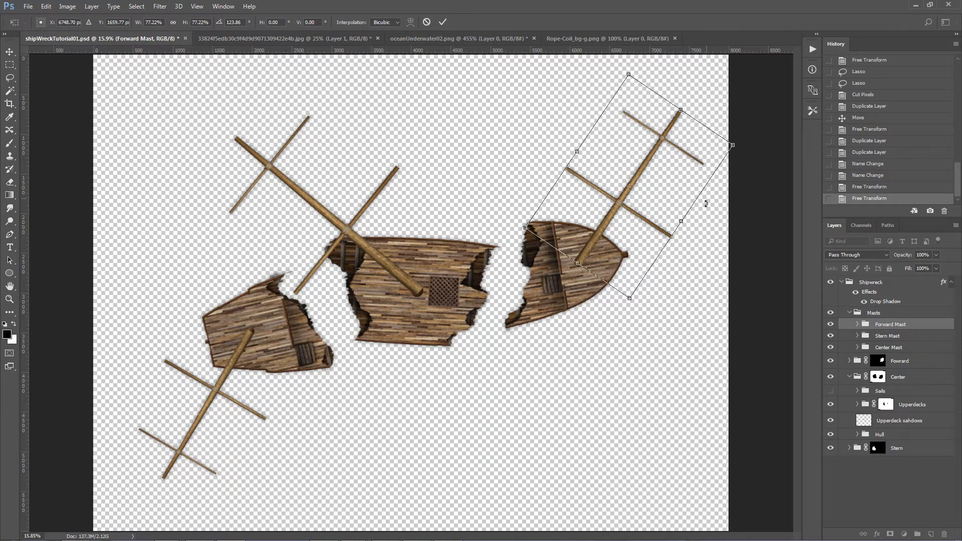
key("Return")
key("z")
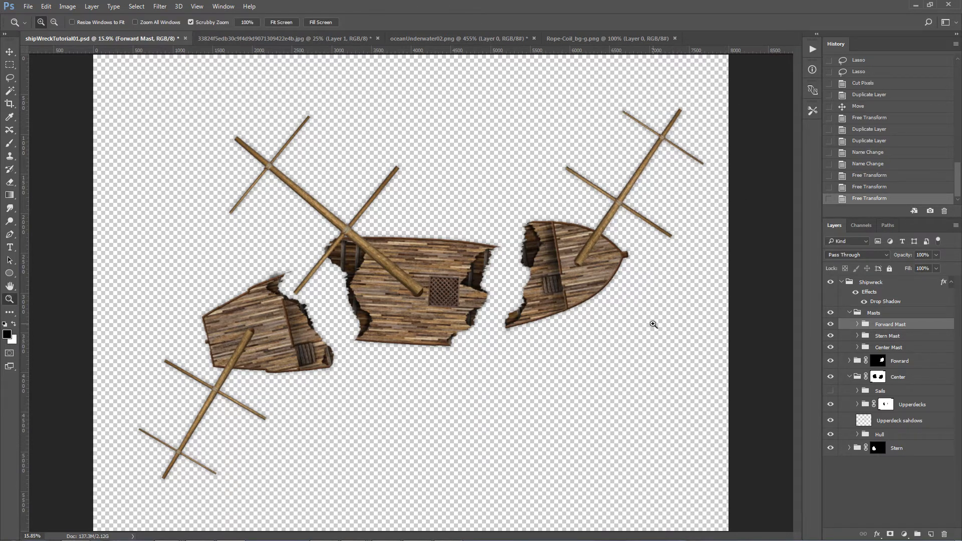
Step: Lasso the flat foot of the Forward Mast's pole and cut it away to a rounded end
left_click(575, 266)
left_click(576, 266)
key("v")
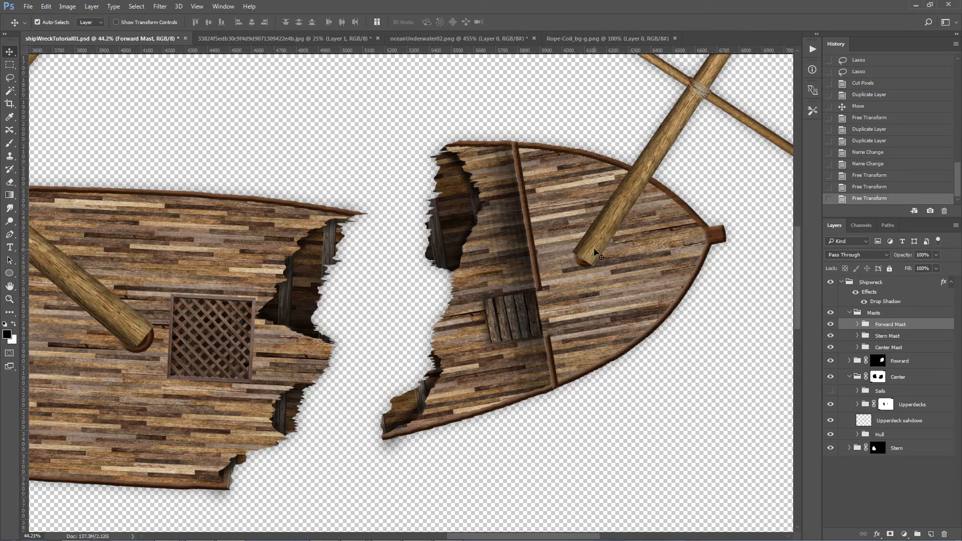
key("l")
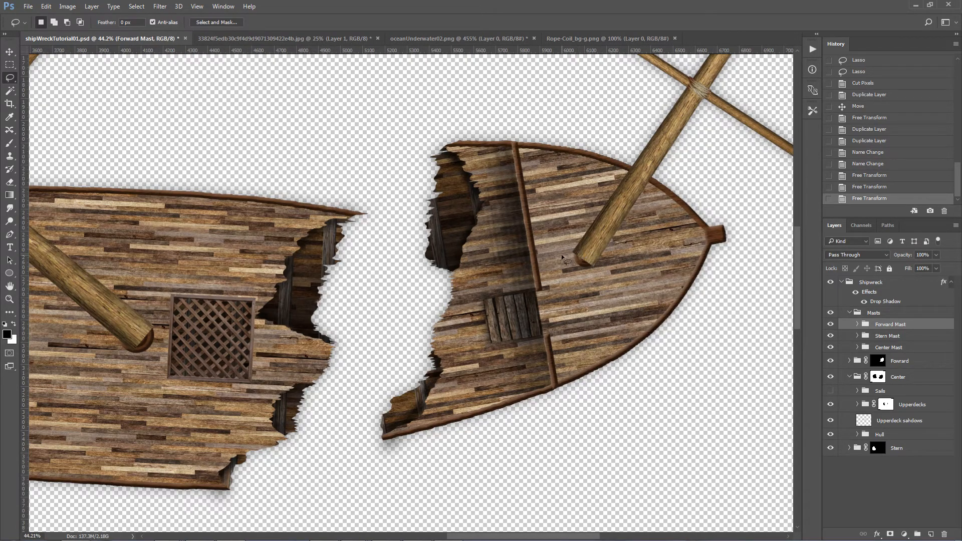
left_click_drag(601, 287, 522, 329)
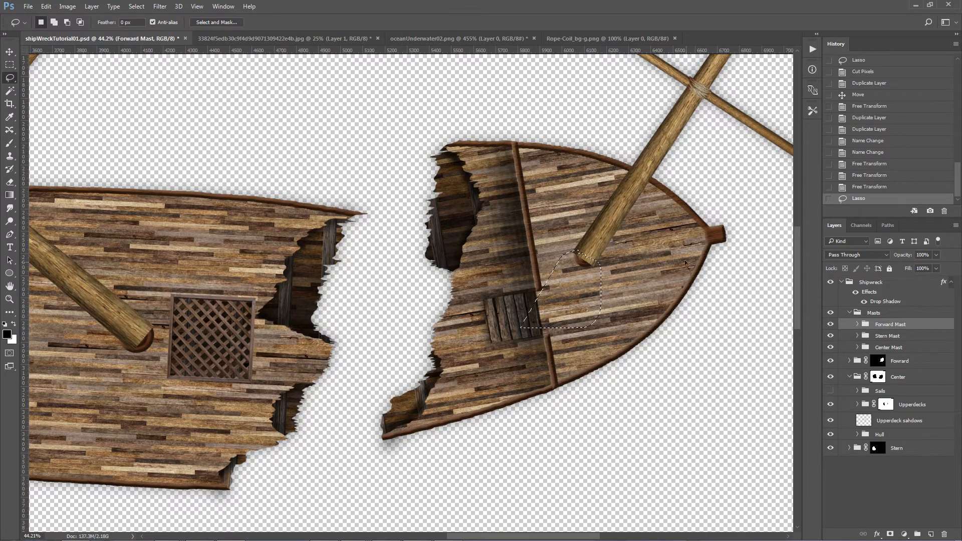
key("v")
left_click(613, 218)
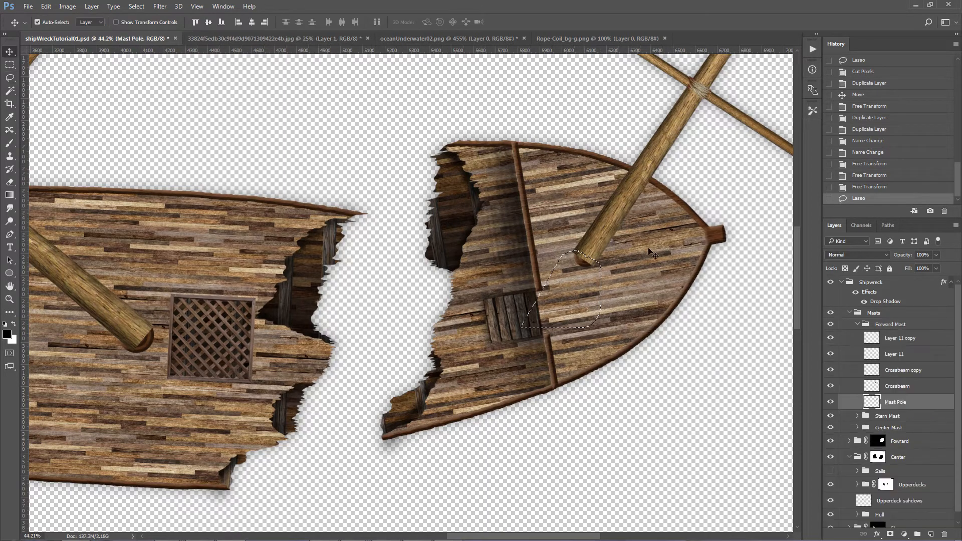
key("ctrl+x")
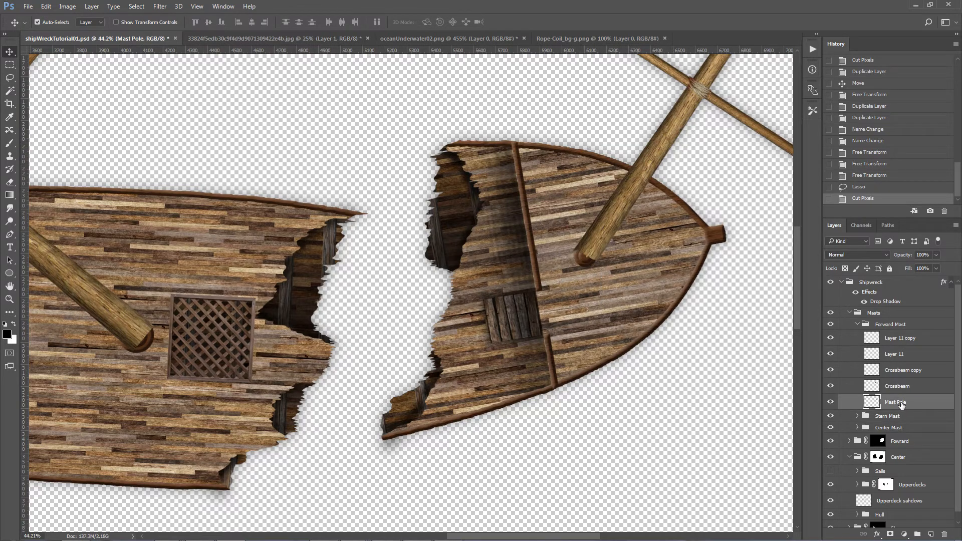
Step: Rotate the Forward Mast's lower crossbeam slightly counterclockwise so it sits crooked on the pole
scroll(785, 312, "up", 5)
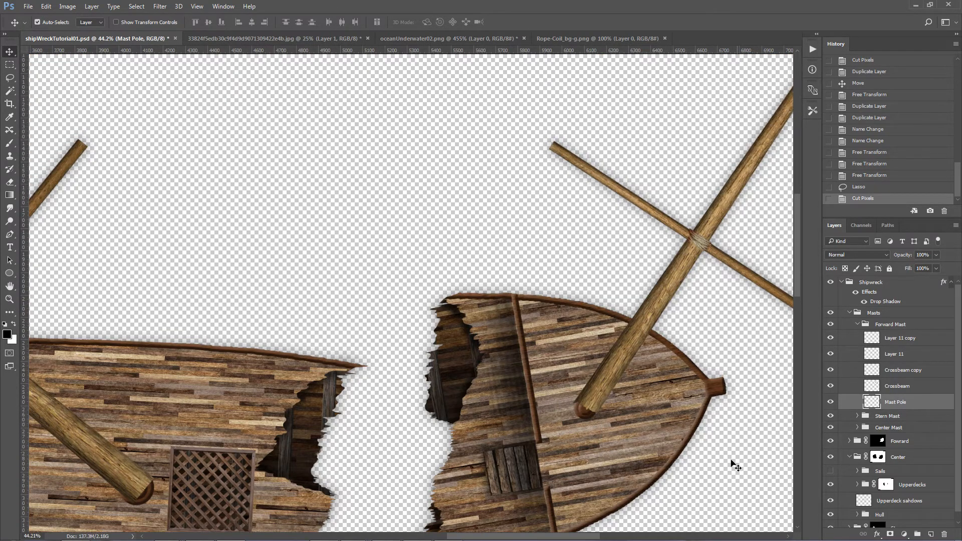
left_click_drag(581, 536, 633, 534)
scroll(633, 473, "up", 4)
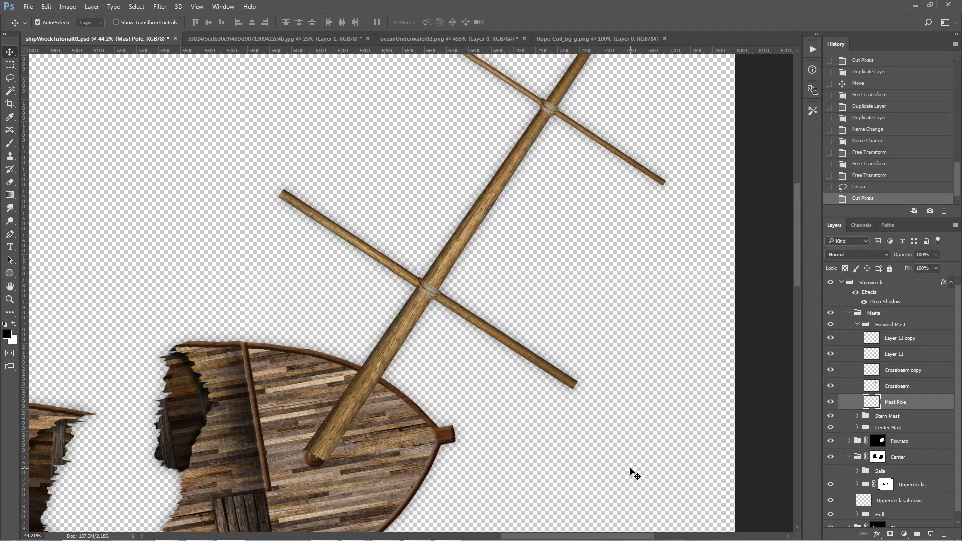
key("z")
left_click_drag(627, 367, 609, 364)
key("v")
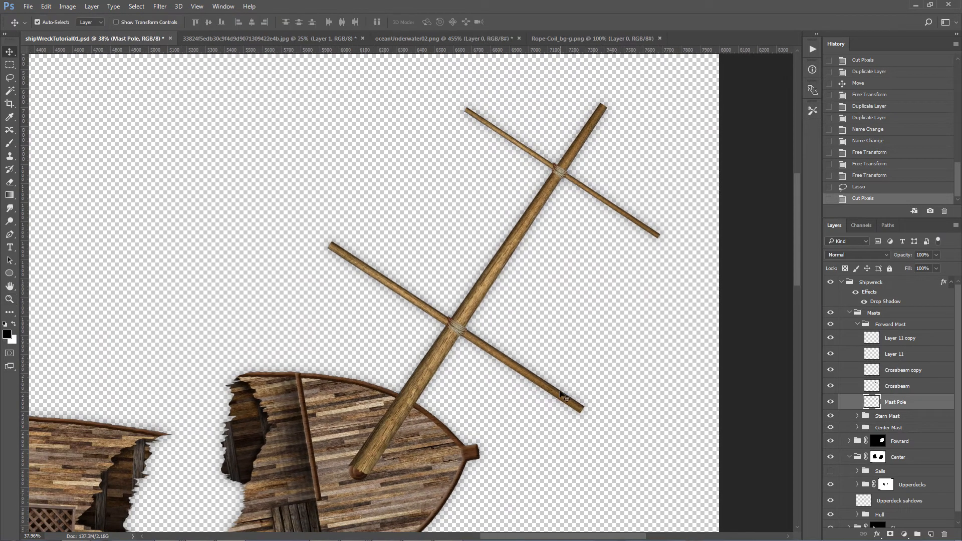
left_click(562, 398)
key("ctrl+t")
left_click_drag(603, 425, 625, 379)
key("Return")
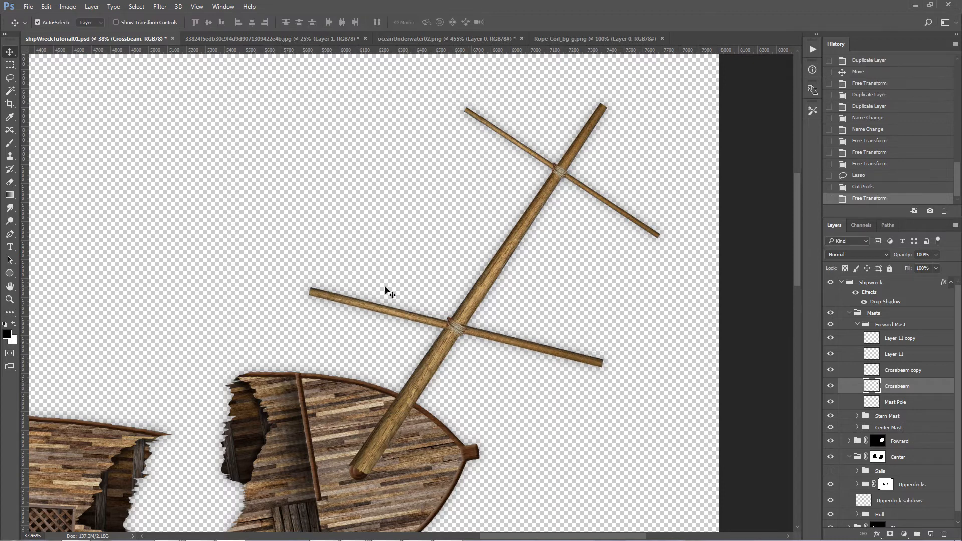
Step: Break off the lower crossbeam's left end onto its own layer and rotate it steeply beside the break
key("l")
mouse_move(398, 287)
left_mouse_down()
mouse_move(405, 307)
mouse_move(393, 318)
mouse_move(335, 321)
mouse_move(264, 230)
left_mouse_up()
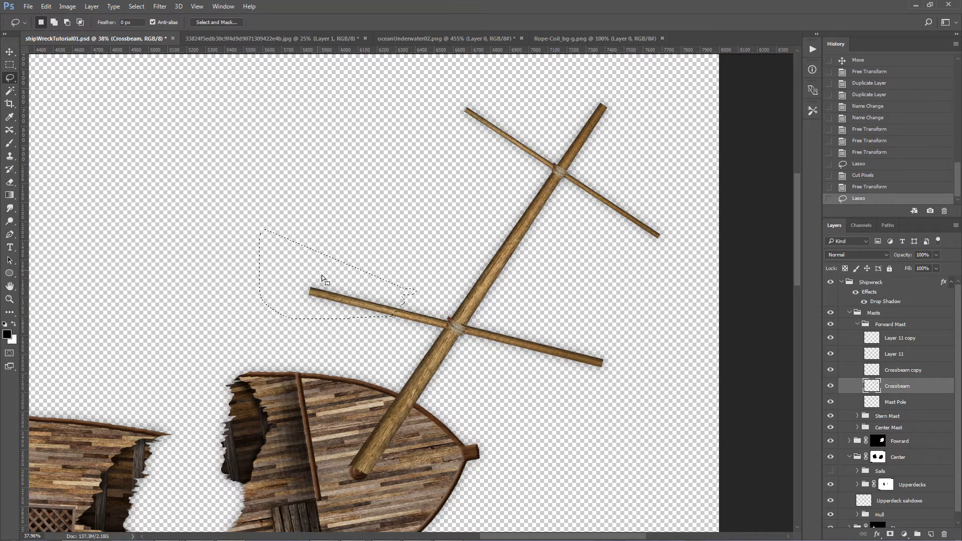
key("v")
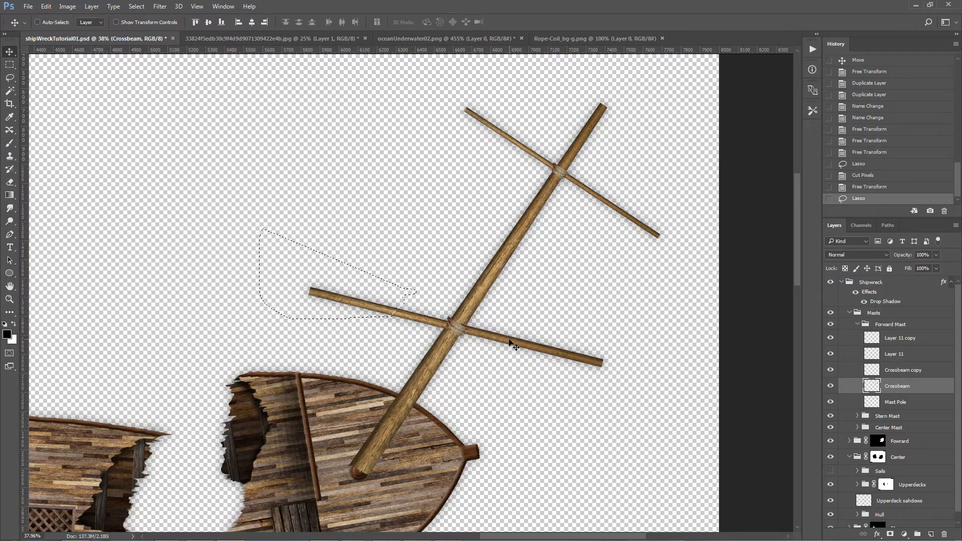
key("ctrl+x")
key("ctrl+v")
left_click_drag(510, 343, 447, 310)
key("ctrl+t")
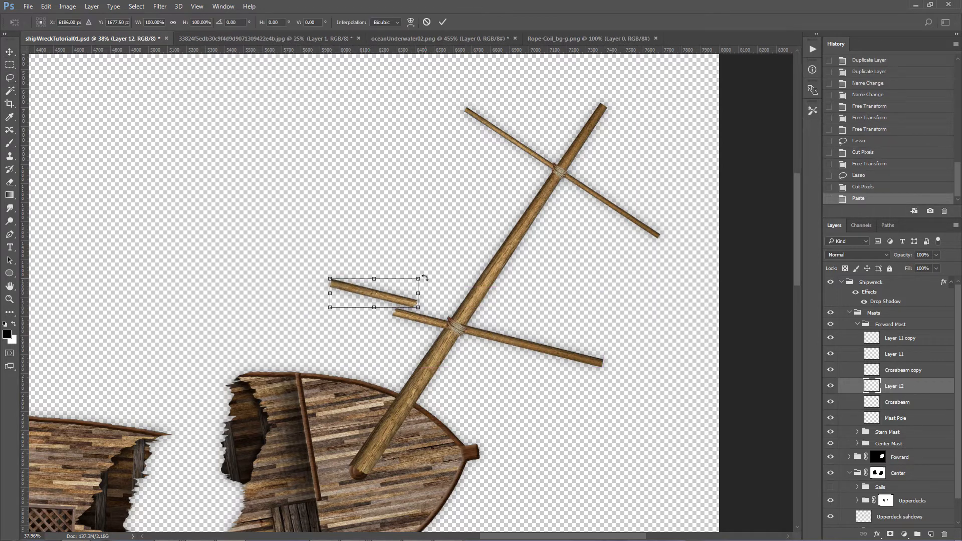
left_click_drag(431, 276, 375, 283)
key("Return")
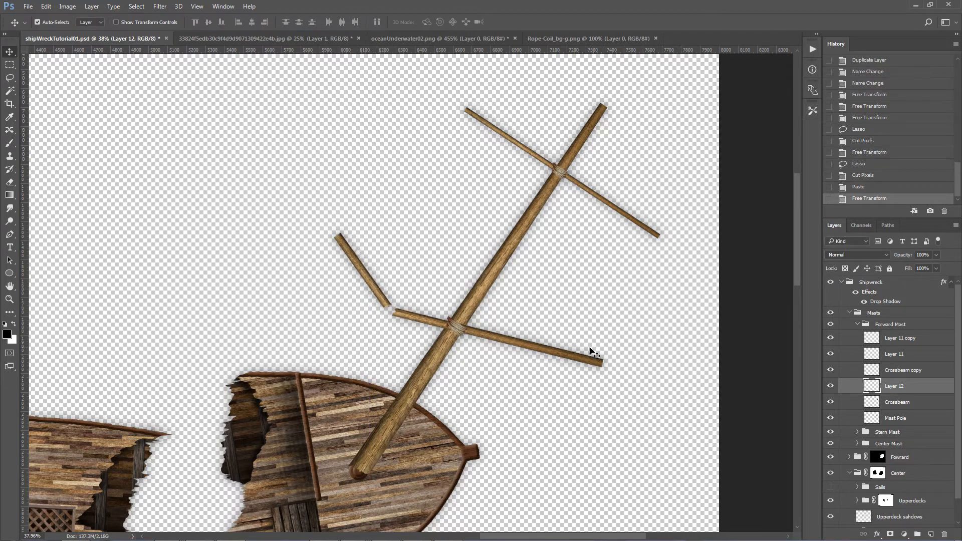
Step: Break off the lower crossbeam's right end onto its own layer and angle it downward at the break
left_click(582, 364)
key("l")
mouse_move(603, 334)
left_mouse_down()
mouse_move(547, 361)
mouse_move(585, 403)
mouse_move(672, 408)
left_mouse_up()
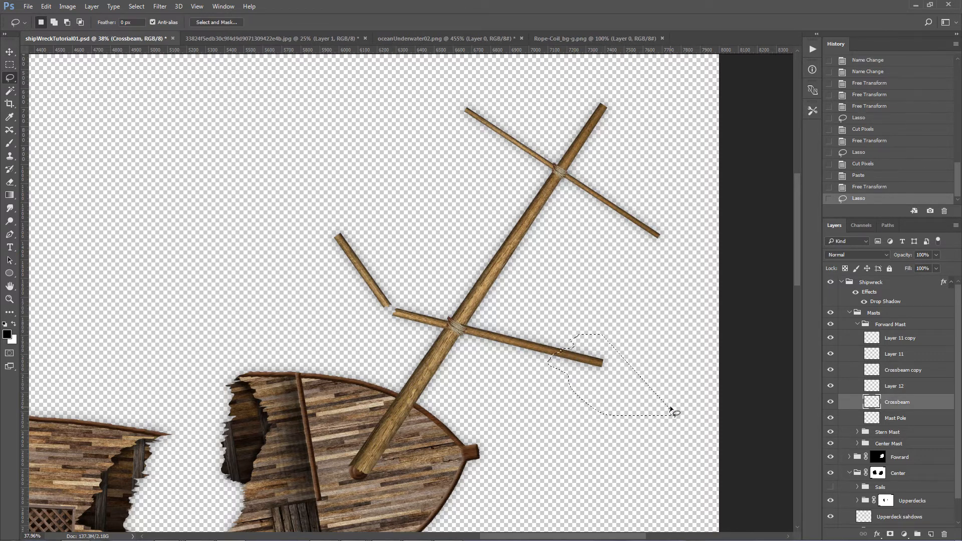
key("ctrl+x")
key("ctrl+v")
key("v")
left_click_drag(421, 305, 624, 388)
key("ctrl+t")
key("Return")
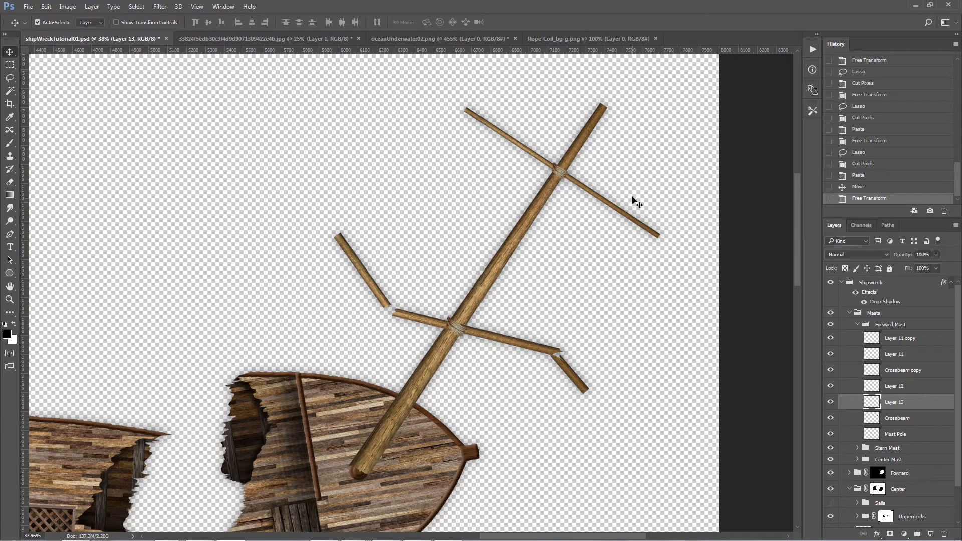
Step: Break off the upper crossbeam's right end onto its own layer and angle it downward next to the remaining stub
left_click(625, 213)
key("l")
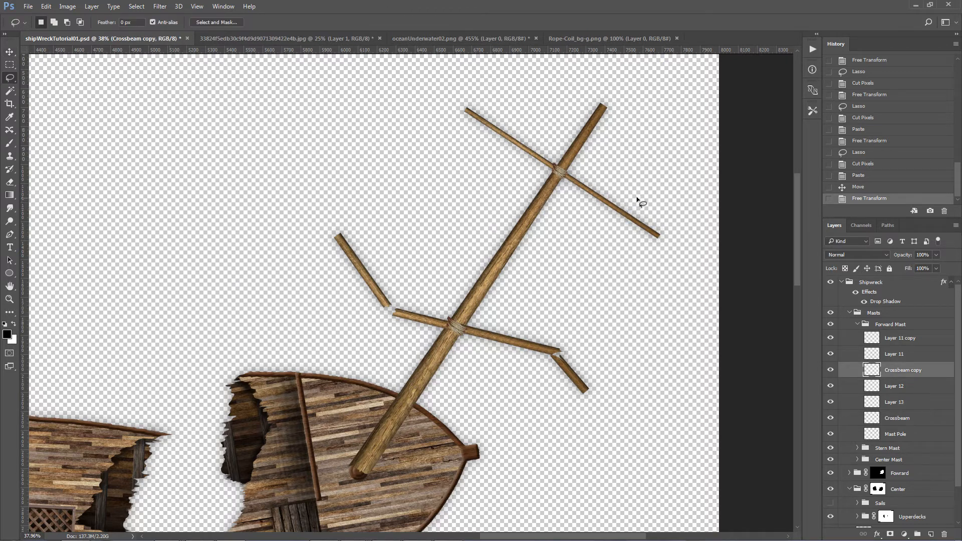
mouse_move(606, 205)
left_mouse_down()
mouse_move(601, 226)
mouse_move(698, 240)
mouse_move(695, 231)
left_mouse_up()
key("ctrl+x")
key("ctrl+v")
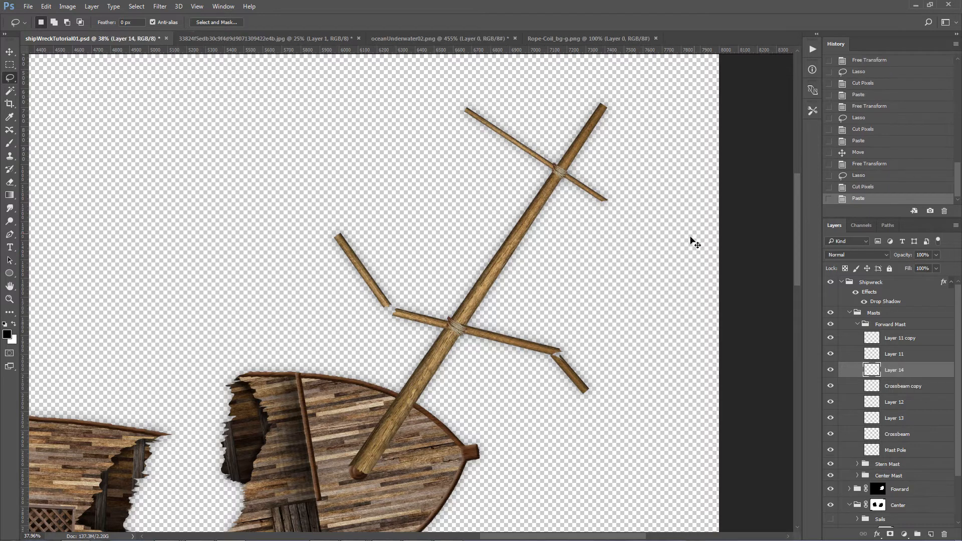
key("v")
left_click_drag(399, 308, 577, 273)
left_click(422, 270)
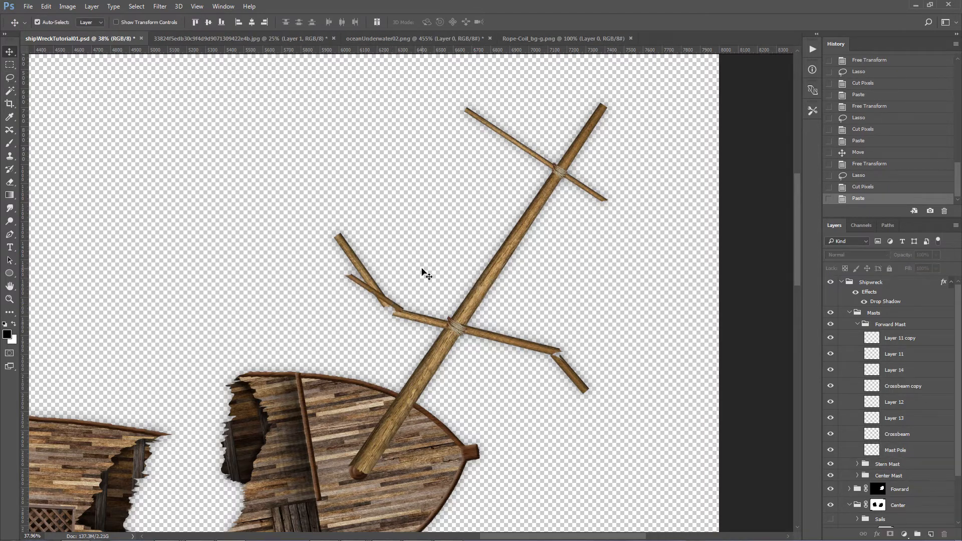
left_click_drag(392, 303, 404, 295)
left_click_drag(631, 242, 670, 258)
key("ctrl+t")
key("Return")
Step: Break off the Forward Mast's upper crossbeam's left end onto its own layer and move it away from the stub
left_click(506, 136)
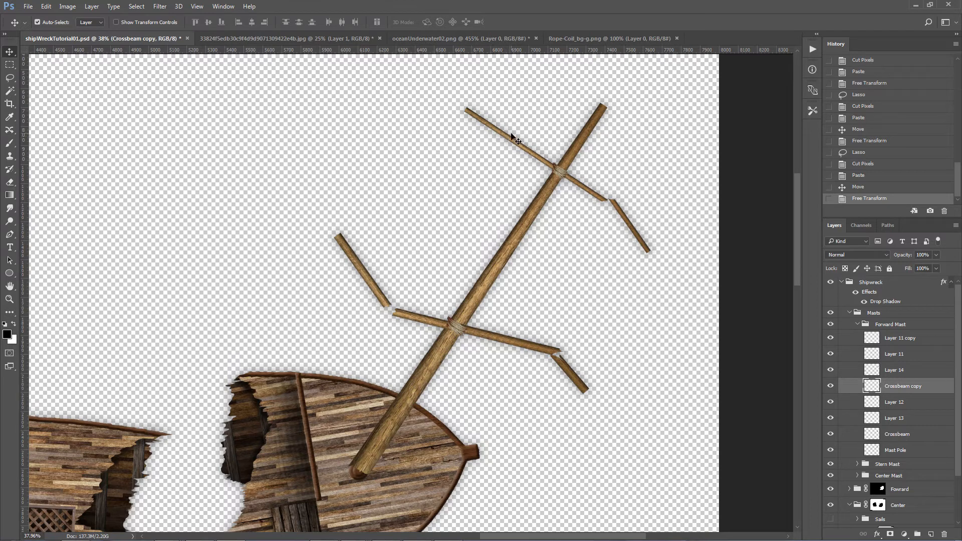
key("l")
mouse_move(512, 145)
left_mouse_down()
mouse_move(404, 99)
mouse_move(436, 80)
left_mouse_up()
key("ctrl+x")
key("ctrl+v")
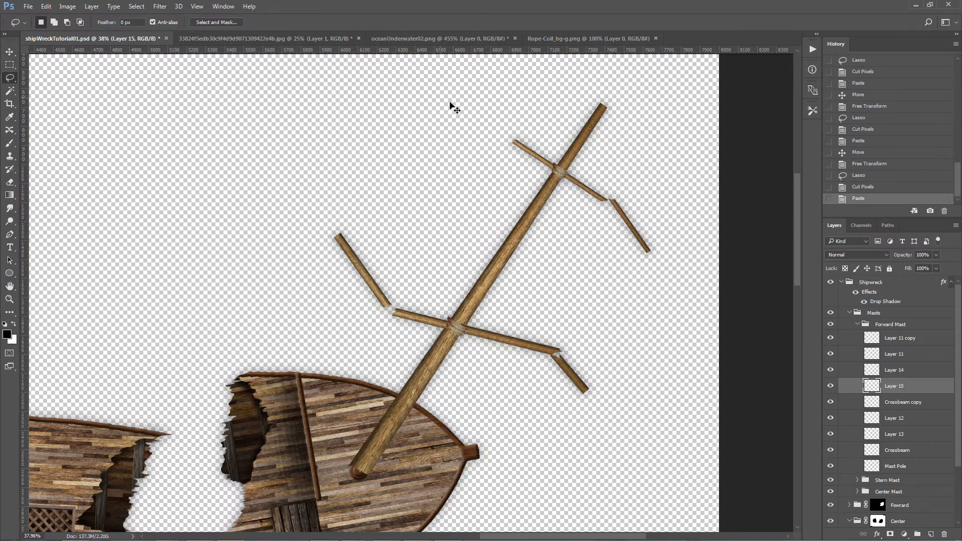
key("v")
mouse_move(382, 300)
left_mouse_down()
mouse_move(506, 153)
mouse_move(481, 141)
left_mouse_up()
left_click_drag(443, 95, 428, 113)
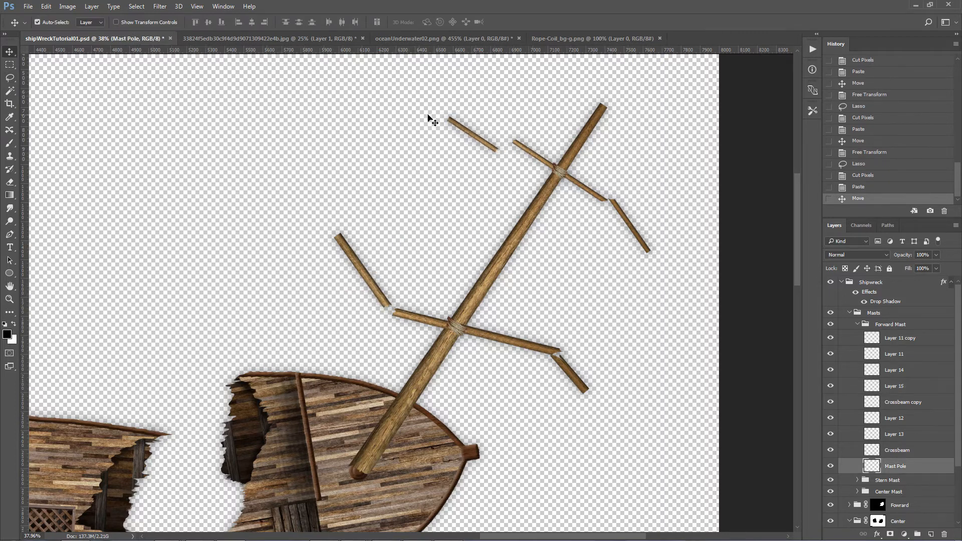
Step: Rotate the loose left piece of the upper crossbeam to slope the opposite way and set it adrift from the mast
left_click(457, 128)
key("ctrl+t")
left_click_drag(411, 142, 410, 194)
key("Return")
left_click_drag(458, 145, 435, 192)
Step: Add a layer mask to the Forward Mast's pole and brush black over its outer tip to wear the end away
left_click(600, 119)
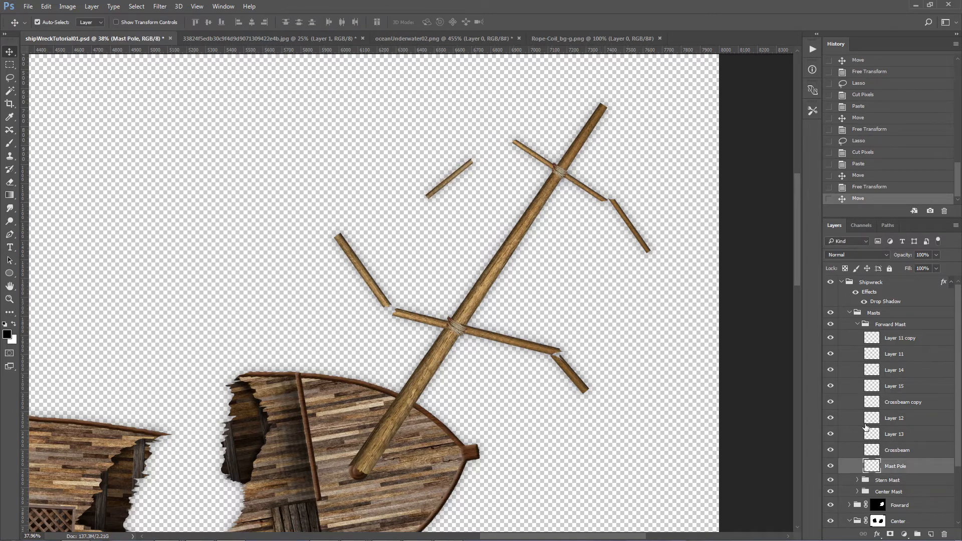
left_click(891, 532)
key("ctrl+0")
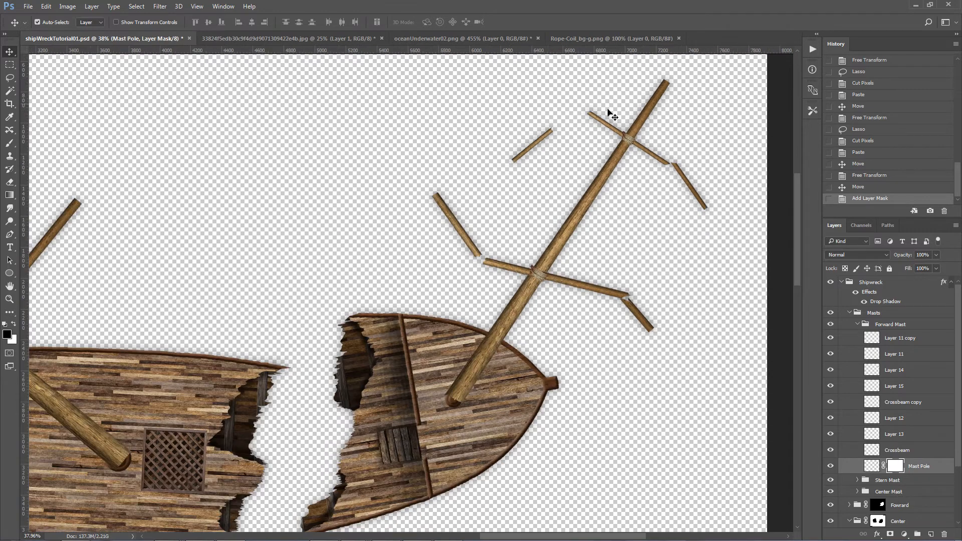
key("z")
left_click_drag(678, 111, 745, 92)
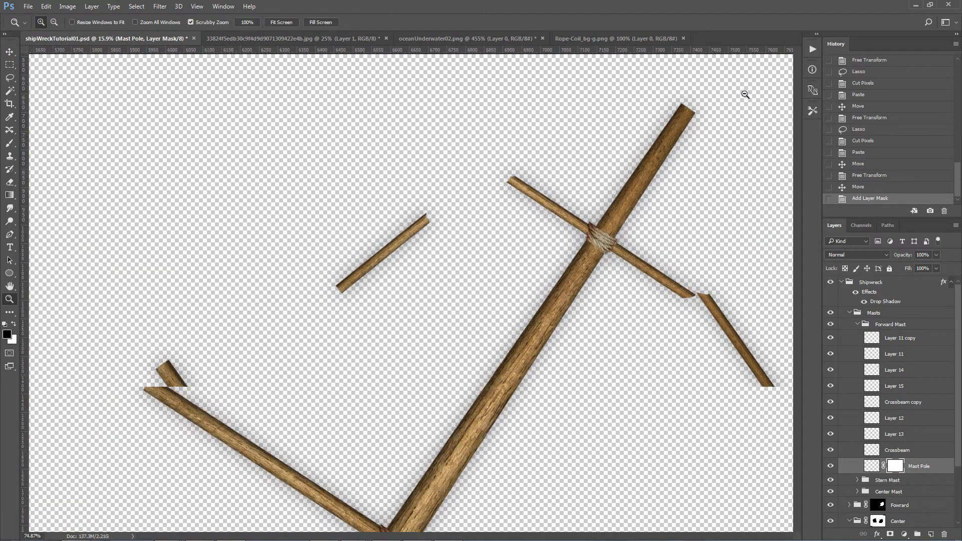
key("b")
mouse_move(682, 118)
left_mouse_down()
mouse_move(698, 106)
mouse_move(679, 96)
mouse_move(698, 104)
mouse_move(693, 110)
mouse_move(700, 104)
mouse_move(699, 114)
mouse_move(668, 110)
mouse_move(684, 100)
mouse_move(669, 114)
mouse_move(676, 105)
mouse_move(700, 114)
mouse_move(669, 116)
left_mouse_up()
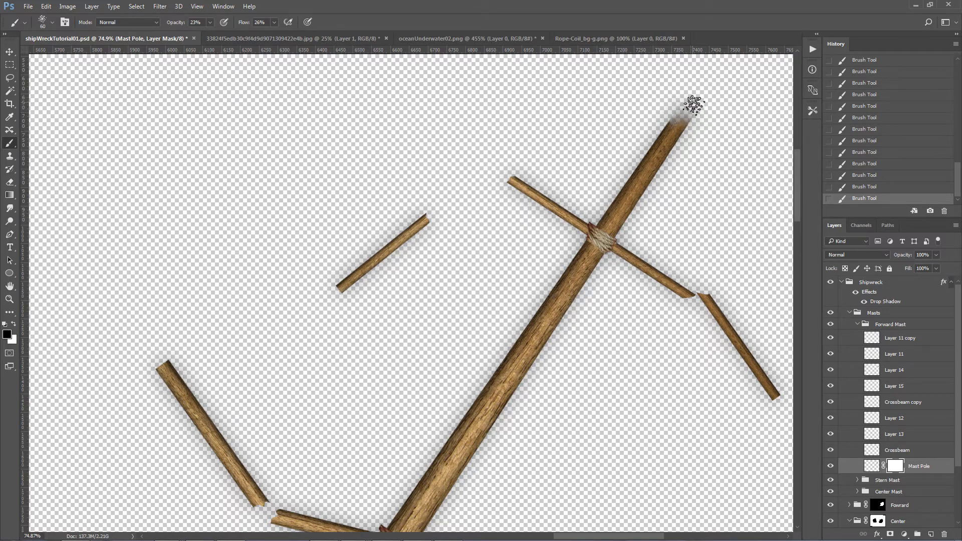
Step: Snap the Stern Mast's pole with a jagged cut near the hull edge, pasting the deck-side stump as its own layer in its original position
key("ctrl+0")
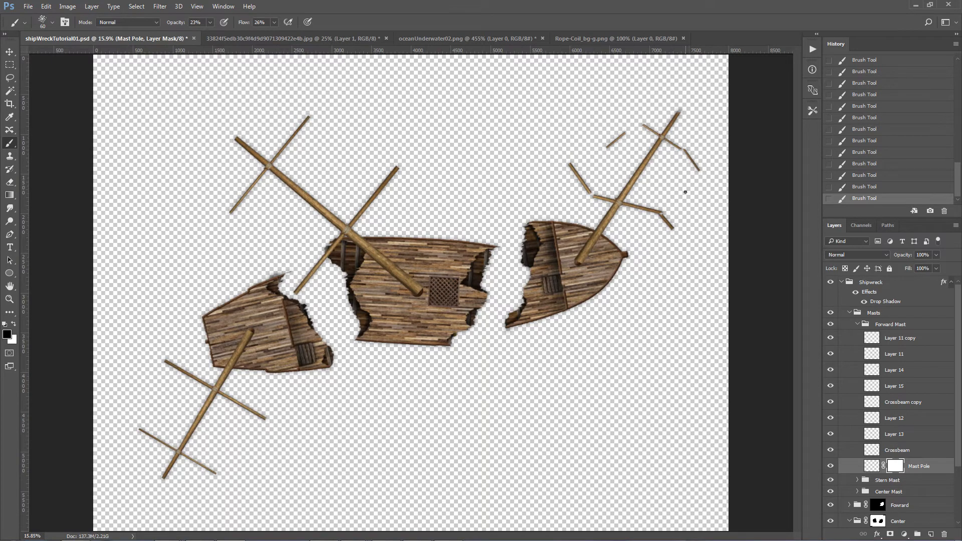
key("z")
mouse_move(707, 172)
left_mouse_down()
mouse_move(752, 161)
mouse_move(703, 165)
mouse_move(725, 166)
left_mouse_up()
key("b")
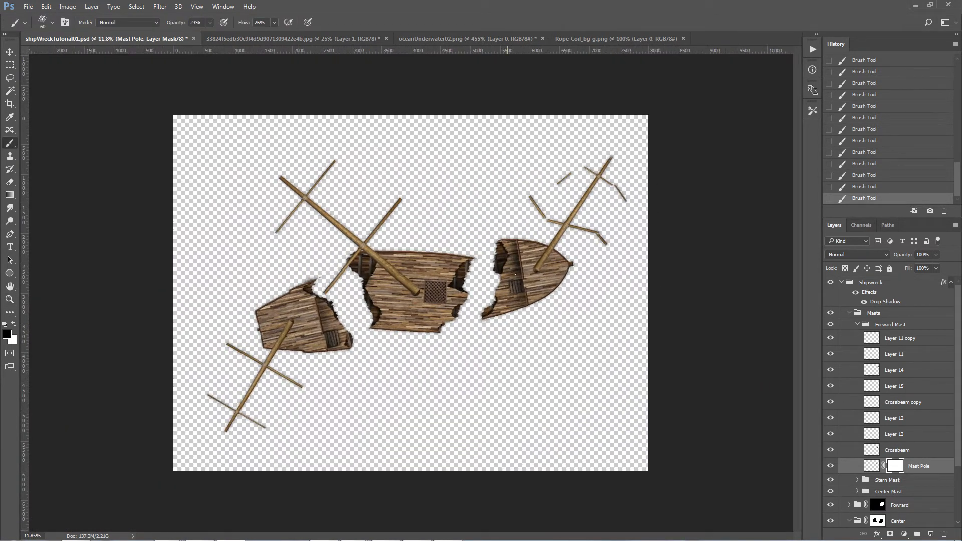
key("v")
scroll(263, 391, "up", 5)
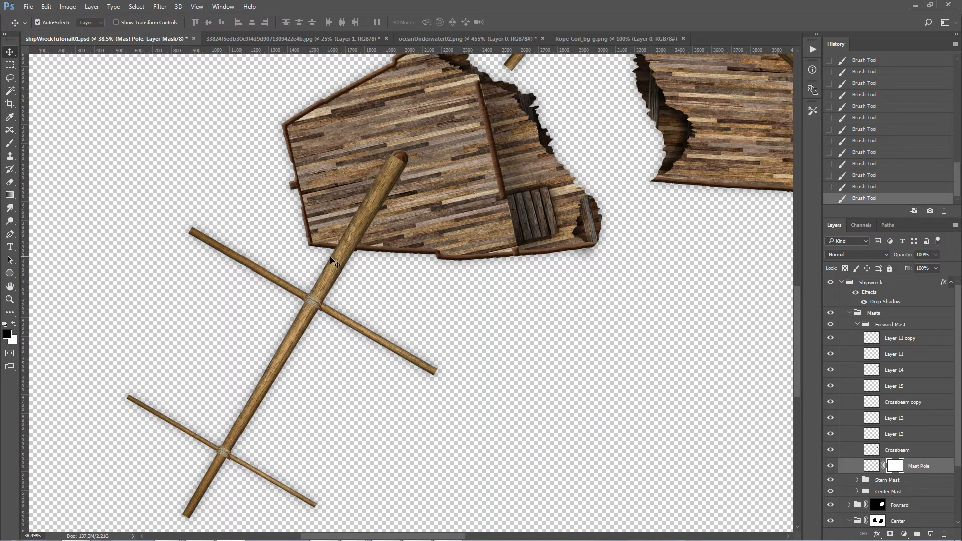
left_click(335, 262)
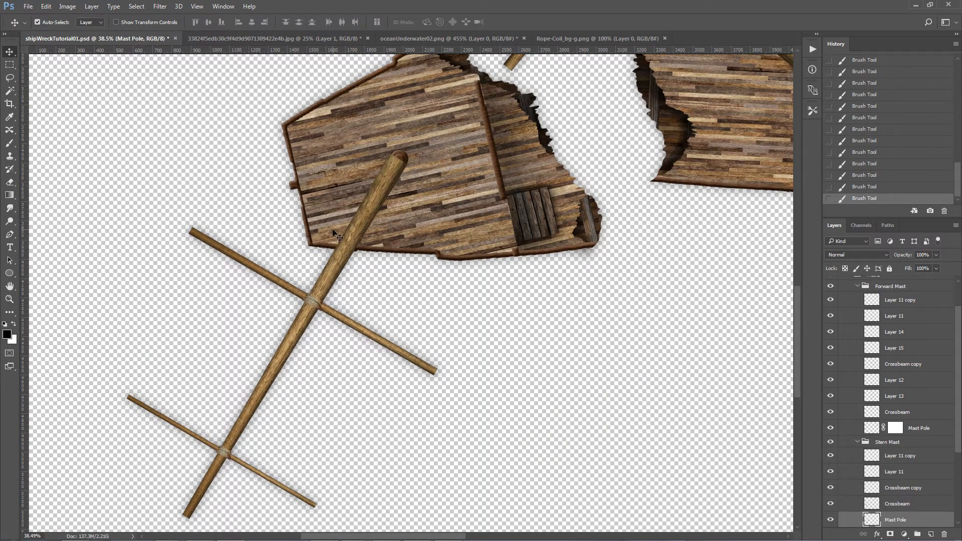
key("l")
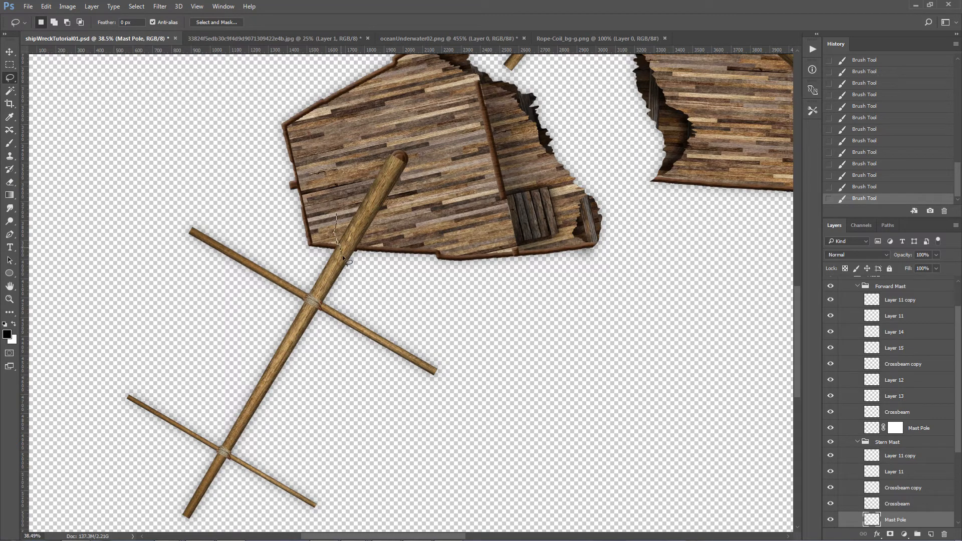
mouse_move(349, 275)
left_mouse_down()
mouse_move(372, 276)
mouse_move(450, 223)
mouse_move(452, 162)
left_mouse_up()
left_click_drag(385, 104, 380, 102)
key("ctrl+x")
key("ctrl+v")
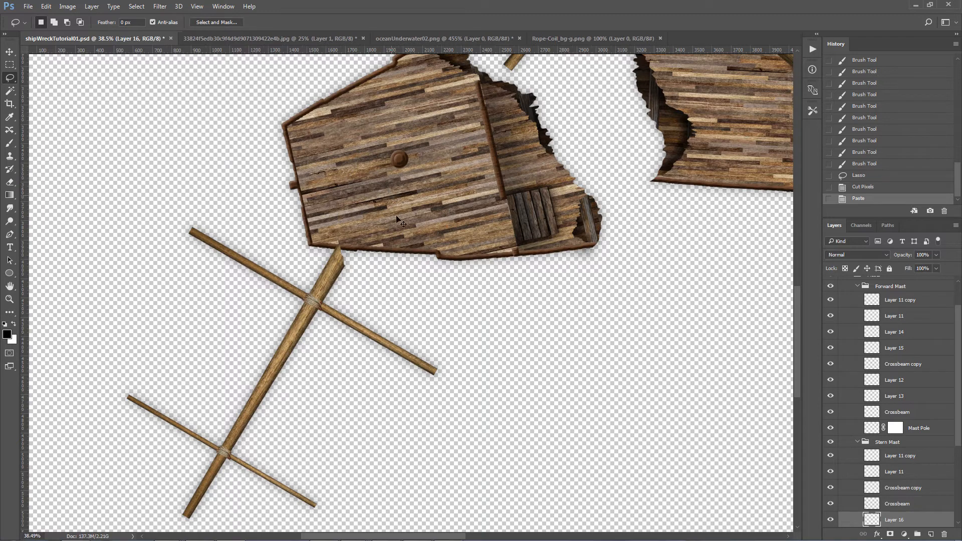
key("v")
mouse_move(416, 271)
left_mouse_down()
mouse_move(384, 207)
mouse_move(399, 161)
mouse_move(394, 169)
left_mouse_up()
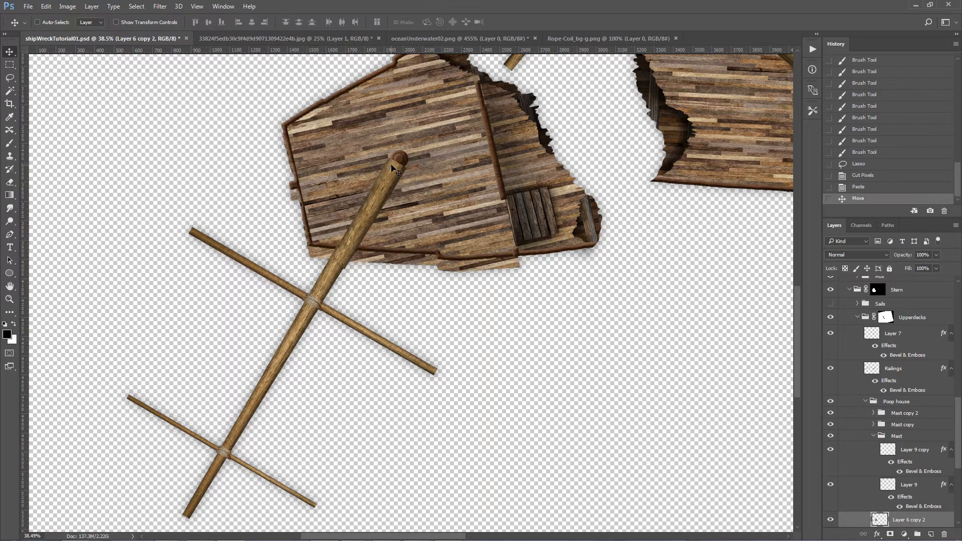
Step: Undo the accidental deck move, then cut a jagged tip off the stern mast stump beside its round base on the deck
key("ctrl+z")
key("l")
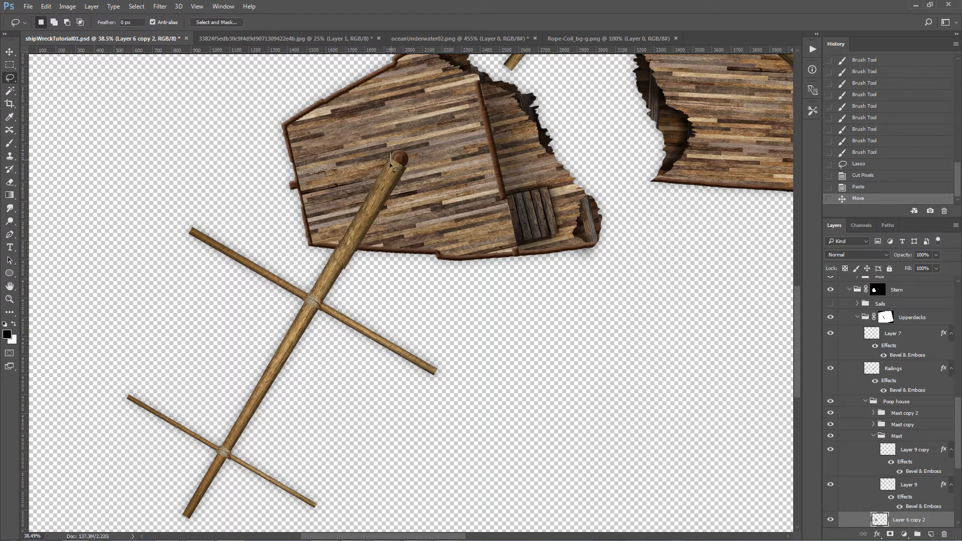
left_click_drag(402, 186, 439, 134)
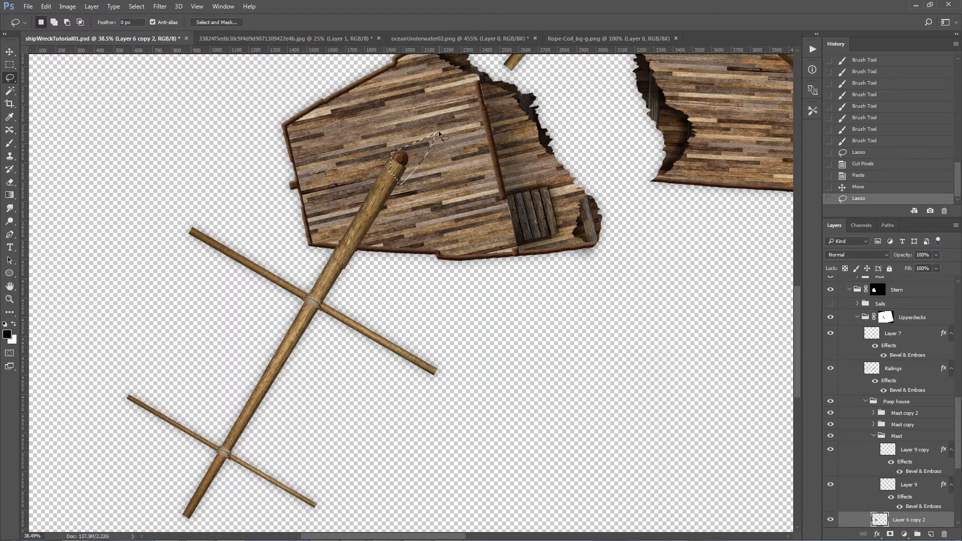
key("ctrl+x")
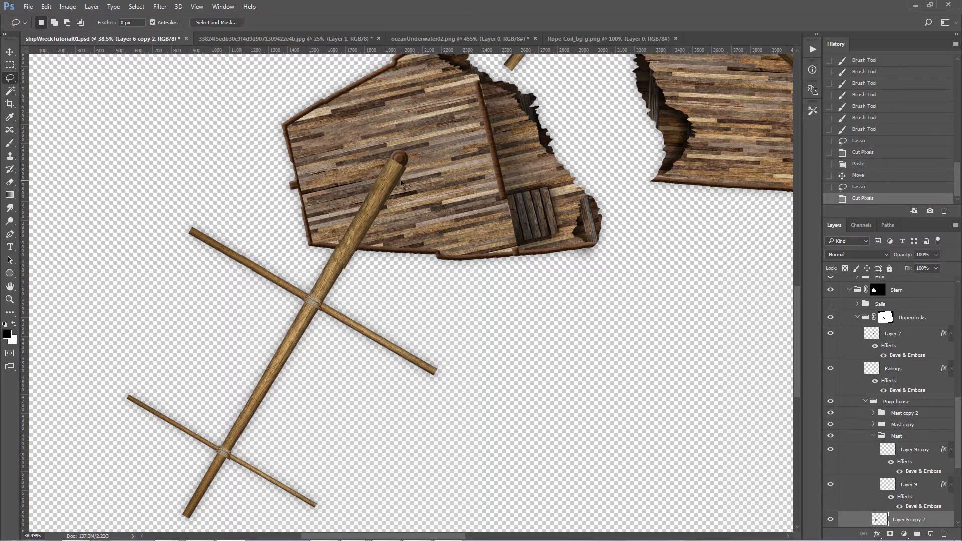
key("v")
key("ctrl+shift+v")
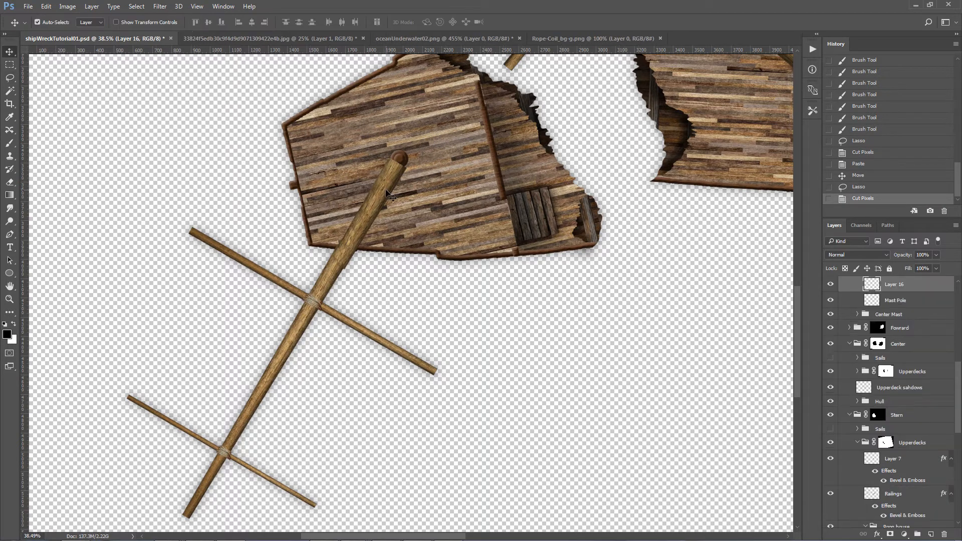
key("ctrl+z")
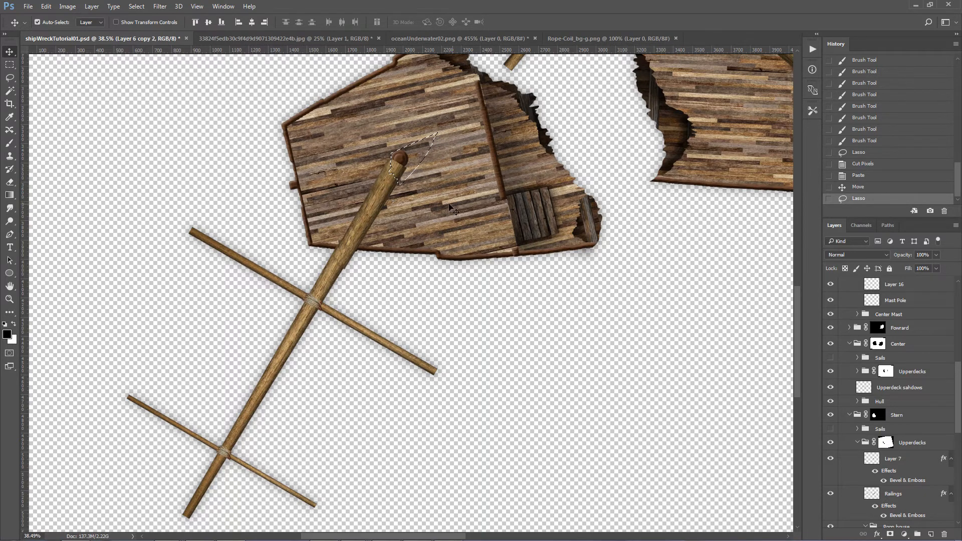
left_click(377, 210)
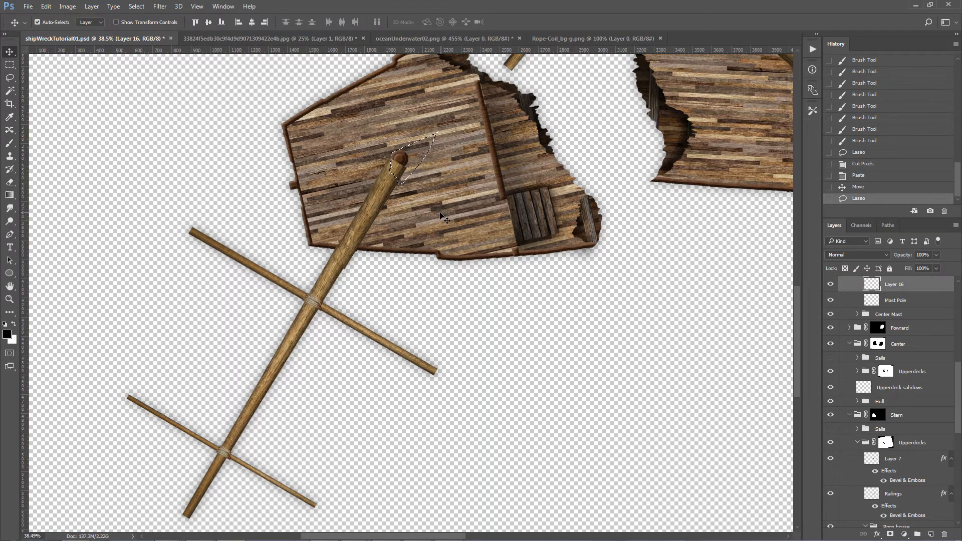
key("ctrl+x")
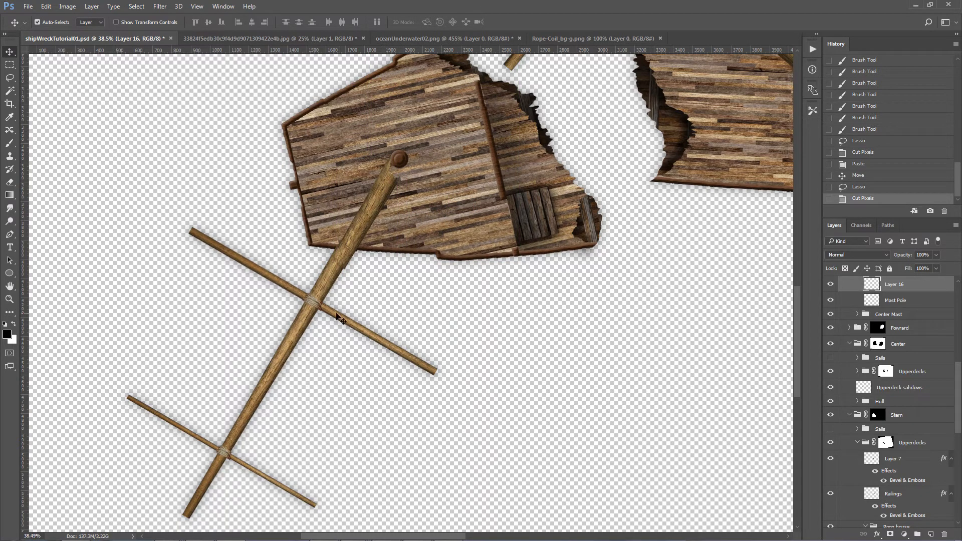
Step: Move the Stern Mast's Mast Pole layer above the stump on Layer 16
left_click(325, 299)
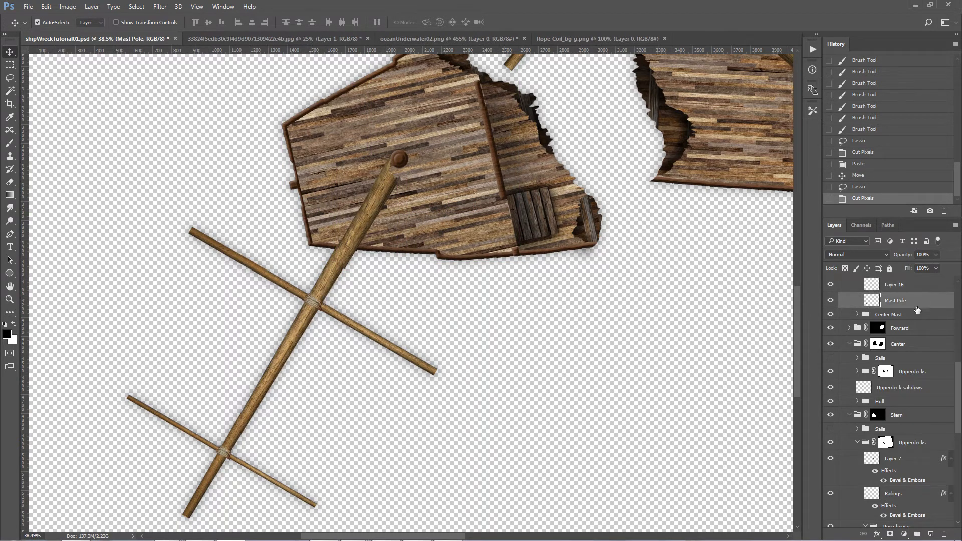
scroll(917, 308, "up", 3)
left_click(357, 238)
left_click_drag(883, 422, 897, 401)
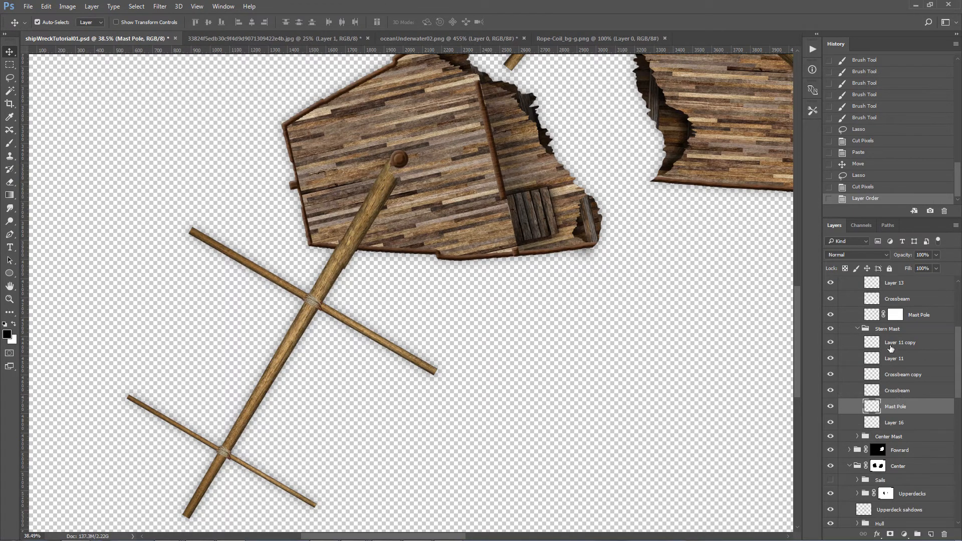
Step: Rotate the stern mast's broken outer section, with its crossbeams and ropes, slightly counterclockwise and offset it from the stump
left_click(891, 346, "shift")
key("ctrl+t")
left_click_drag(461, 526, 508, 495)
key("Return")
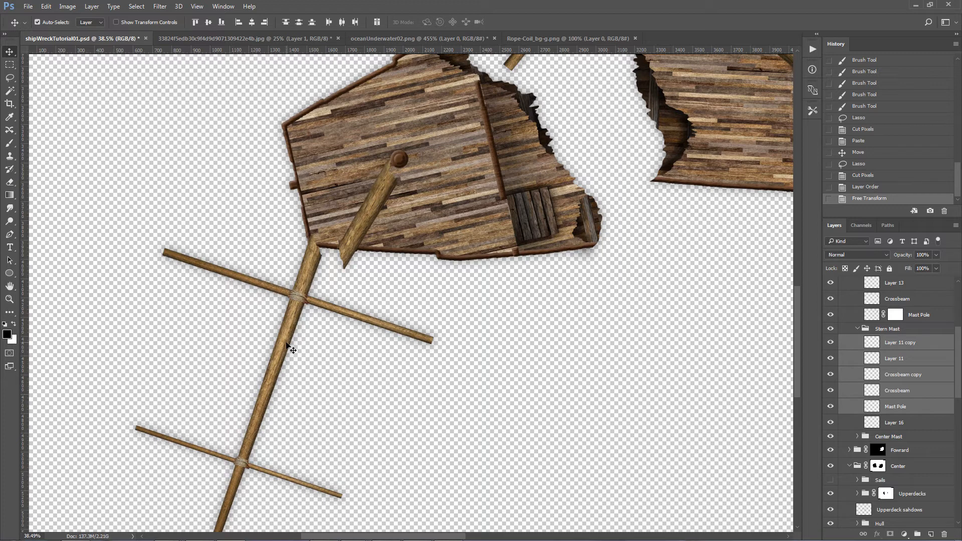
left_click_drag(287, 343, 309, 370)
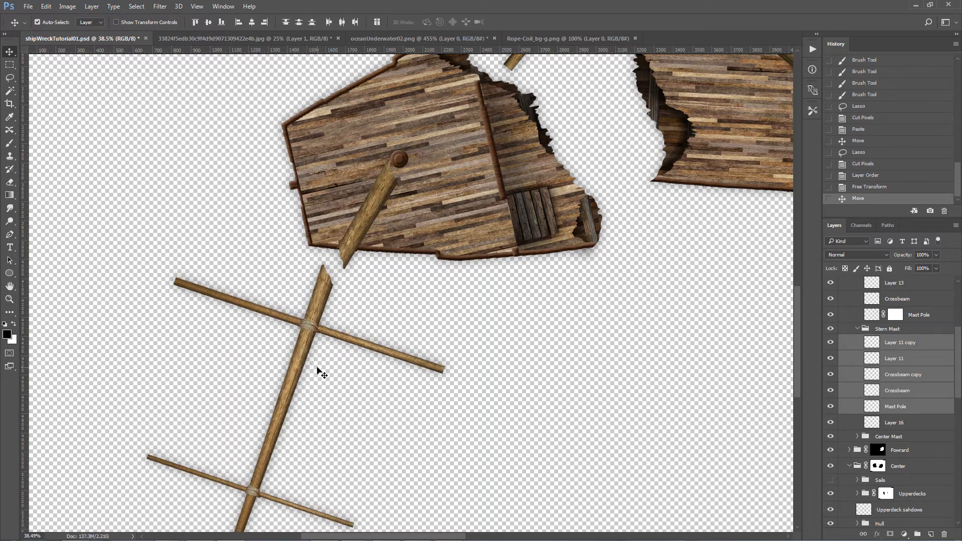
Step: Rotate the Stern Mast's crossbeam nearest the hull slightly counterclockwise so it sits crooked on the pole
key("z")
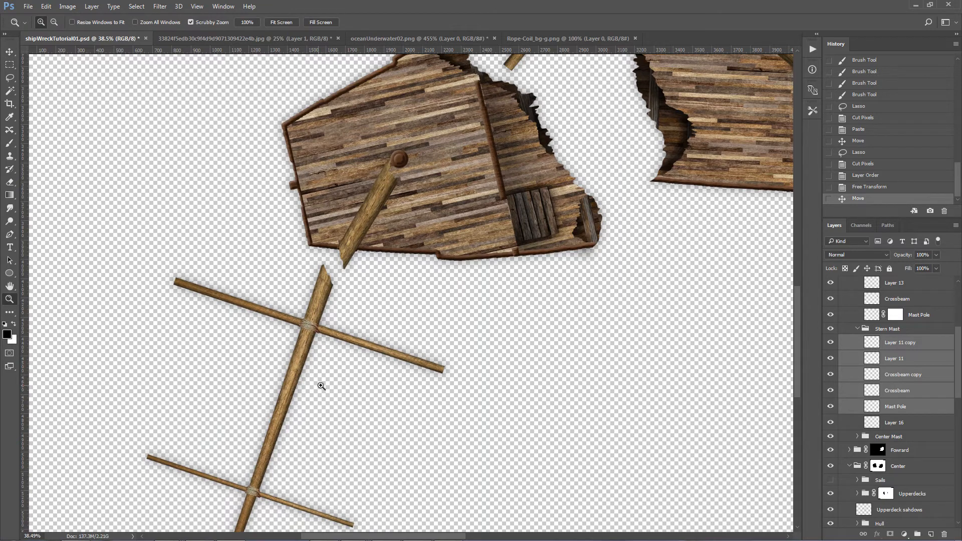
scroll(322, 386, "down", 5)
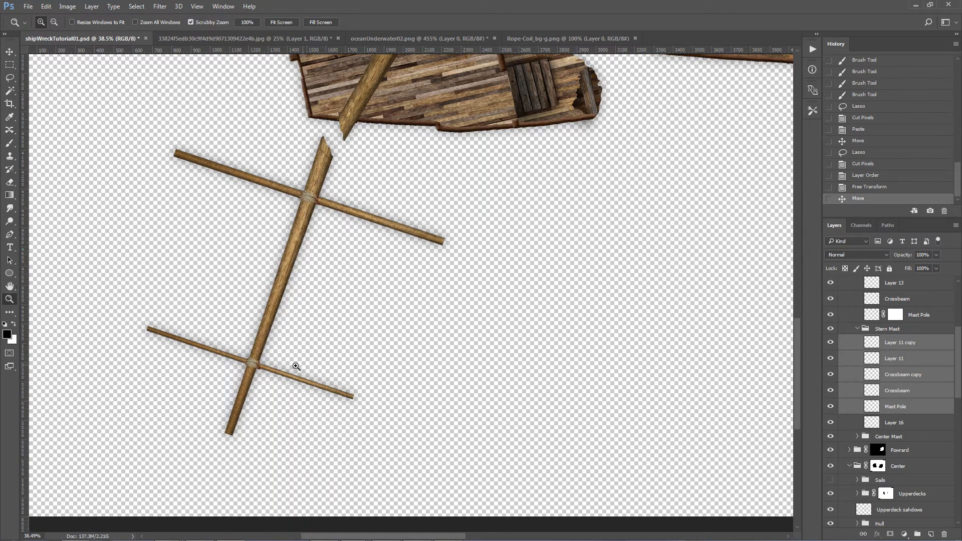
scroll(296, 367, "down", 2)
scroll(314, 309, "up", 1)
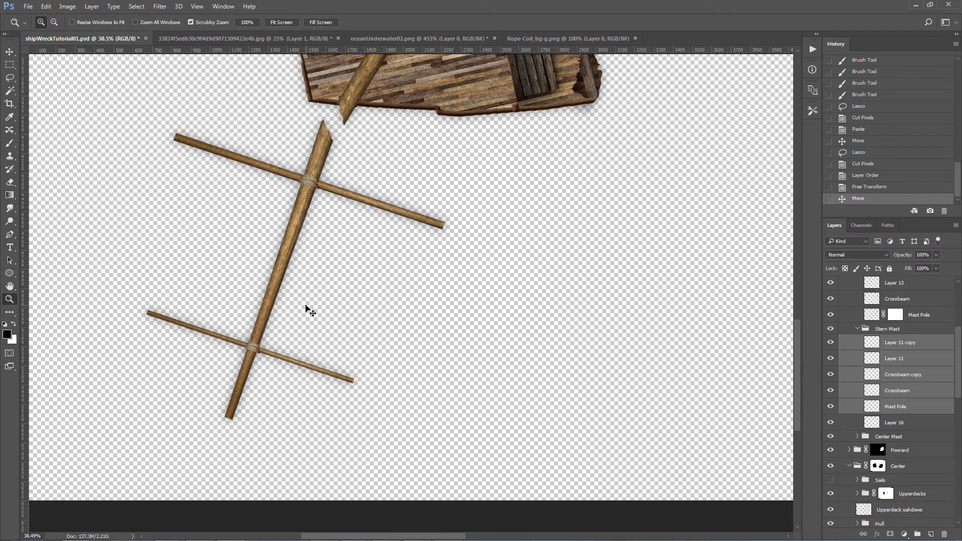
key("ctrl+t")
key("Return")
scroll(506, 229, "up", 1)
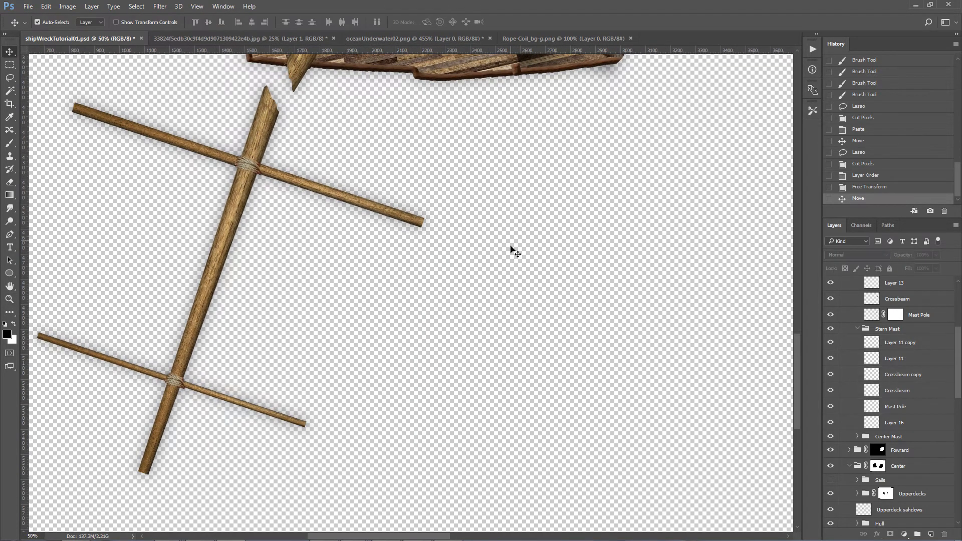
scroll(444, 528, "left", 4)
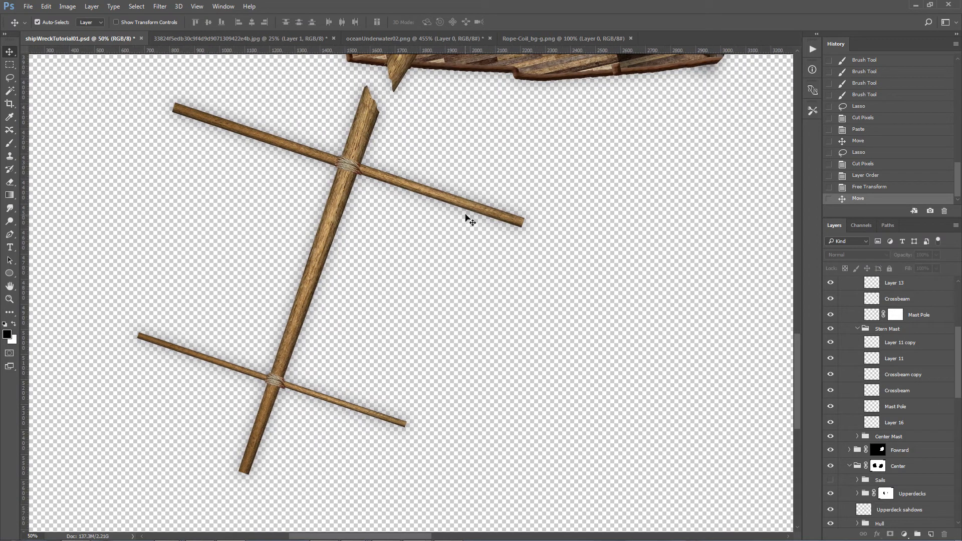
left_click(474, 211)
key("ctrl+t")
left_click_drag(554, 220, 564, 209)
key("Return")
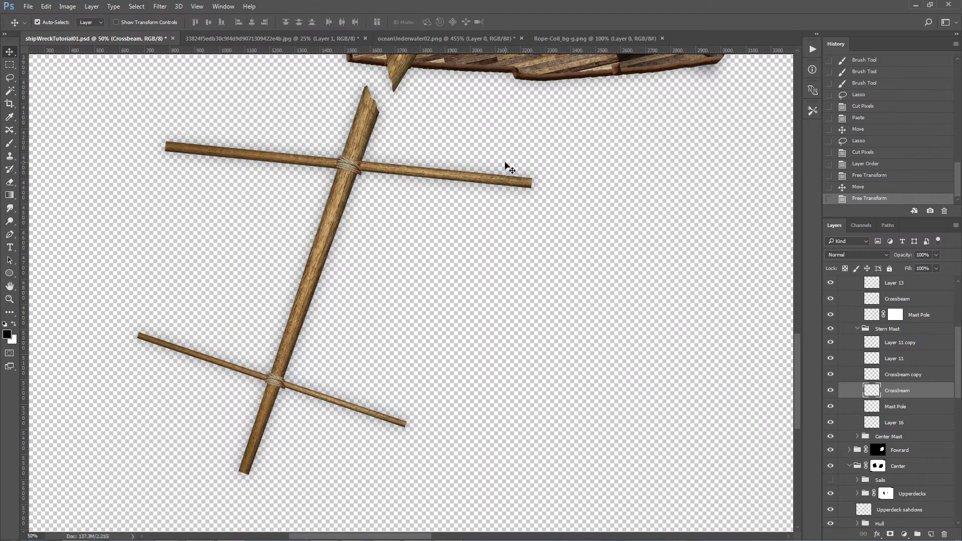
Step: Break off that crossbeam's right end onto its own layer with a long splintered cut and angle it downward beside the break
key("l")
left_click_drag(513, 160, 479, 162)
mouse_move(430, 188)
left_mouse_down()
mouse_move(572, 223)
mouse_move(604, 187)
mouse_move(595, 194)
left_mouse_up()
key("ctrl+x")
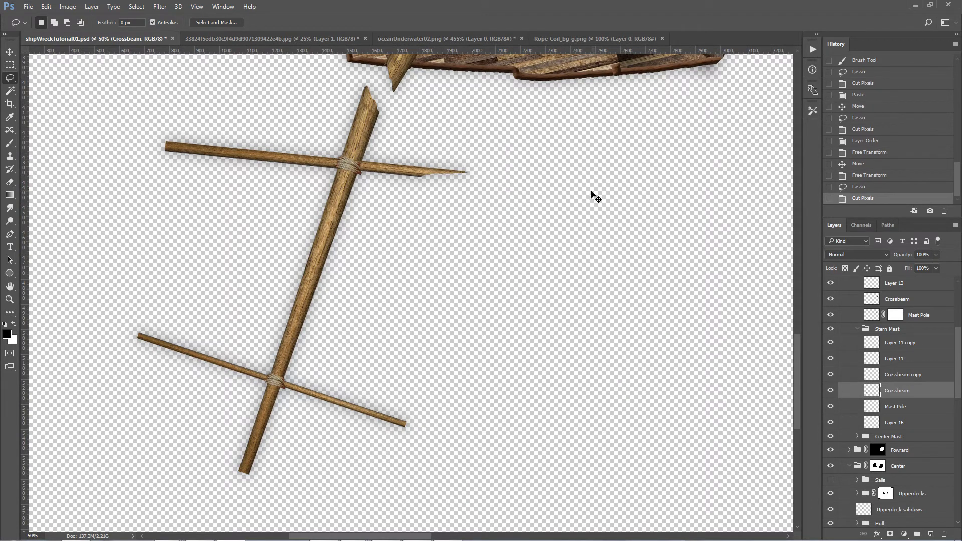
key("ctrl+v")
key("v")
left_click_drag(435, 292, 499, 220)
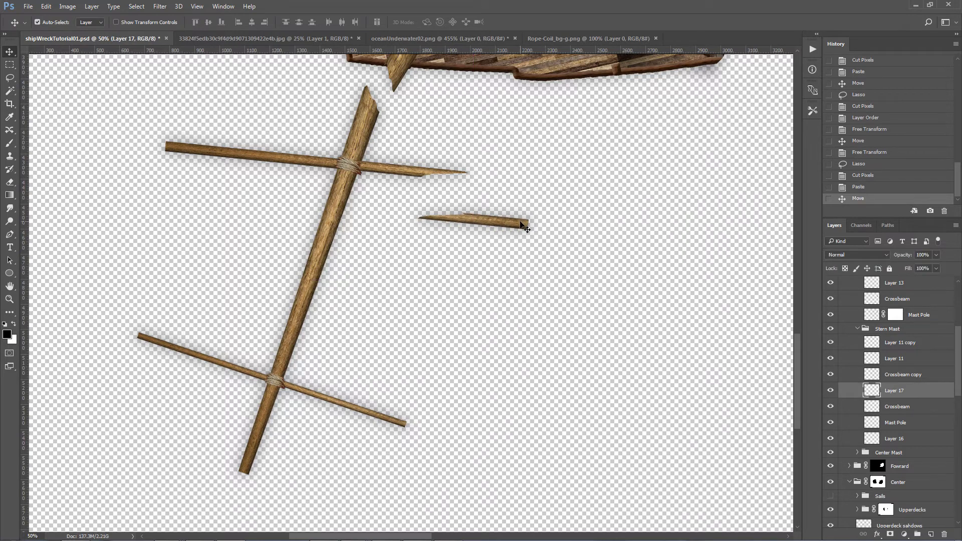
key("ctrl+t")
left_click_drag(538, 222, 515, 250)
key("Return")
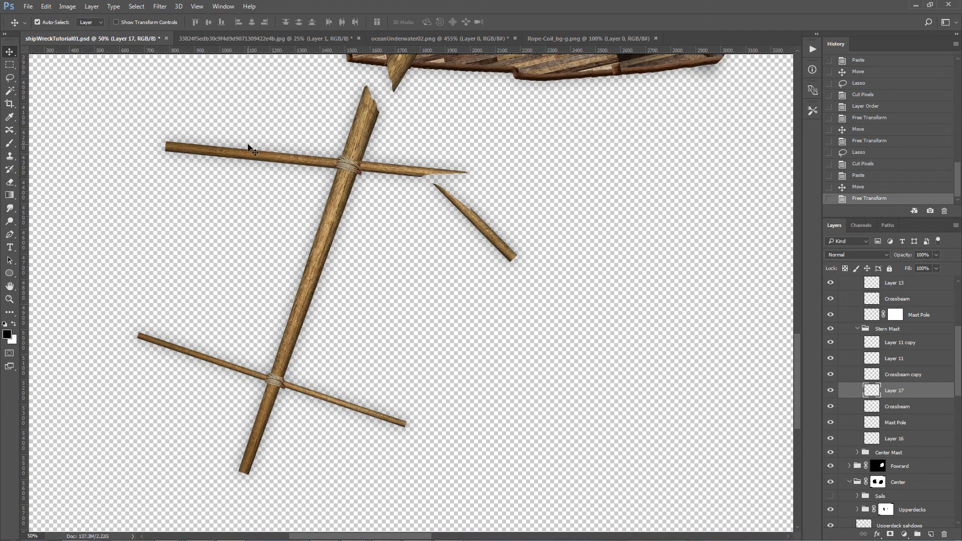
Step: Cut the outer left end off the Stern Mast's crossbeam nearest the hull with a jagged break and paste it as its own layer
left_click(229, 147)
key("l")
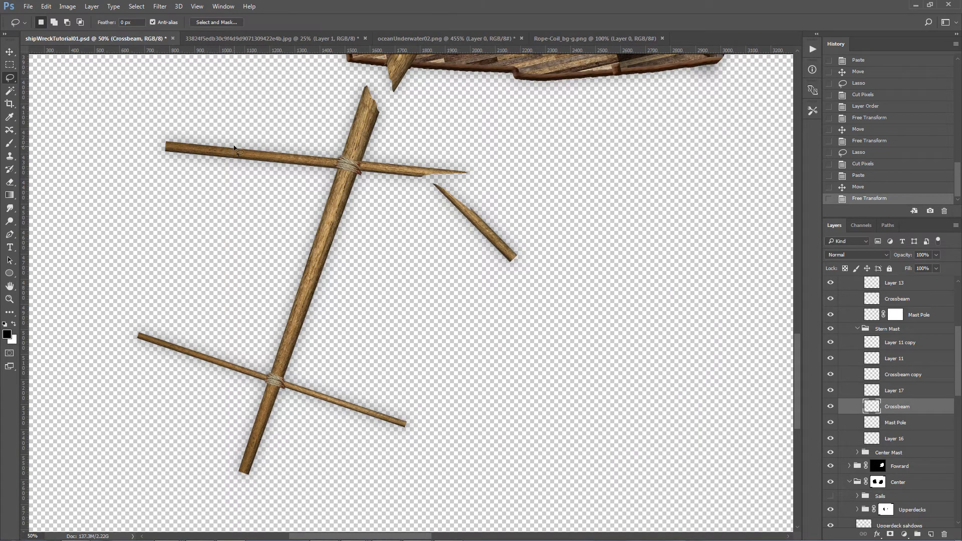
mouse_move(214, 158)
left_mouse_down()
mouse_move(123, 160)
mouse_move(203, 107)
left_mouse_up()
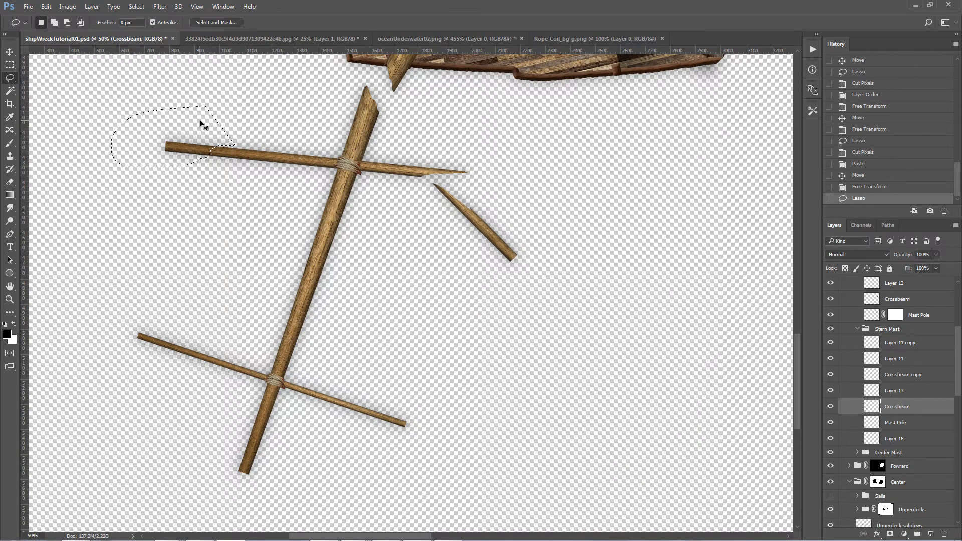
key("ctrl+x")
key("ctrl+v")
key("ctrl+b")
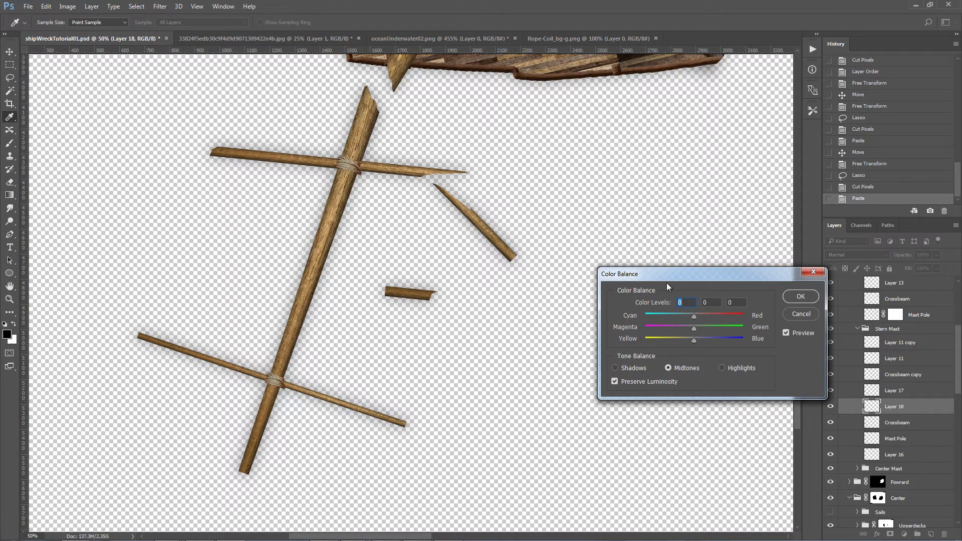
left_click(799, 314)
key("ctrl+v")
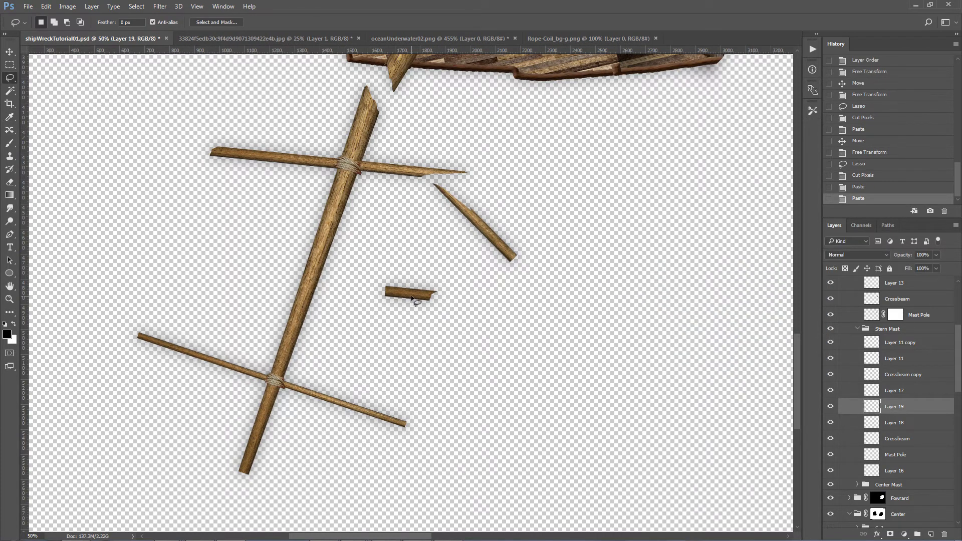
Step: Place the cut-off end beside the crossbeam's left break, rotate it clockwise so it angles upward, and delete the duplicate piece on Layer 18
key("v")
left_click_drag(412, 299, 187, 145)
key("ctrl+t")
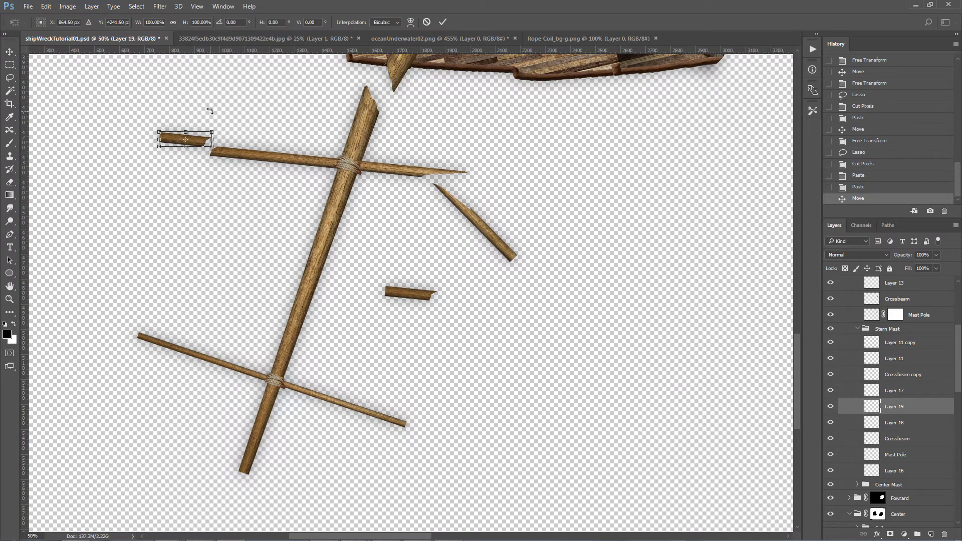
left_click_drag(228, 118, 230, 123)
key("Return")
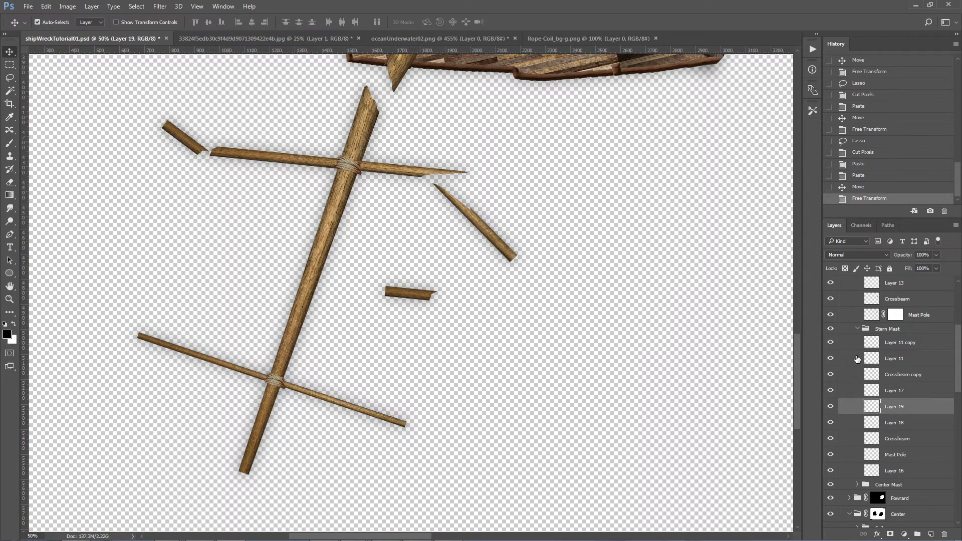
left_click(886, 426)
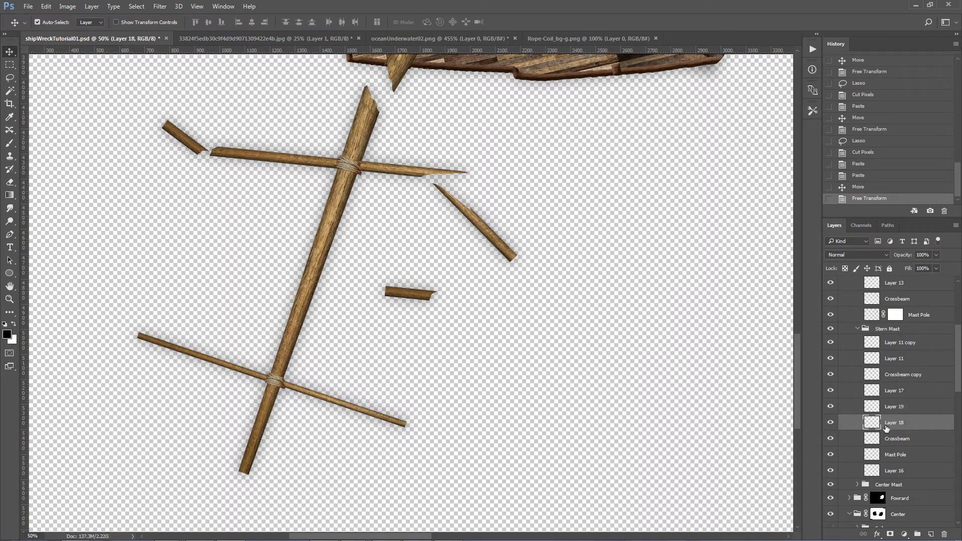
left_click(944, 536)
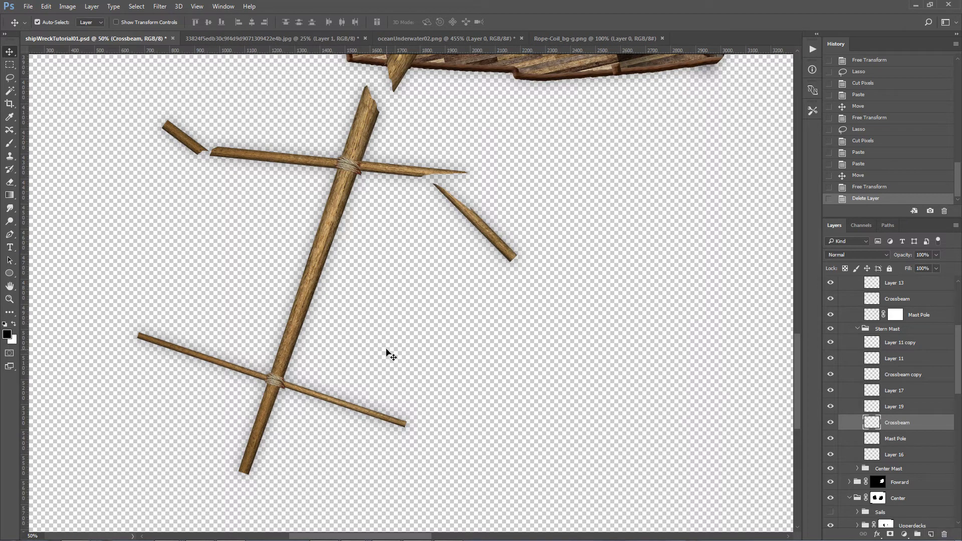
Step: Rotate the Stern Mast's outer crossbeam about 9 degrees clockwise so it sits crooked on the pole
left_click(350, 406)
key("ctrl+t")
left_click_drag(419, 428, 410, 452)
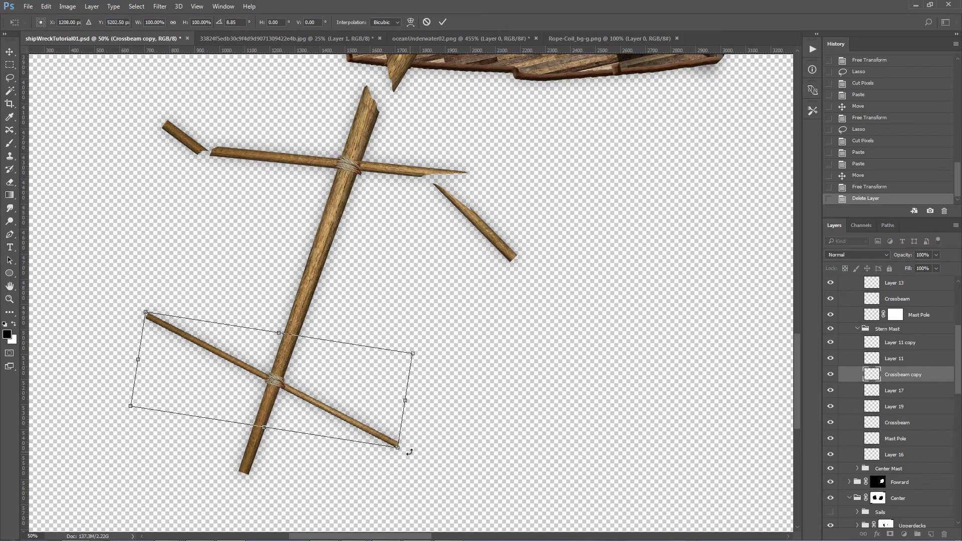
key("Return")
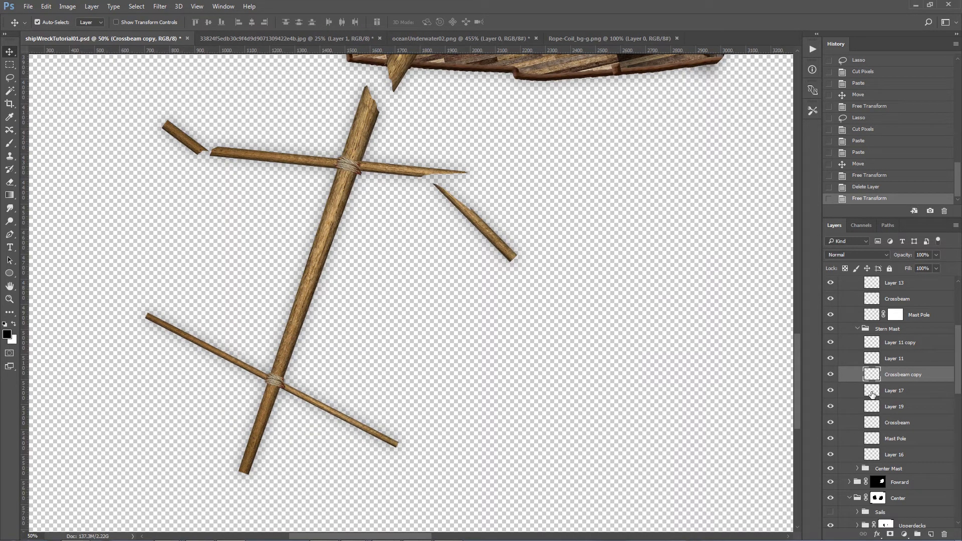
Step: Add a layer mask to the Stern Mast's outer crossbeam and brush its lower right end so it fades out
left_click(891, 535)
key("b")
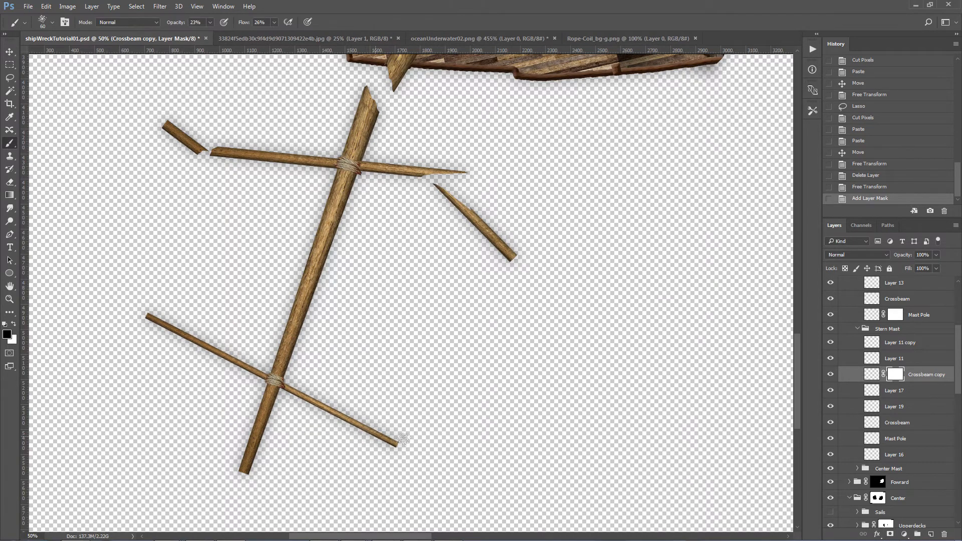
mouse_move(384, 427)
left_mouse_down()
mouse_move(374, 423)
mouse_move(401, 445)
left_mouse_up()
Step: Cut away the edge of the Center Mast's Mast Pole at its deck end to expose the round mast base
key("ctrl+0")
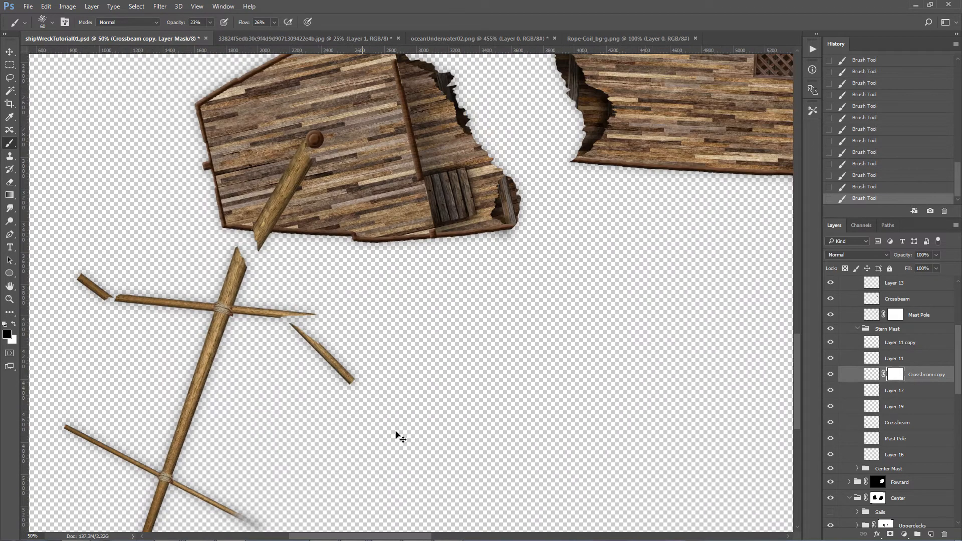
key("z")
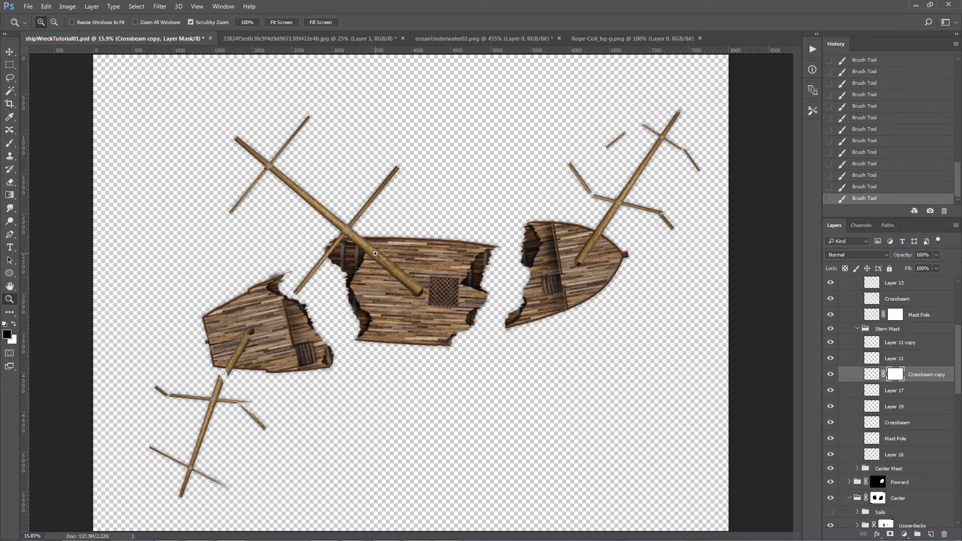
left_click_drag(383, 259, 425, 245)
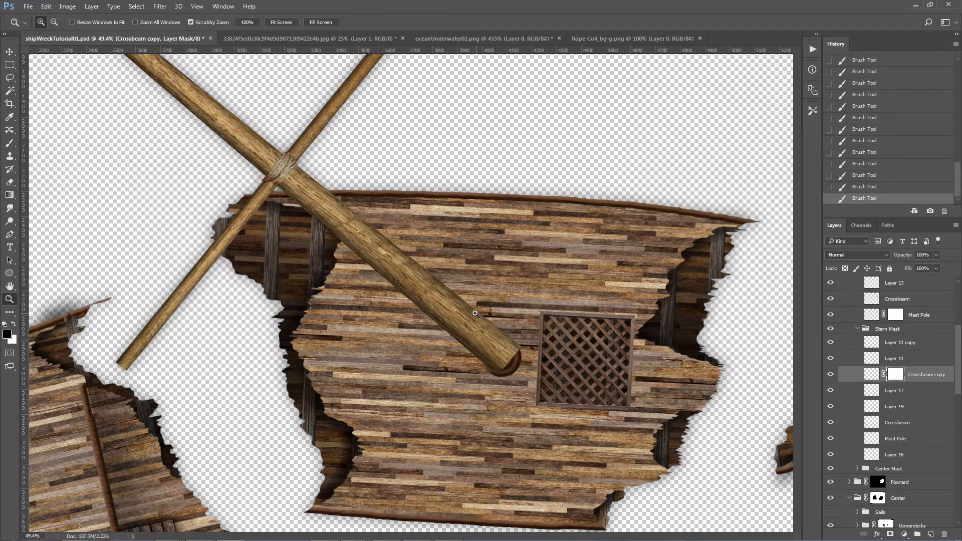
left_click(520, 355, "ctrl")
key("l")
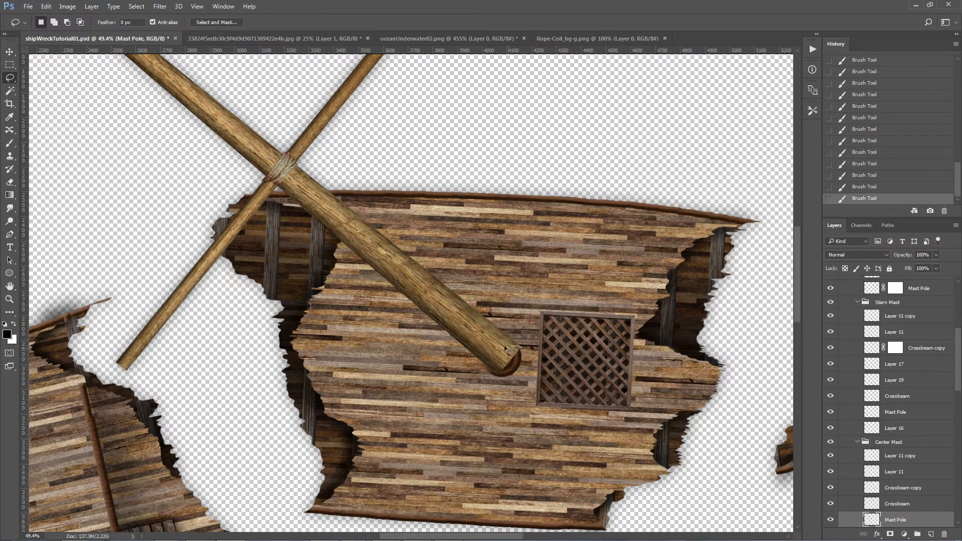
mouse_move(534, 402)
left_mouse_down()
mouse_move(552, 375)
mouse_move(521, 348)
left_mouse_up()
key("ctrl+x")
Step: Add a layer mask to the Center Mast's Crossbeam nearest the hull and fade out its upper end with black brush strokes
scroll(320, 351, "up", 3)
scroll(323, 355, "up", 2)
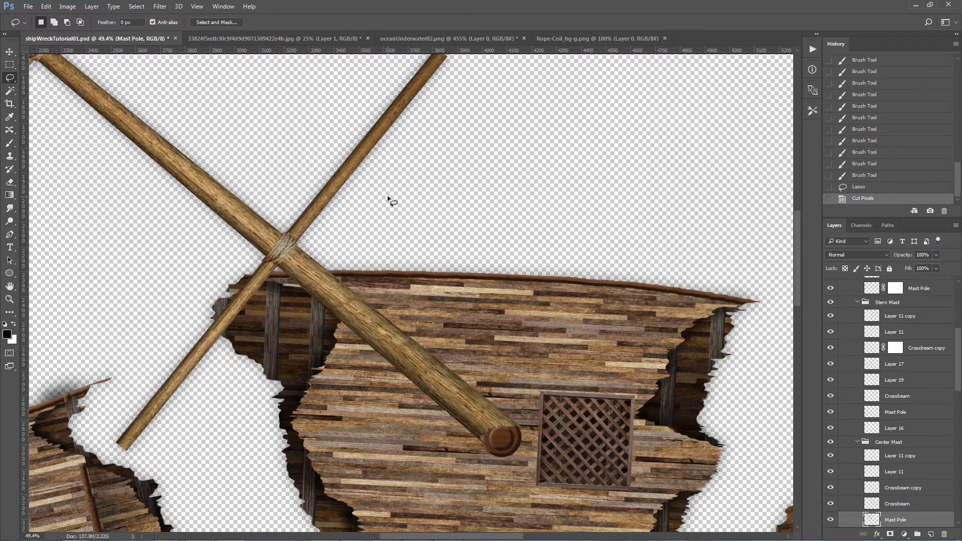
scroll(390, 200, "up", 2)
key("v")
left_click(421, 125)
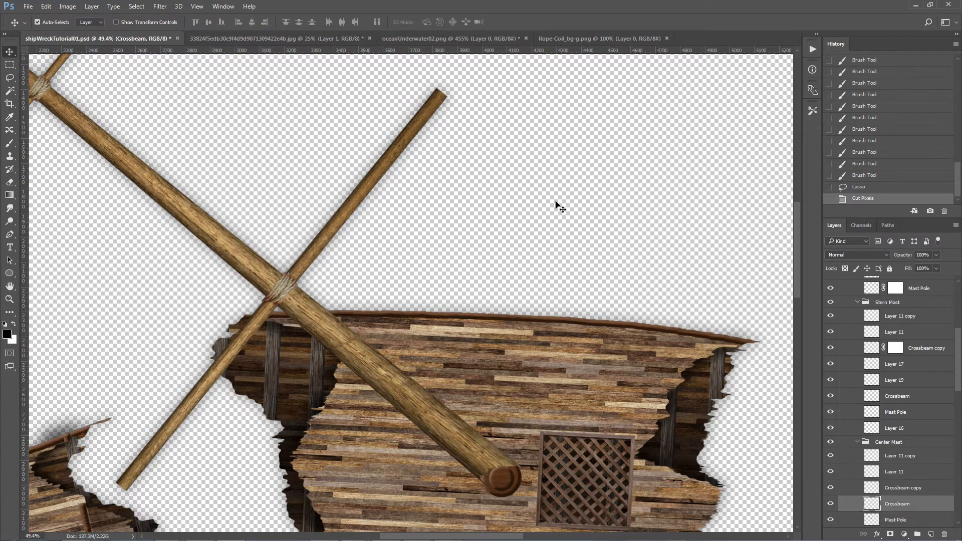
left_click(891, 535)
key("b")
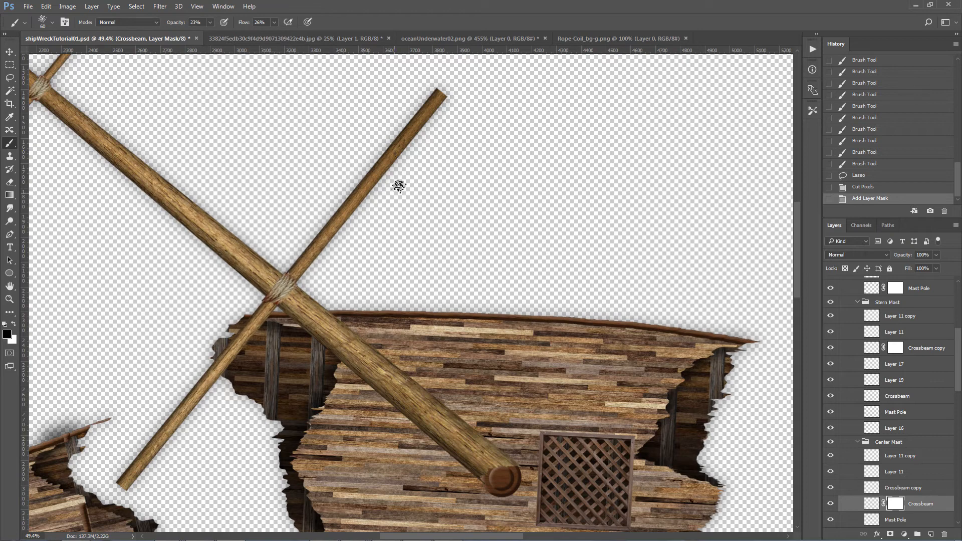
left_click(443, 85)
left_click(438, 94)
left_click(440, 92)
left_click(442, 95)
left_click(440, 90)
left_click(439, 87)
left_click(439, 95)
left_click(440, 100)
left_click(440, 100)
left_click(432, 105)
left_click(439, 99)
left_click(437, 96)
left_click(430, 96)
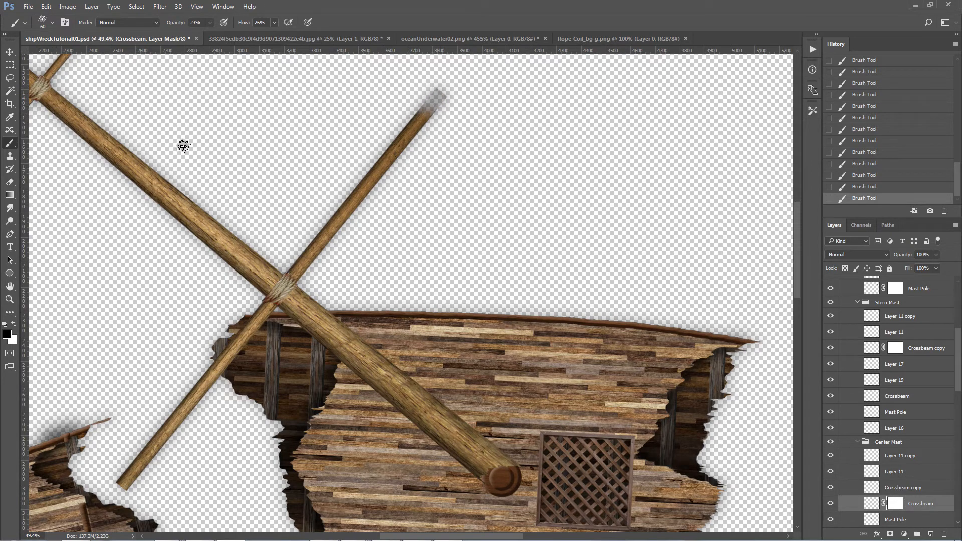
left_click(45, 6)
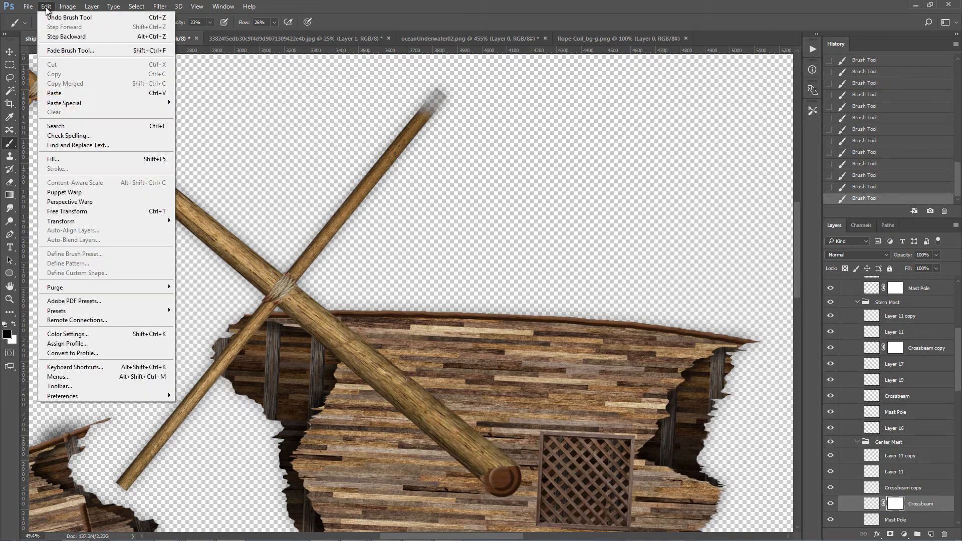
left_click(90, 353)
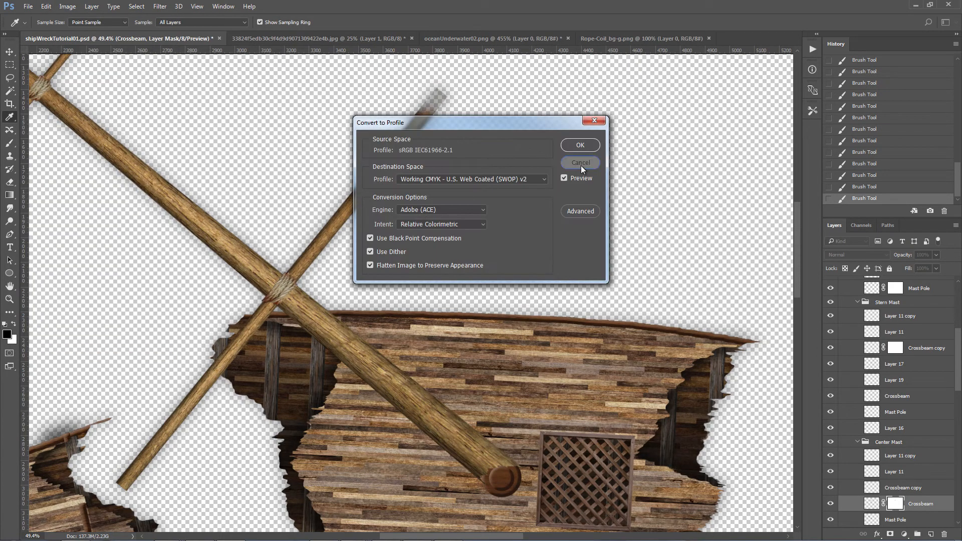
left_click(577, 163)
Step: Apply a perspective transform to the Center Mast's masked Crossbeam, narrowing it toward the upper end and steepening its angle across the pole
key("v")
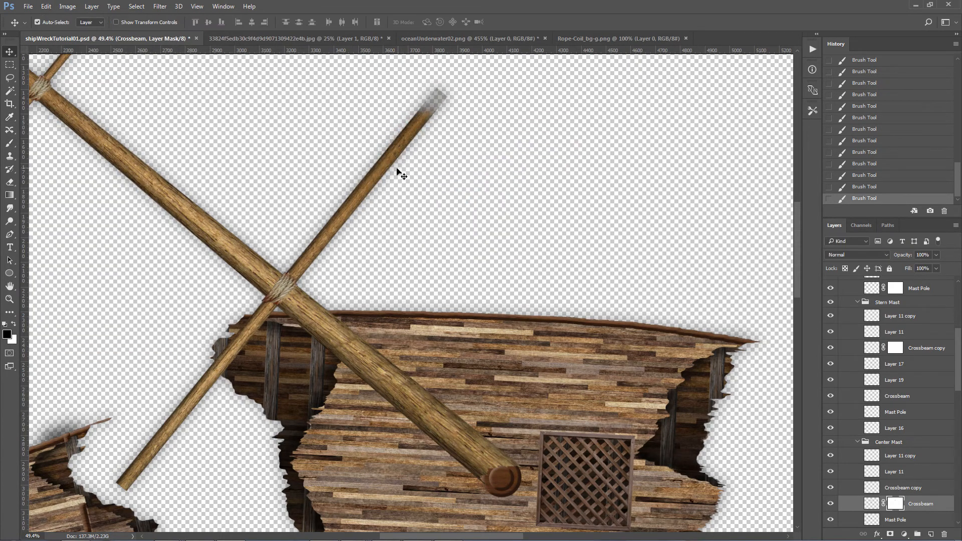
left_click(873, 503)
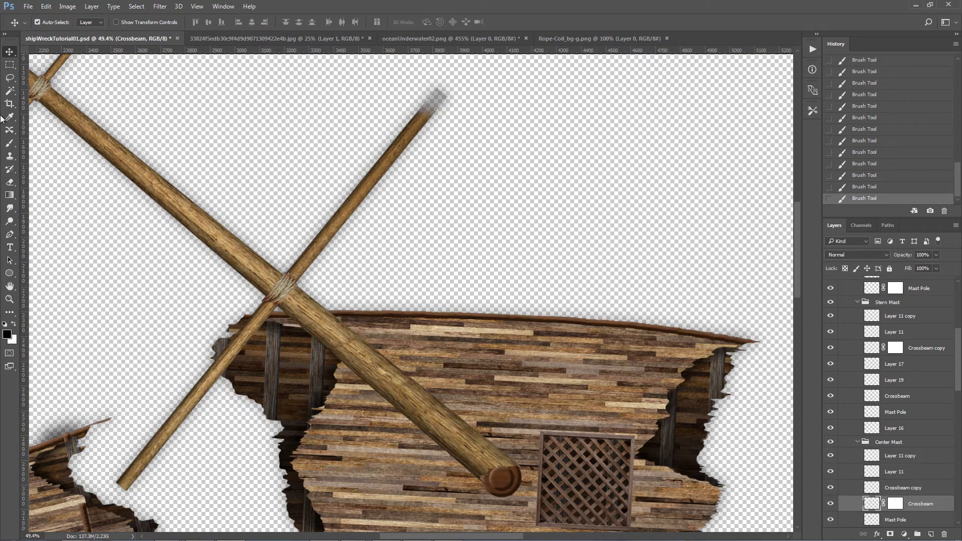
left_click(46, 6)
mouse_move(78, 225)
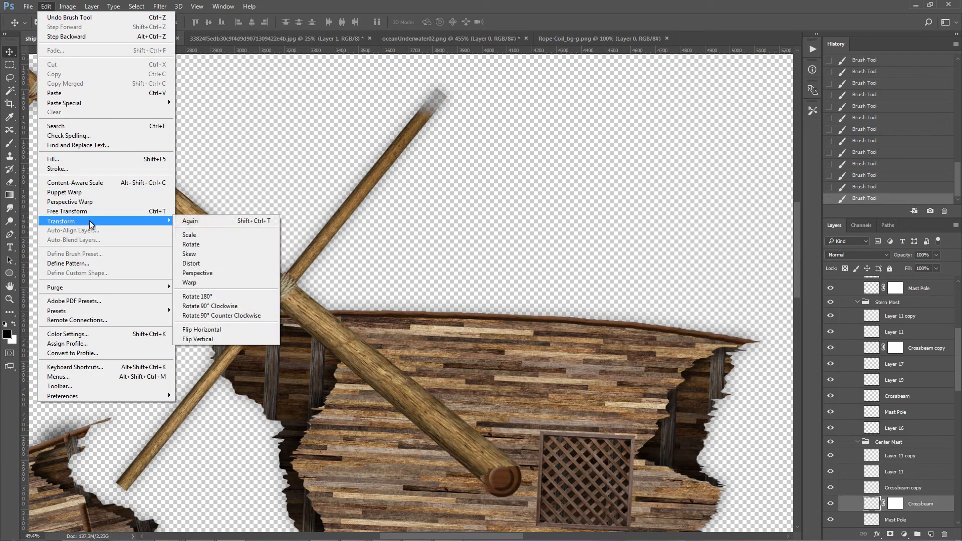
left_click(206, 276)
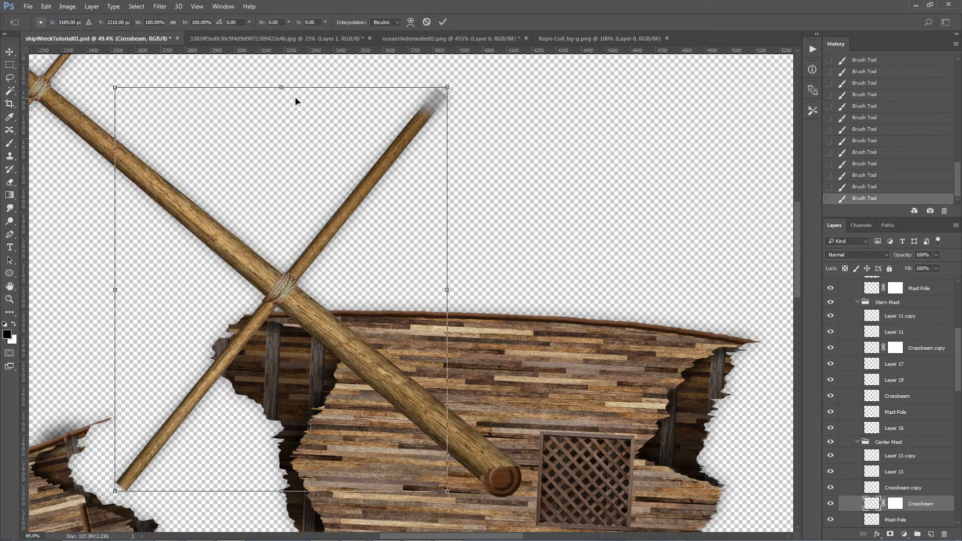
left_click_drag(117, 85, 170, 96)
left_click_drag(217, 144, 220, 148)
key("Return")
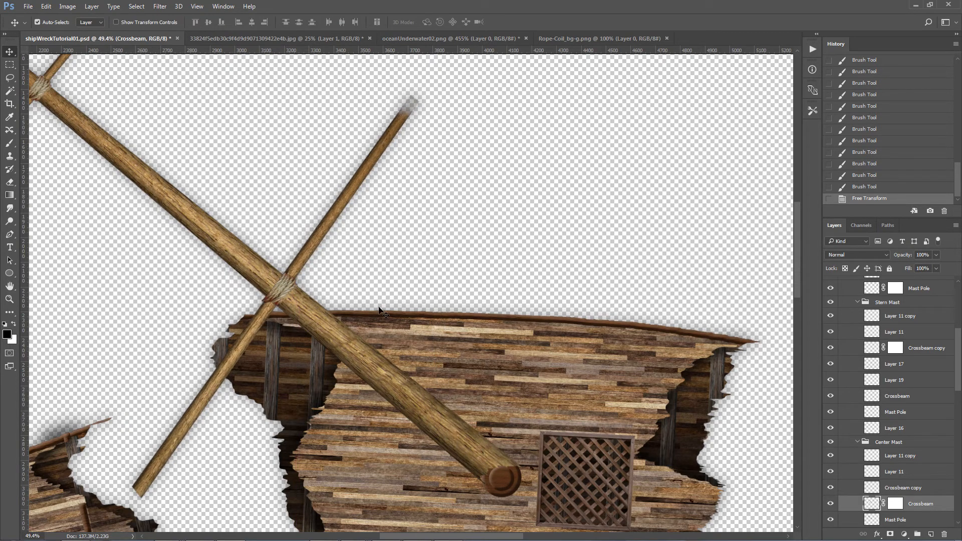
Step: Cut the outer half off the Center Mast's Mast Pole between the two crossbeams with a jagged break and paste it as its own layer
key("ctrl+0")
key("z")
left_click_drag(258, 168, 420, 246)
key("ctrl+t")
key("Escape")
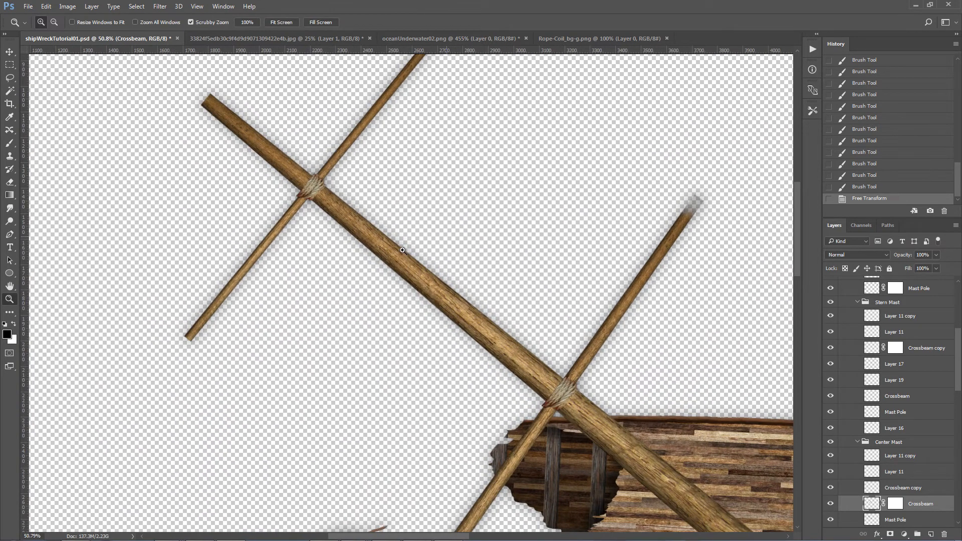
key("alt+bracketleft")
key("l")
mouse_move(452, 256)
left_mouse_down()
mouse_move(424, 266)
mouse_move(161, 280)
mouse_move(165, 80)
mouse_move(294, 80)
left_mouse_up()
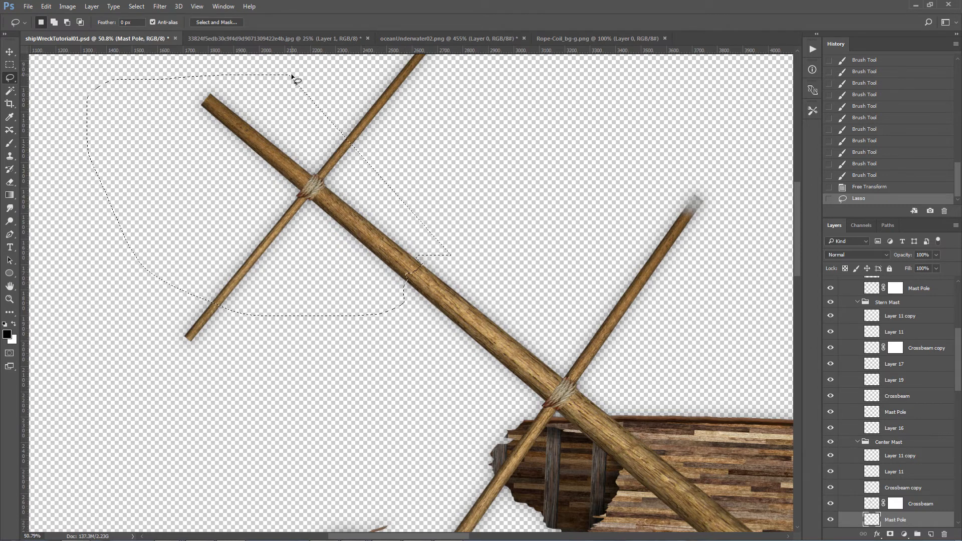
key("ctrl+x")
key("ctrl+v")
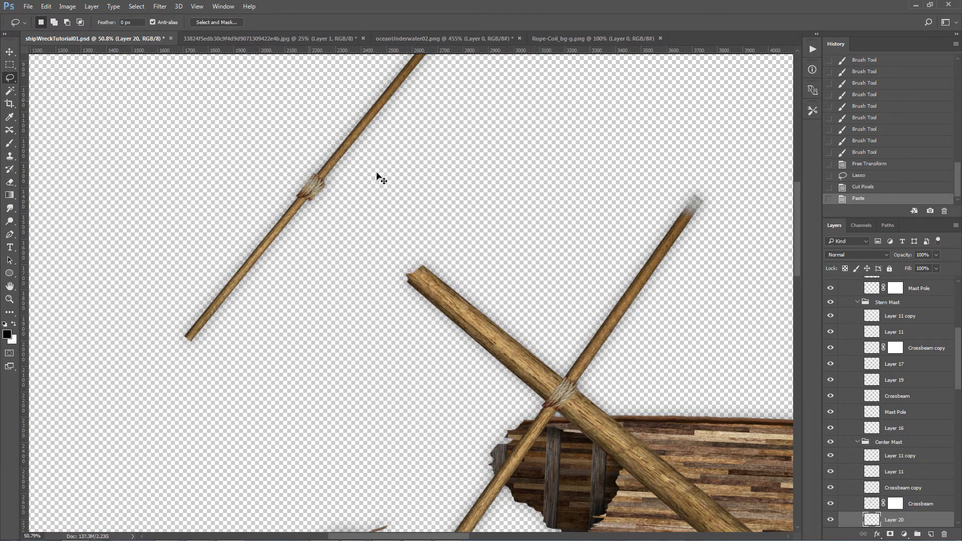
Step: Rotate the Center Mast's broken outer pole counterclockwise beside the break, and move the outer crossbeam and rope lashing onto it
key("v")
left_click_drag(377, 270, 203, 149)
key("ctrl+t")
left_click_drag(363, 296, 419, 234)
mouse_move(261, 207)
left_mouse_down()
mouse_move(276, 189)
mouse_move(285, 199)
mouse_move(264, 222)
left_mouse_up()
left_click_drag(309, 198, 270, 248)
key("Return")
key("ctrl+t")
key("Escape")
Step: Cut the lower end off the Center Mast's outer crossbeam below the rope lashing and paste it as its own layer
key("l")
mouse_move(196, 294)
left_mouse_down()
mouse_move(234, 282)
mouse_move(213, 415)
mouse_move(67, 354)
left_mouse_up()
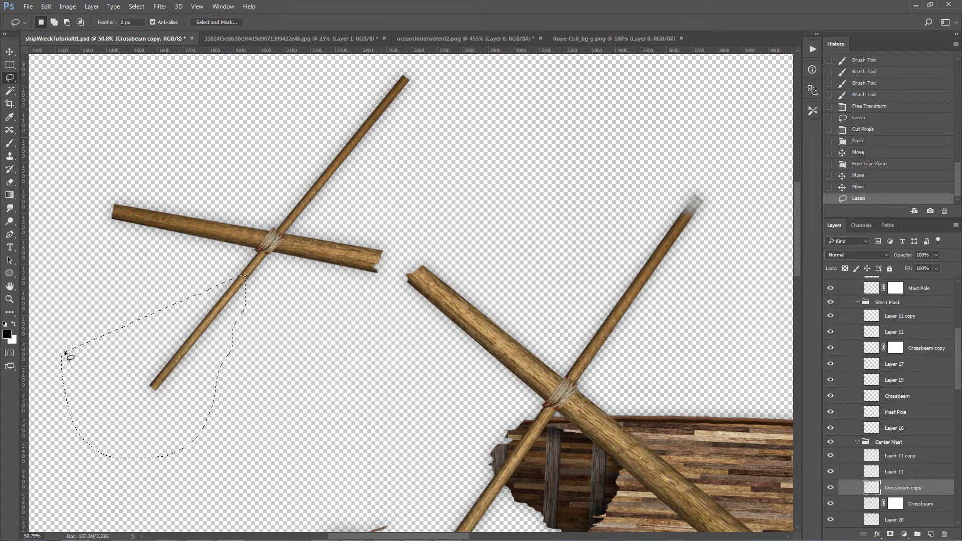
key("ctrl+x")
key("ctrl+v")
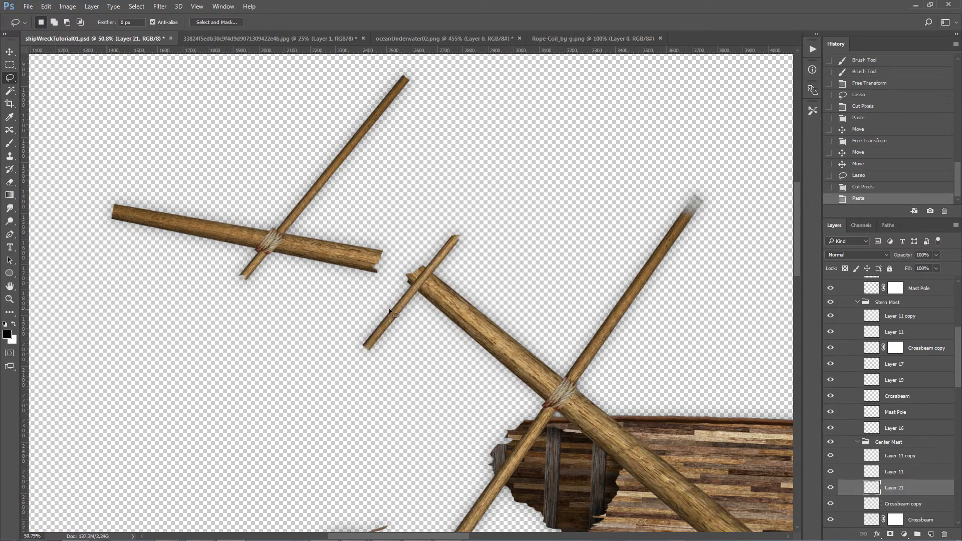
Step: Place the cut-off crossbeam piece below its break, rotate it counterclockwise to nearly vertical, and save the document
key("v")
mouse_move(245, 347)
left_mouse_down()
mouse_move(203, 328)
mouse_move(236, 349)
left_mouse_up()
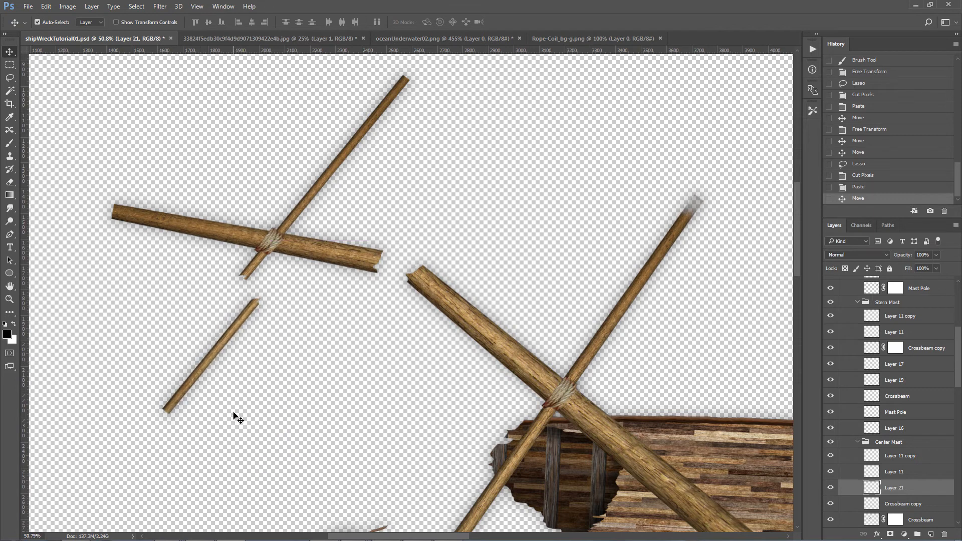
key("ctrl+t")
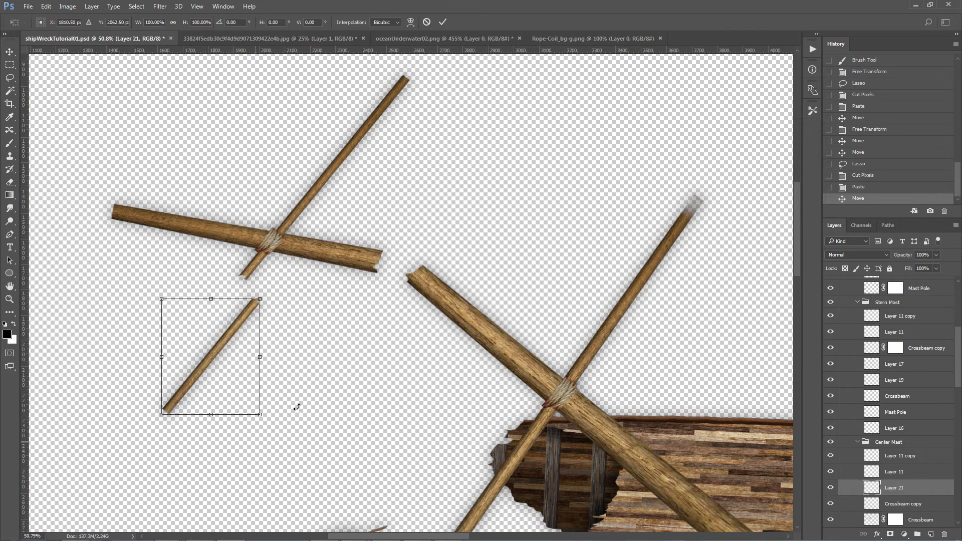
left_click_drag(298, 406, 300, 399)
key("Return")
left_click_drag(209, 339, 240, 354)
scroll(240, 354, "down", 5)
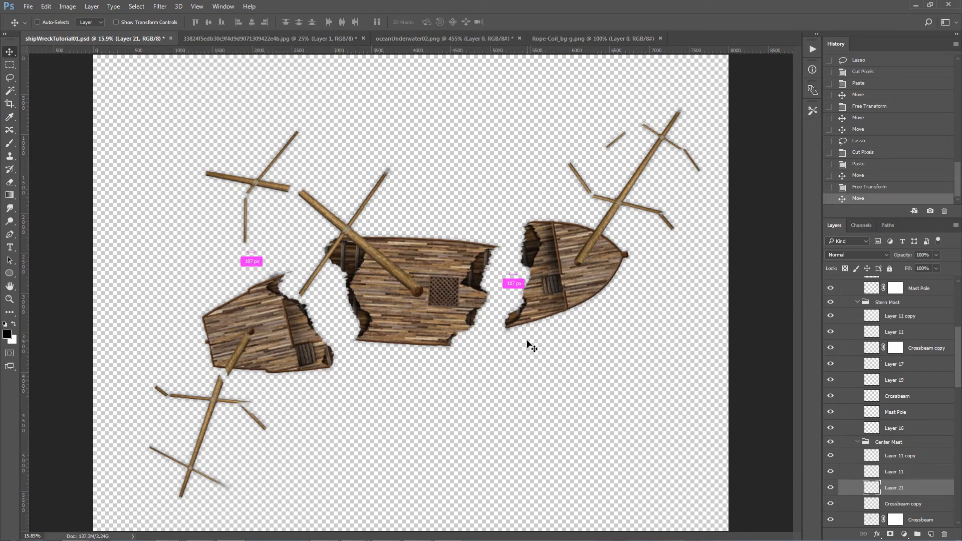
key("ctrl+s")
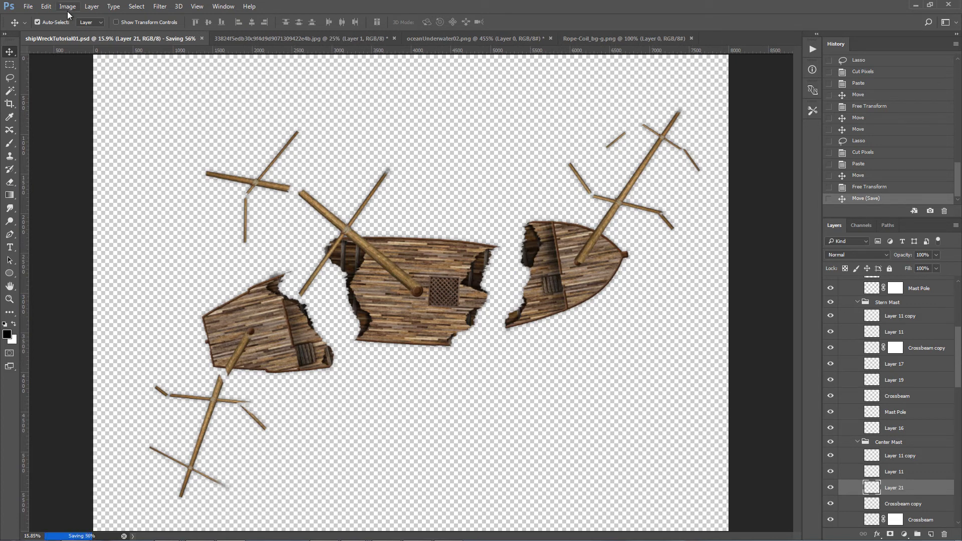
Step: Open 1-Barrel_bg.png from the Organized/Storage folder and copy the barrel into the shipwreck document, above the center hull piece
left_click(28, 6)
left_click(36, 27)
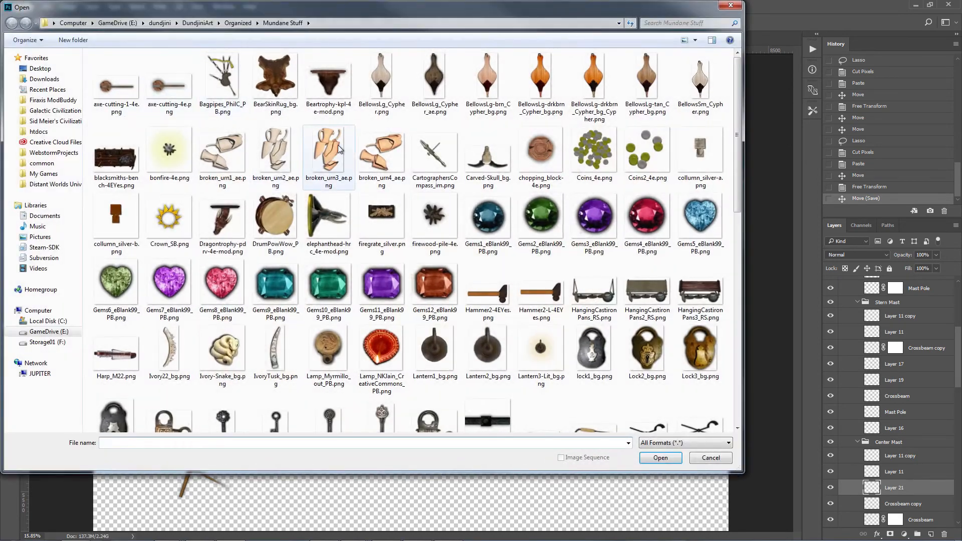
left_click(238, 23)
scroll(200, 250, "down", 8)
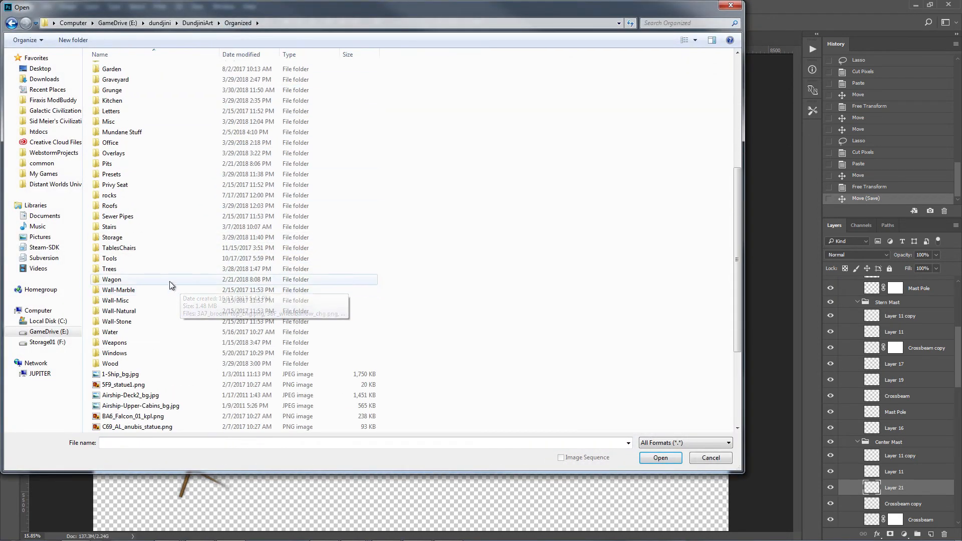
double_click(119, 233)
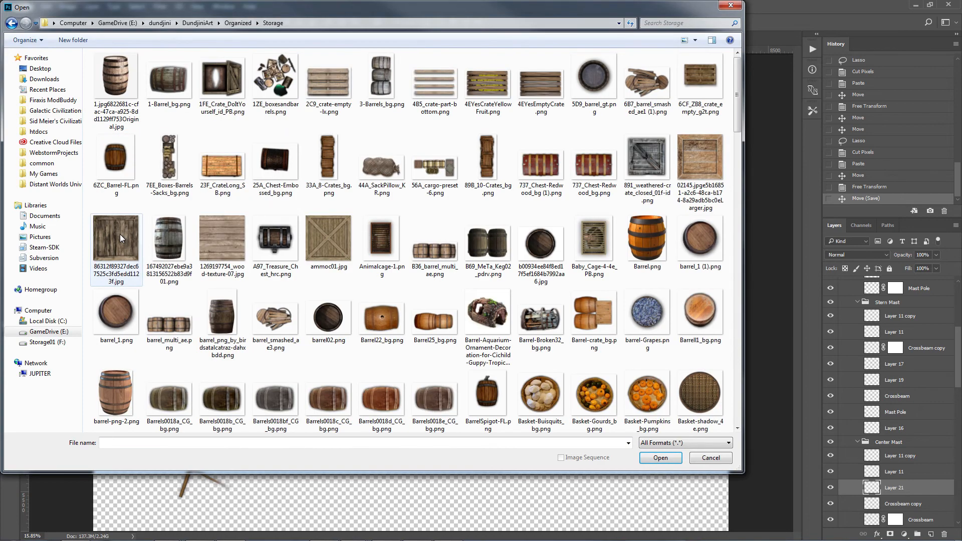
double_click(171, 80)
left_click_drag(856, 285, 477, 155)
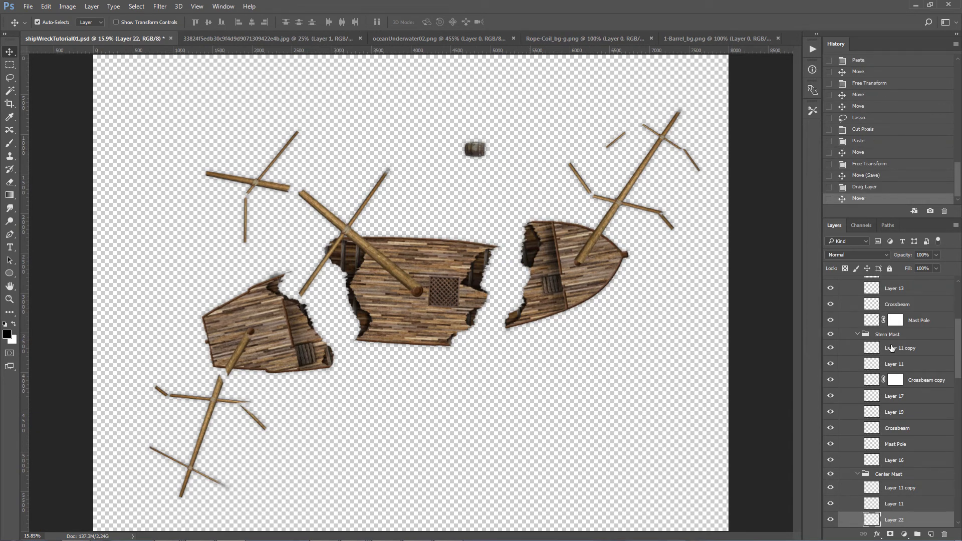
Step: Move the barrel's layer into the Hull group of the Foward group, directly above Layer 5
scroll(887, 366, "down", 4)
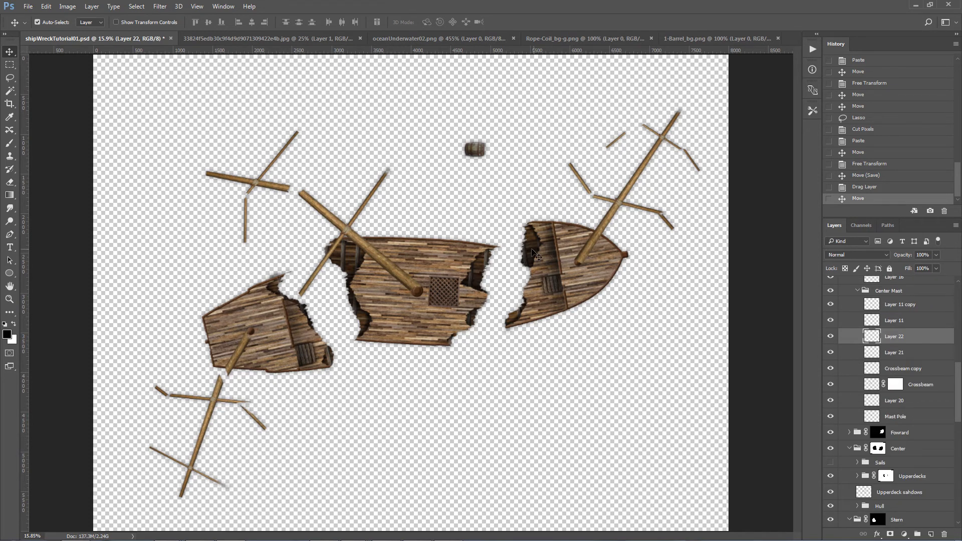
left_click(535, 253)
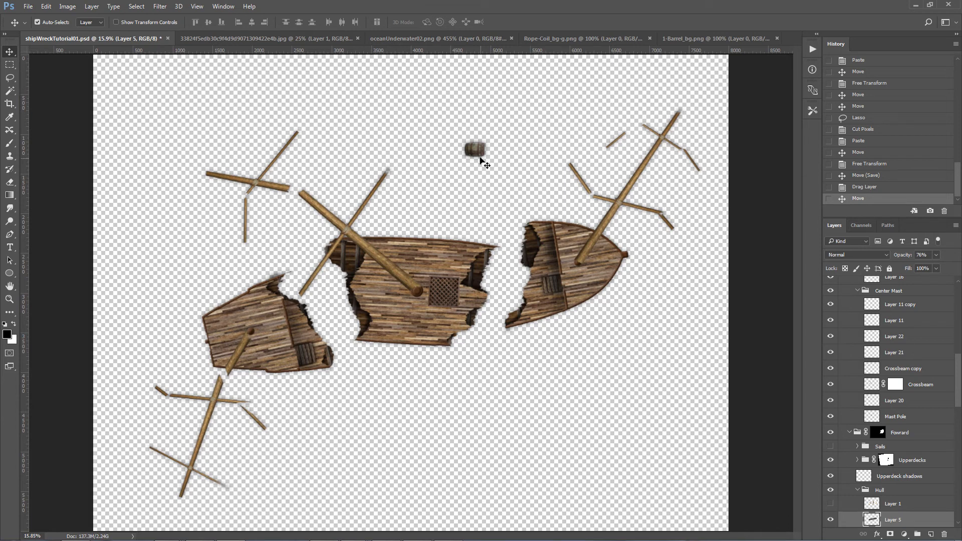
left_click(481, 152)
left_click_drag(853, 328, 873, 509)
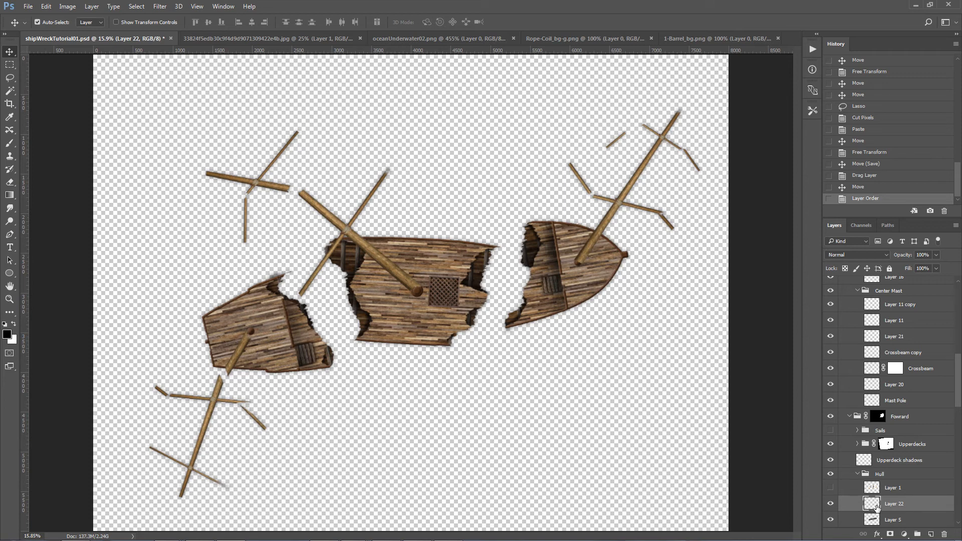
Step: Move the barrel onto the upper hole at the broken edge of the bow section
key("ctrl+t")
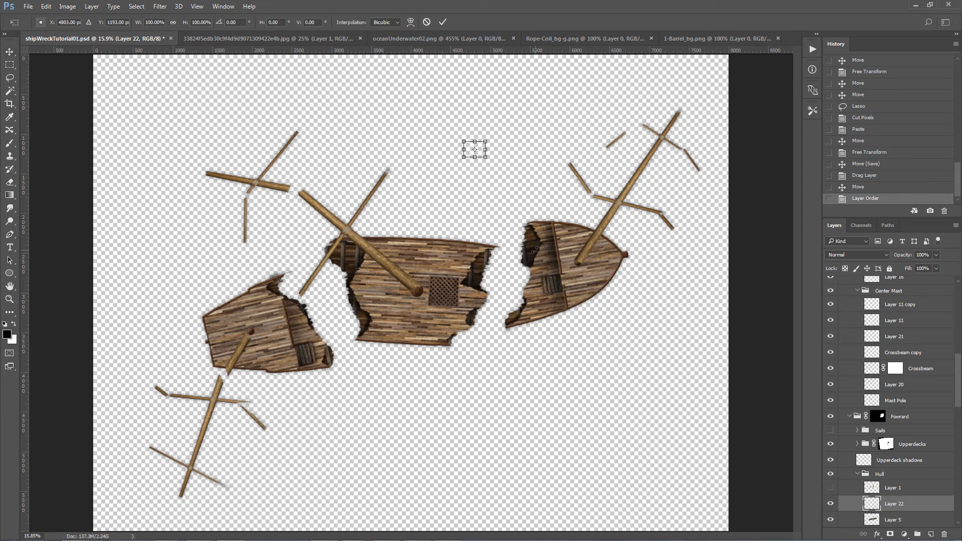
left_click_drag(471, 149, 505, 193)
key("Return")
key("ctrl+t")
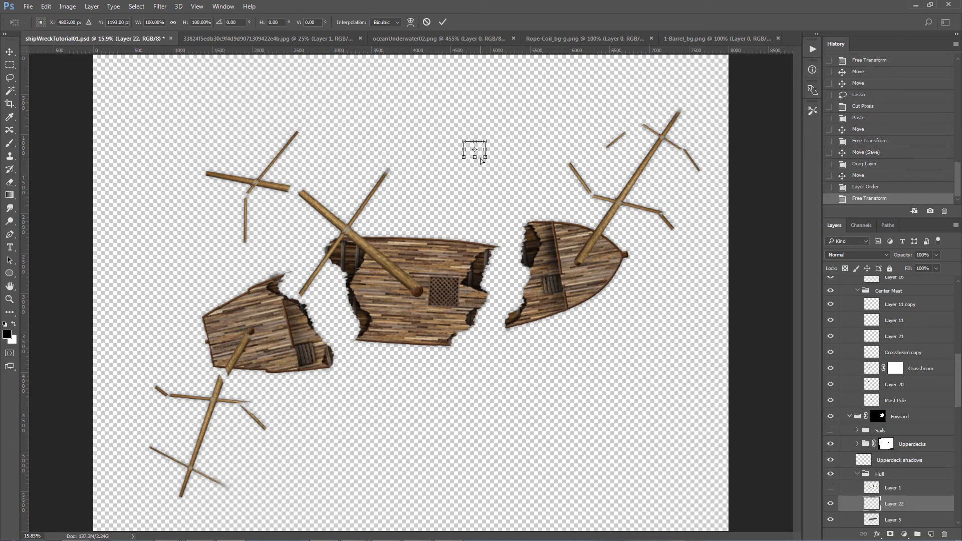
left_click_drag(470, 149, 543, 256)
key("Return")
Step: Scale the barrel down and tuck it partly under the deck planks in the bow section's upper hole
key("z")
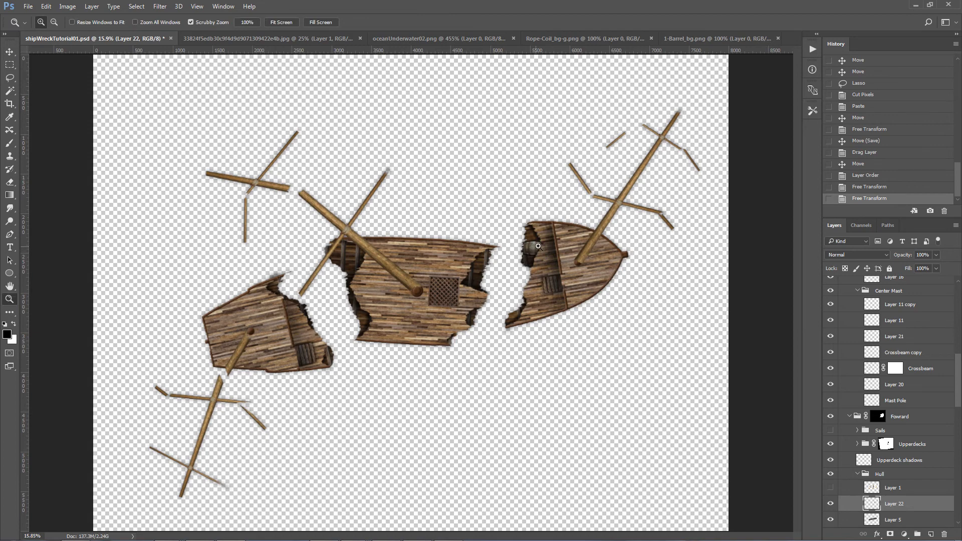
left_click(539, 246)
key("ctrl+t")
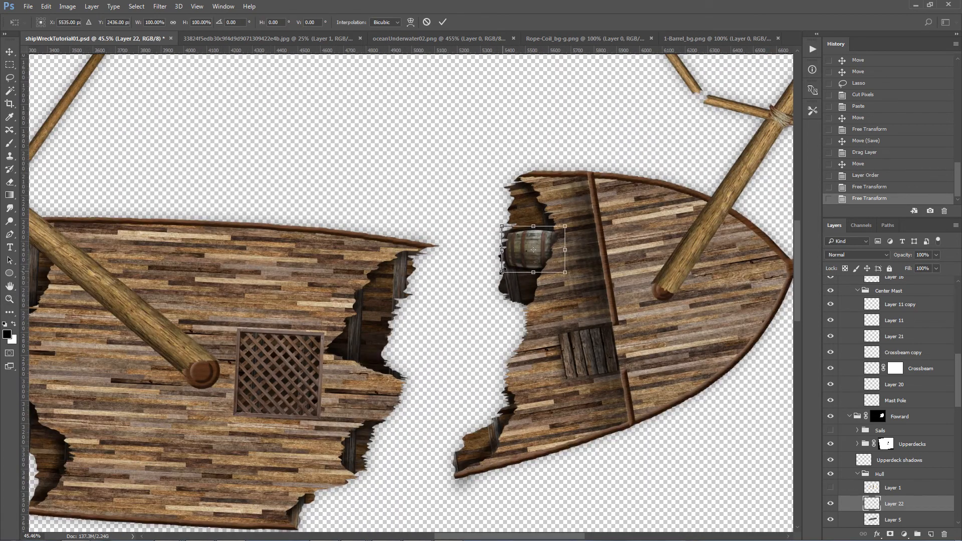
left_click_drag(503, 271, 536, 225)
key("Return")
key("v")
left_click(462, 226)
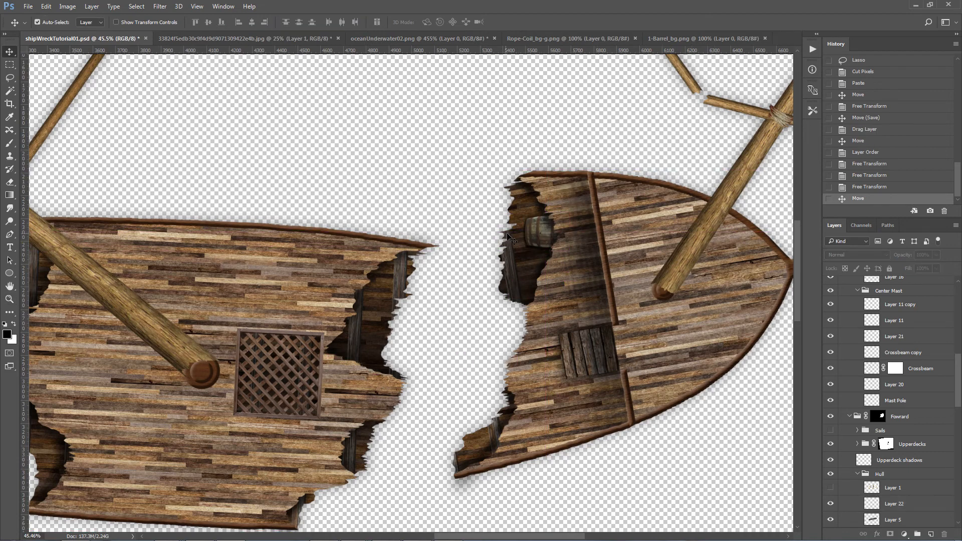
Step: Rotate the barrel about 29 degrees counterclockwise inside the bow section's hole
left_click(533, 234)
key("ctrl+t")
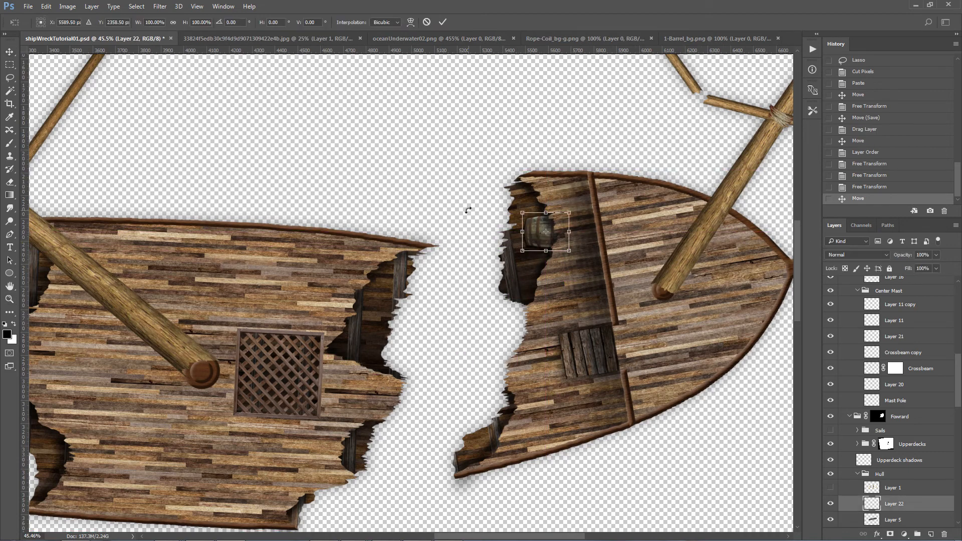
left_click_drag(469, 242, 494, 251)
key("Return")
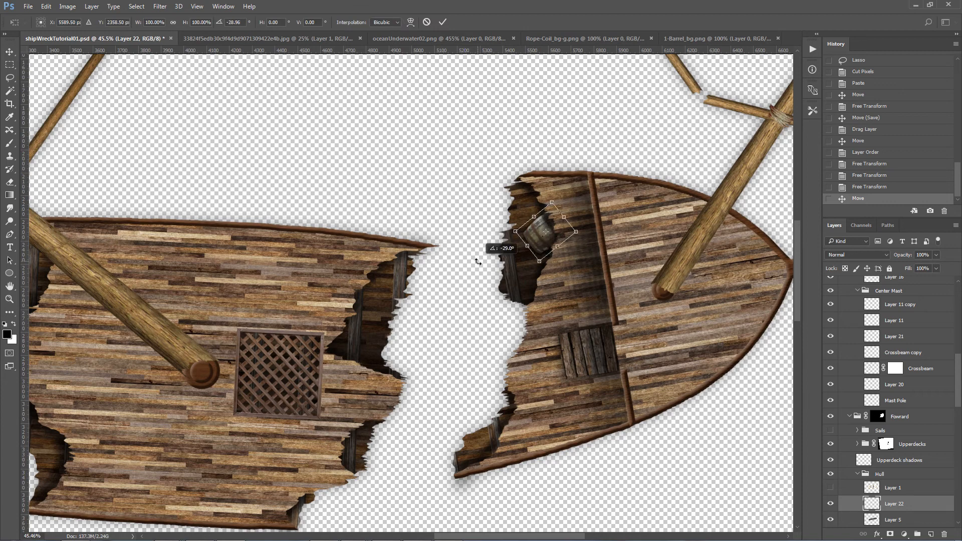
Step: Collapse the Foward group and select the whole Shipwreck group
key("ctrl+0")
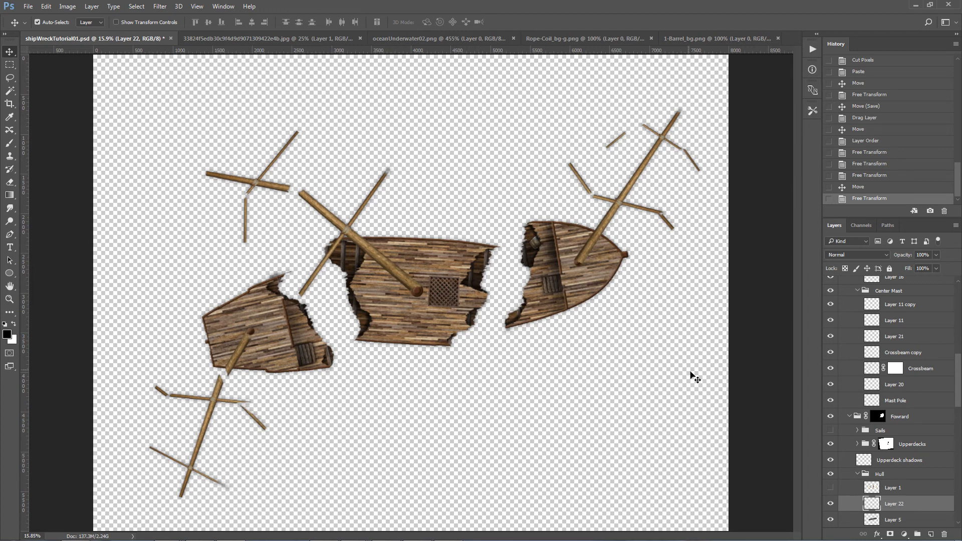
left_click(849, 419)
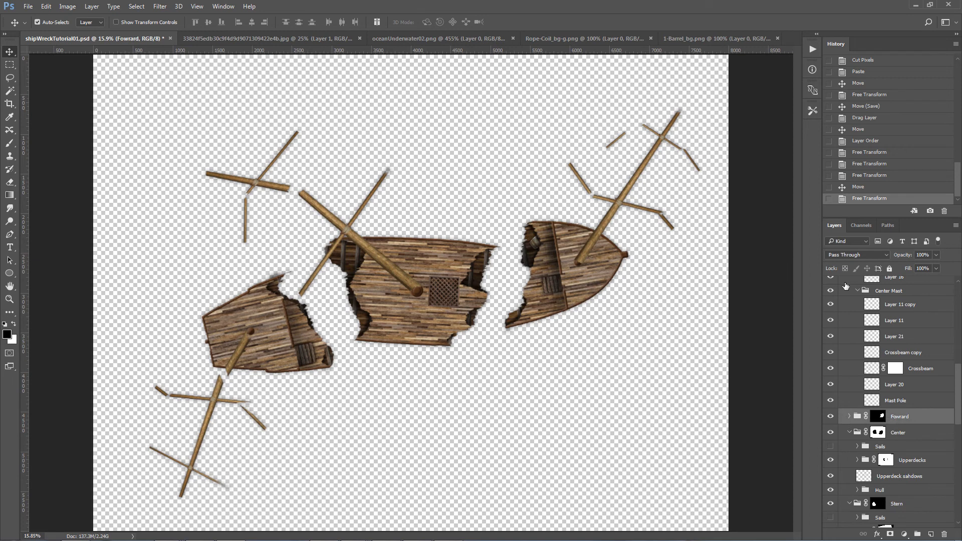
scroll(828, 284, "up", 5)
left_click(867, 287)
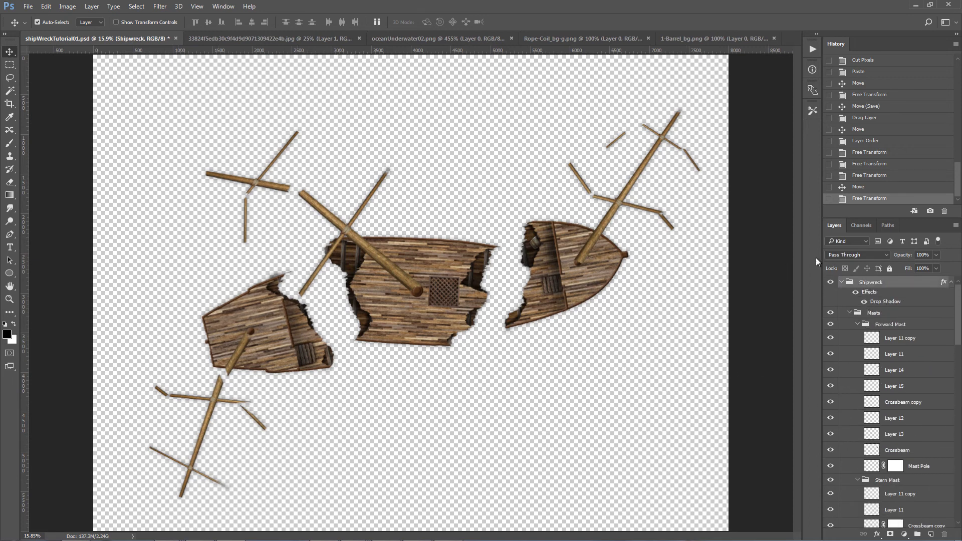
left_click(28, 8)
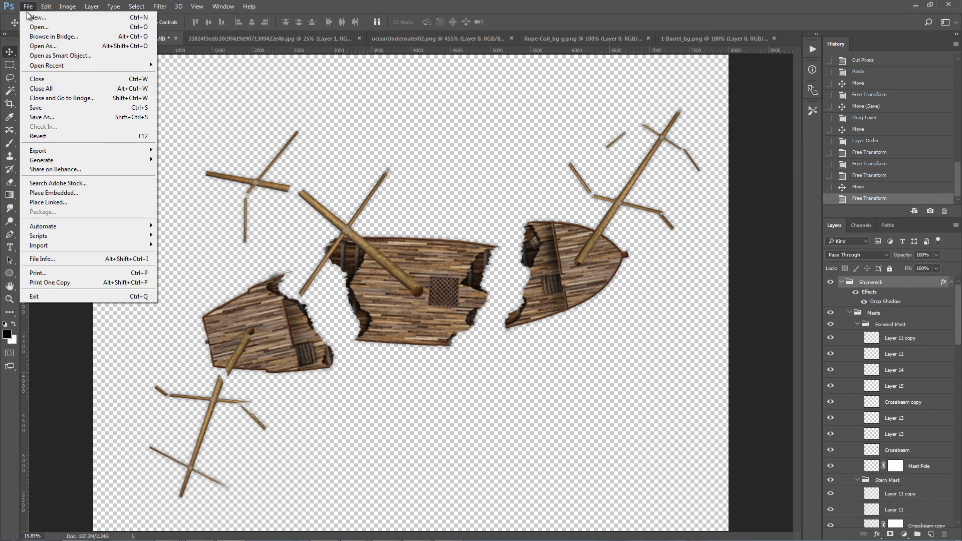
left_click(32, 27)
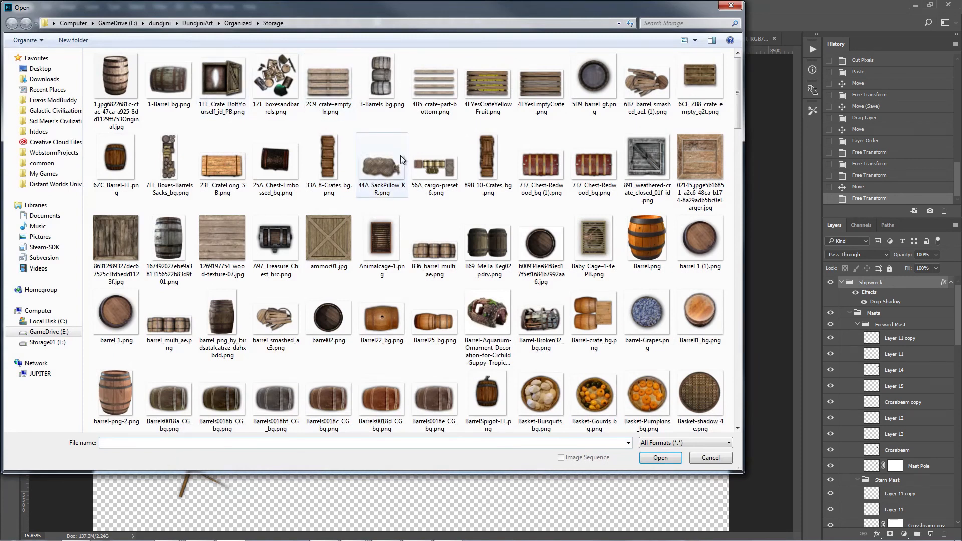
left_click(193, 23)
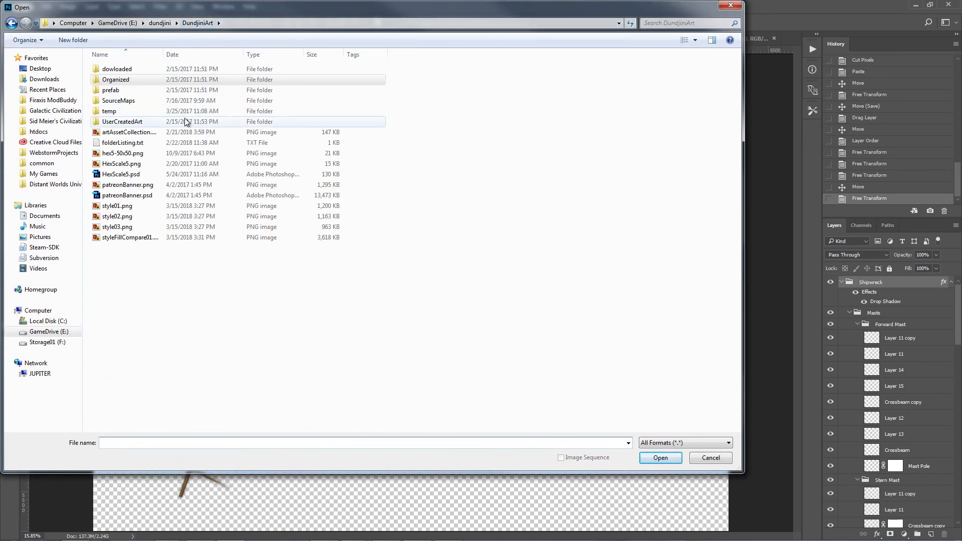
double_click(125, 91)
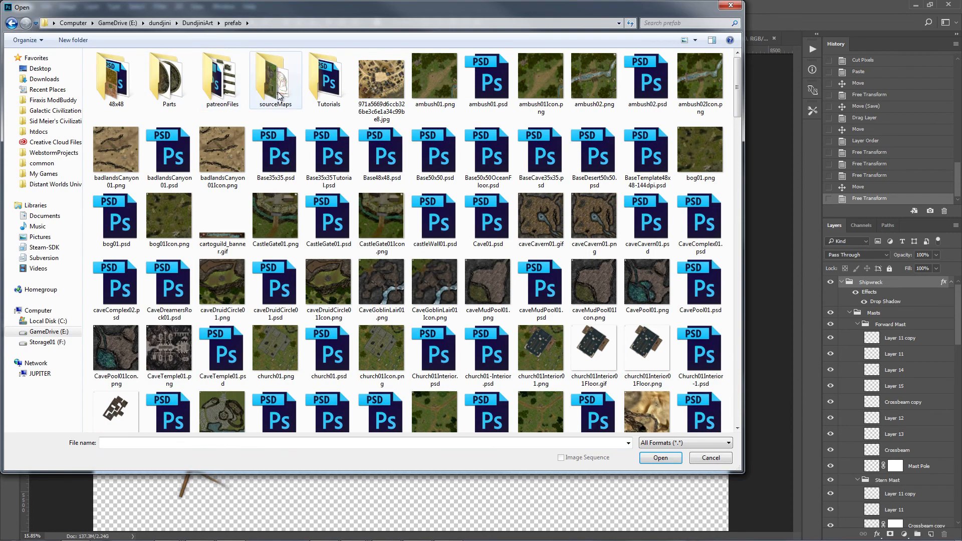
left_click(722, 457)
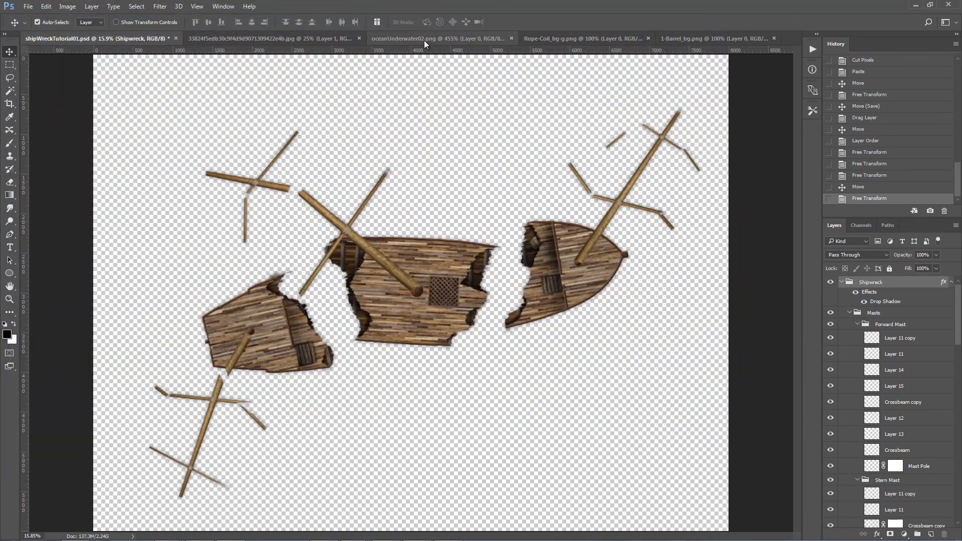
Step: Fit the oceanUnderwater02.png map in view and copy the Shipwreck group from shipWreckTutorial01.psd into it
left_click(424, 38)
key("ctrl+0")
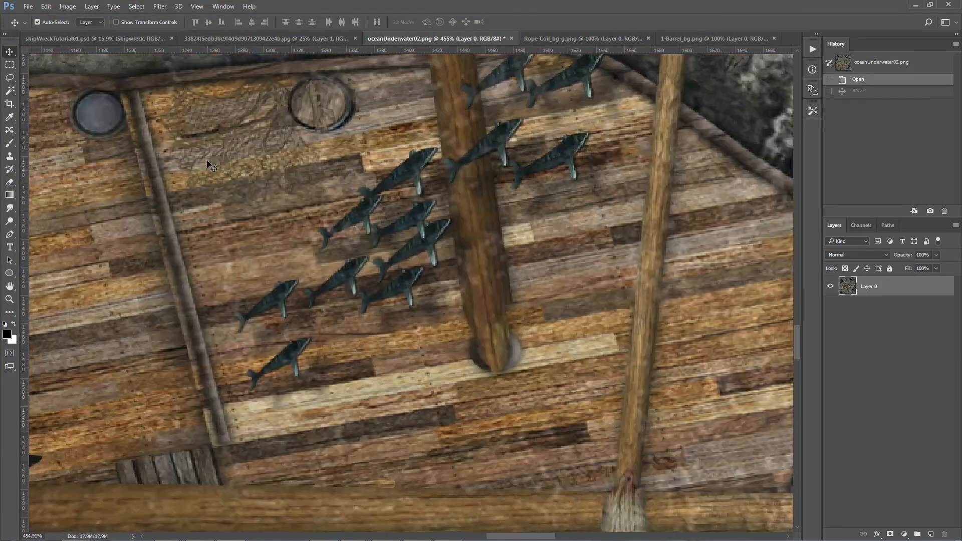
left_click(74, 37)
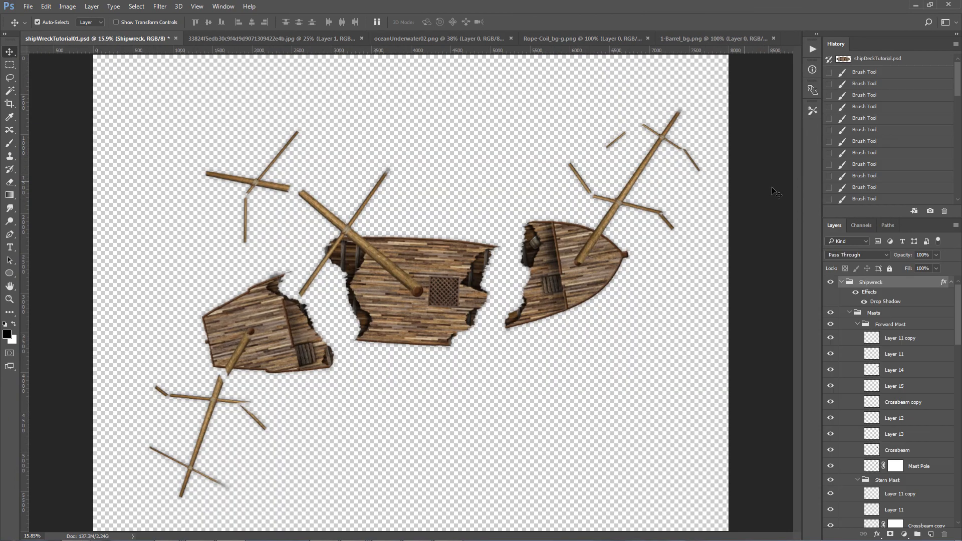
left_click_drag(887, 283, 450, 196)
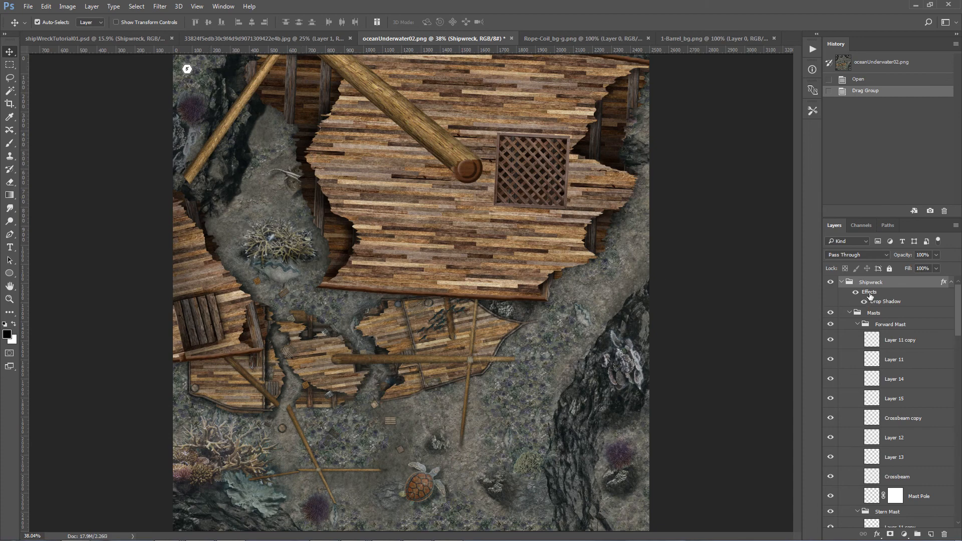
Step: Try scaling the copied Shipwreck group proportionally to 40% and 25%, and shift it left over the seabed above the old wreck
key("ctrl+t")
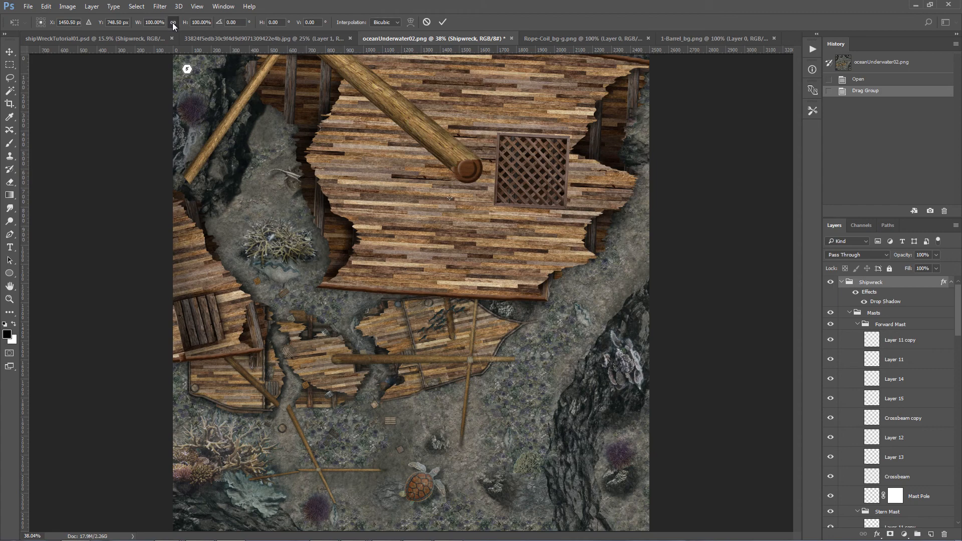
left_click(146, 22)
type("40")
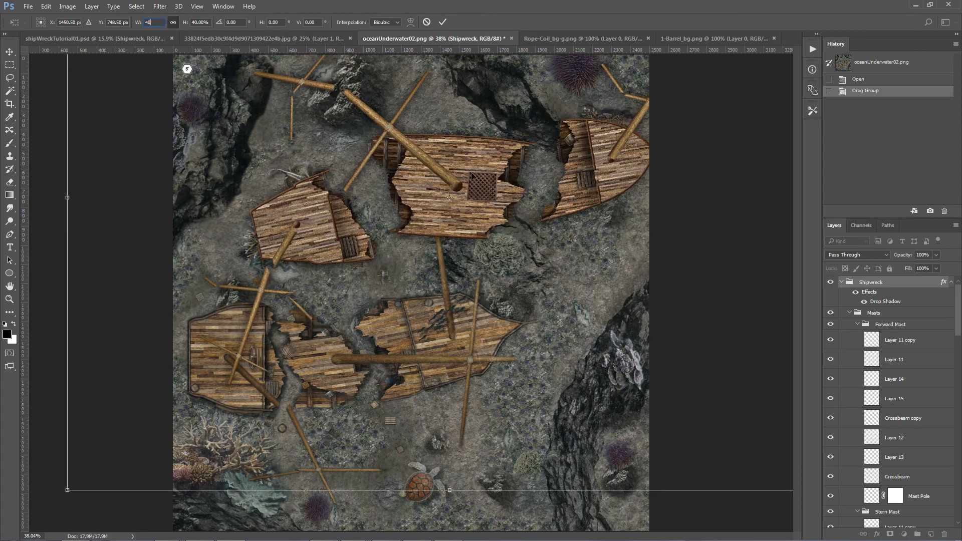
type("25")
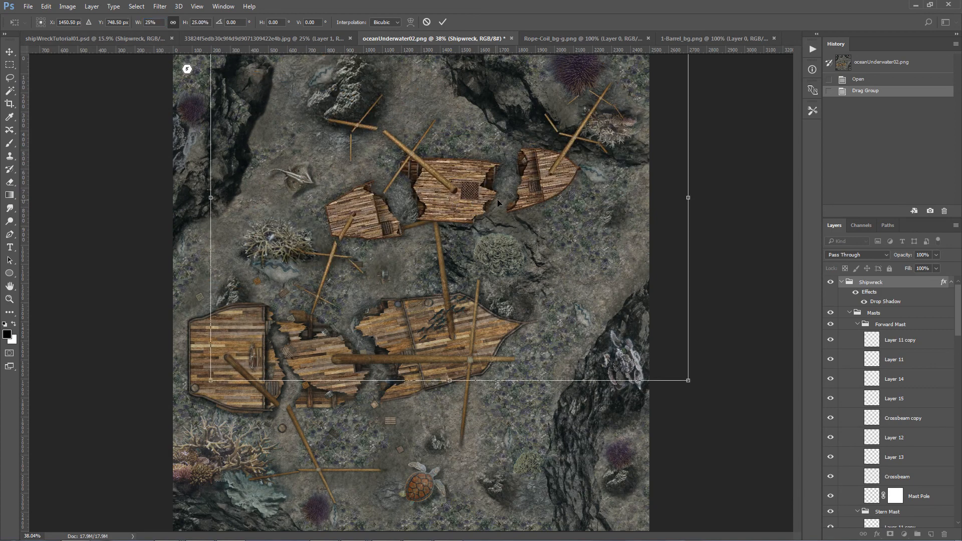
left_click_drag(526, 224, 434, 229)
Step: Set the Shipwreck group's scale to 35% and position it across the seabed between the upper rock outcrops and the old wreck
left_click(134, 23)
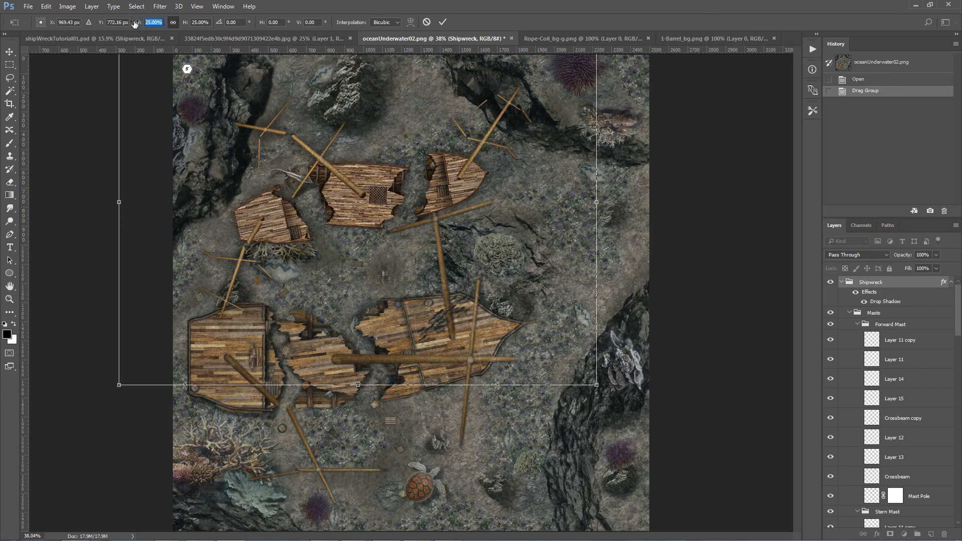
type("35")
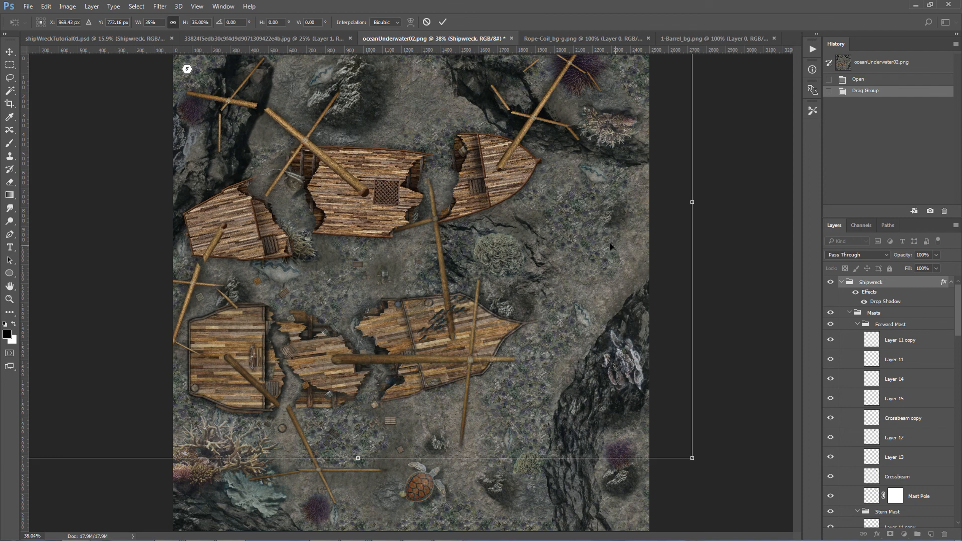
left_click_drag(546, 196, 579, 222)
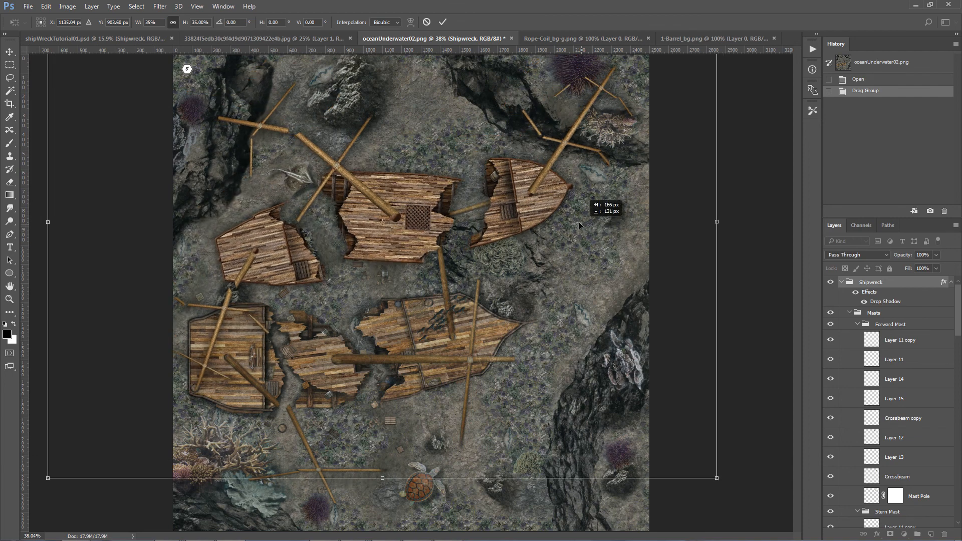
key("Return")
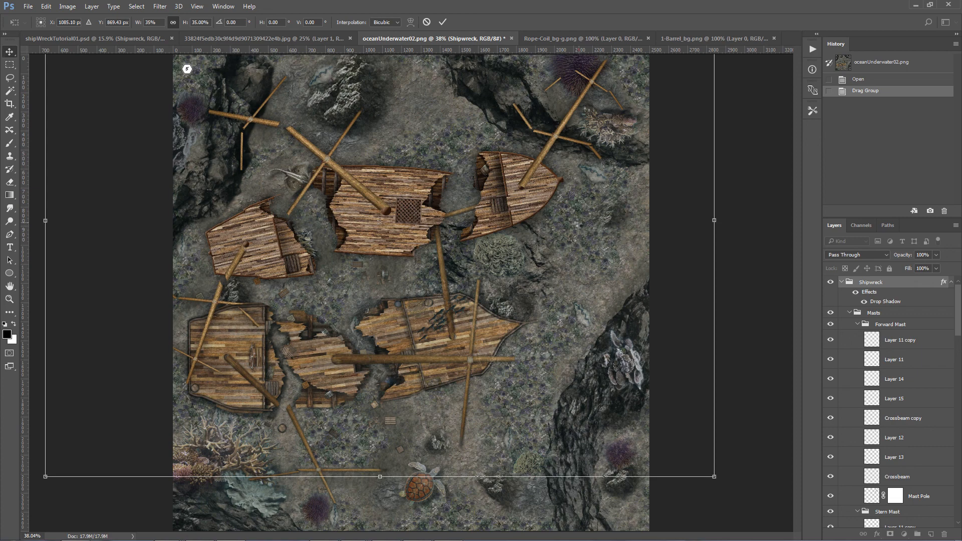